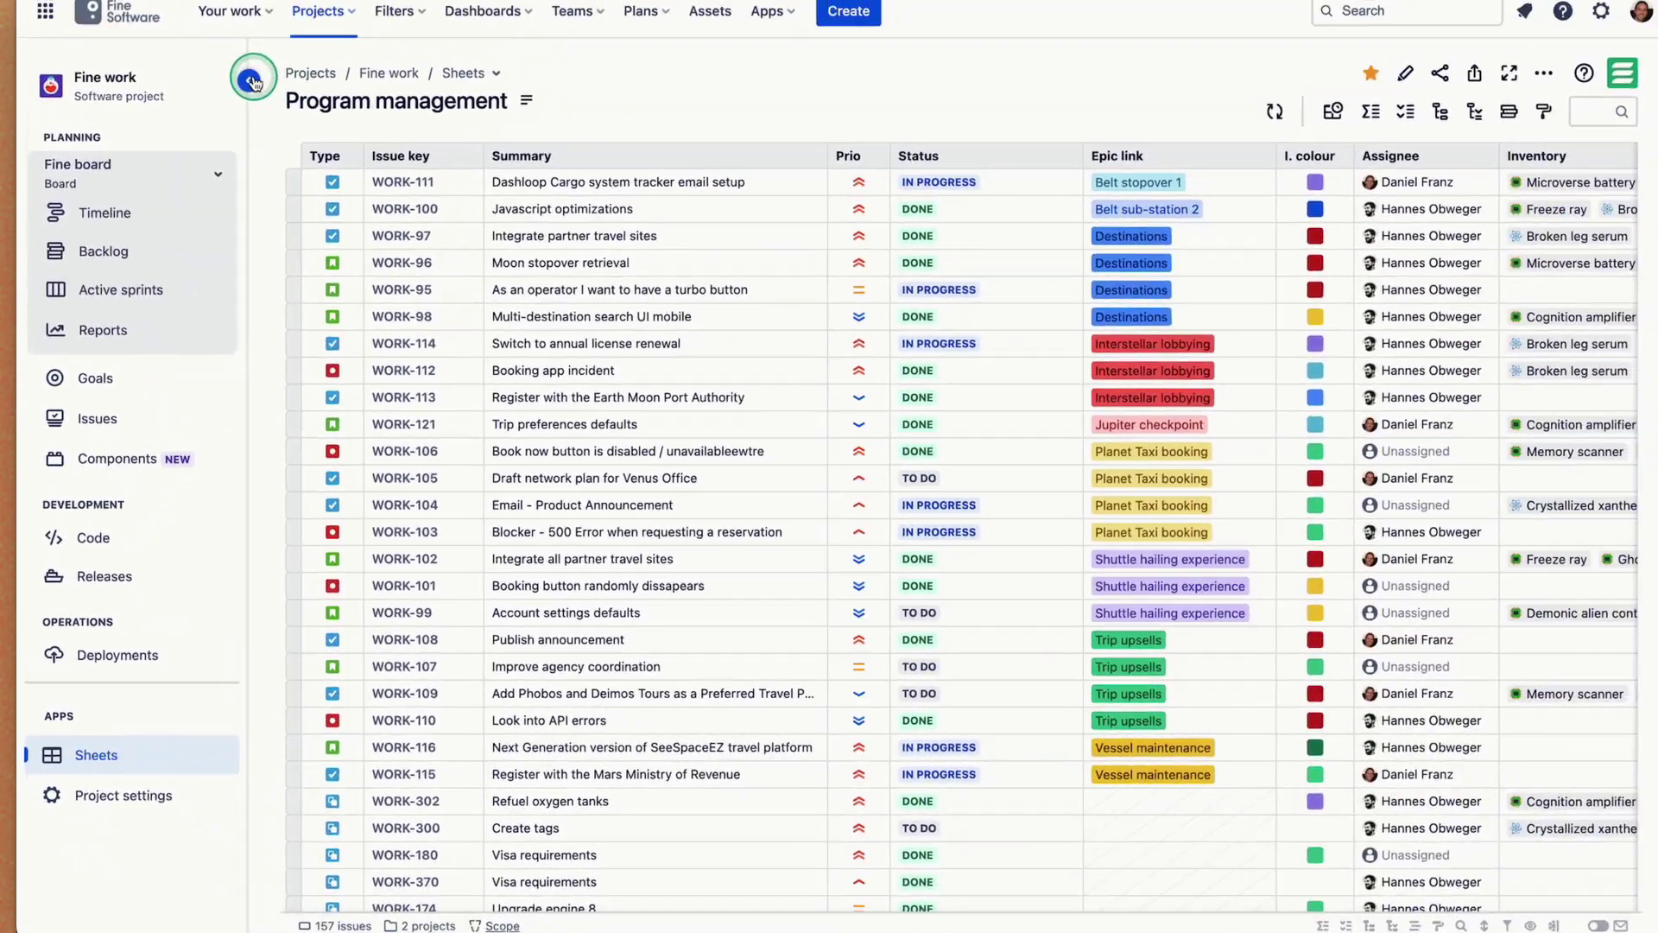
Collapse the project sidebar and show the sheet's description and details.
left_click(259, 91)
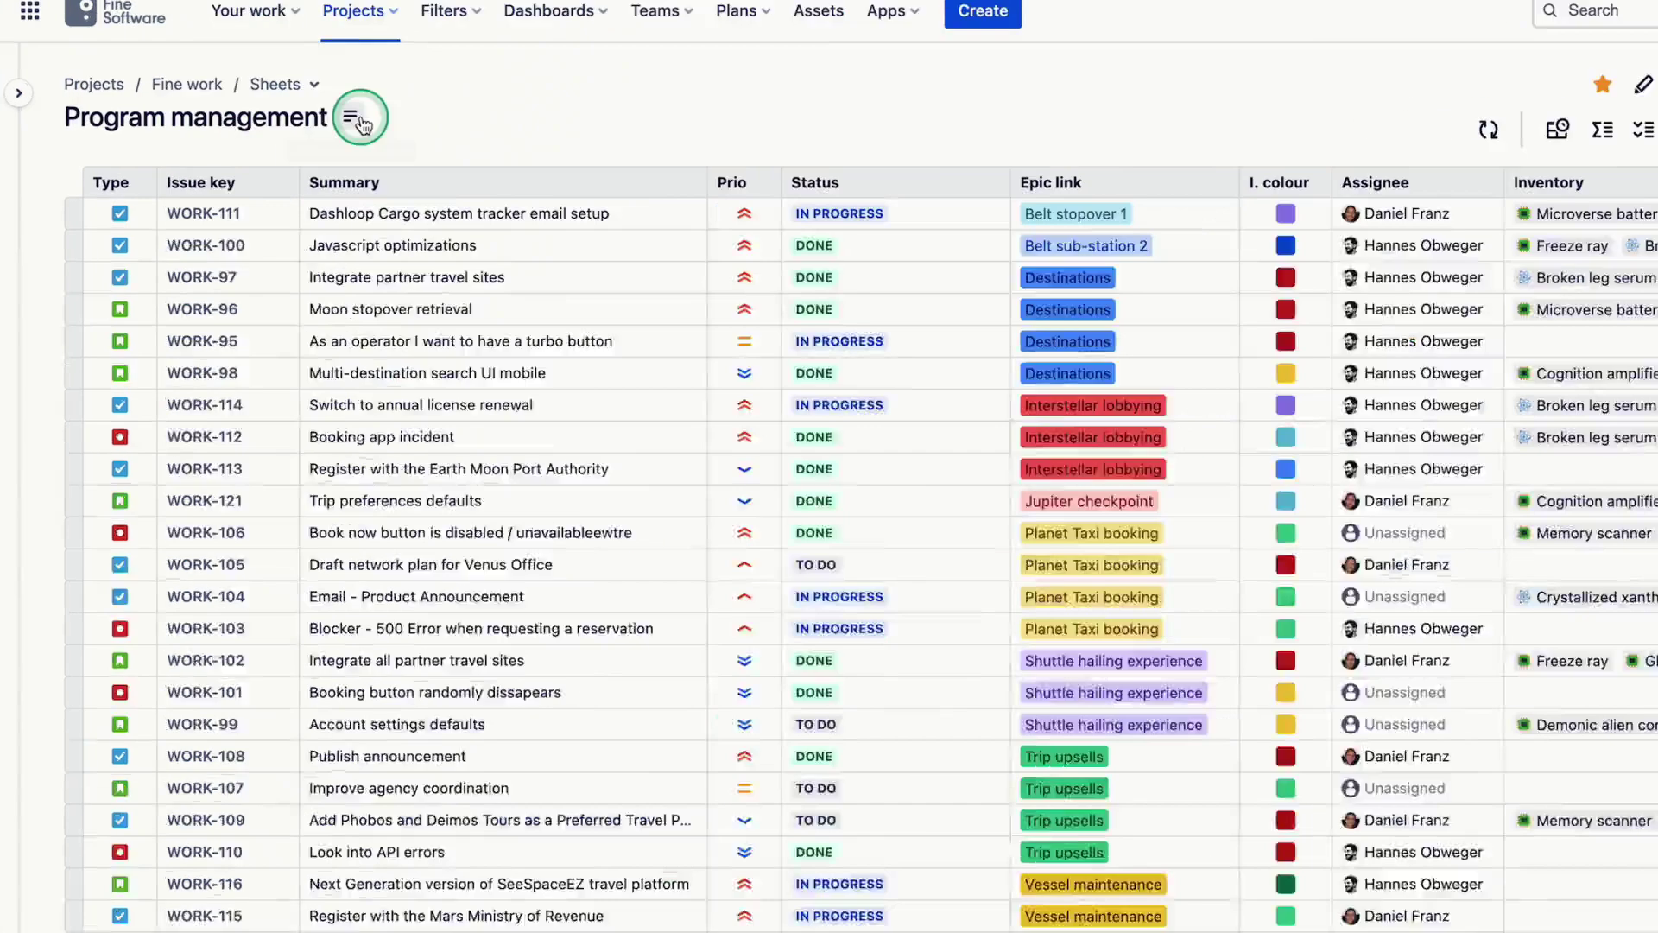
left_click(309, 113)
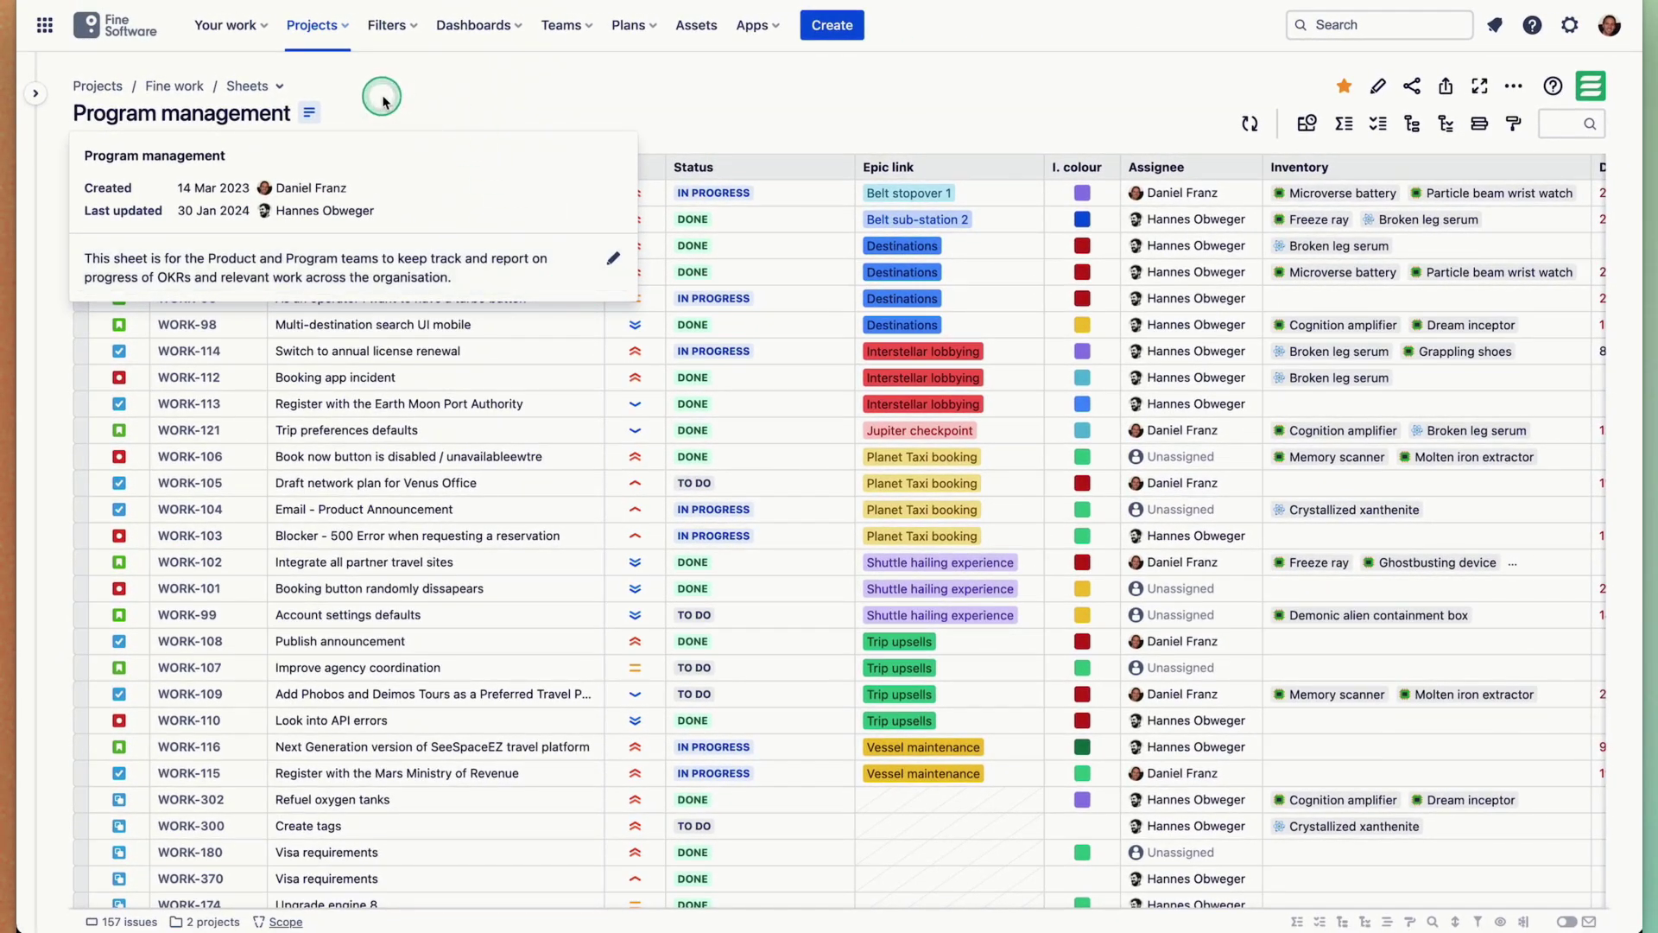
Browse the Sheets dropdown's Team, Starred and Recent sheet groups.
left_click(248, 85)
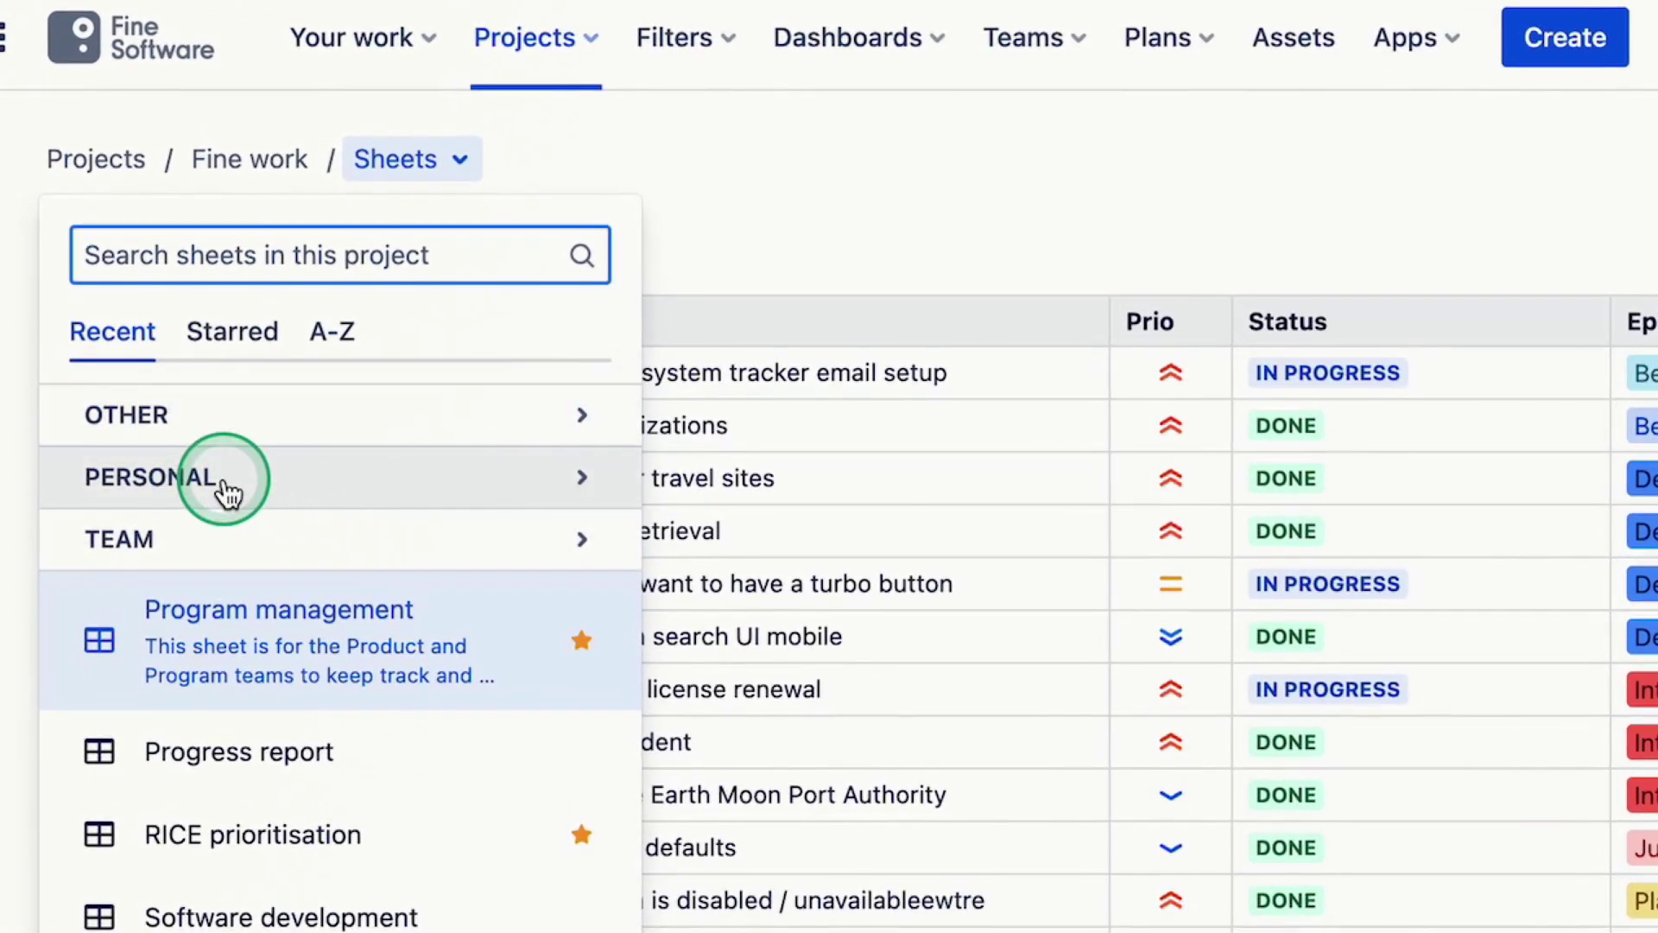
left_click(189, 543)
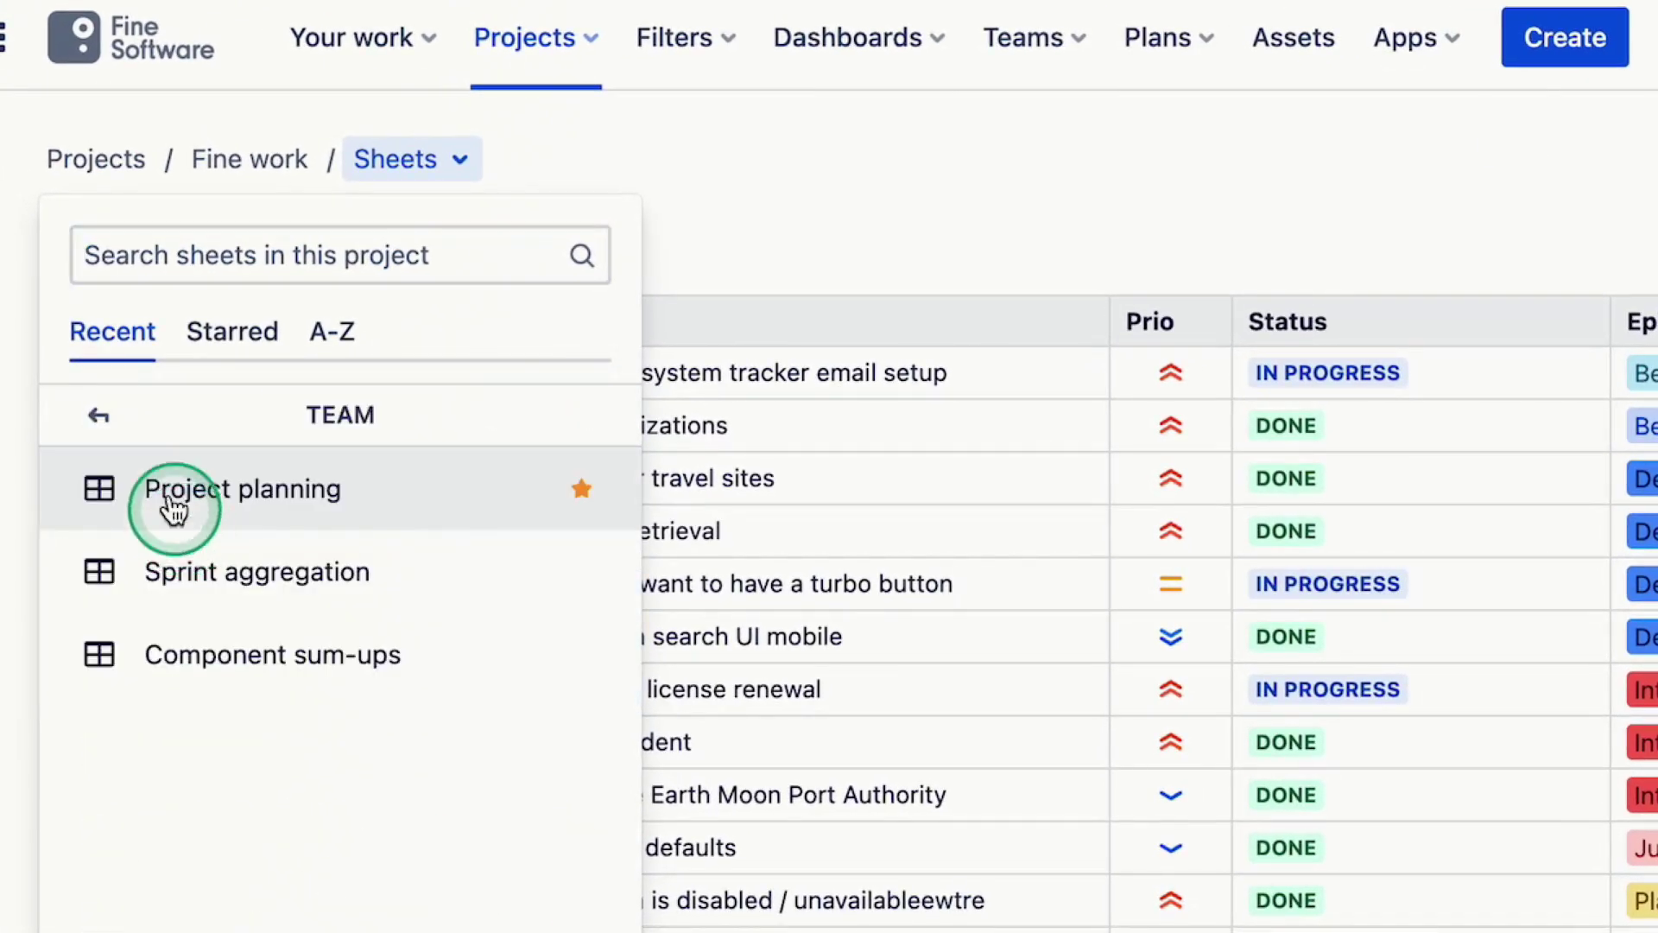
left_click(102, 415)
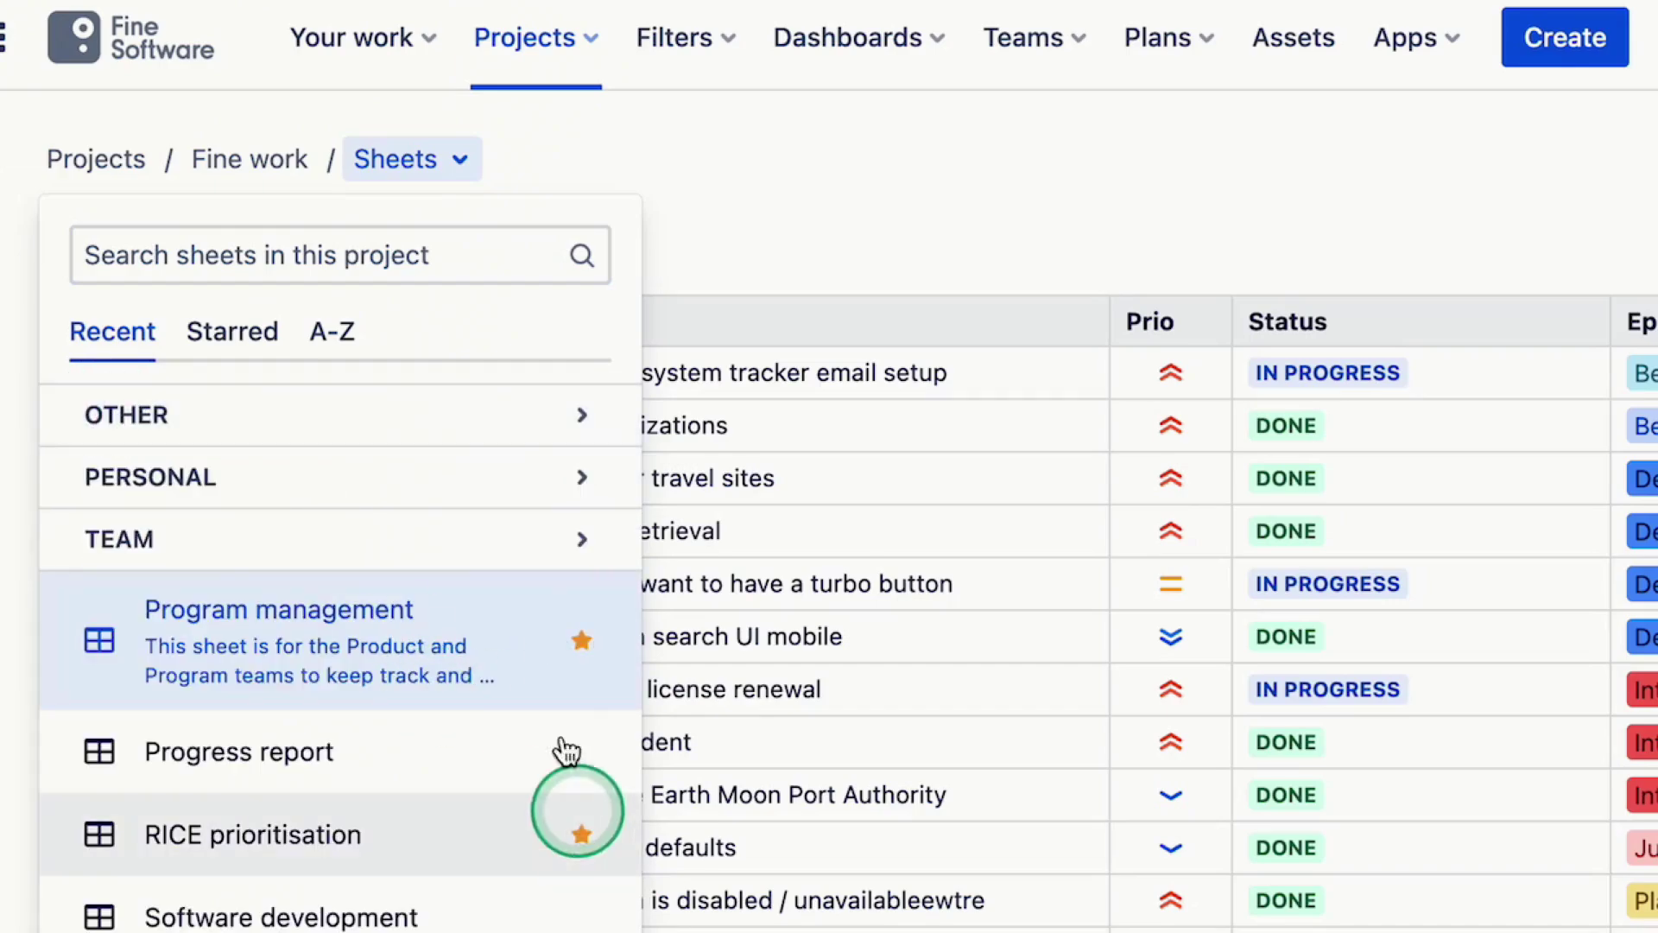
left_click(217, 333)
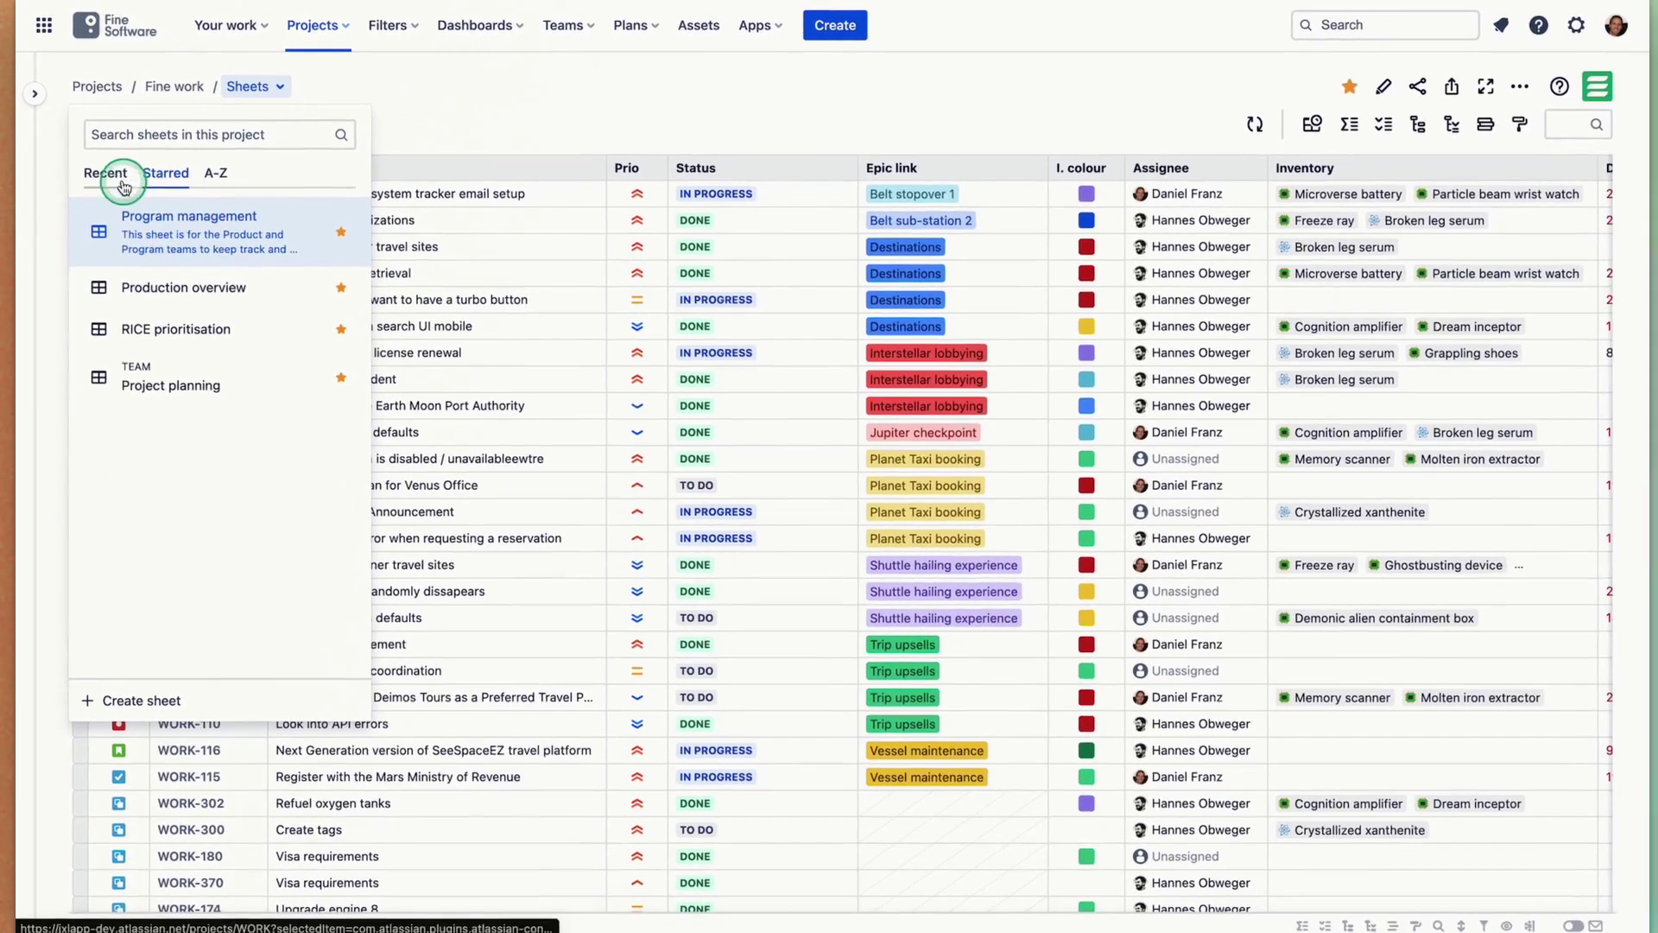
left_click(112, 331)
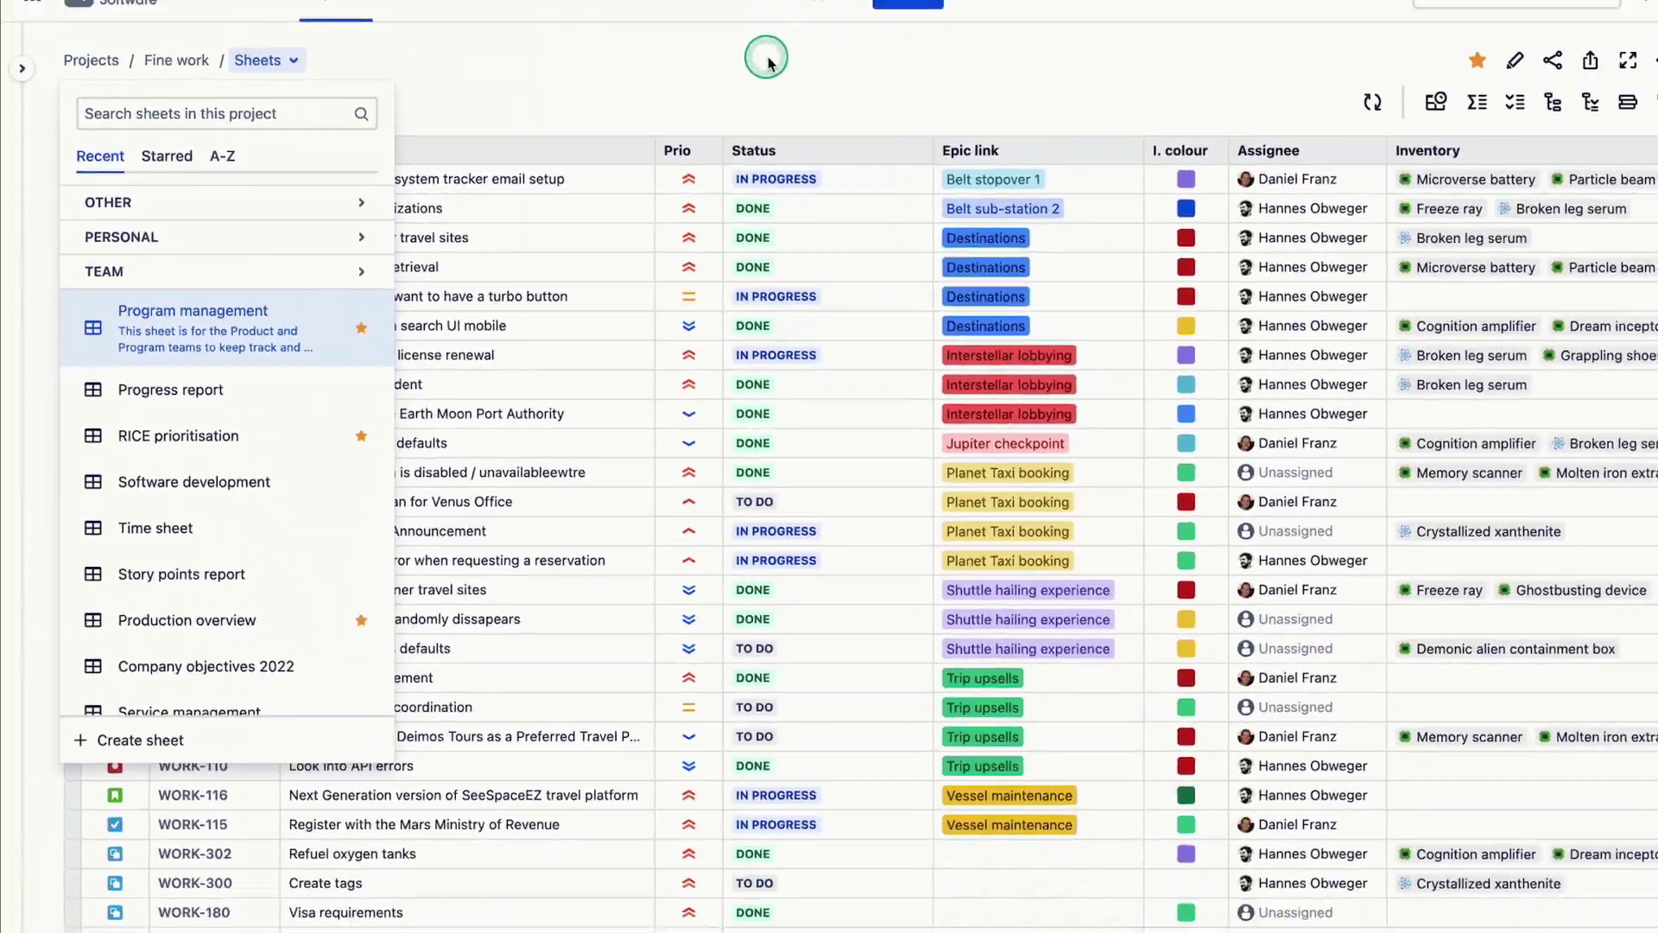
Put the Program management sheet into edit mode and make its name editable.
left_click(1203, 74)
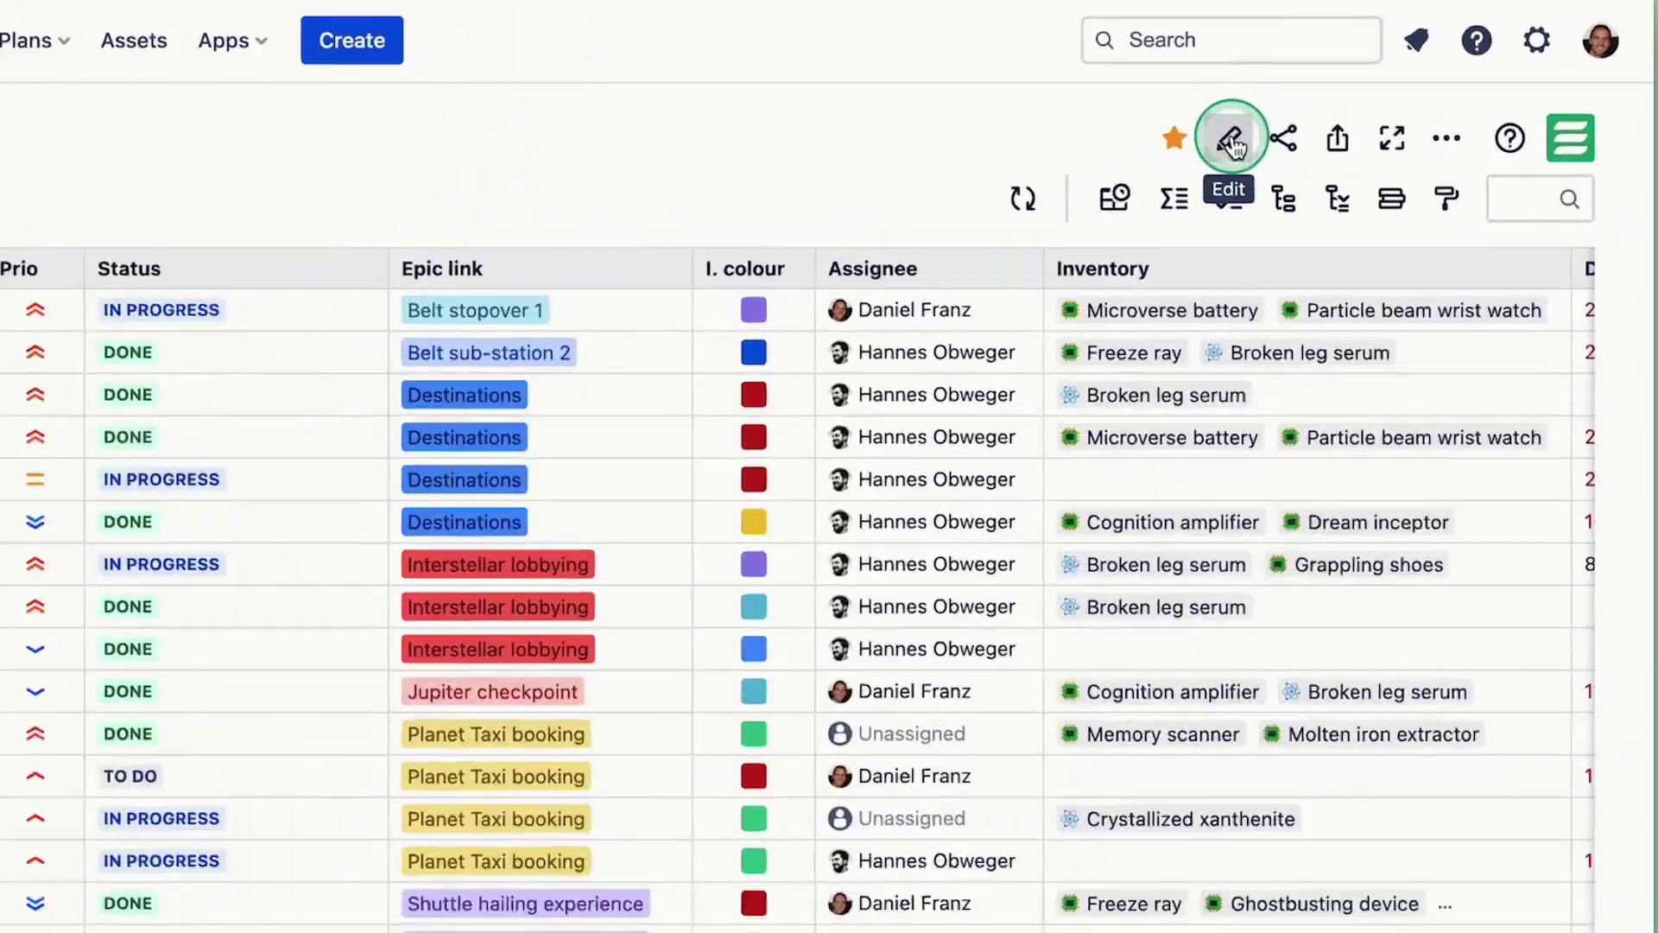
left_click(1377, 85)
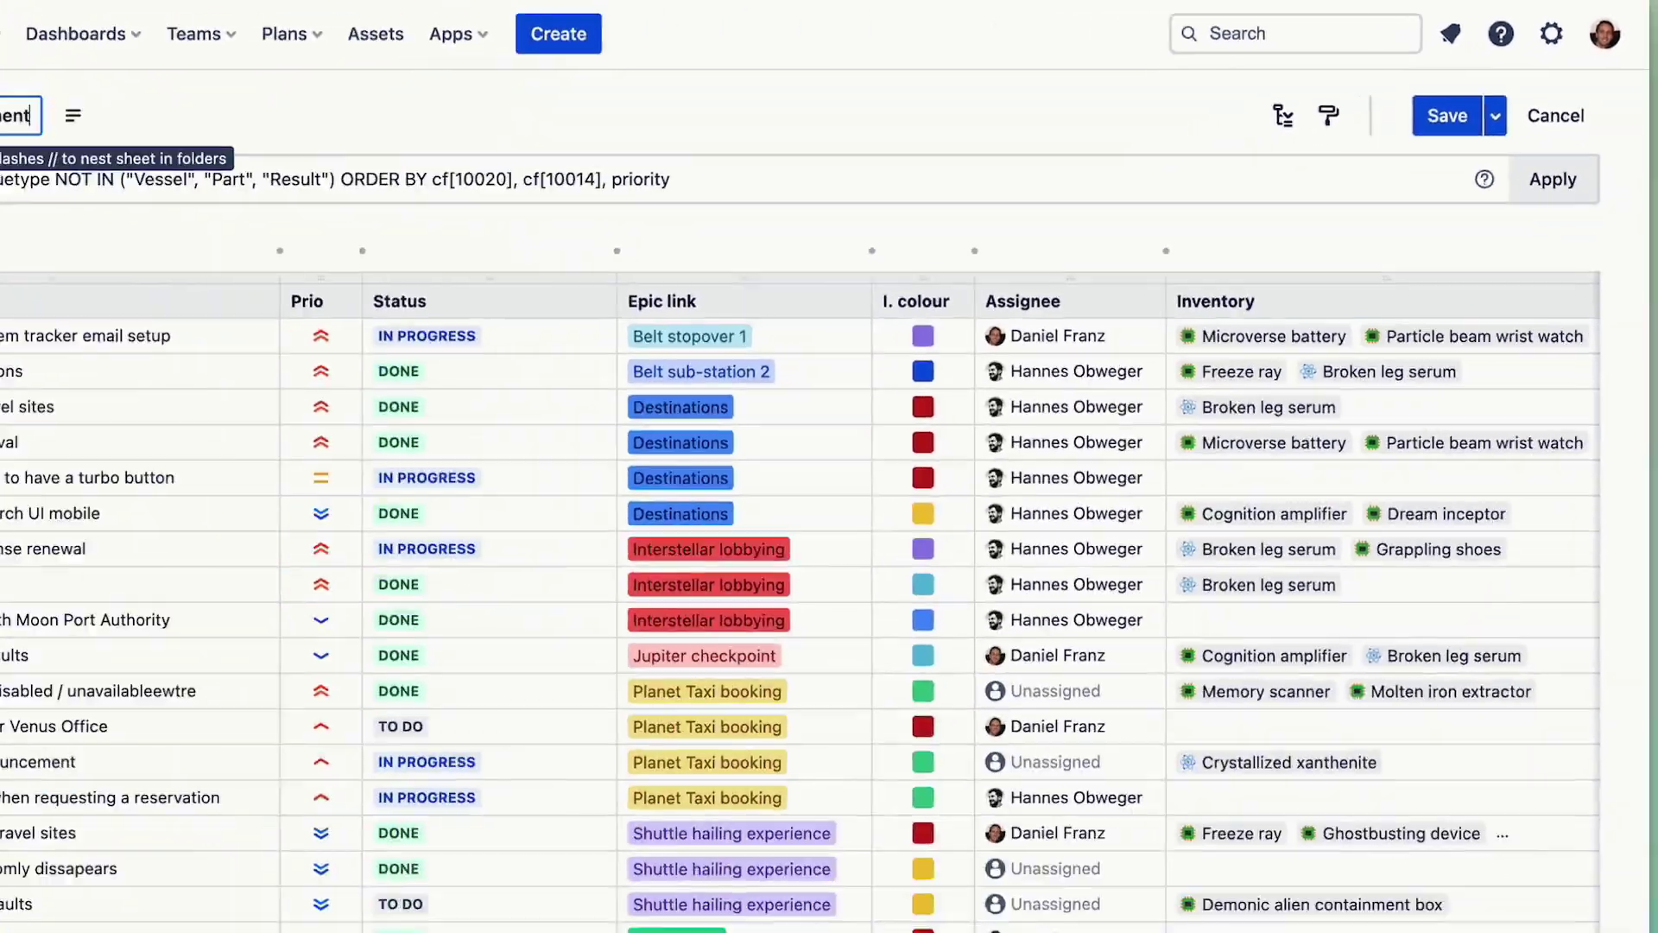
left_click(353, 86)
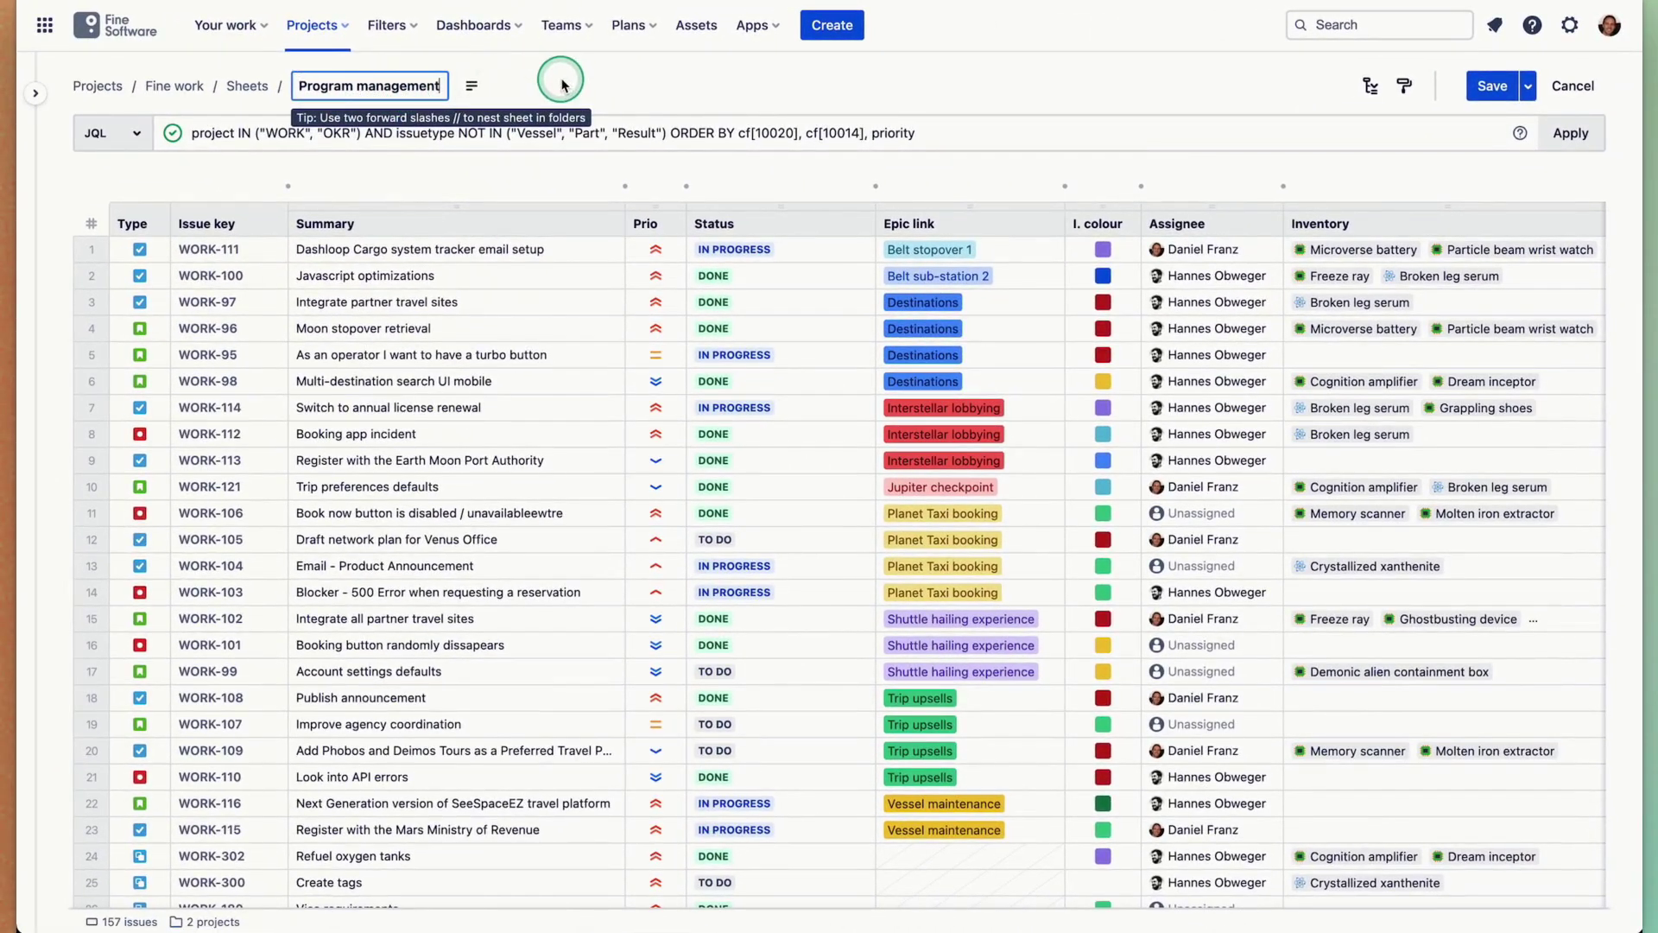
left_click(561, 84)
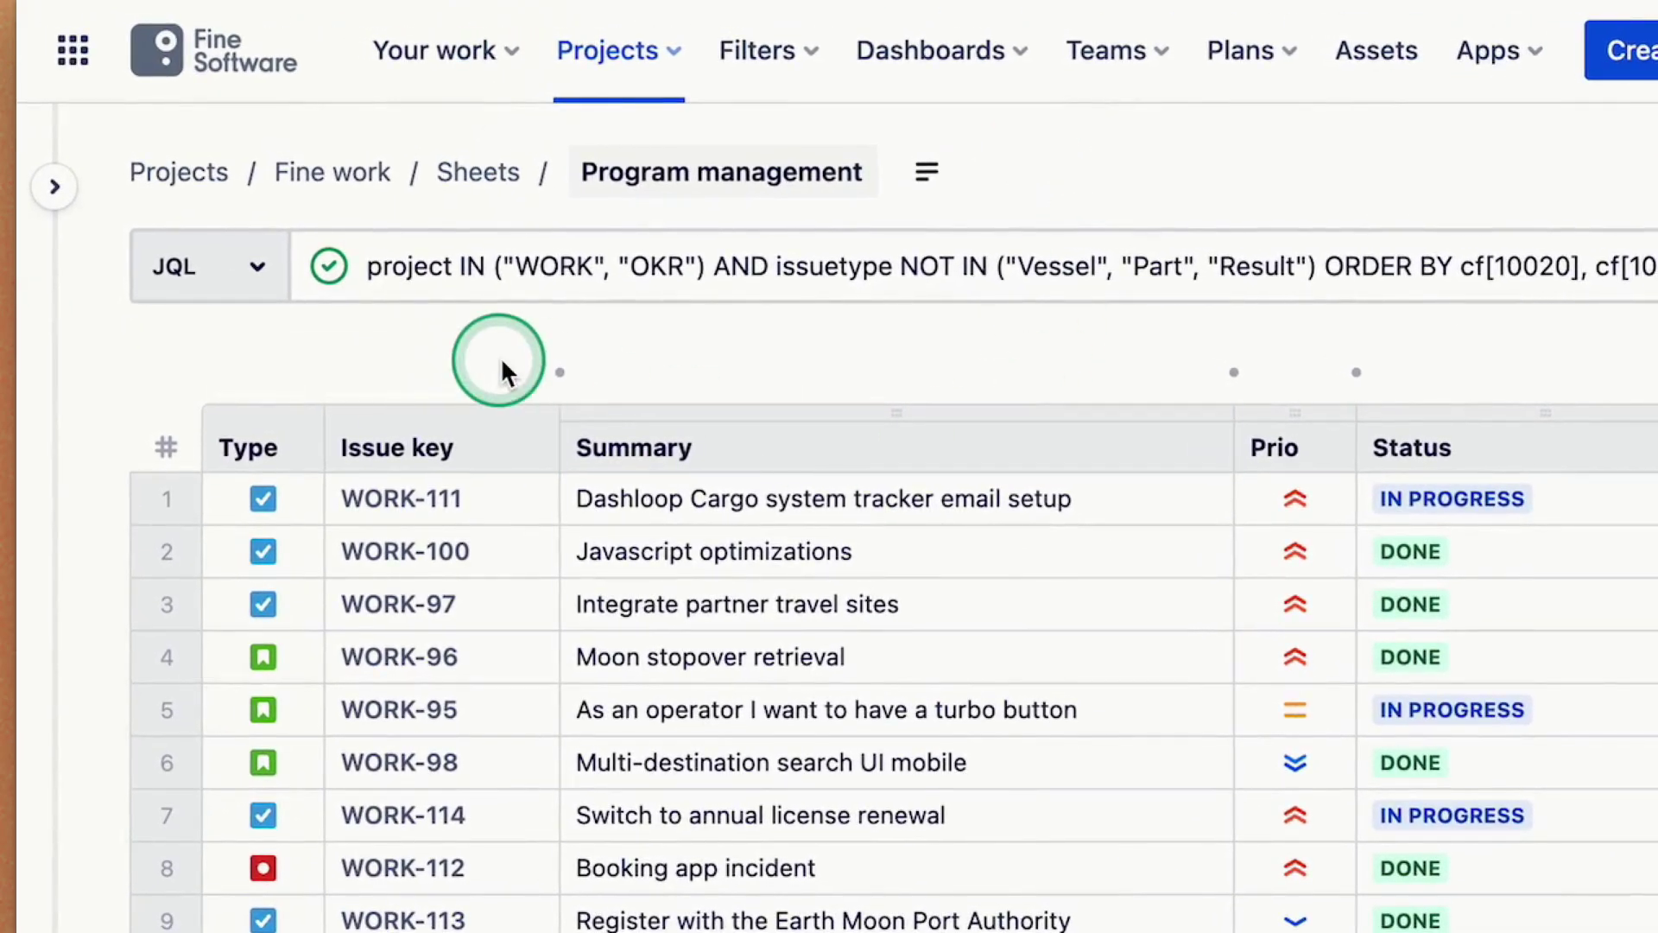
Review the query type choices and the JQL's issuetype NOT IN (Vessel, Part, Result) condition.
left_click(239, 284)
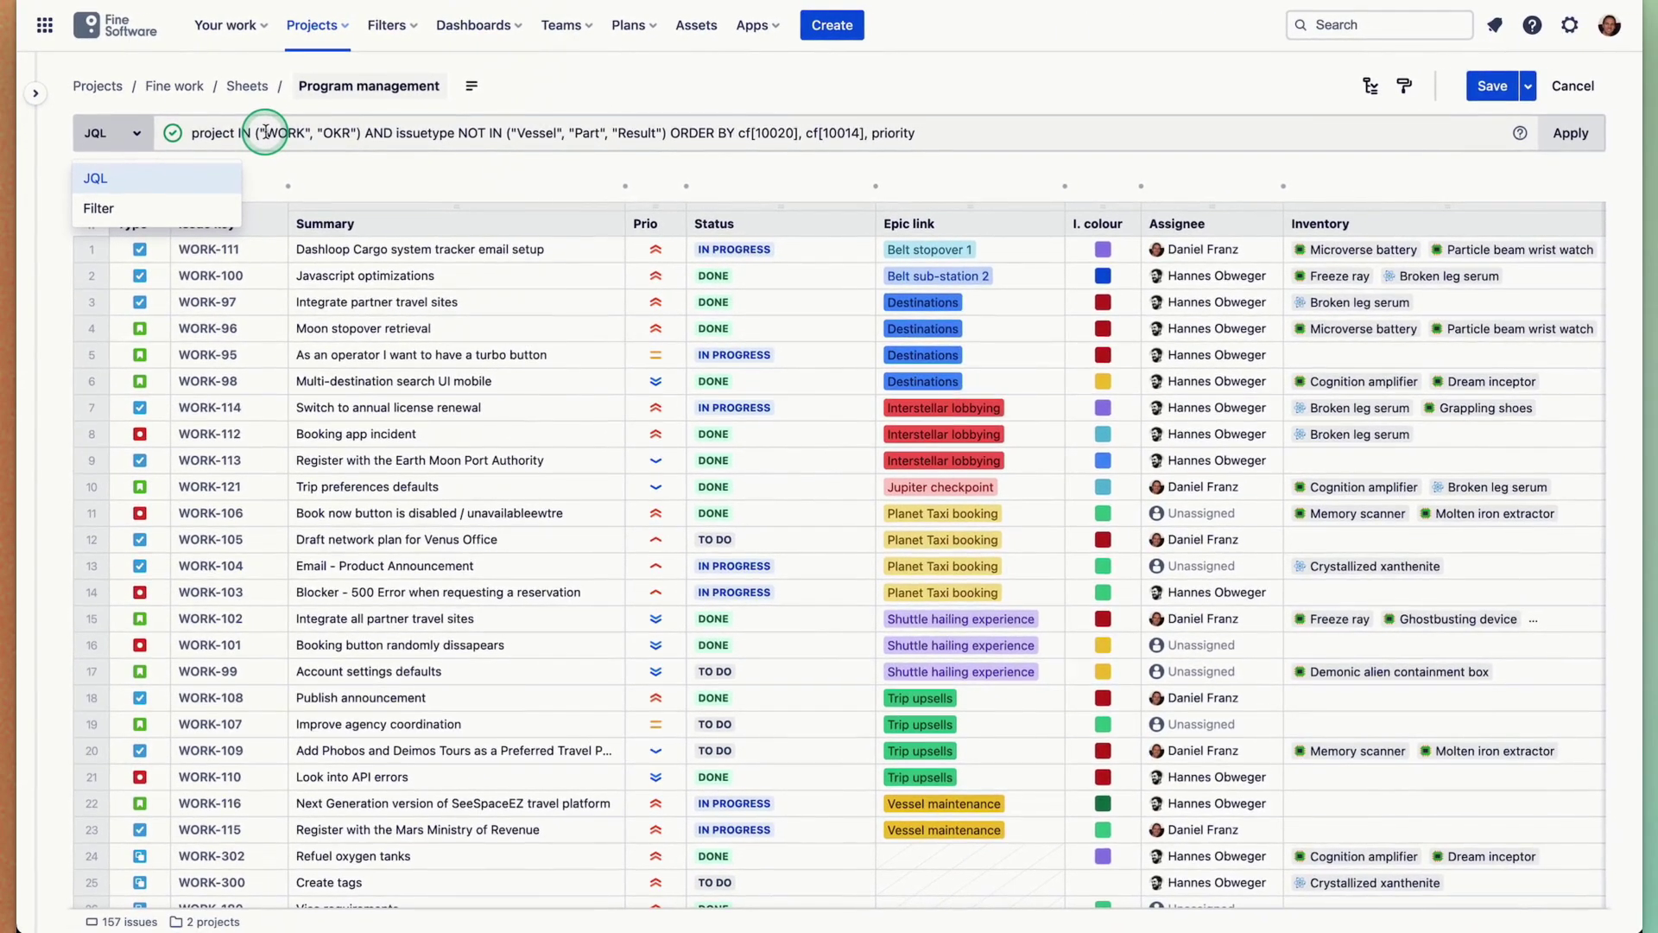
left_click(265, 132)
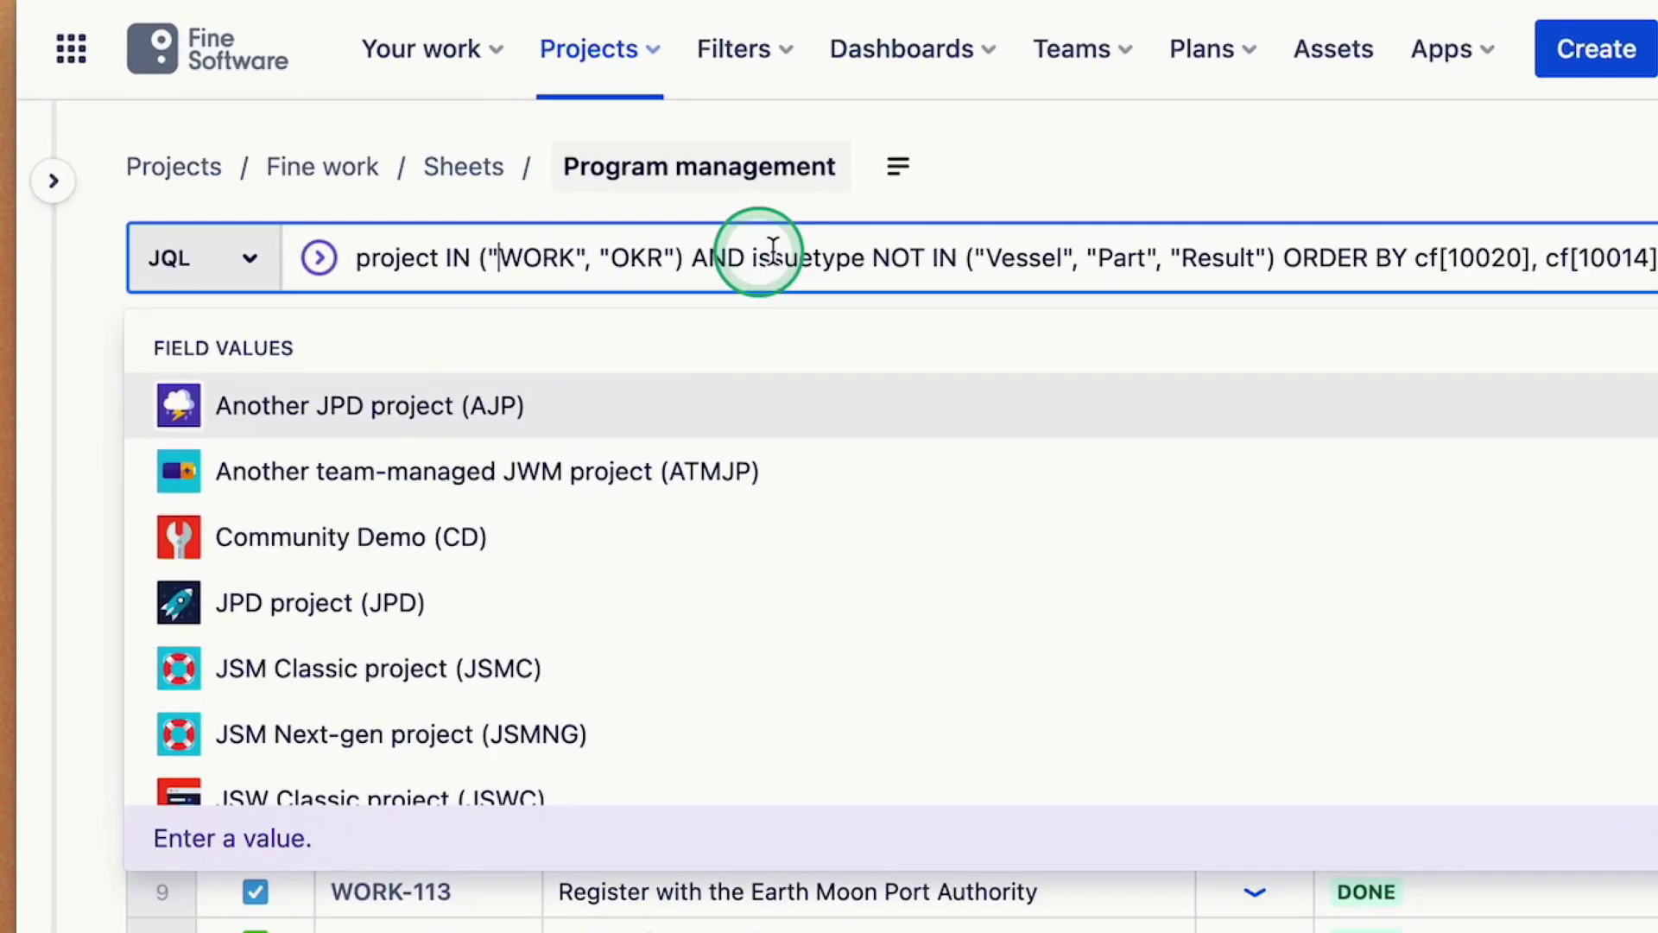
left_click(429, 133)
left_click(487, 129)
left_click(1077, 256)
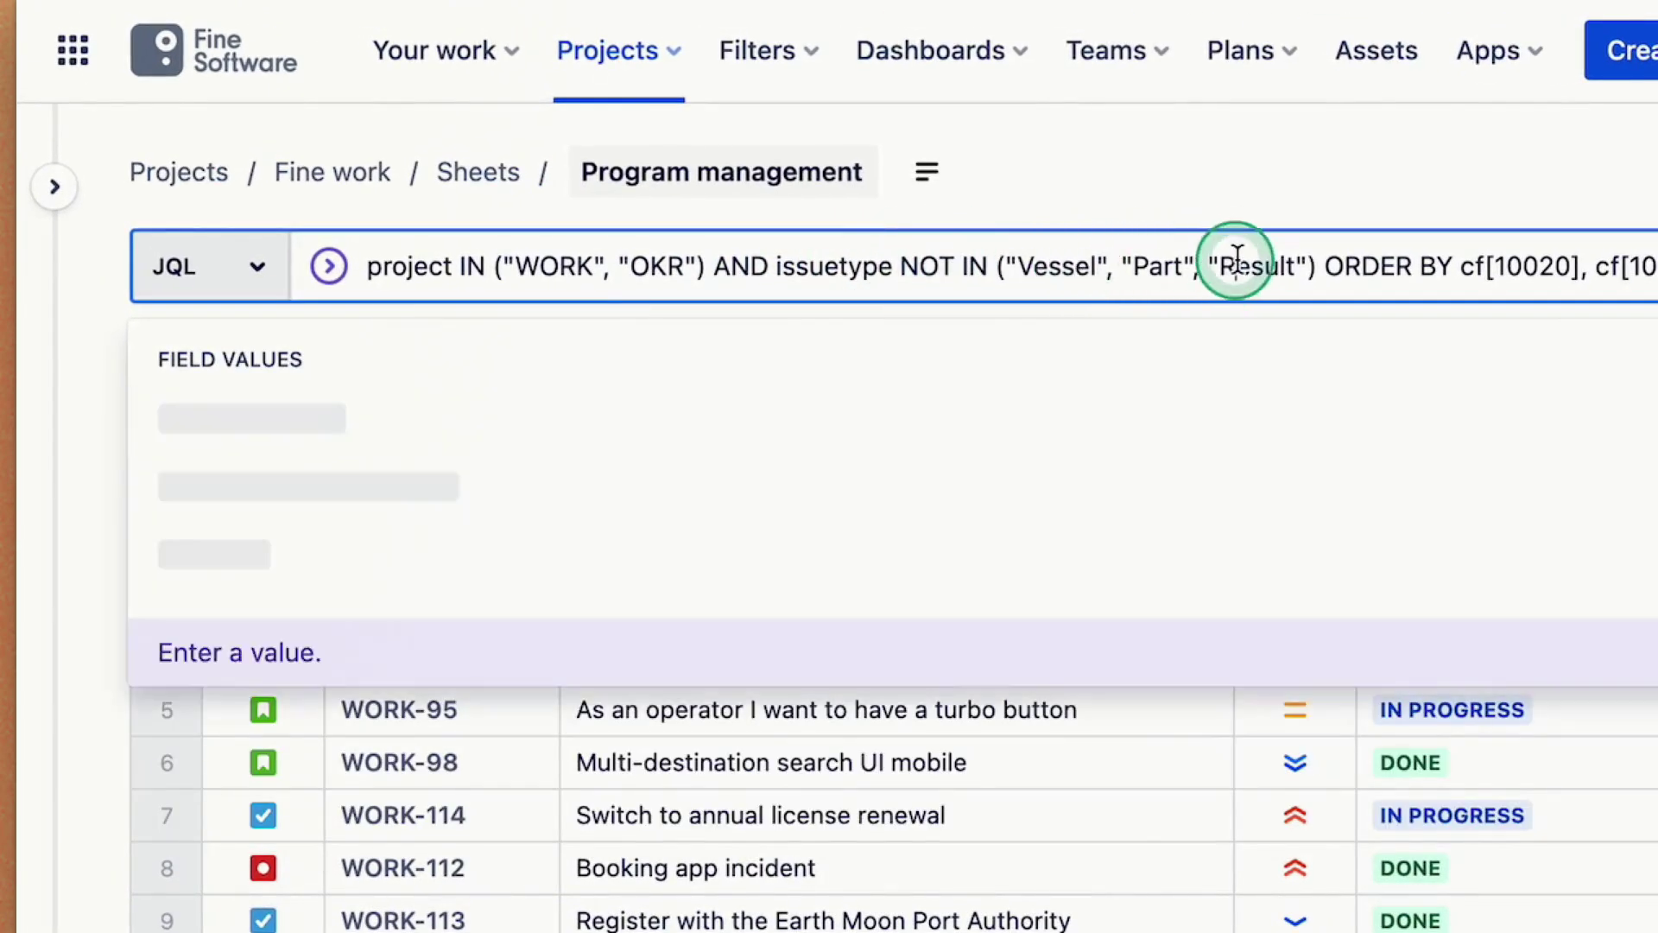
Rerun the JQL query and scroll across the sheet's columns.
key("Return")
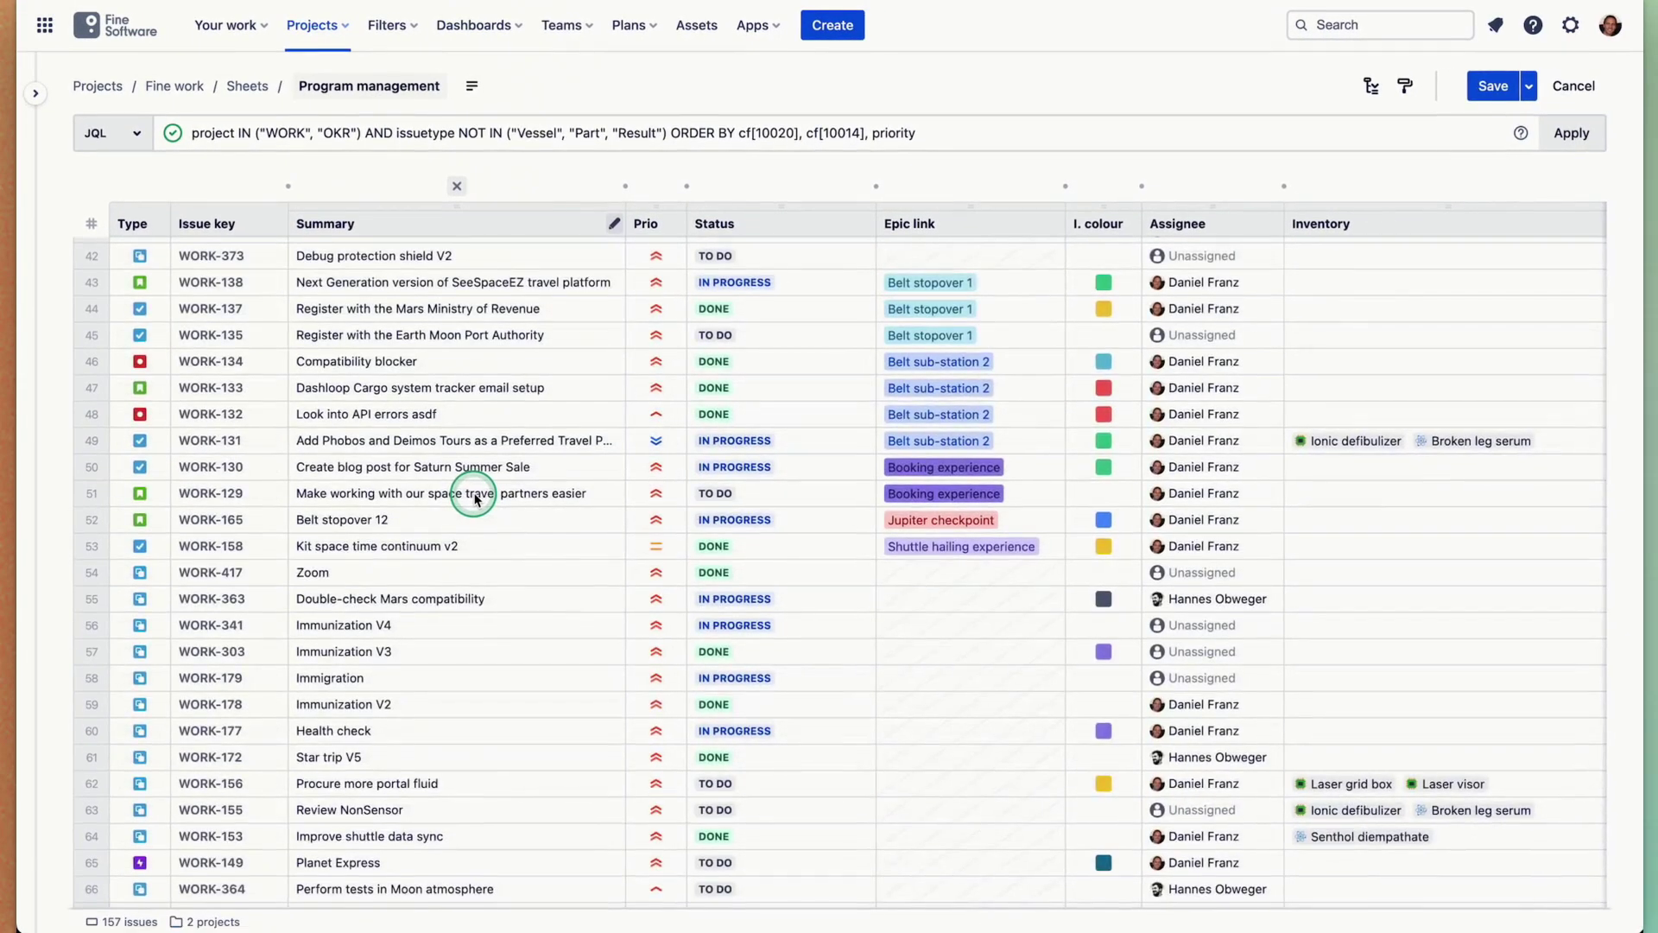
scroll(473, 499, "down", 2)
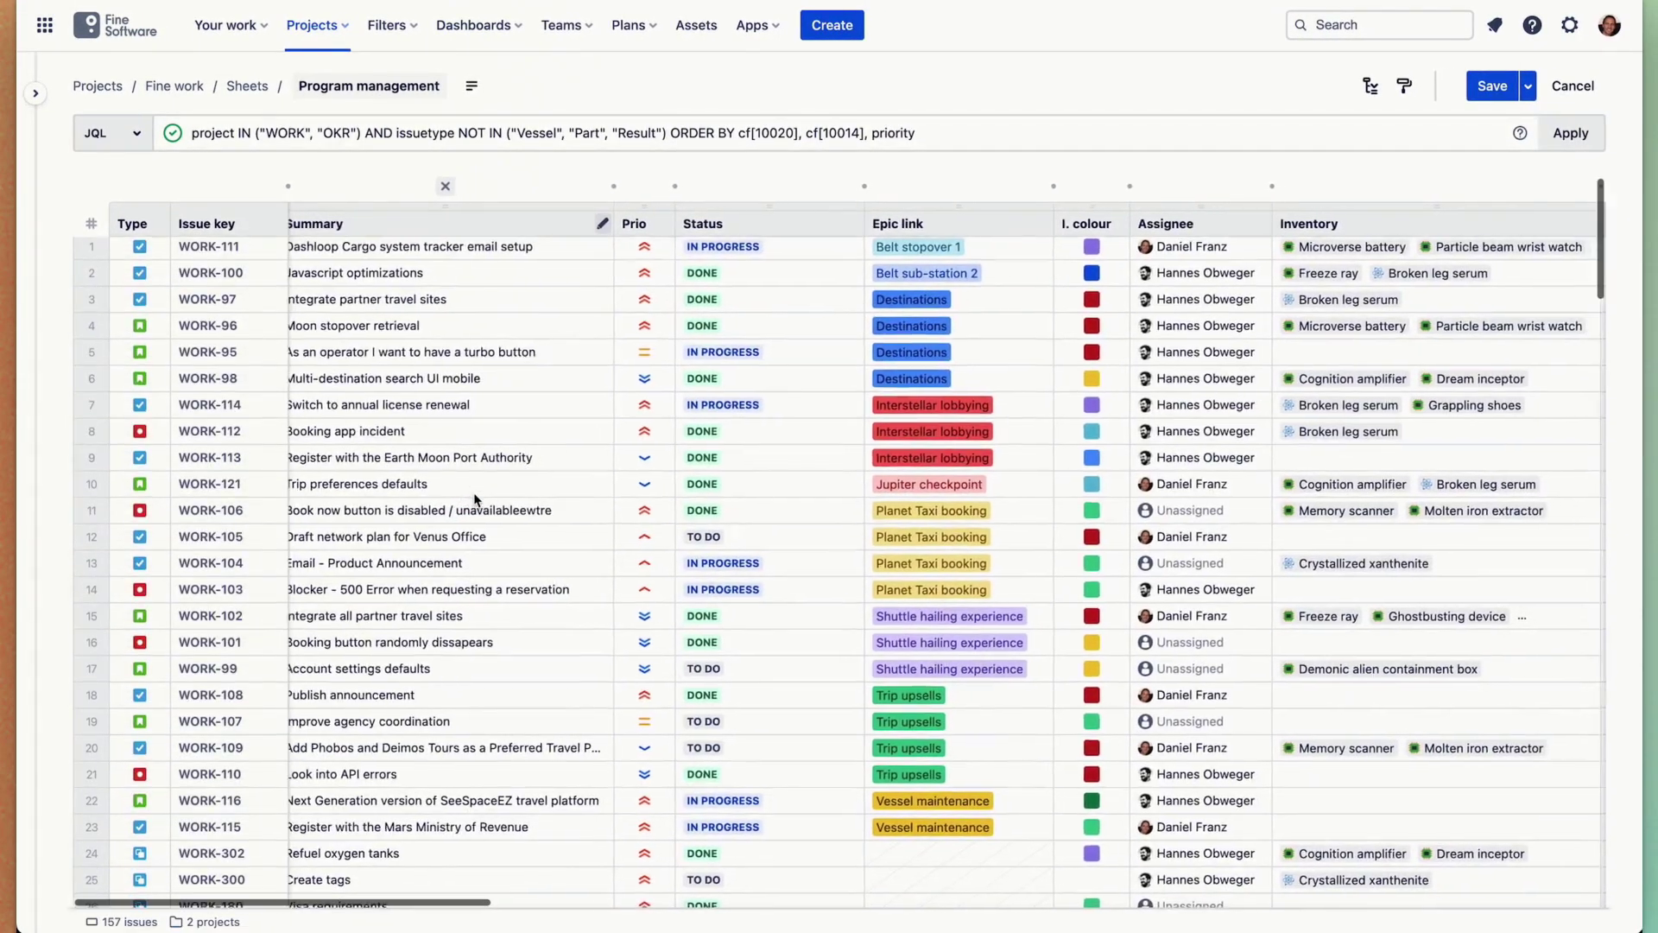
scroll(756, 467, "right", 5)
scroll(756, 467, "right", 5)
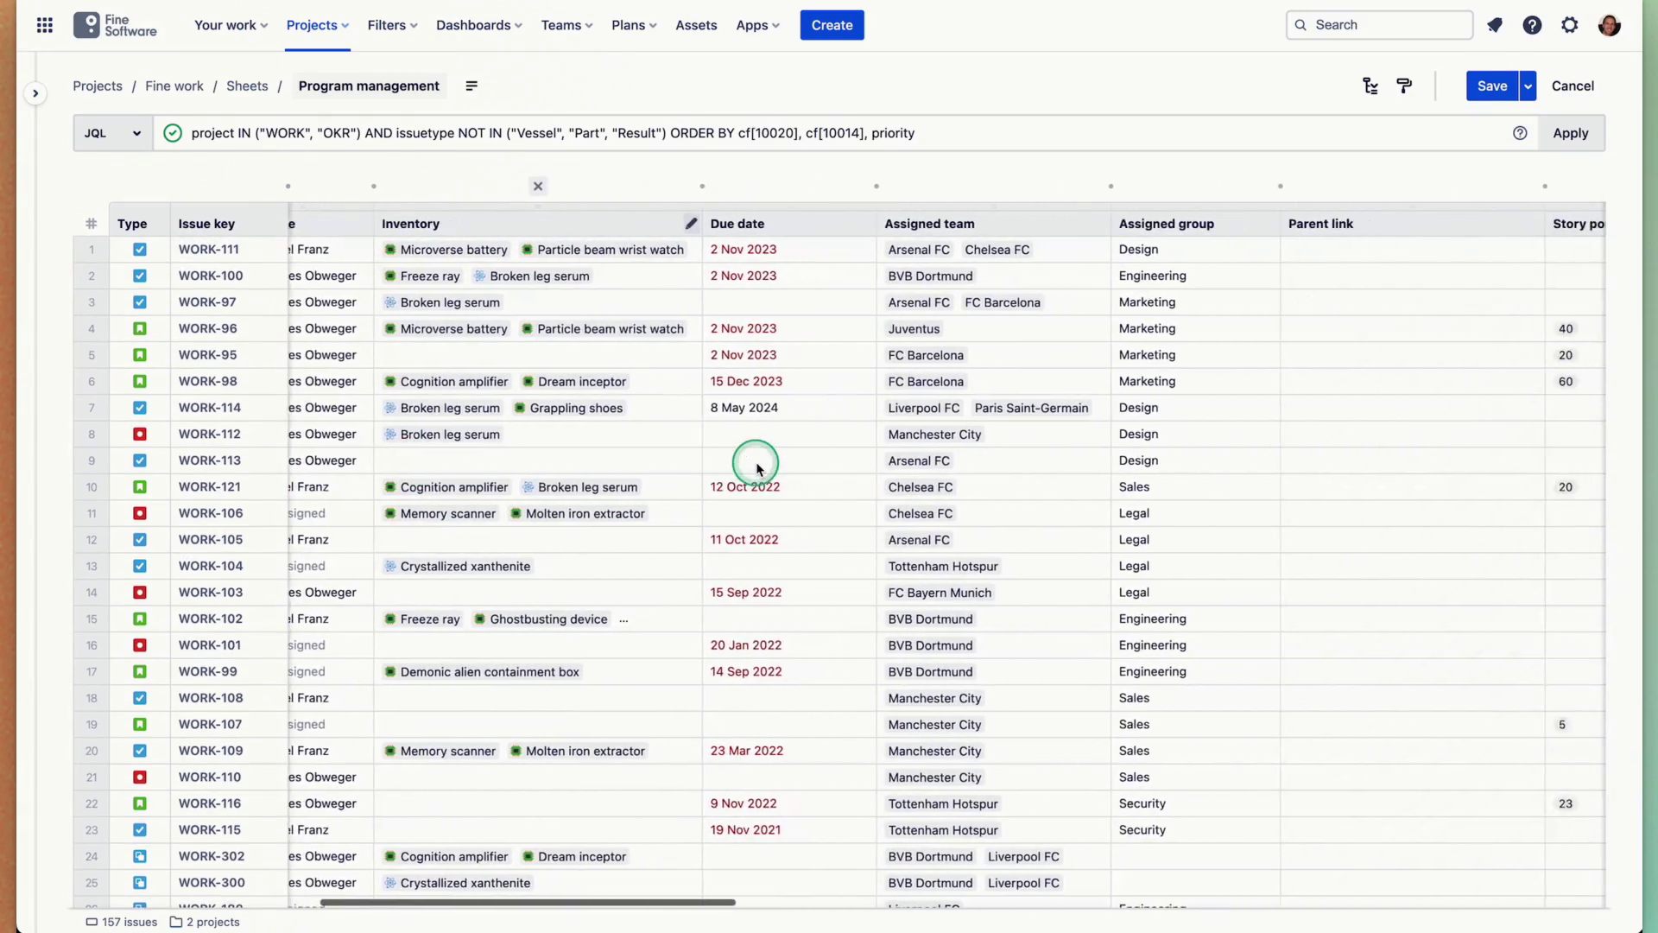
scroll(757, 467, "right", 8)
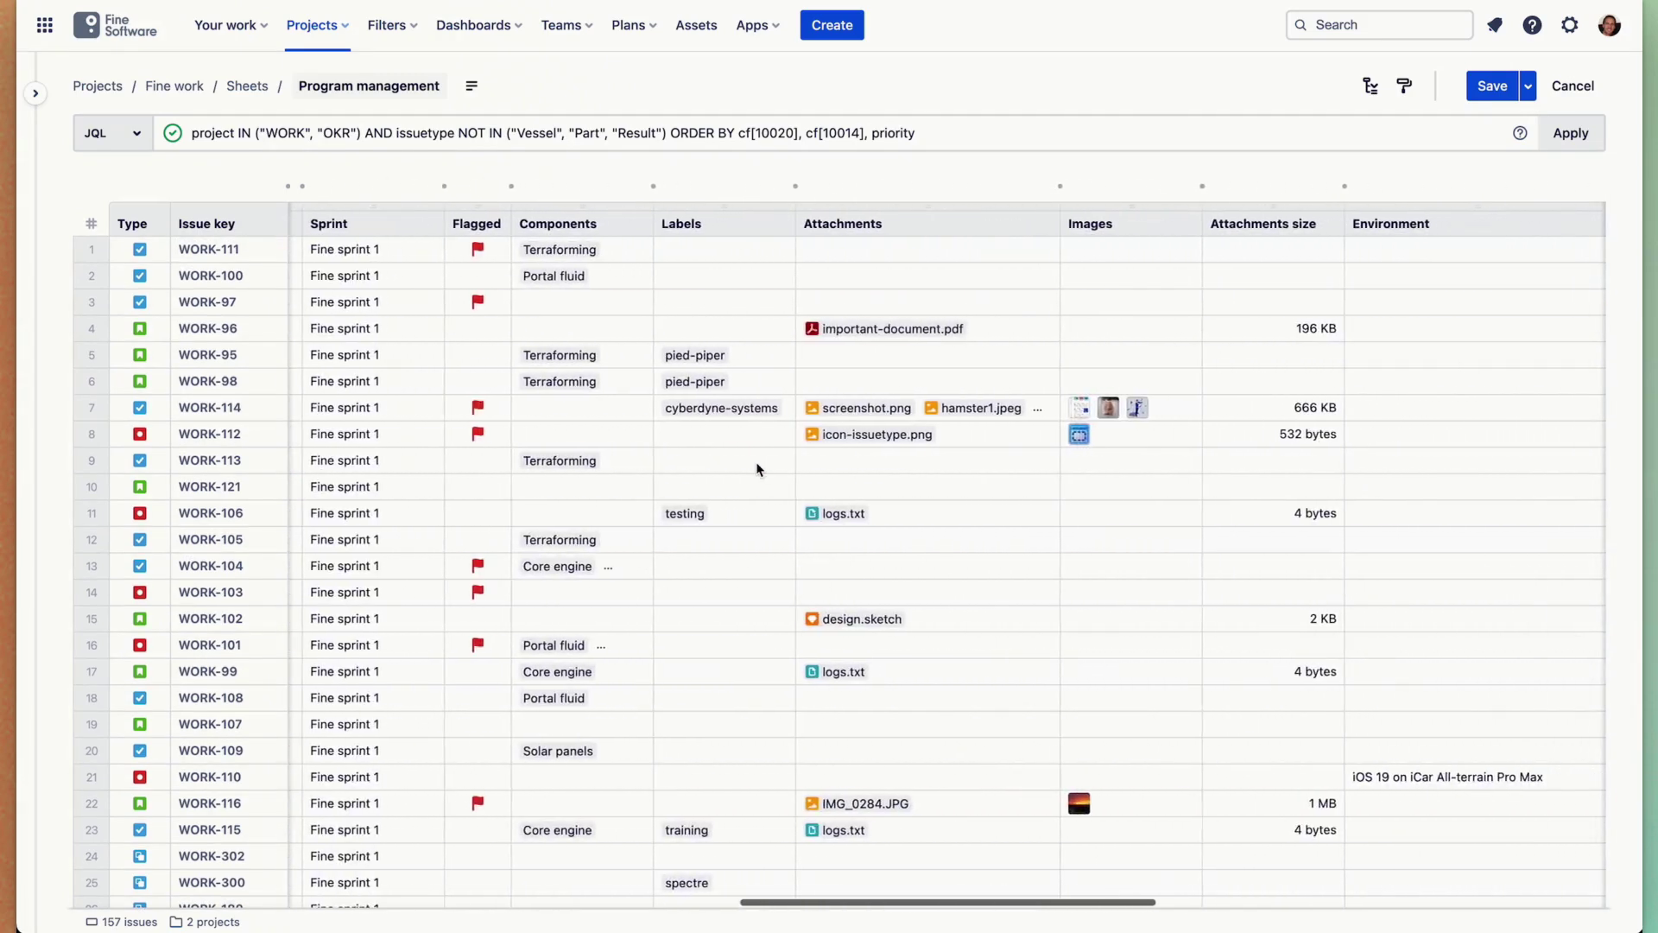
scroll(757, 467, "right", 8)
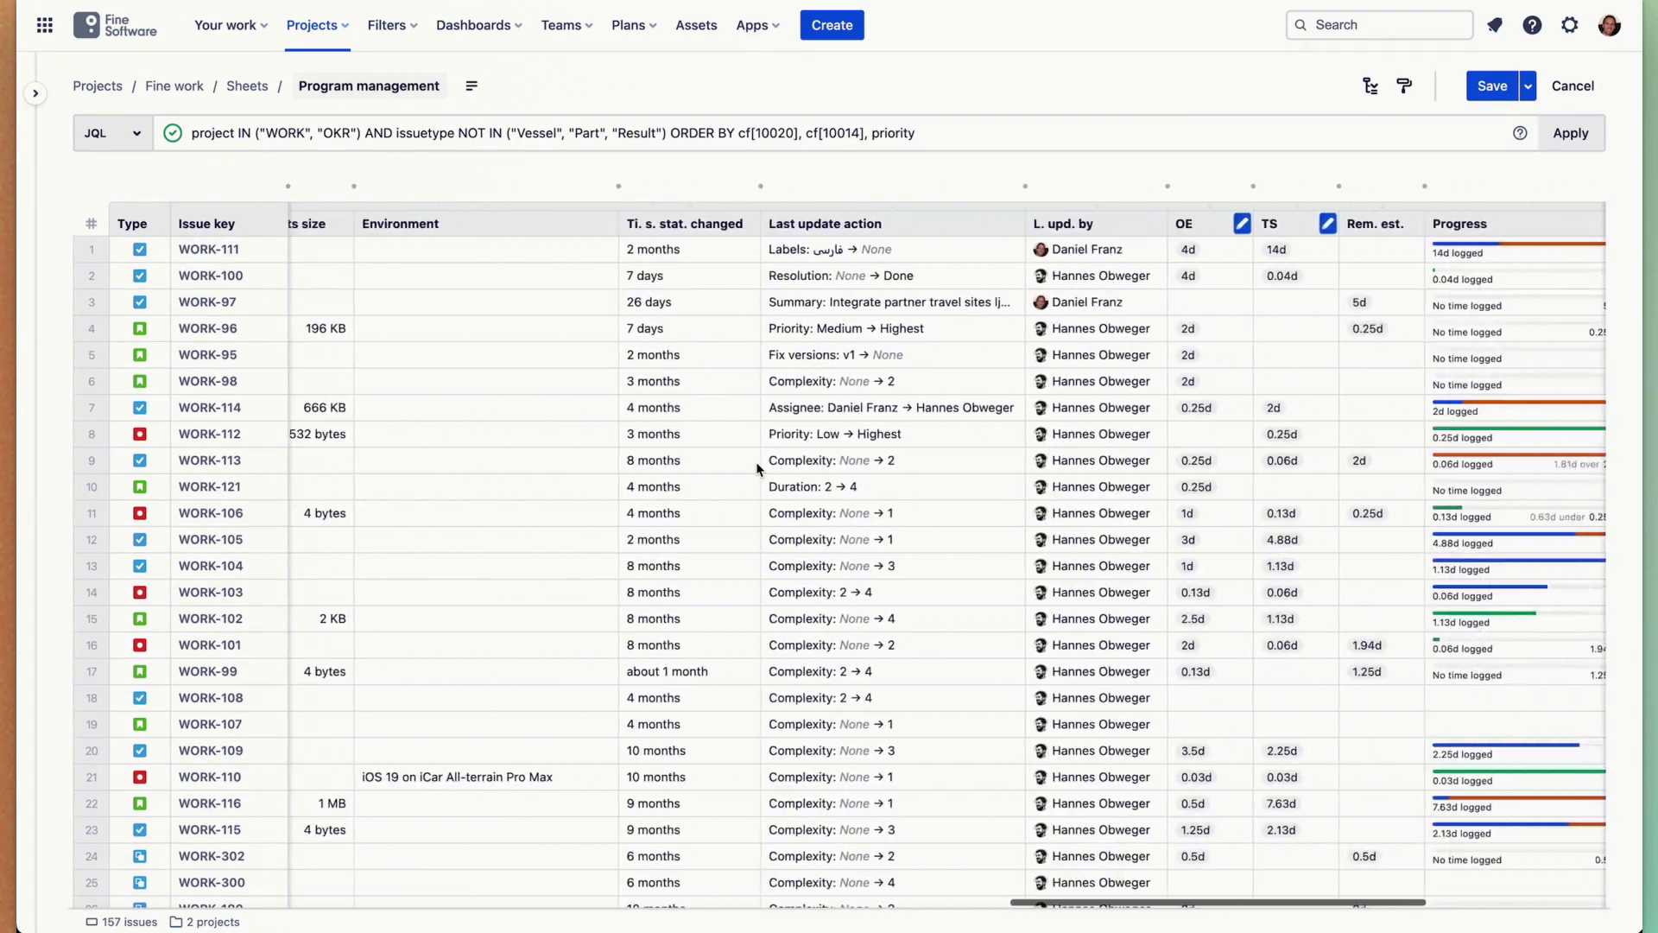
Open the Manage columns dialog from the dot between column headers.
left_click(851, 355)
scroll(778, 259, "left", 15)
left_click(714, 183)
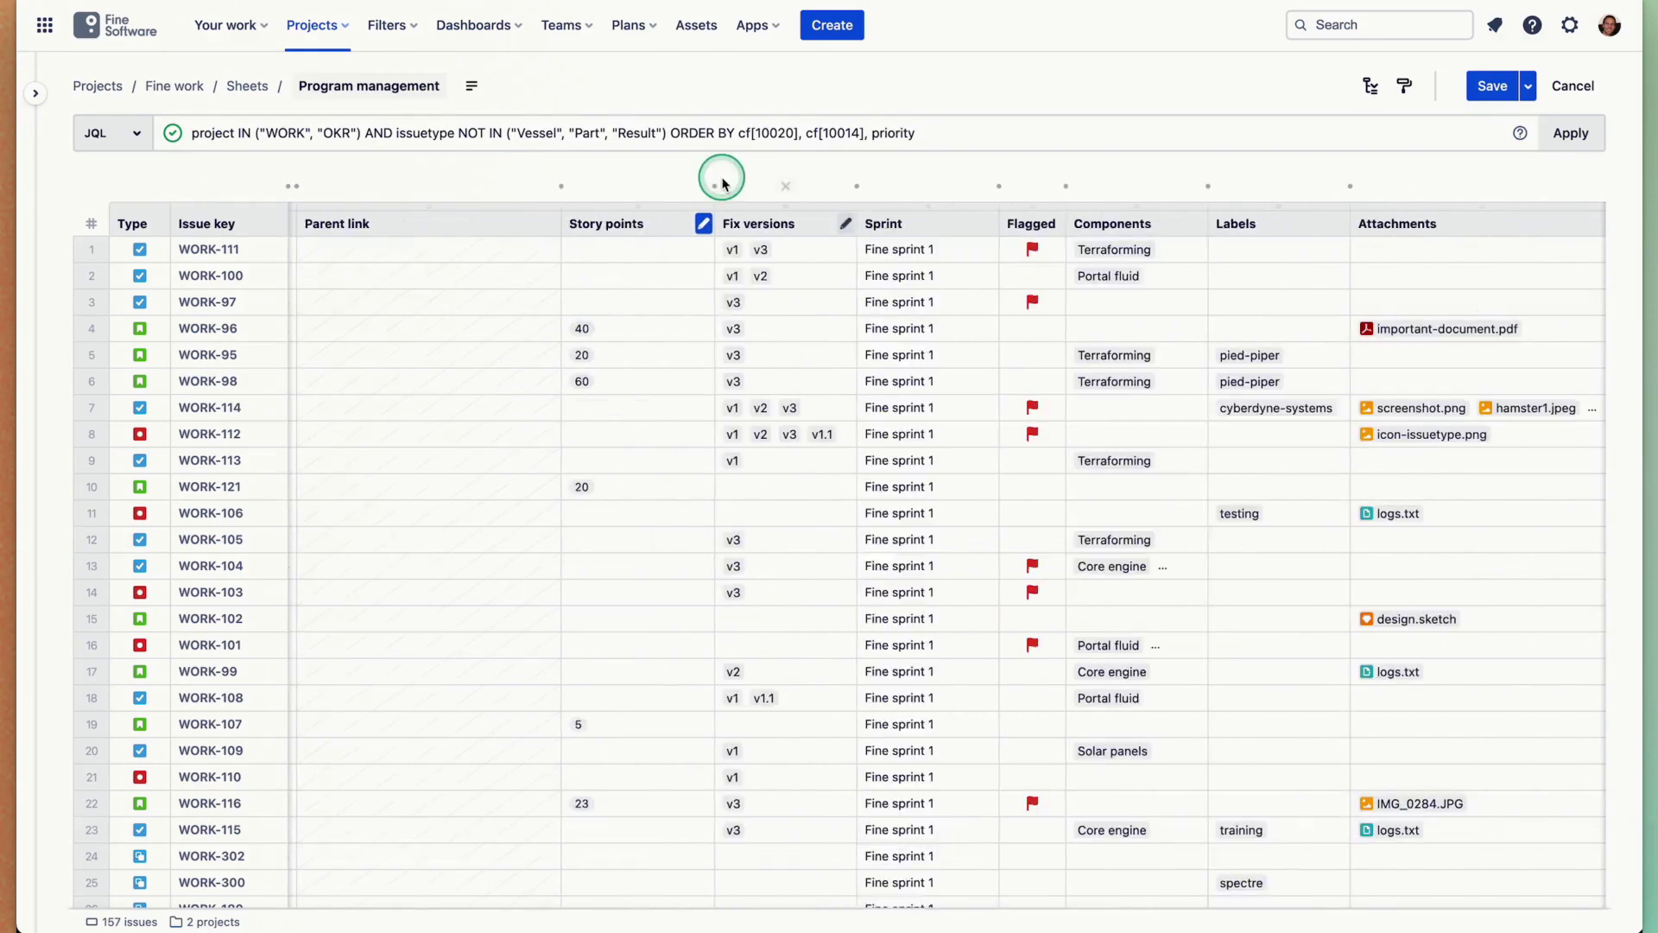
left_click(734, 319)
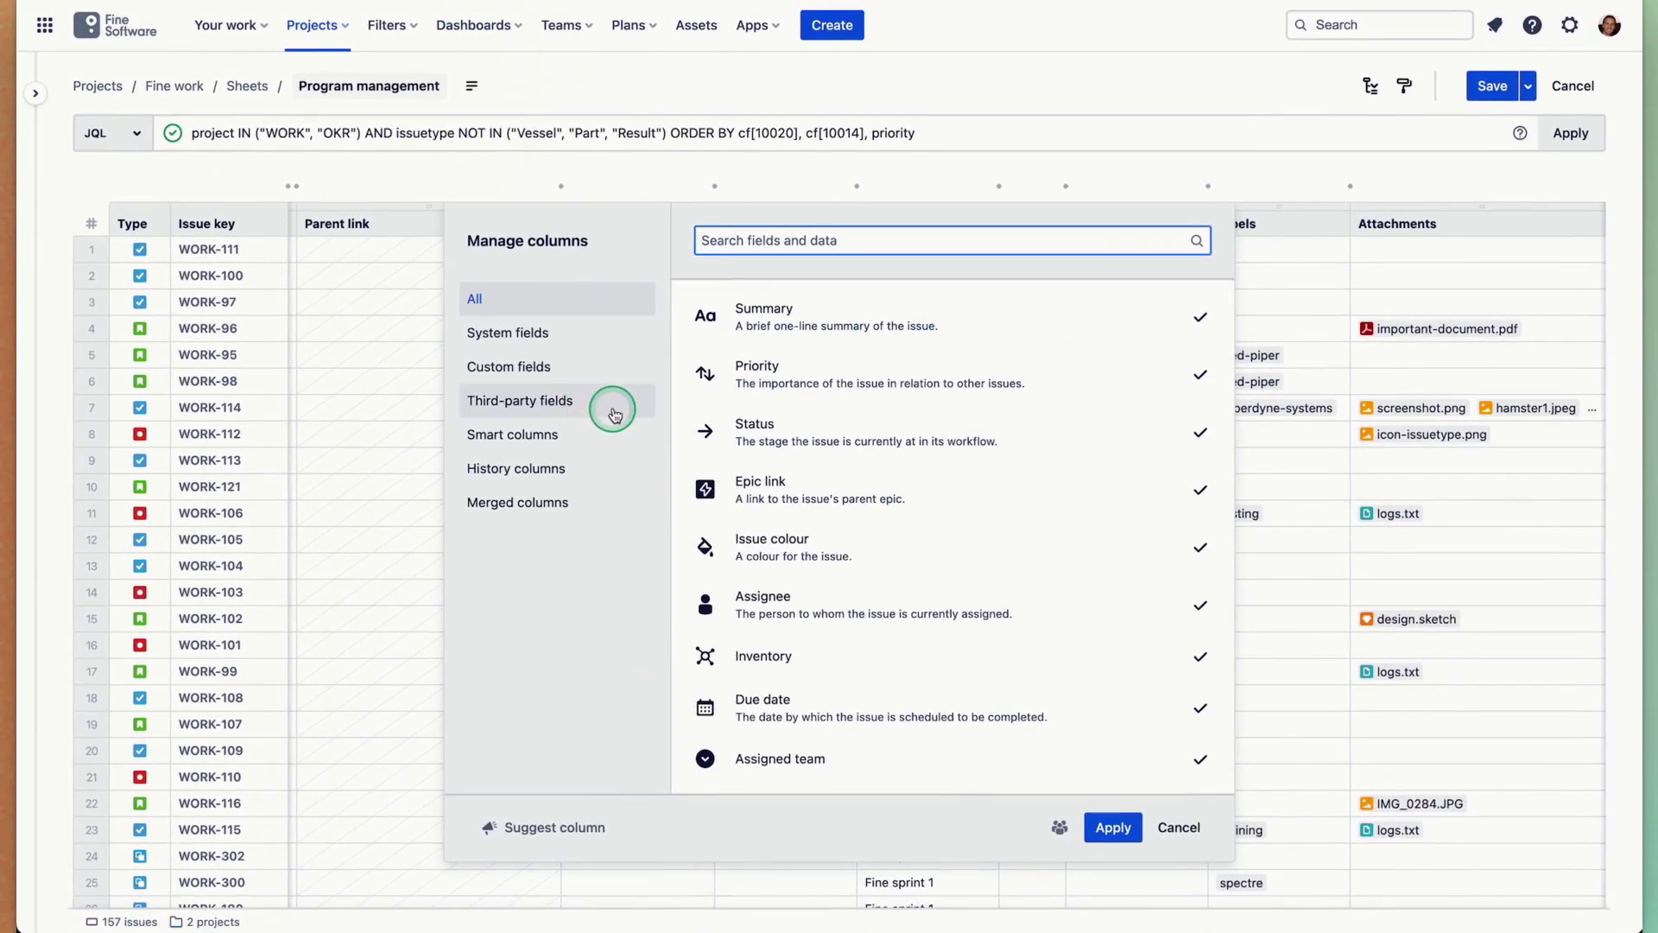
Browse the Third-party fields and Smart columns categories in Manage columns.
left_click(614, 414)
scroll(896, 483, "down", 3)
scroll(896, 484, "down", 15)
left_click(555, 428)
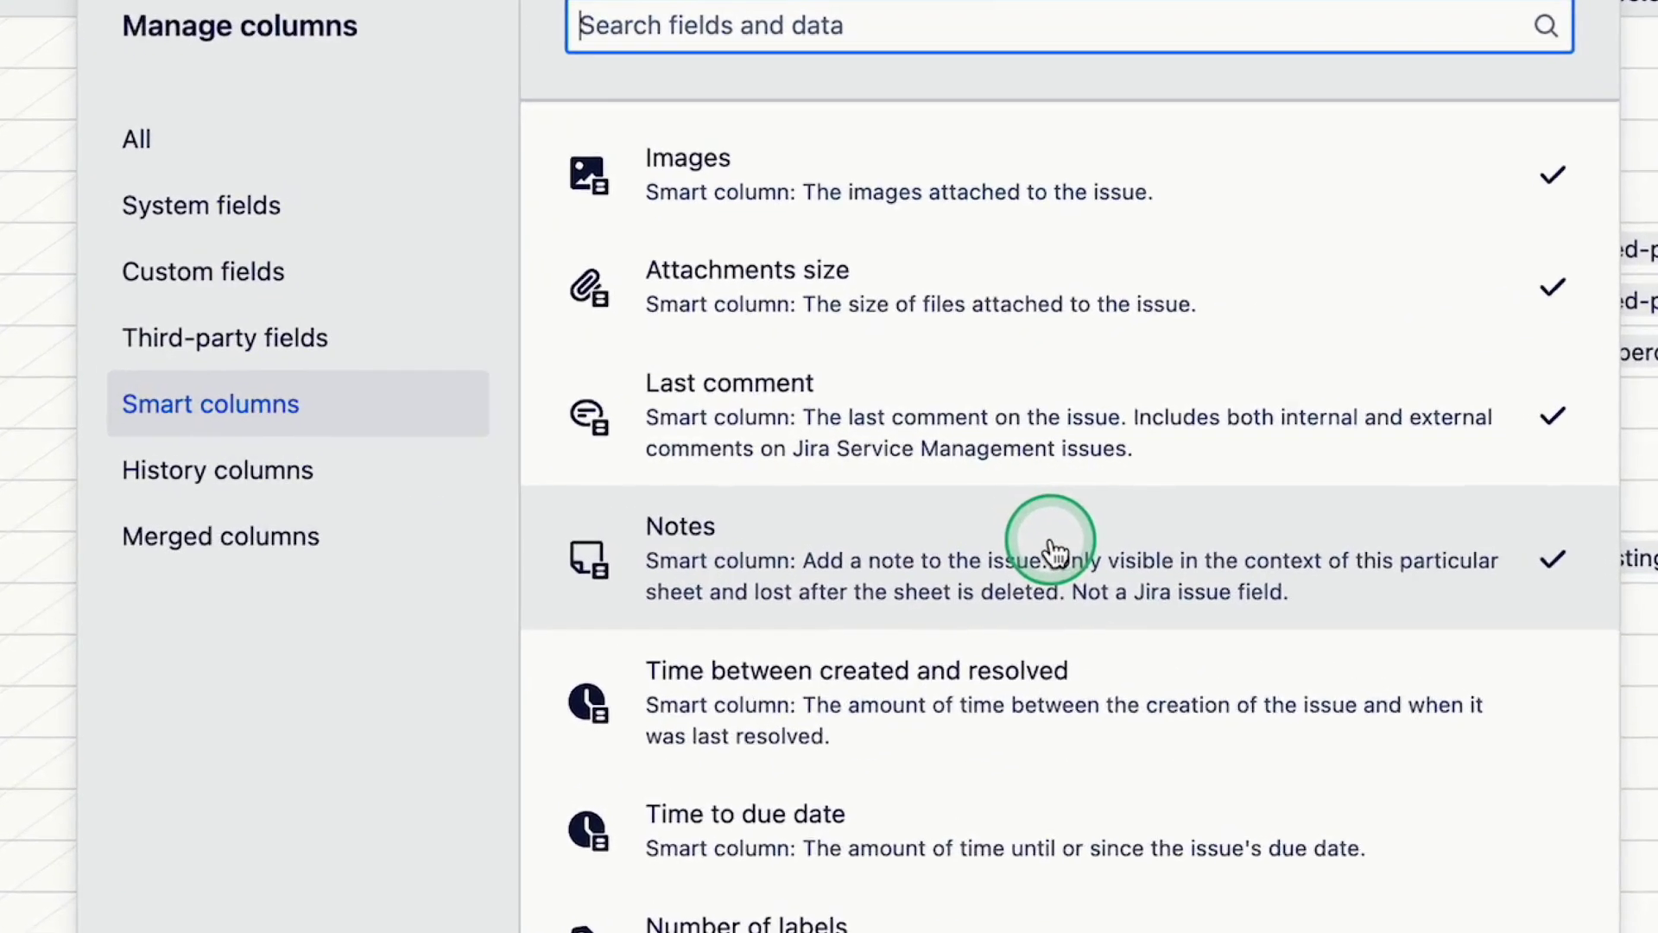
scroll(1055, 551, "down", 20)
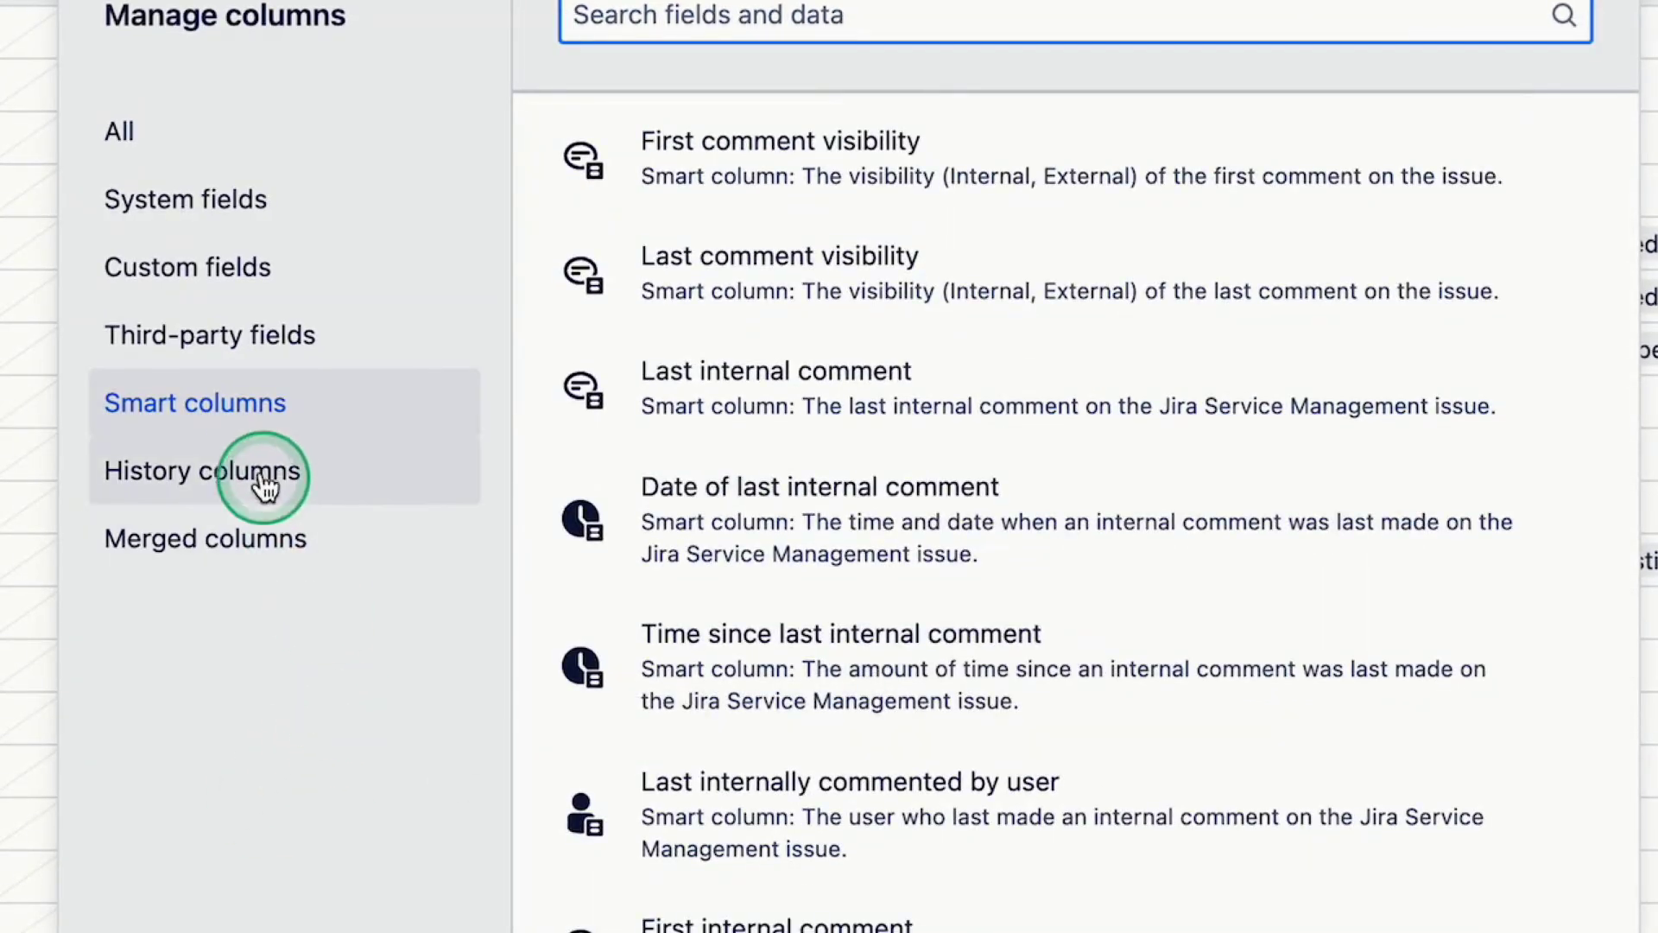
Browse the History columns and Merged columns categories.
left_click(251, 470)
scroll(1155, 488, "down", 10)
scroll(1157, 488, "down", 6)
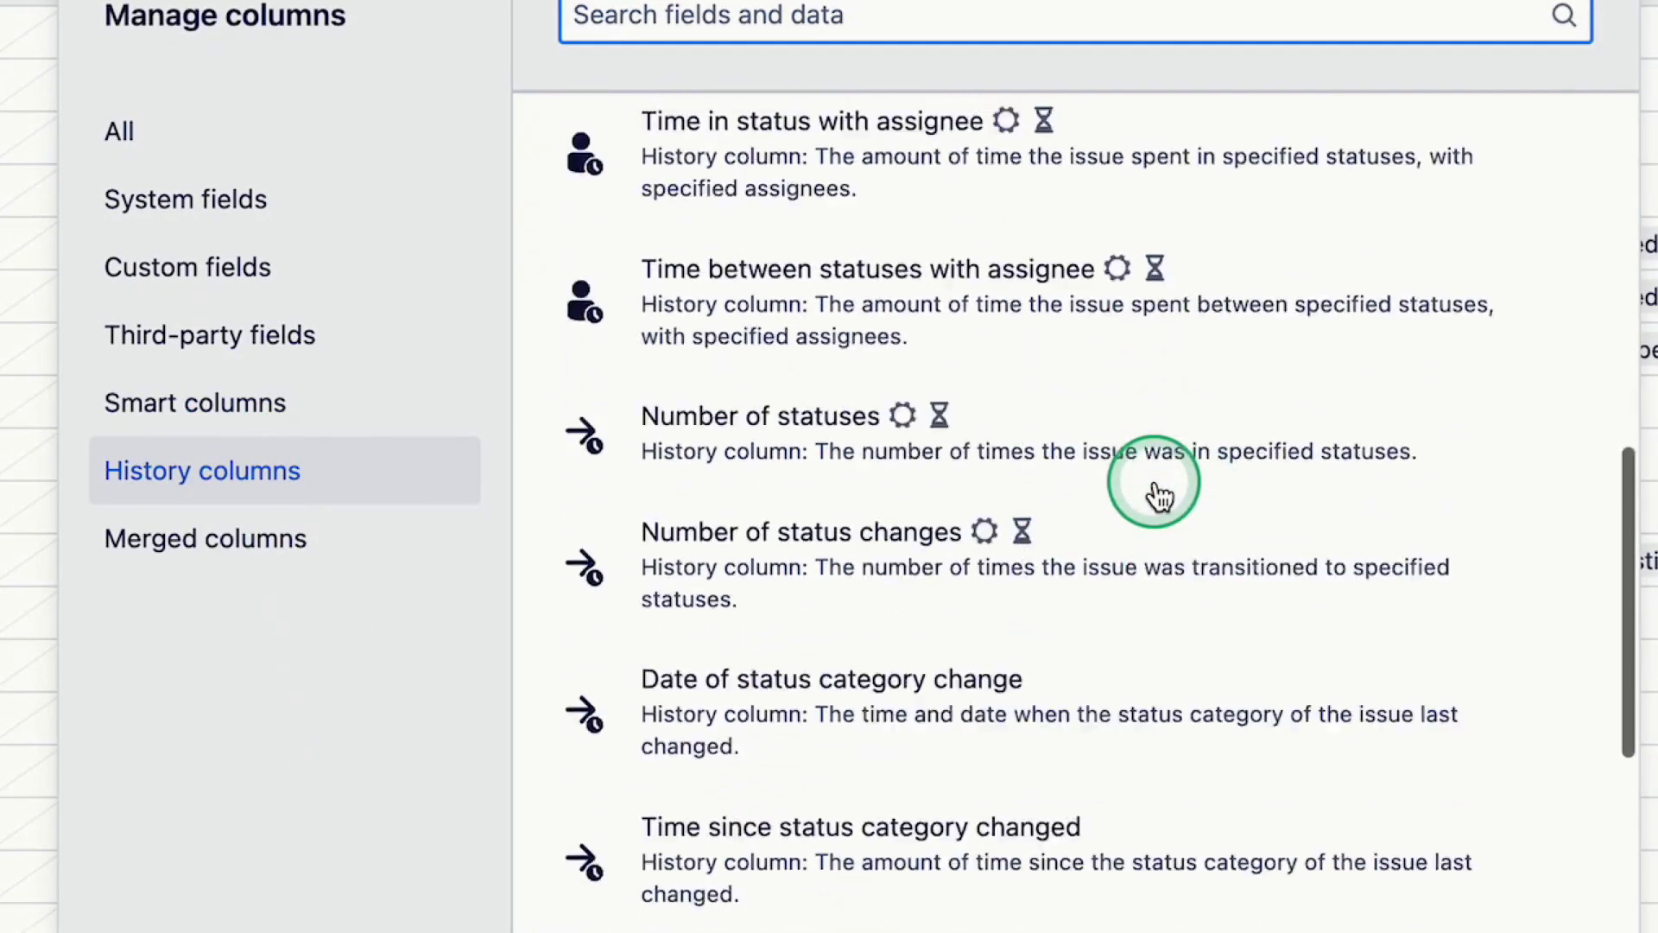
scroll(1157, 493, "up", 15)
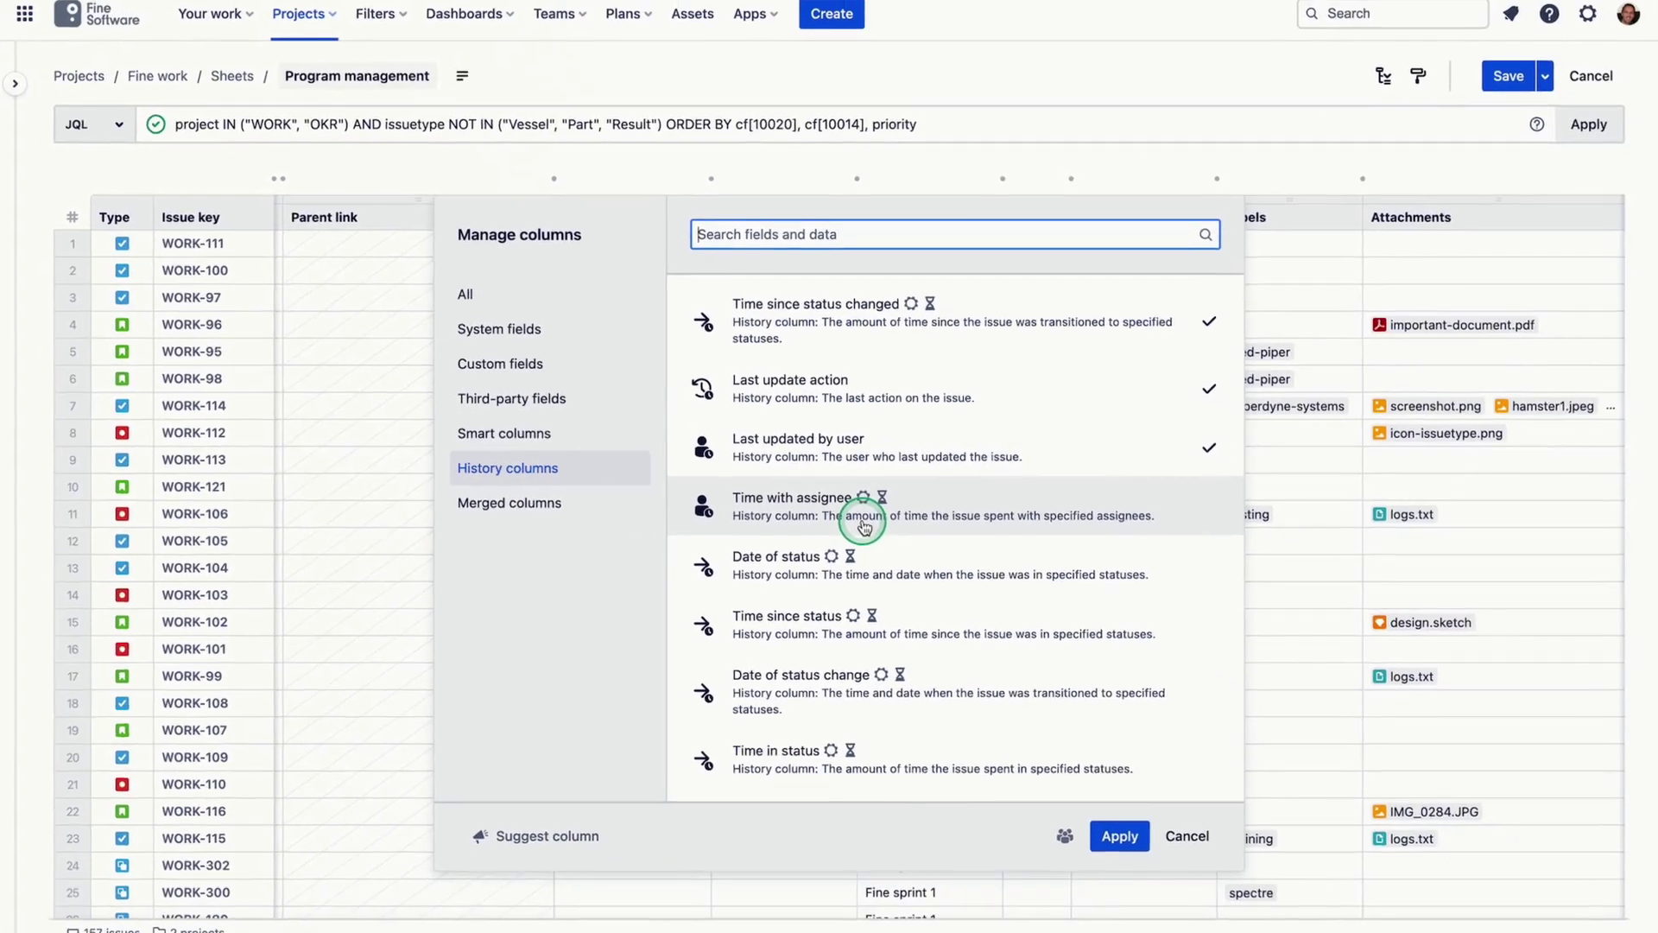
scroll(898, 587, "down", 1)
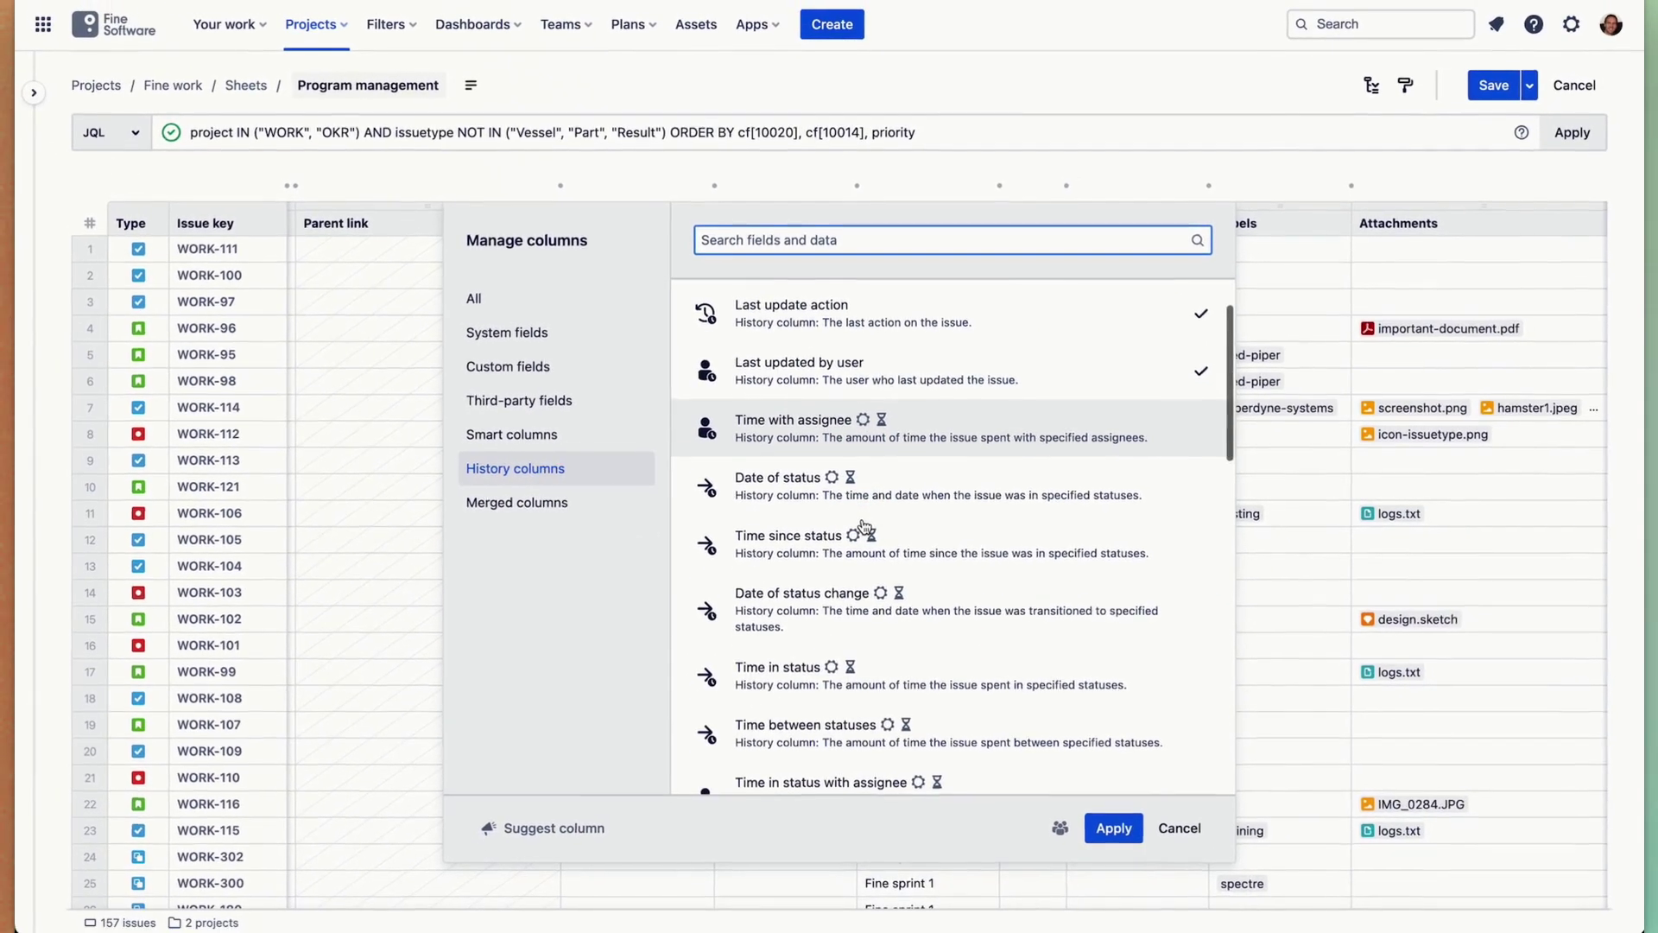
left_click(624, 618)
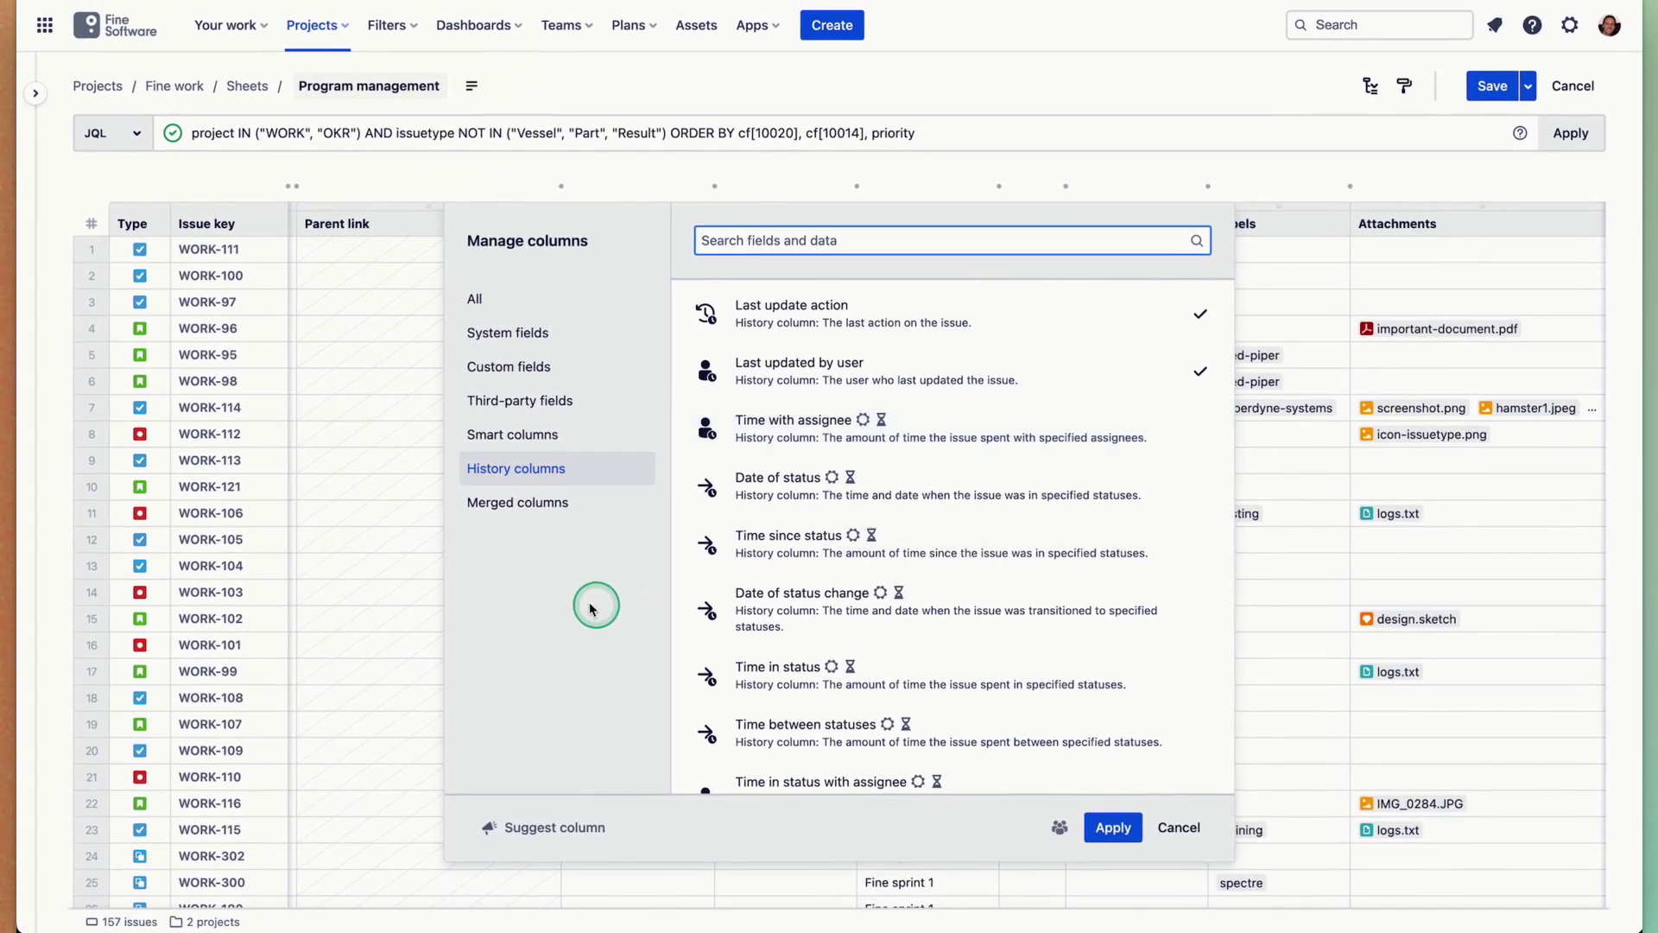
scroll(863, 575, "down", 3)
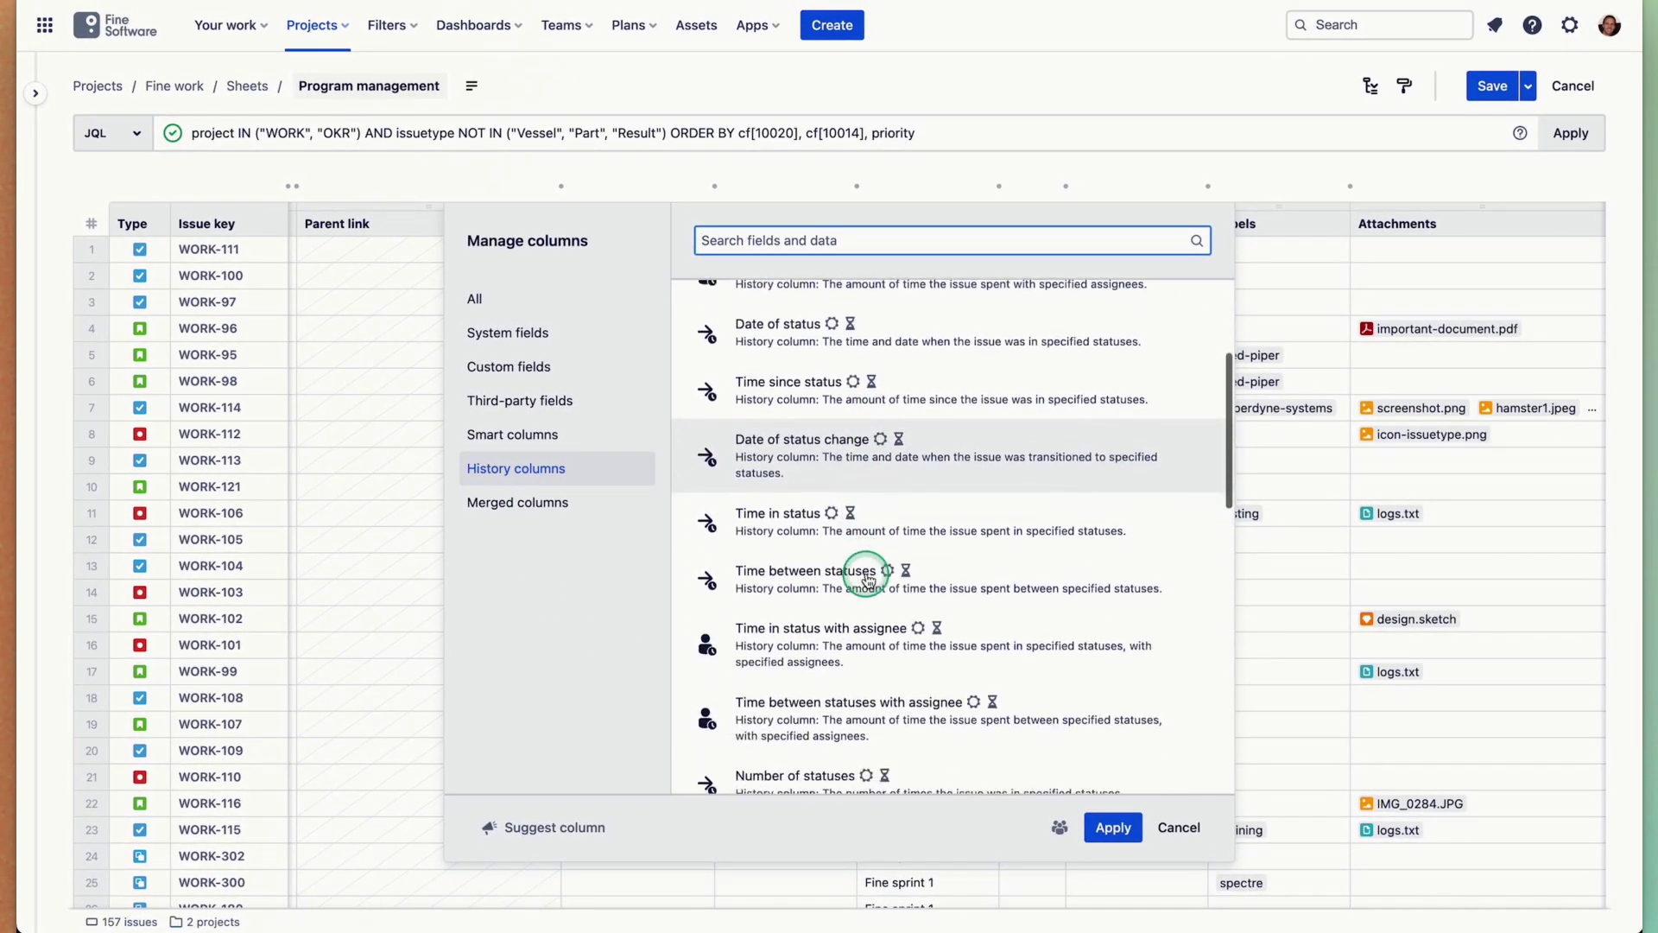
left_click(553, 506)
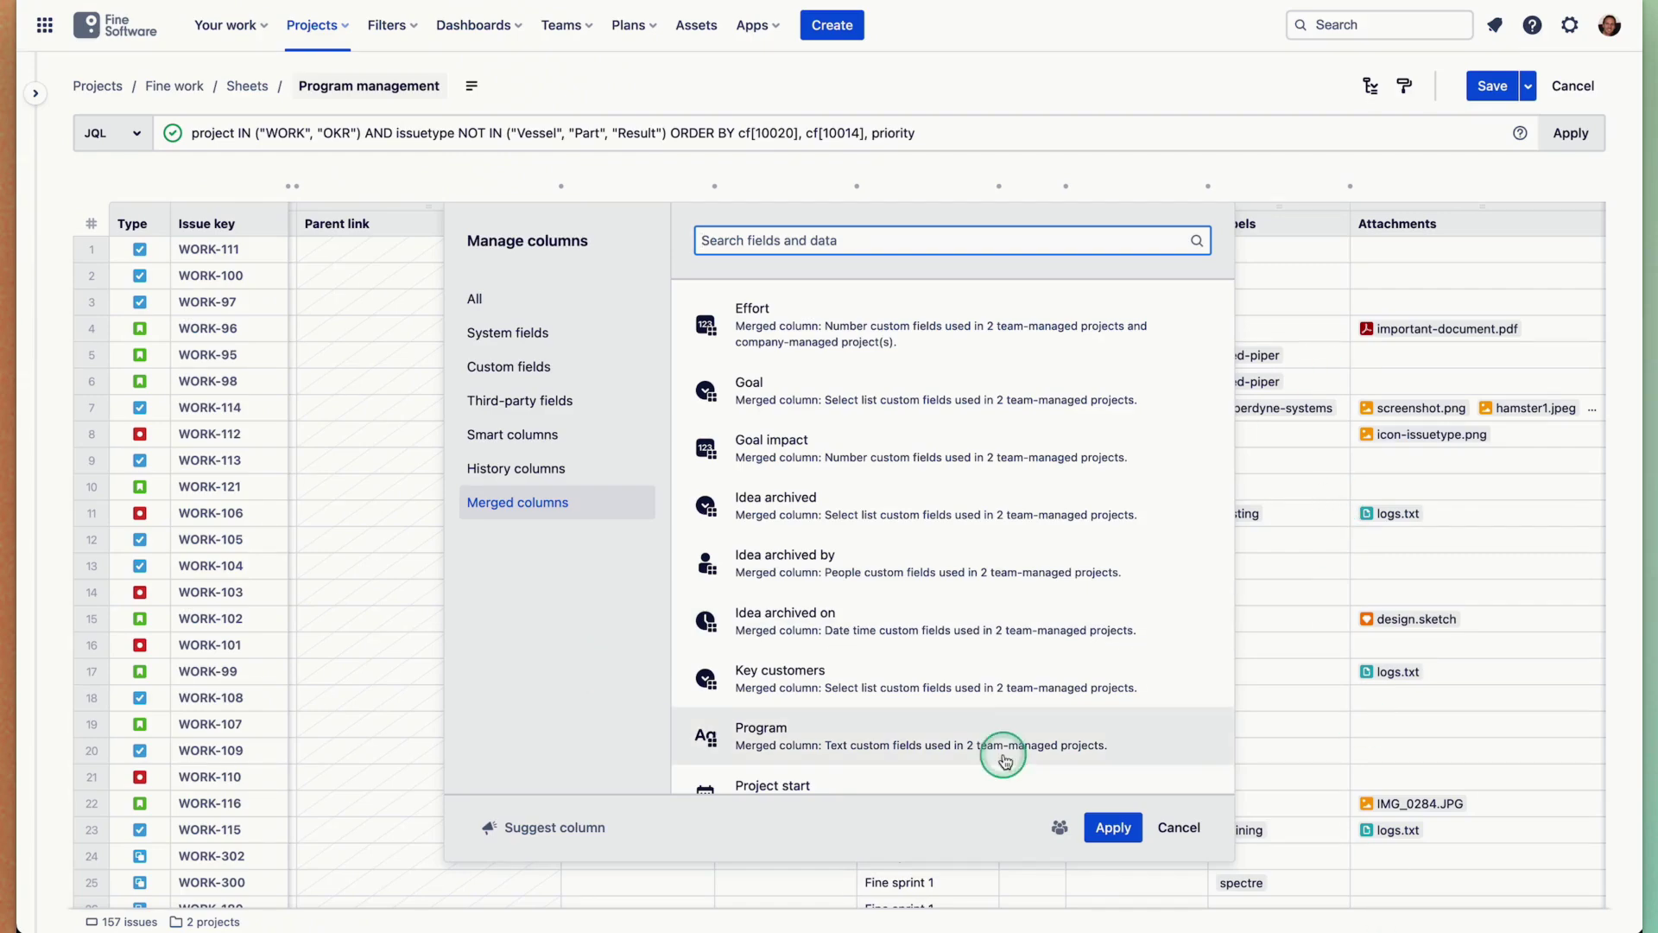
Cancel Manage columns, keep Status in its original place, and exit edit mode without saving.
left_click(1182, 827)
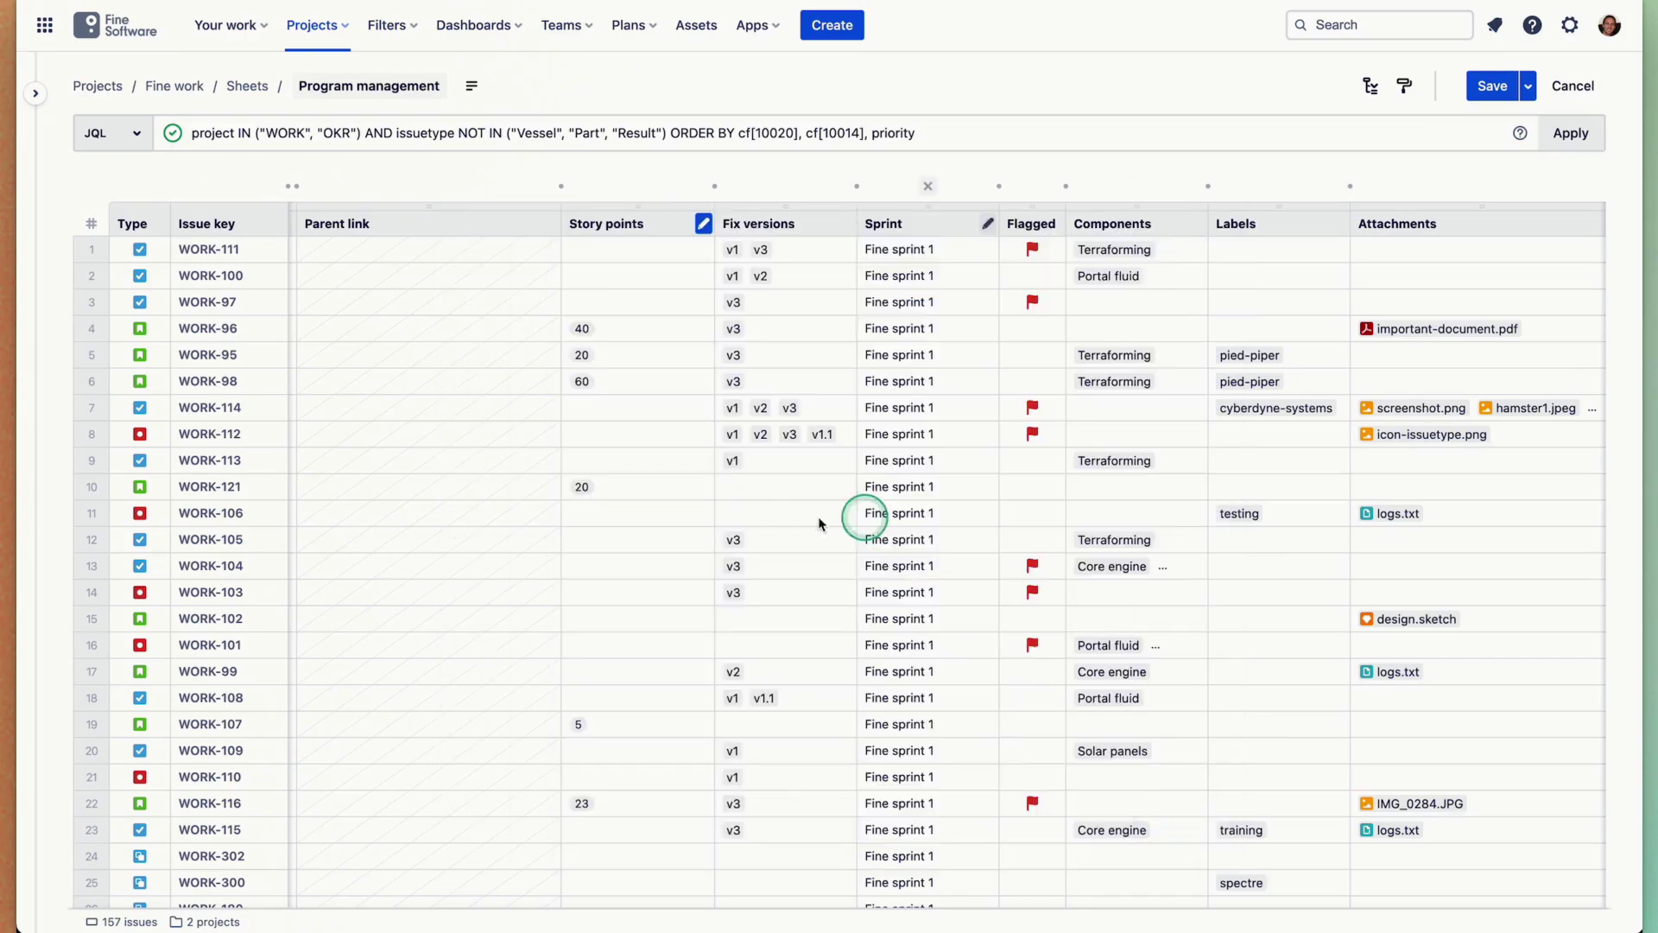
scroll(788, 522, "left", 10)
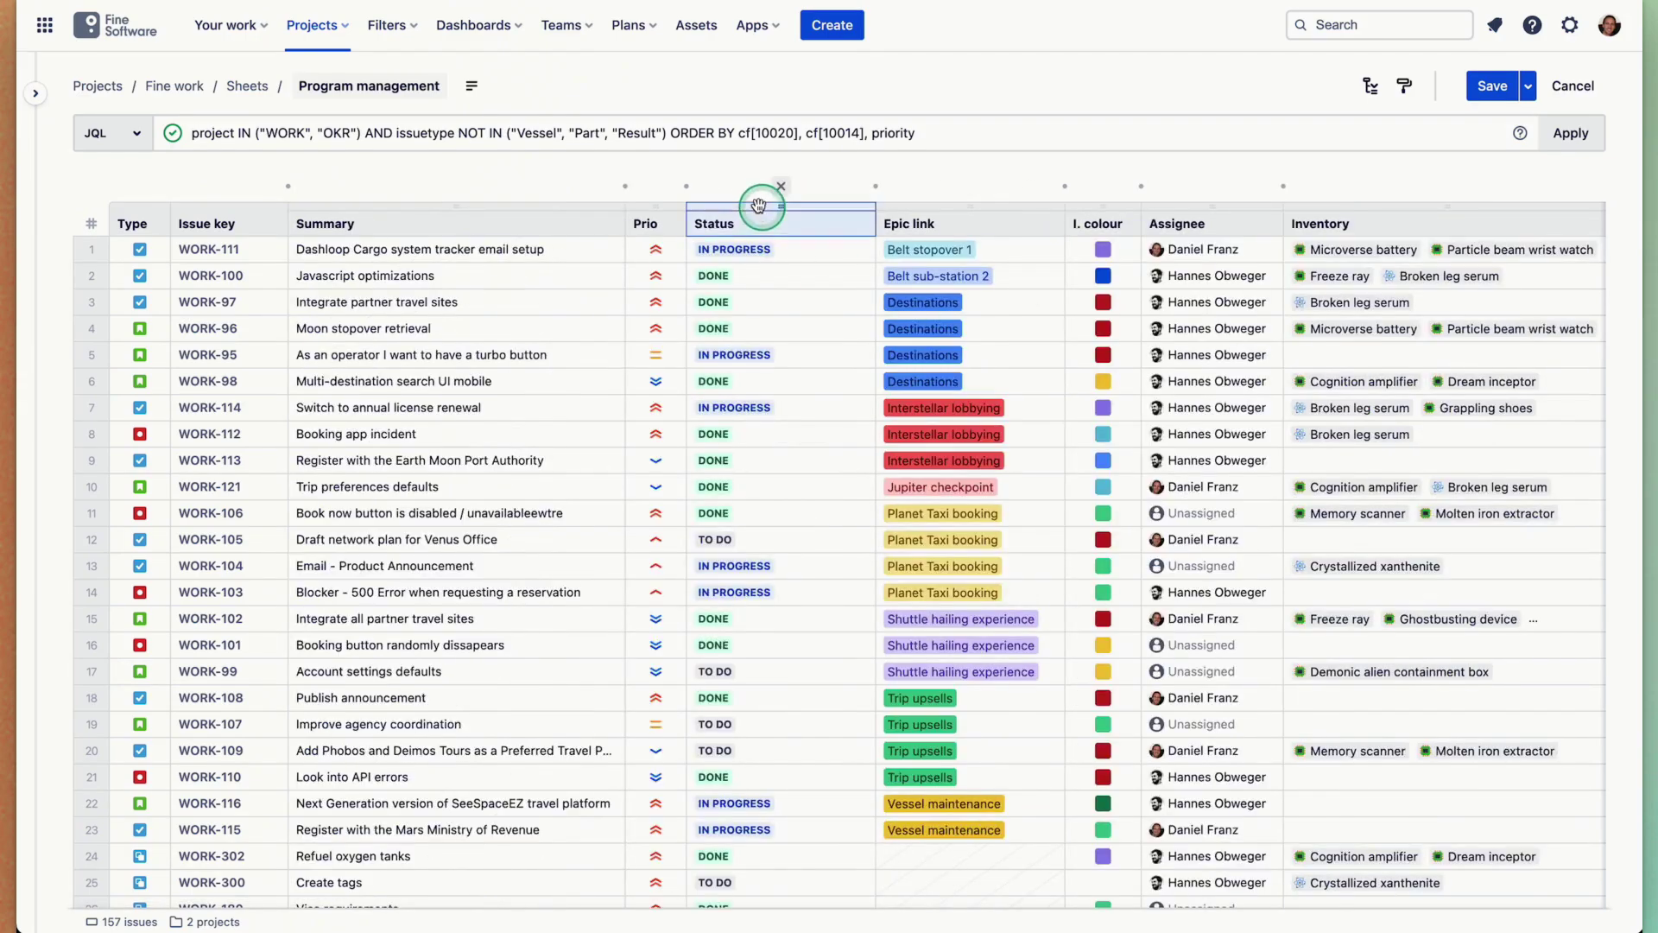
left_click_drag(754, 204, 794, 208)
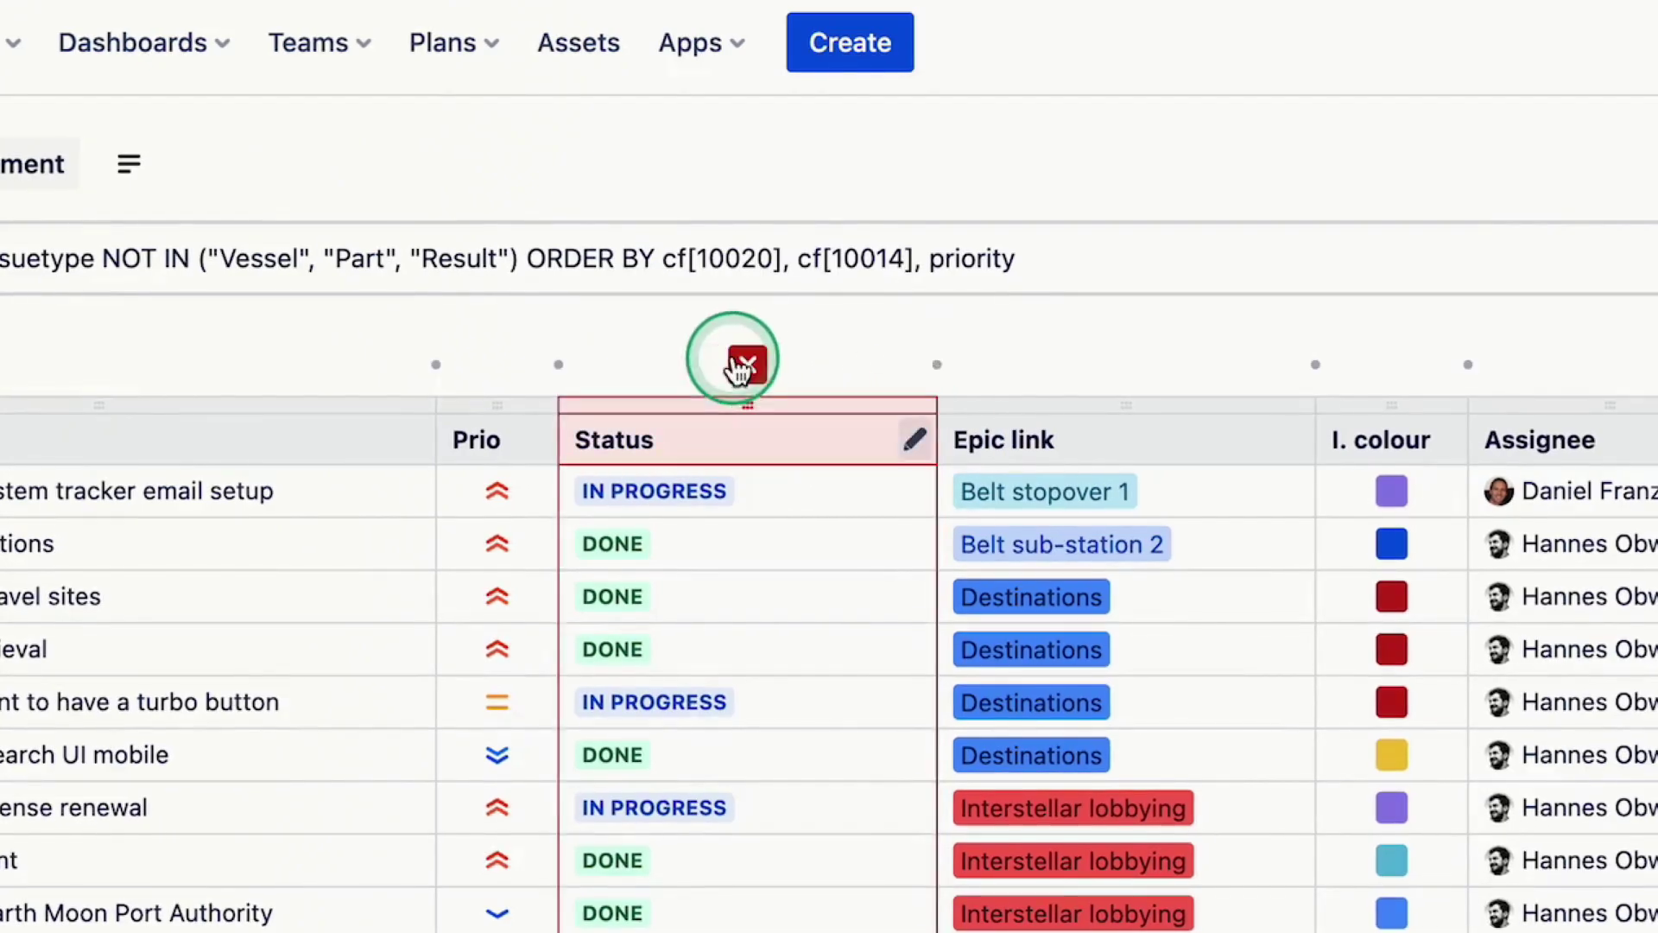
scroll(1209, 691, "right", 10)
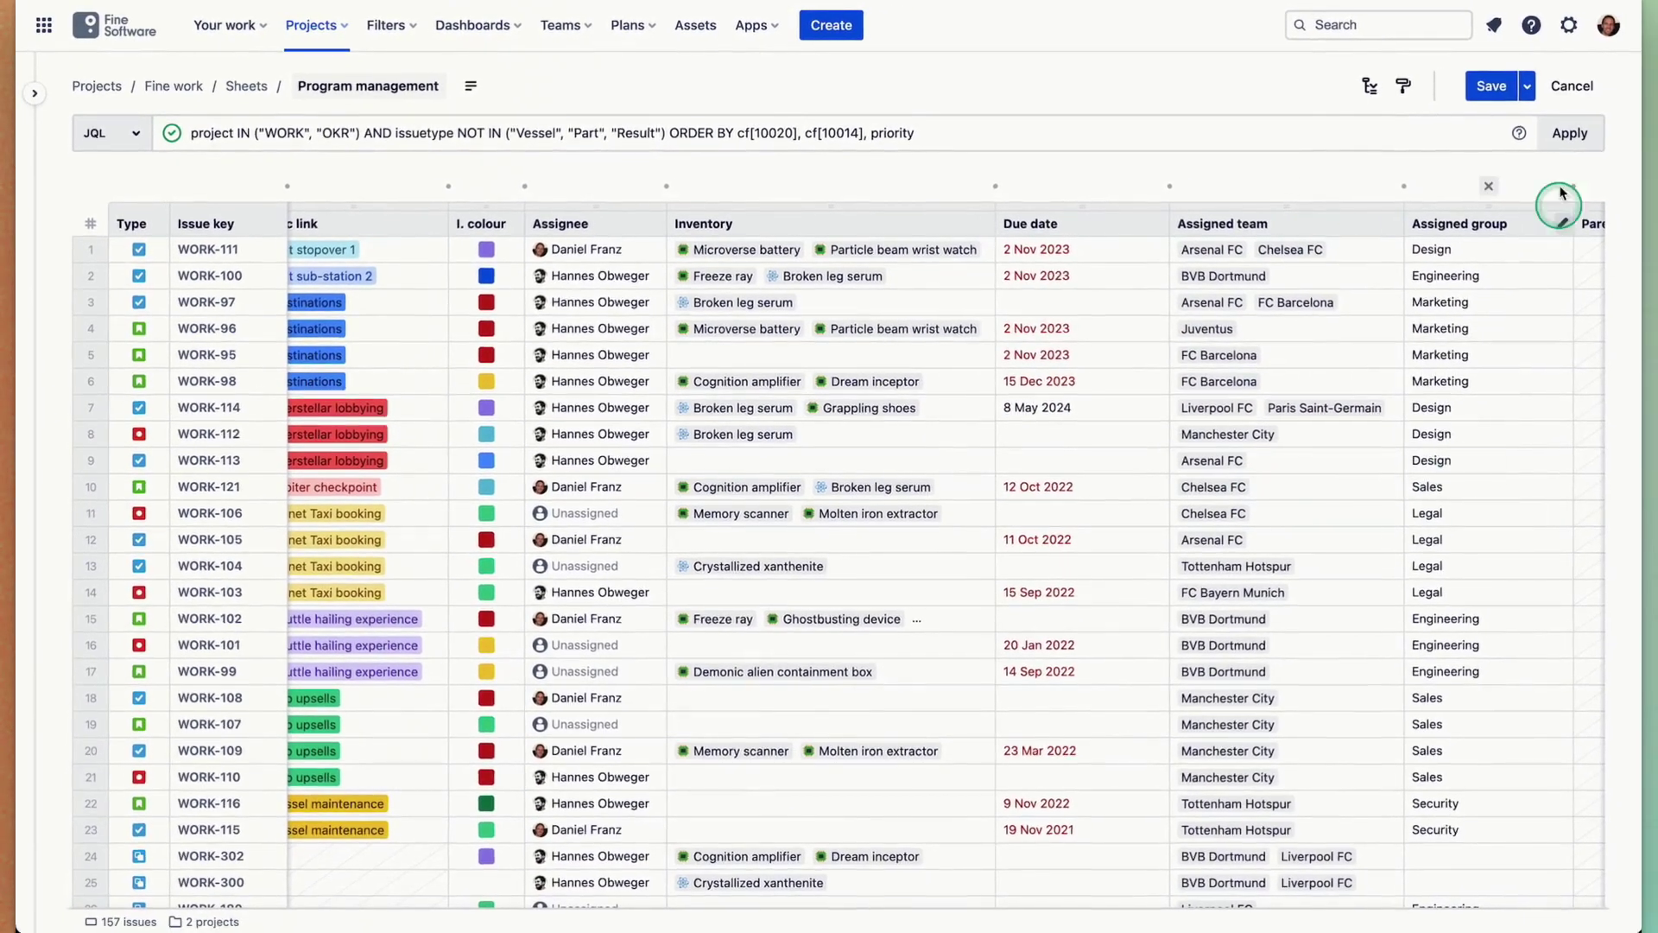
left_click(1585, 87)
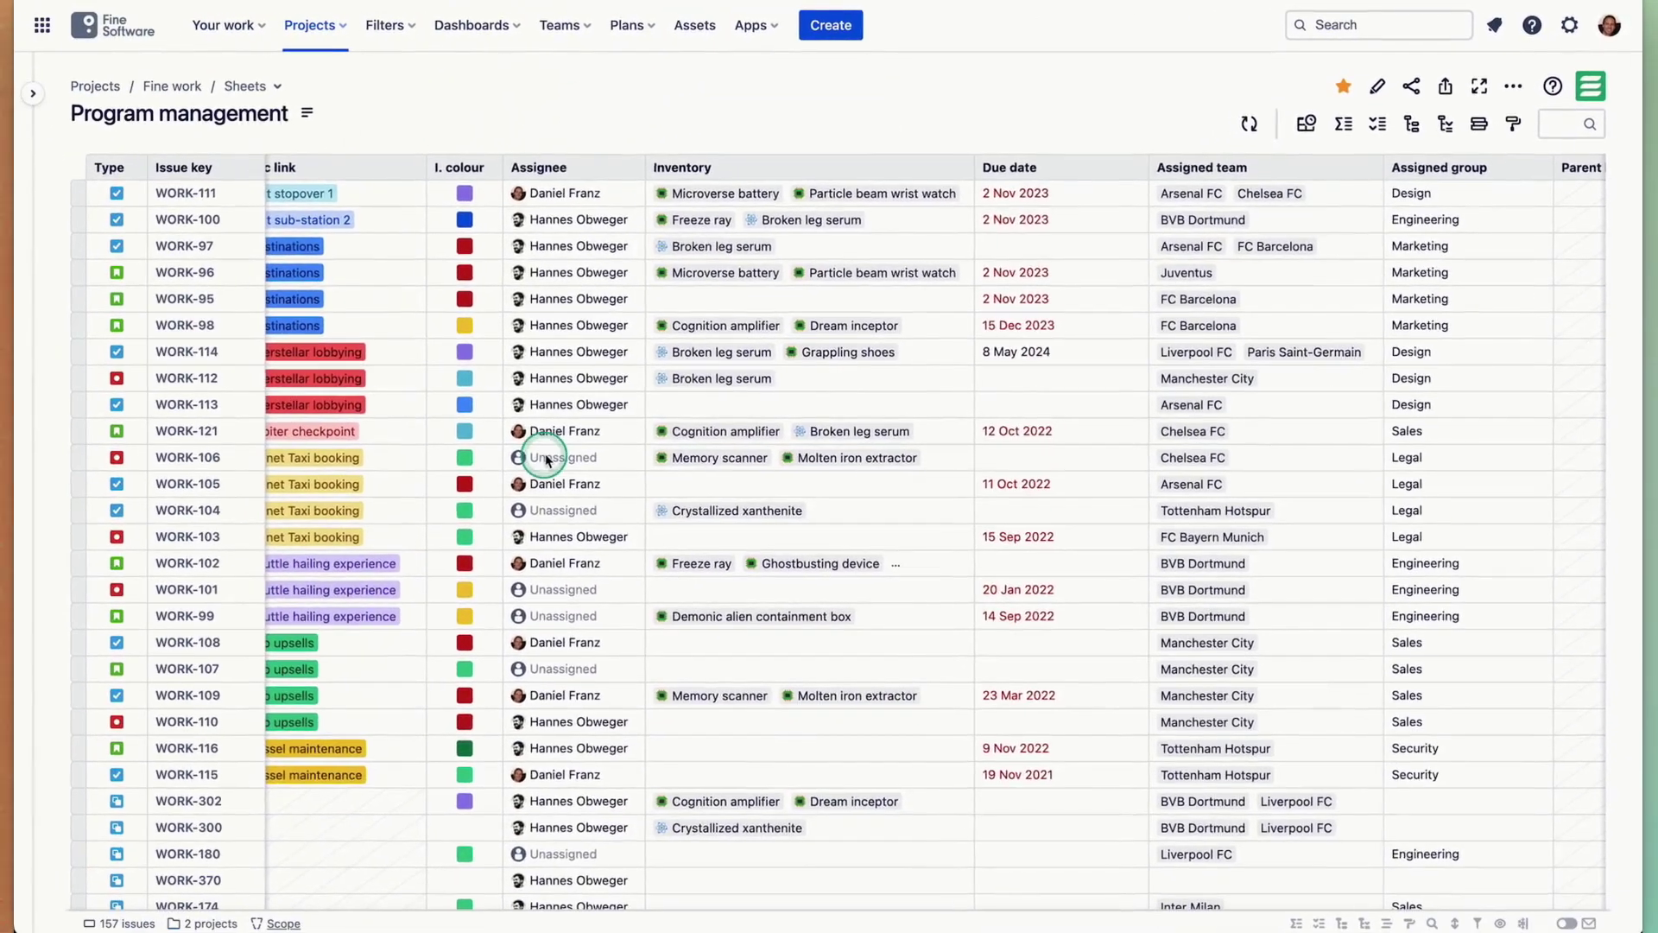
scroll(546, 454, "left", 10)
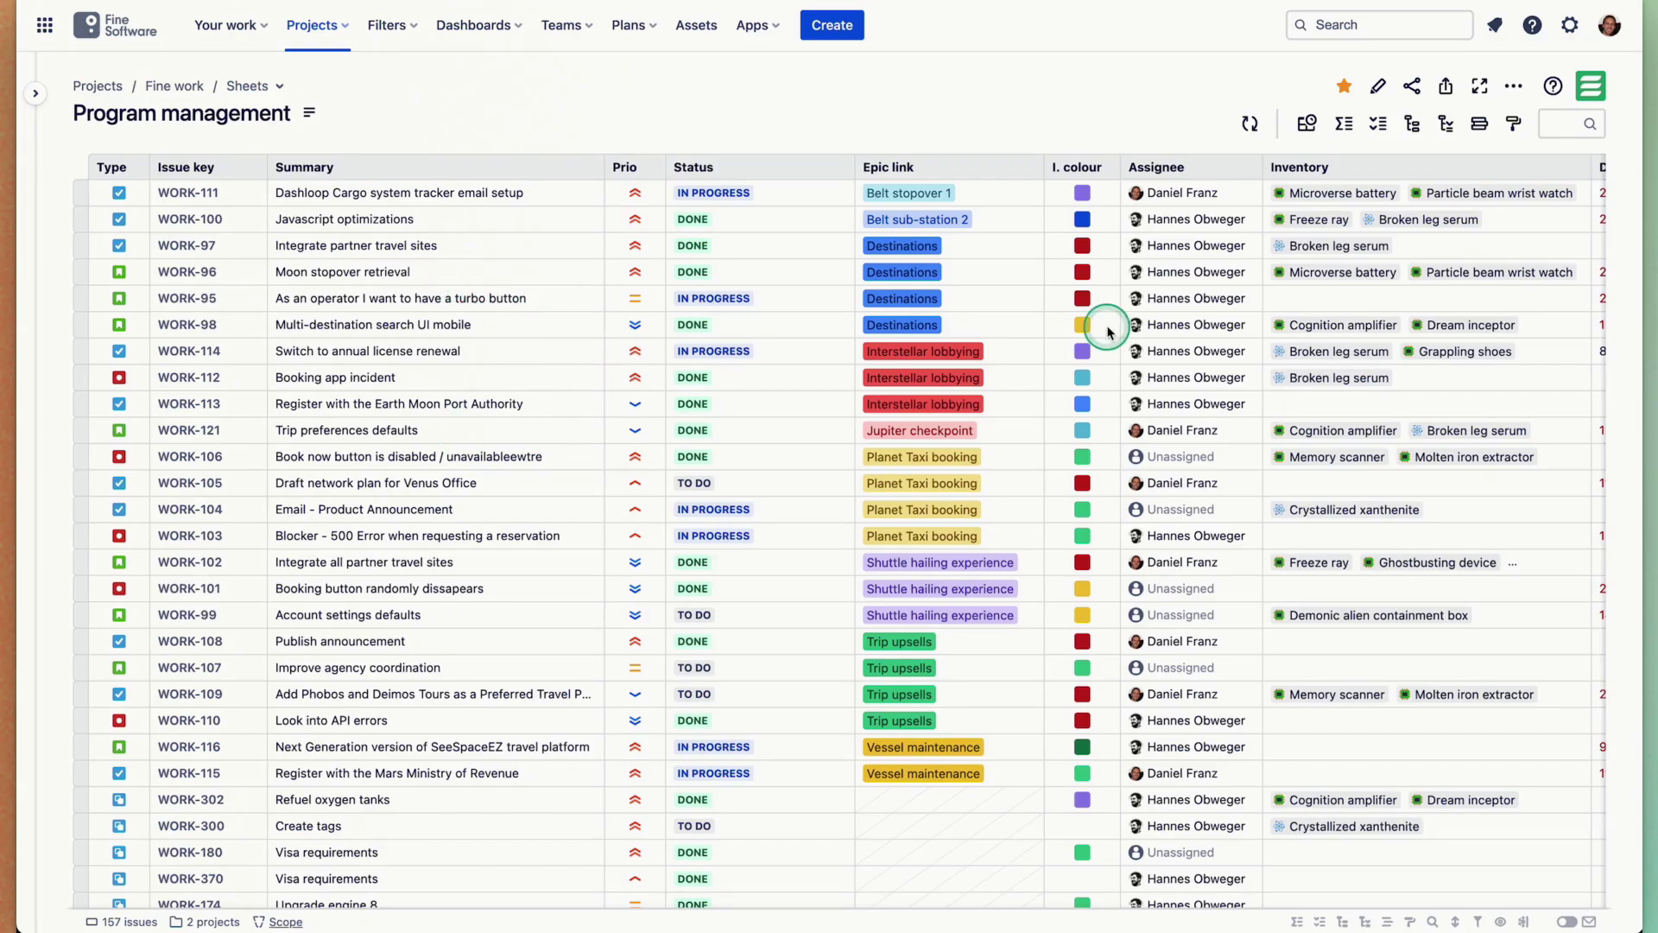
left_click(487, 242)
type("ljndljsnlfndslf")
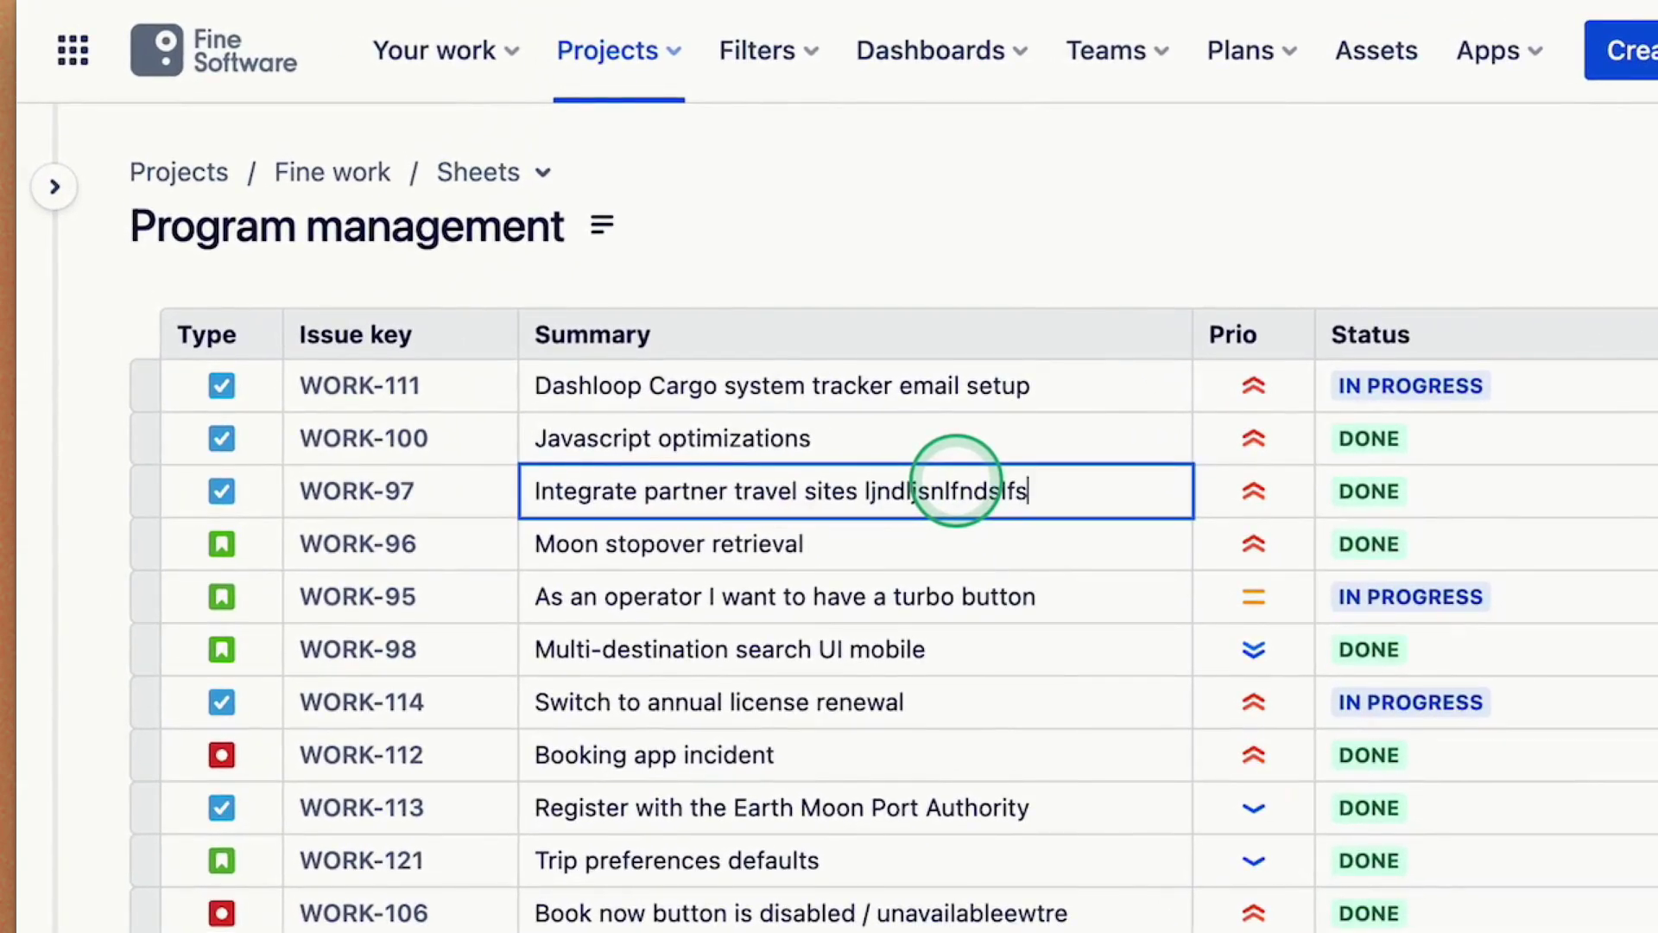
type("s")
key("Return")
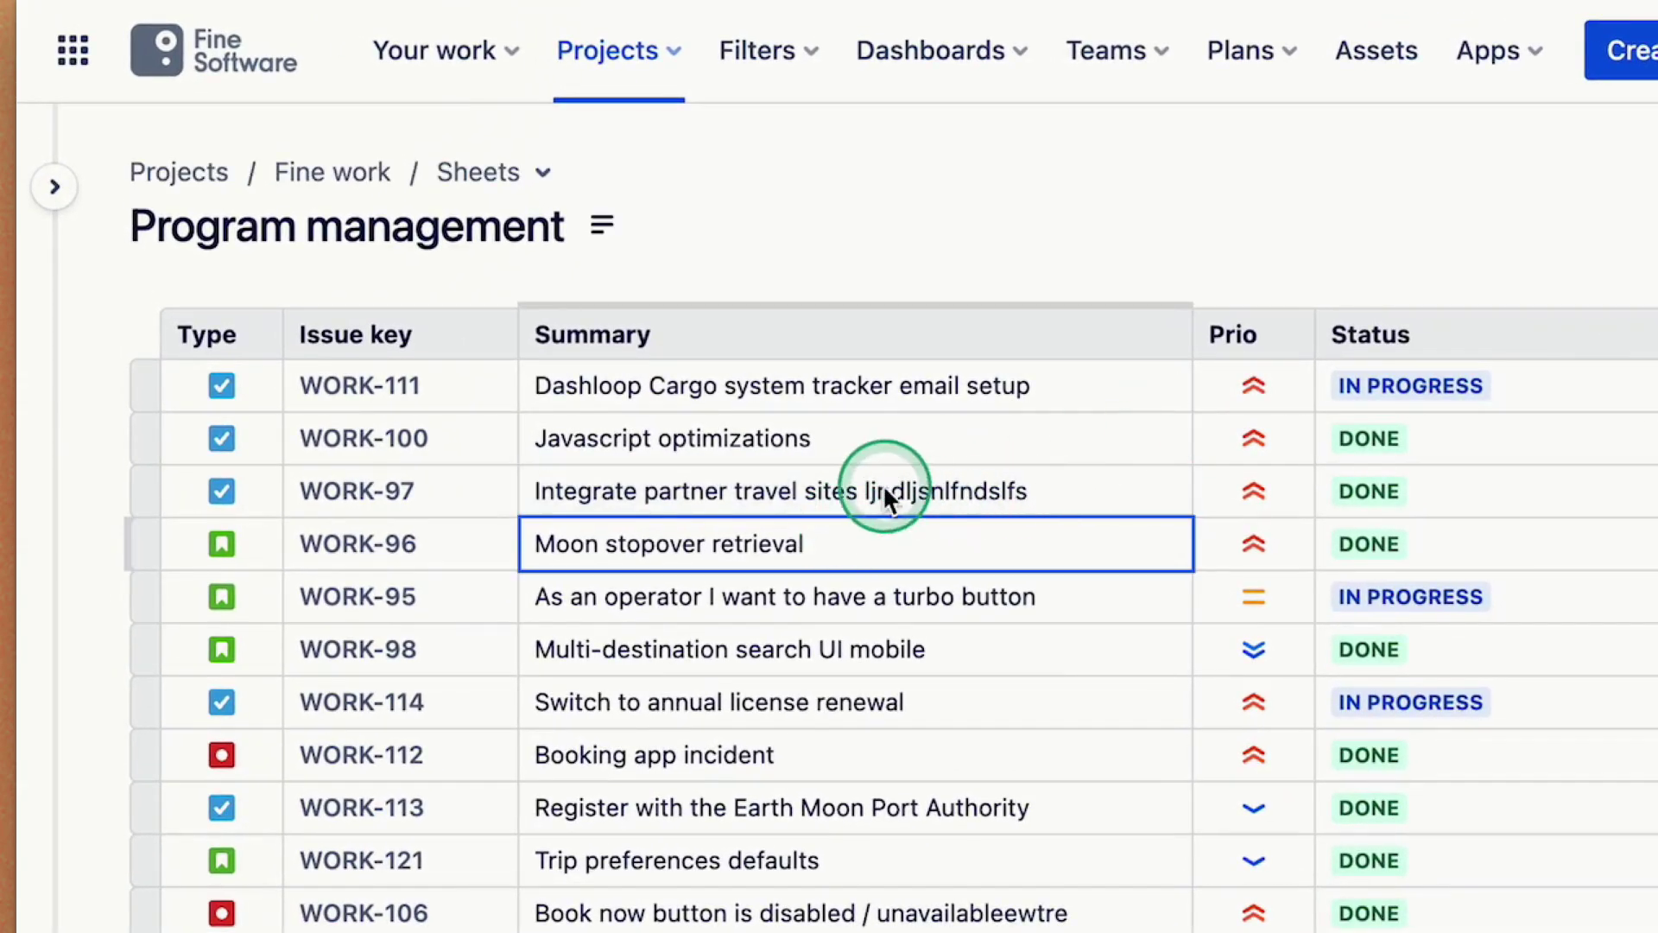
left_click(471, 473)
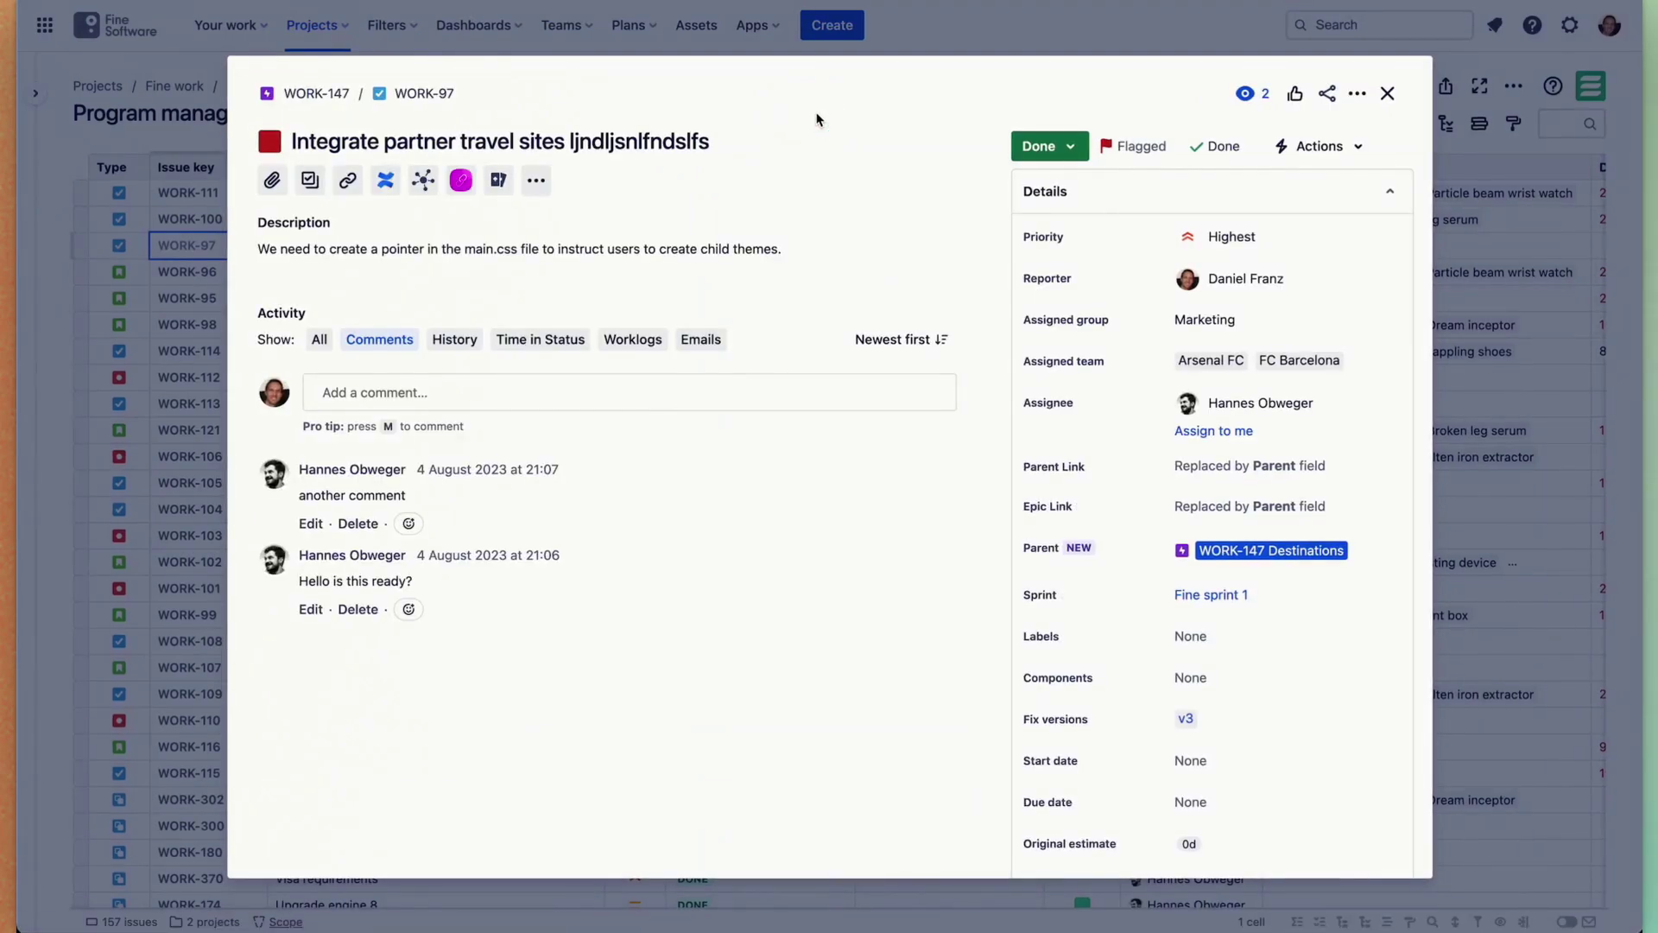
left_click(734, 134)
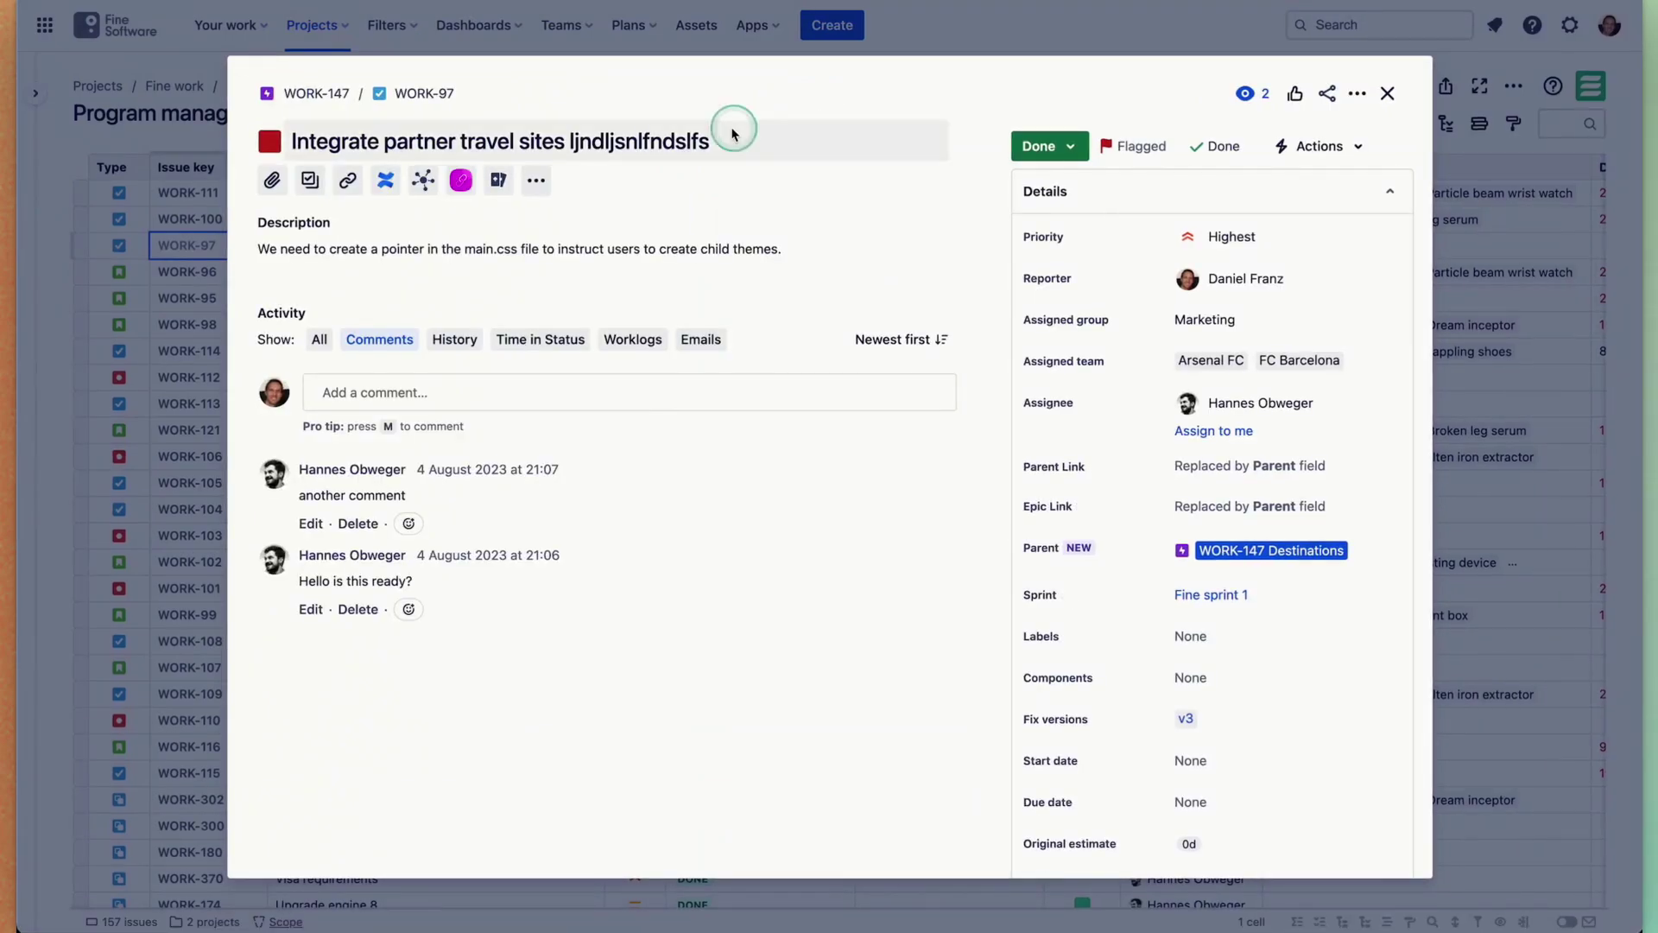
left_click(1435, 196)
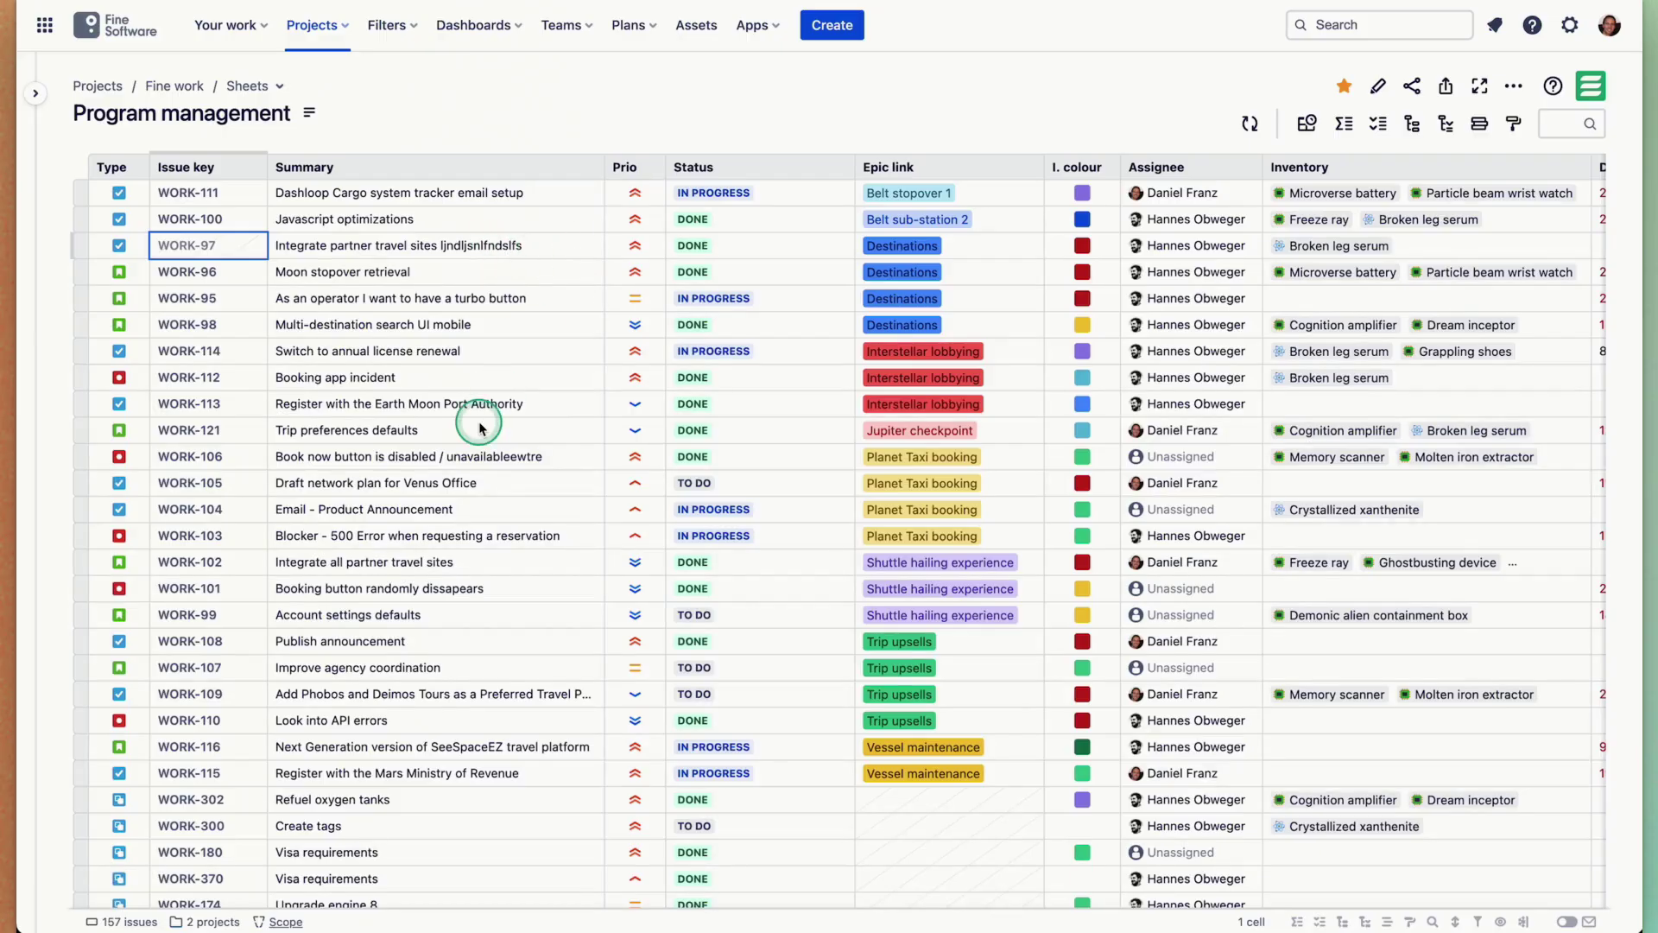
key("super")
key("super+z")
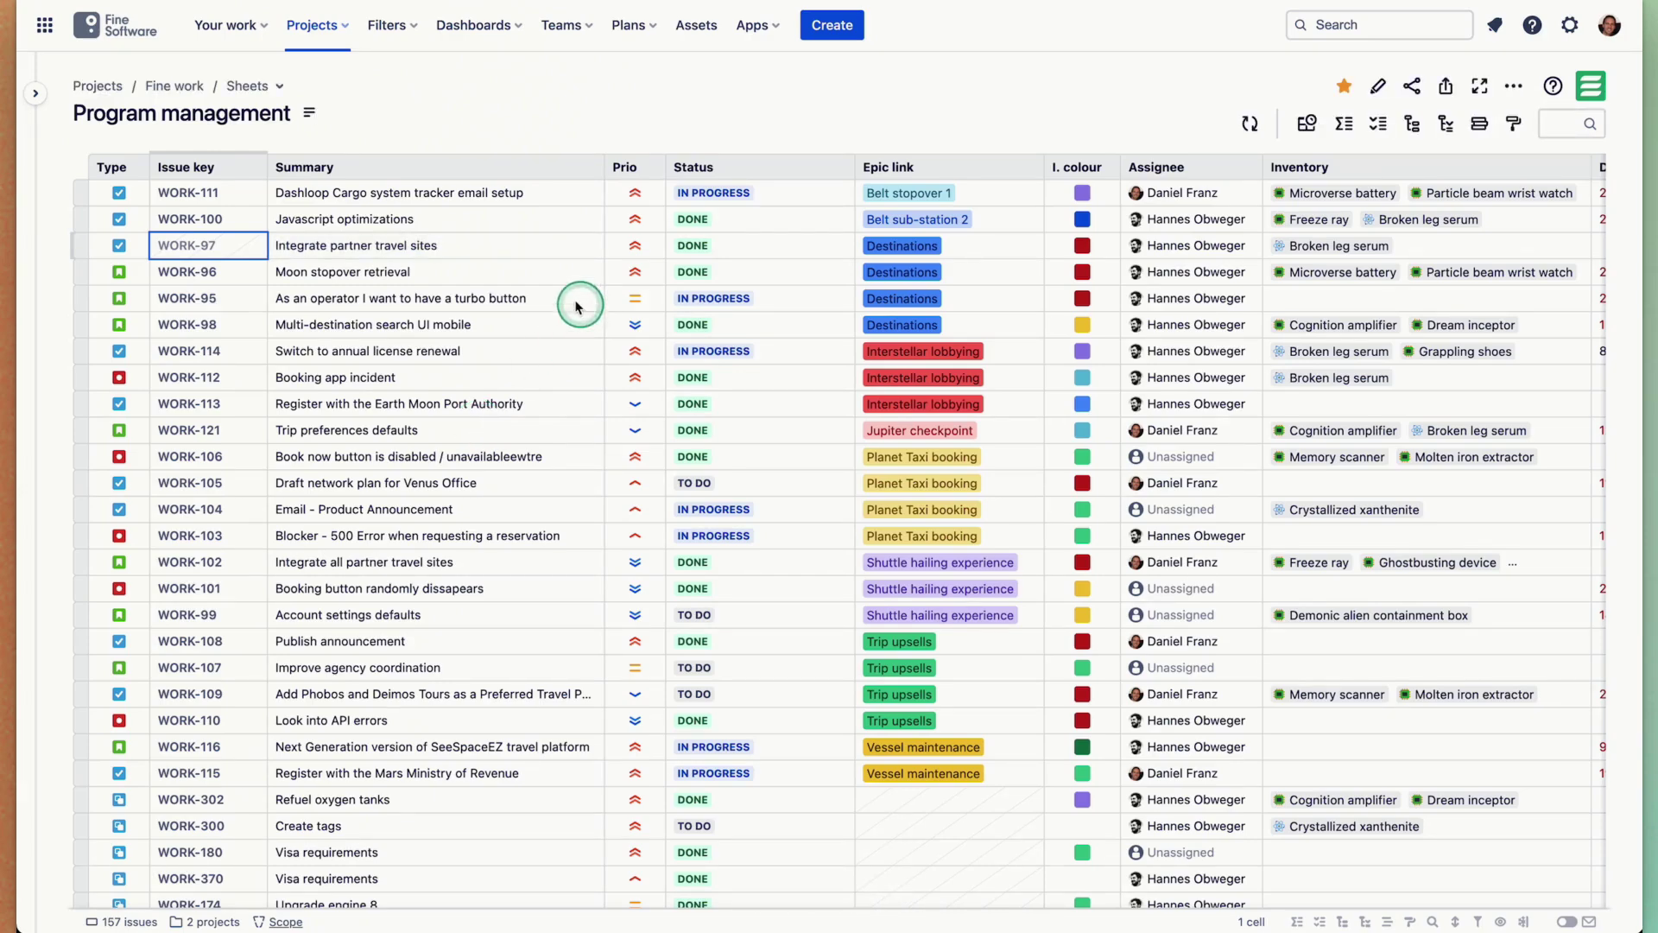
left_click(537, 271)
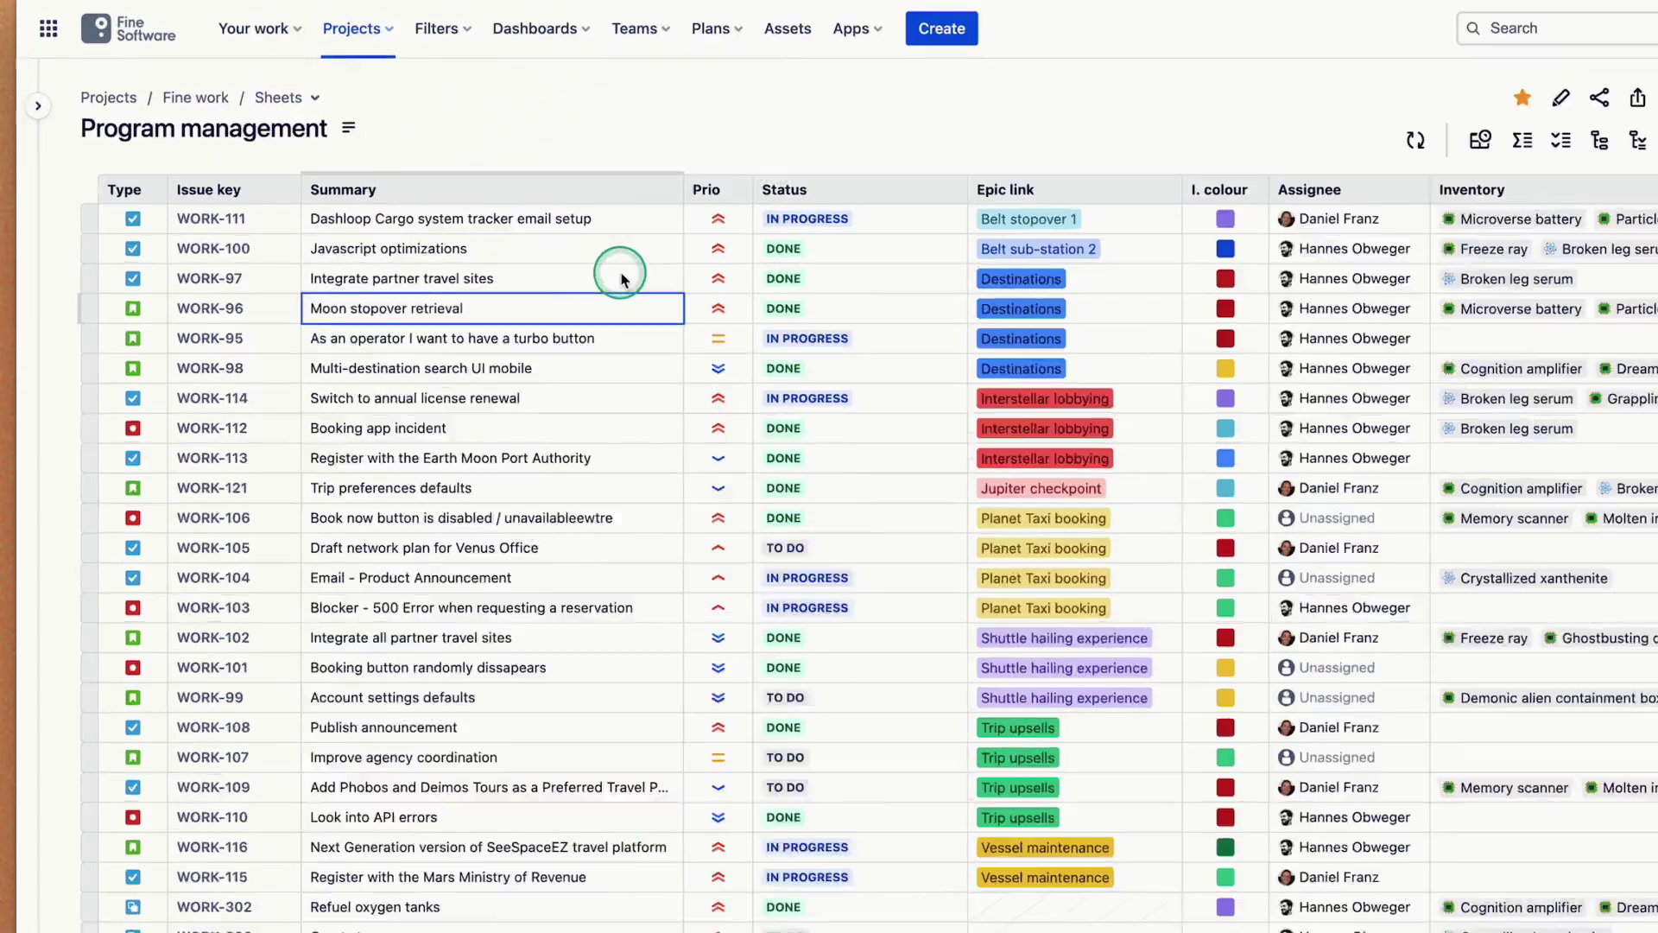
right_click(550, 245)
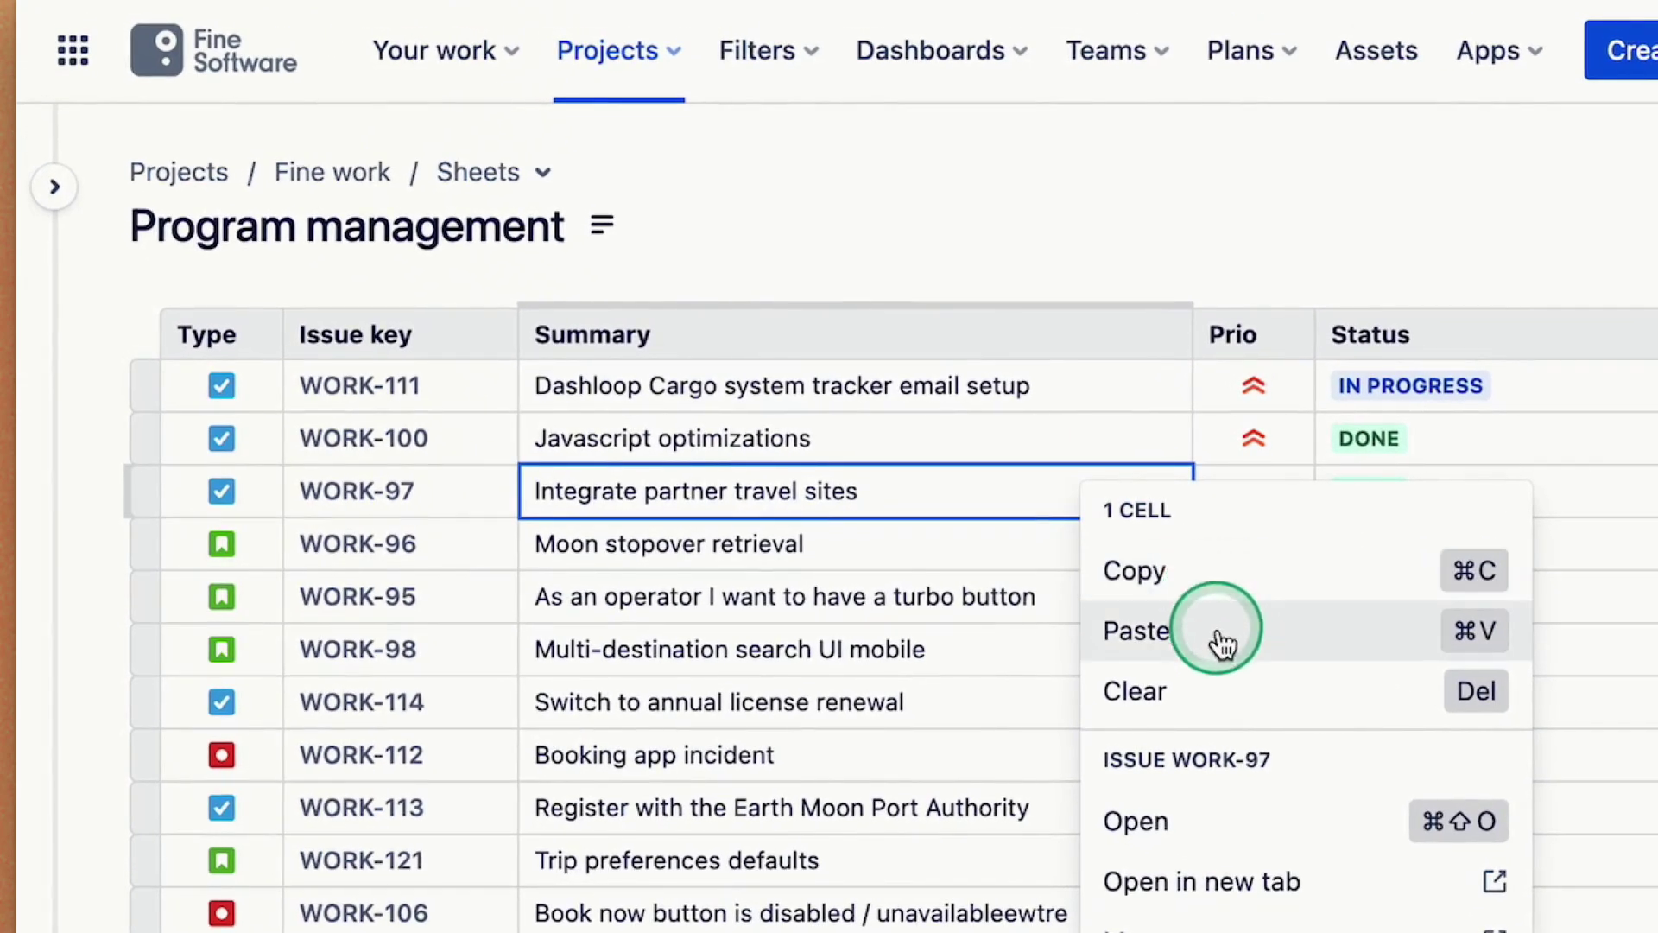
left_click(849, 519)
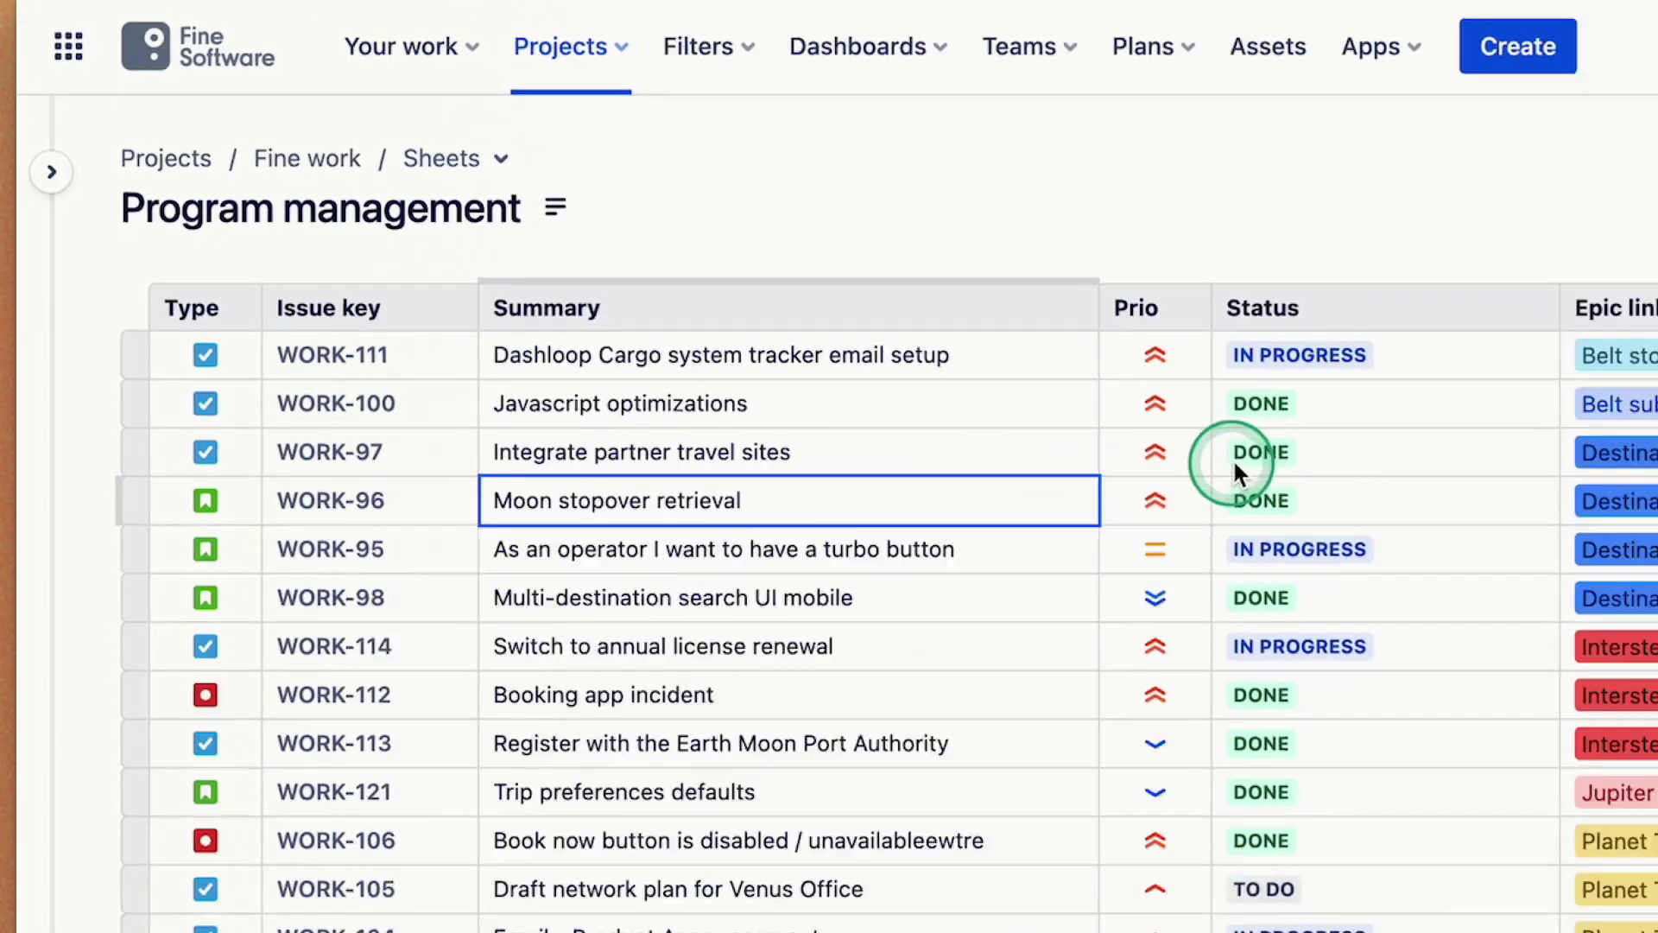
left_click(1253, 491)
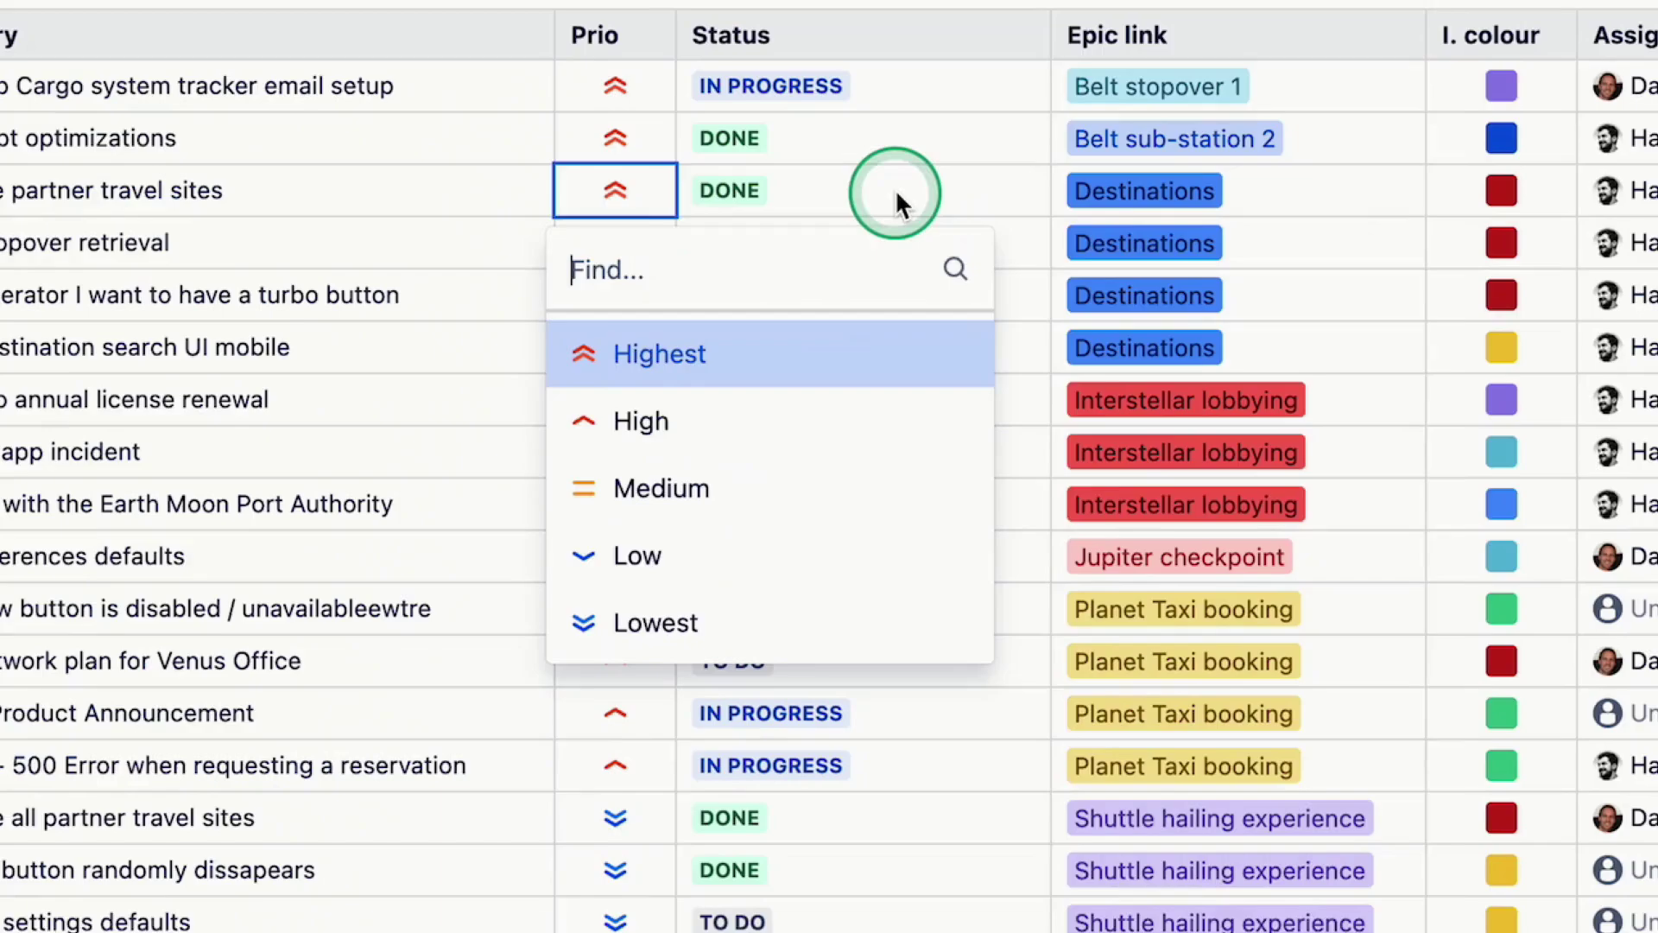
left_click(894, 189)
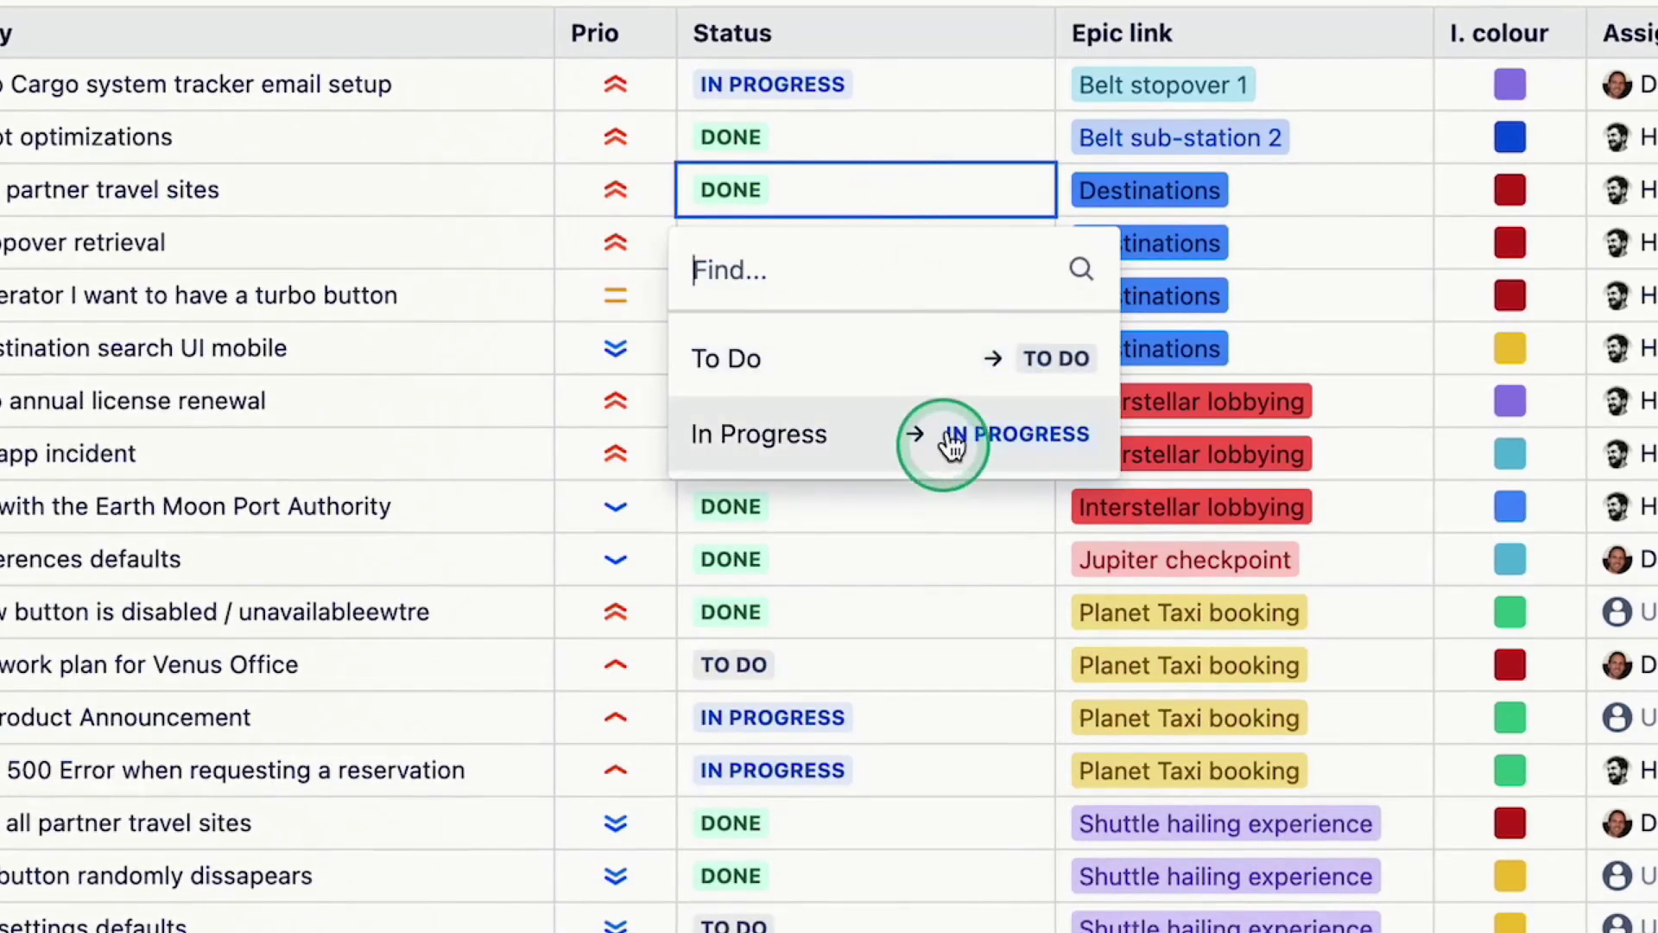
left_click(1351, 296)
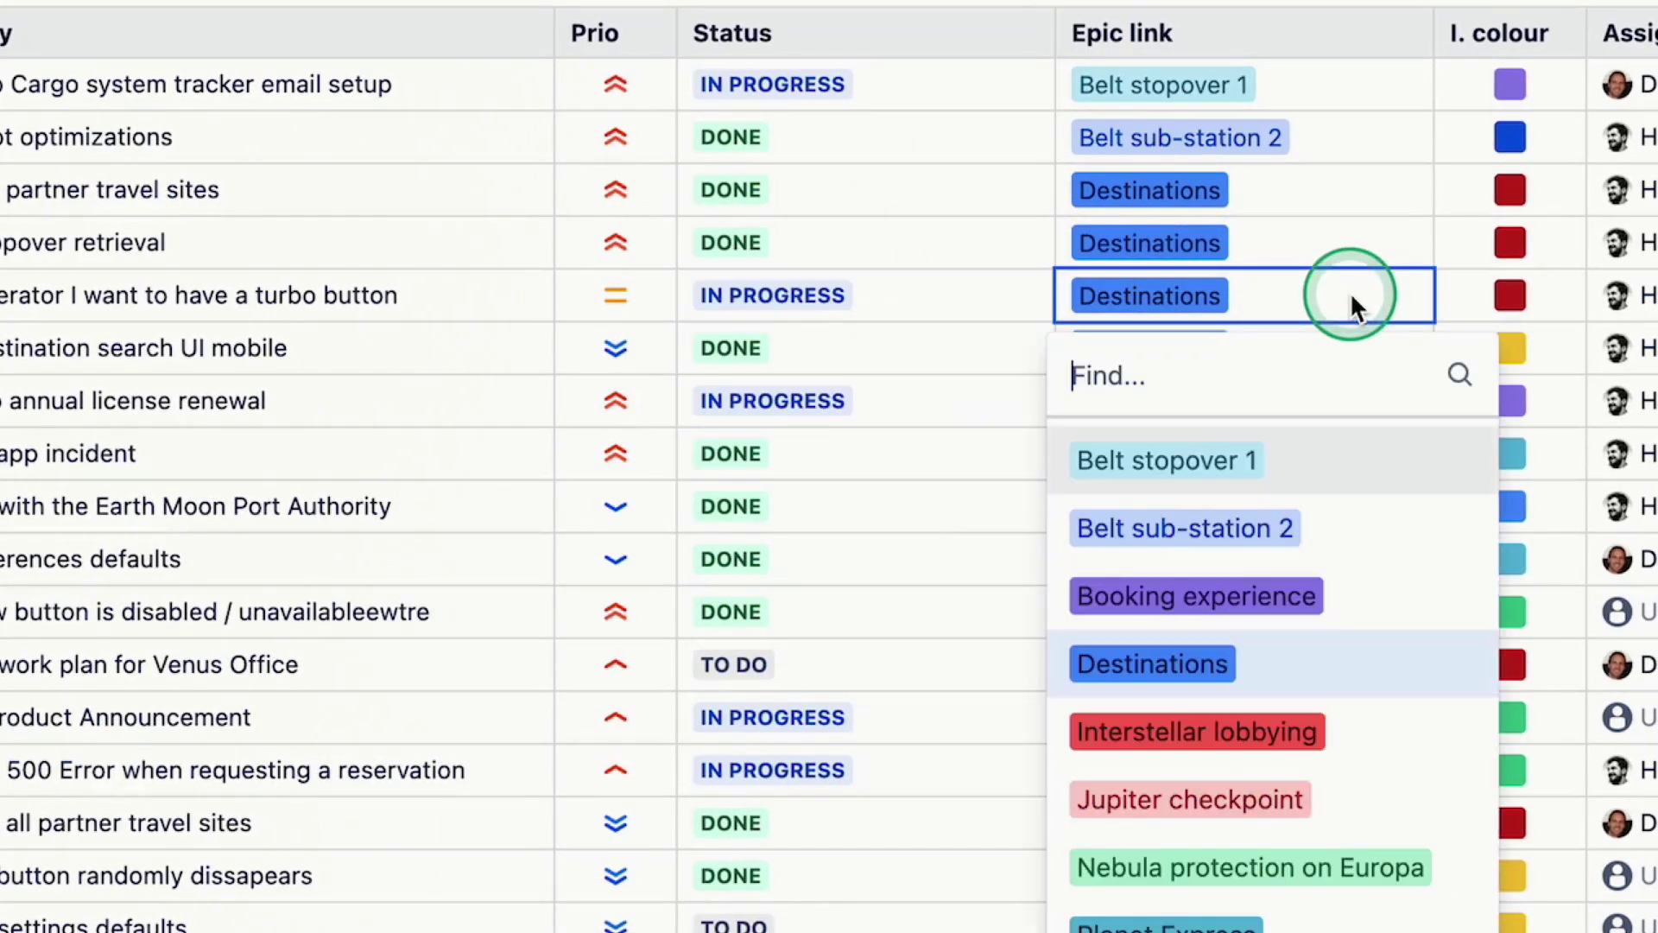
left_click(1551, 294)
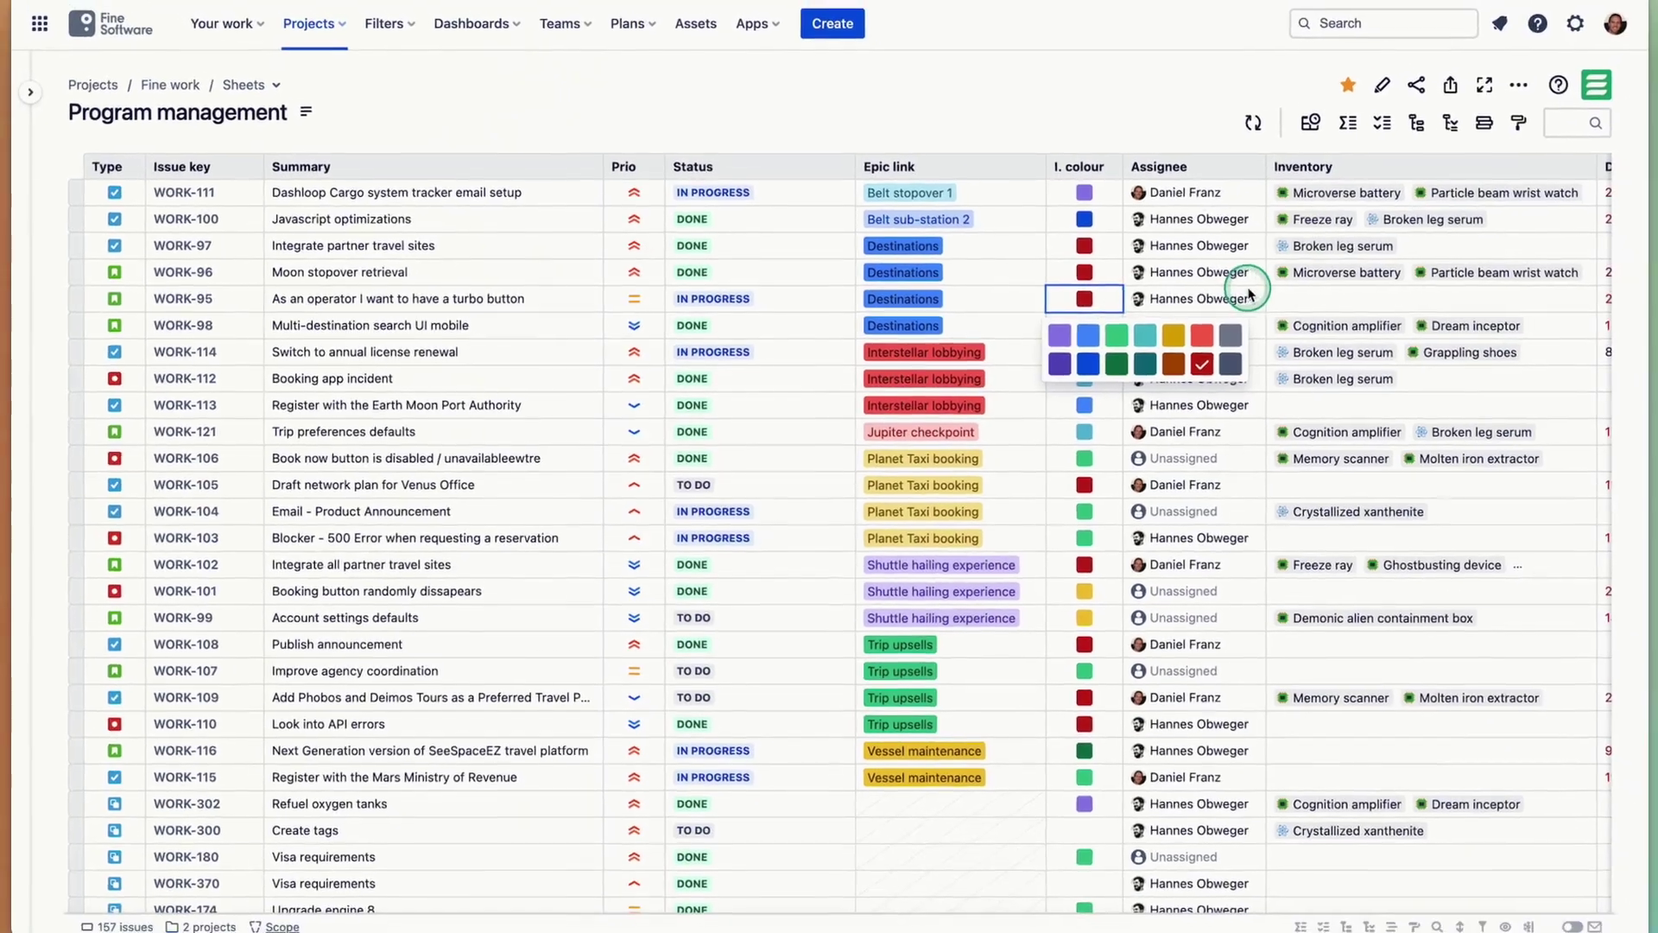
left_click(1248, 295)
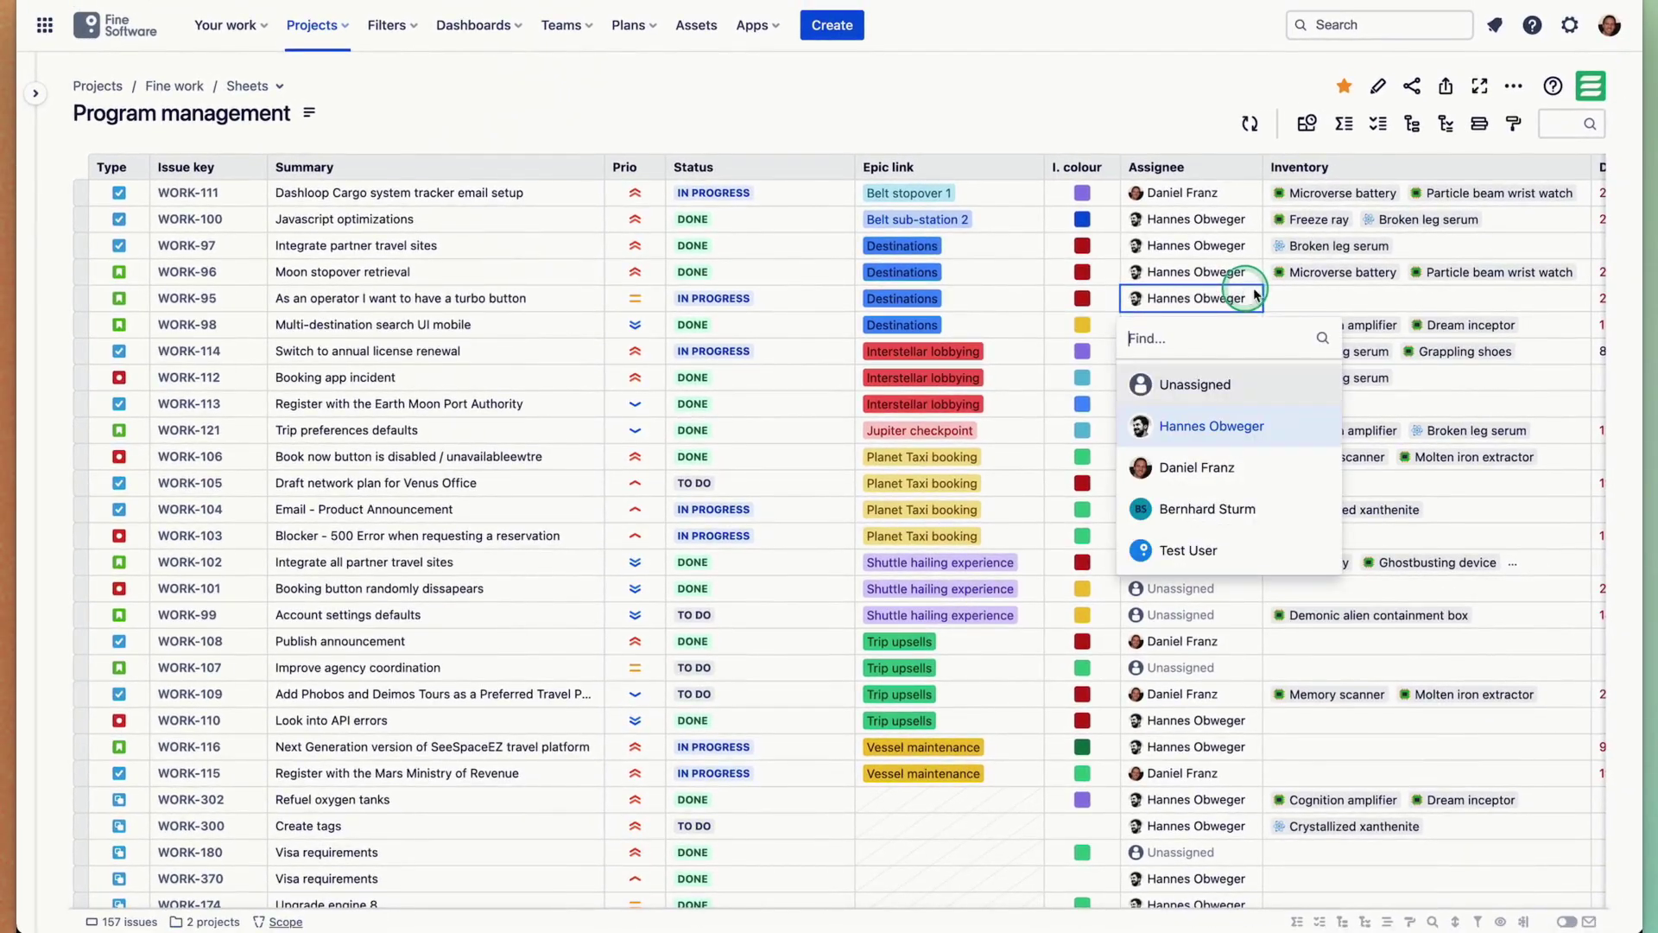
left_click(1359, 296)
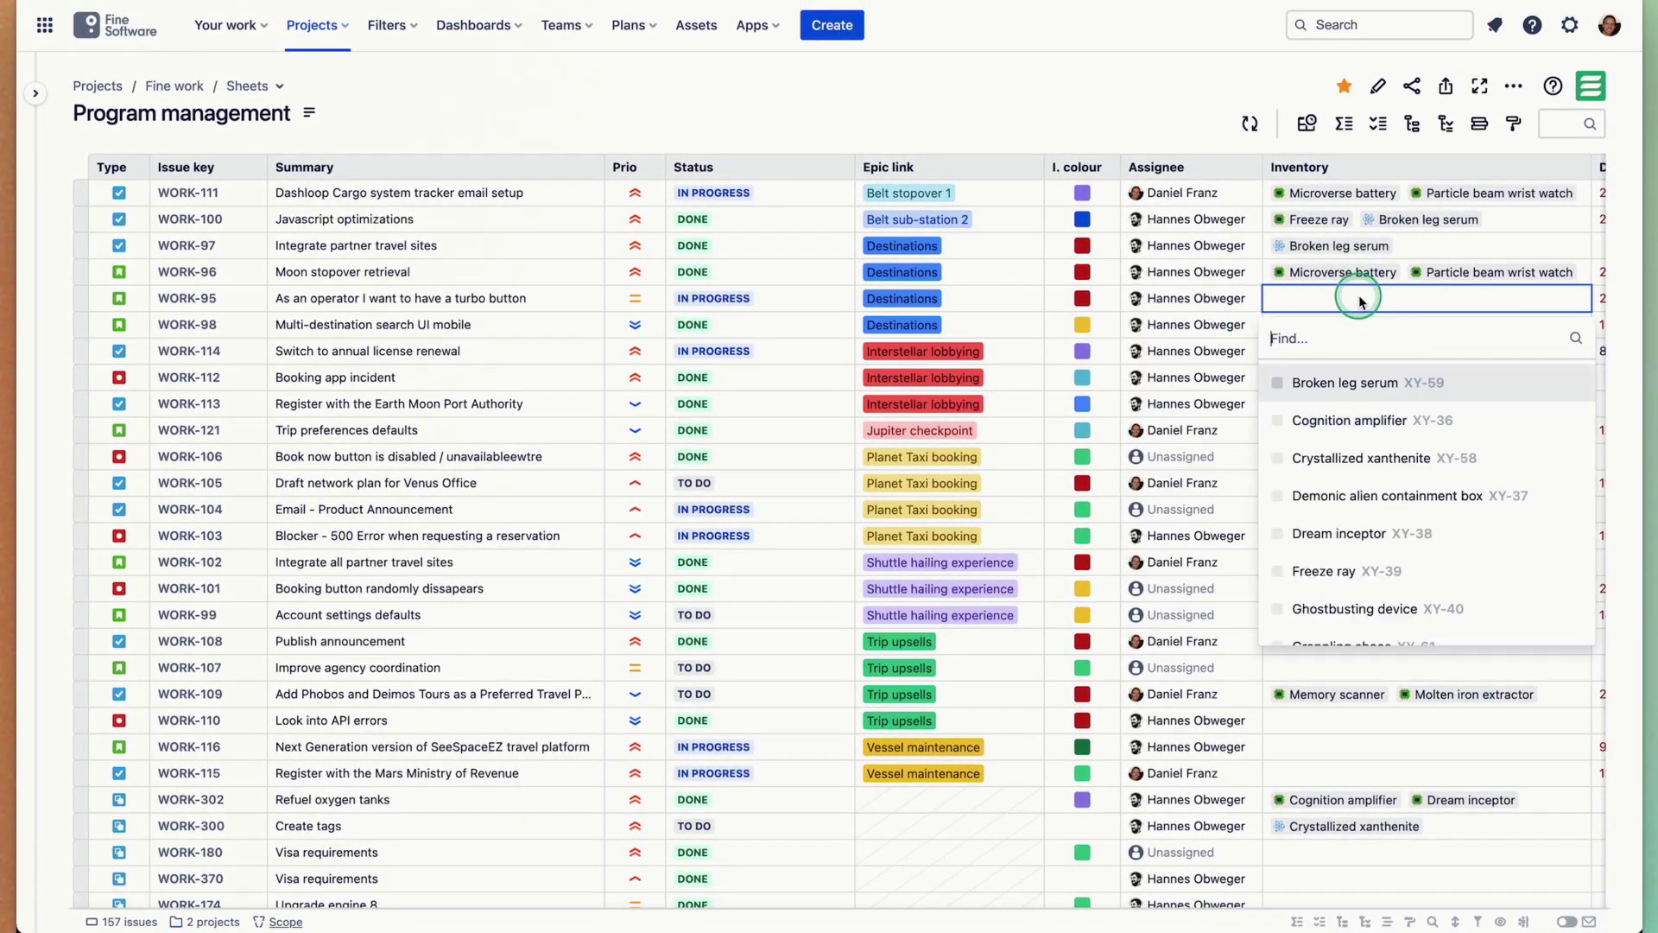
key("Escape")
scroll(1359, 296, "right", 10)
scroll(1359, 296, "left", 5)
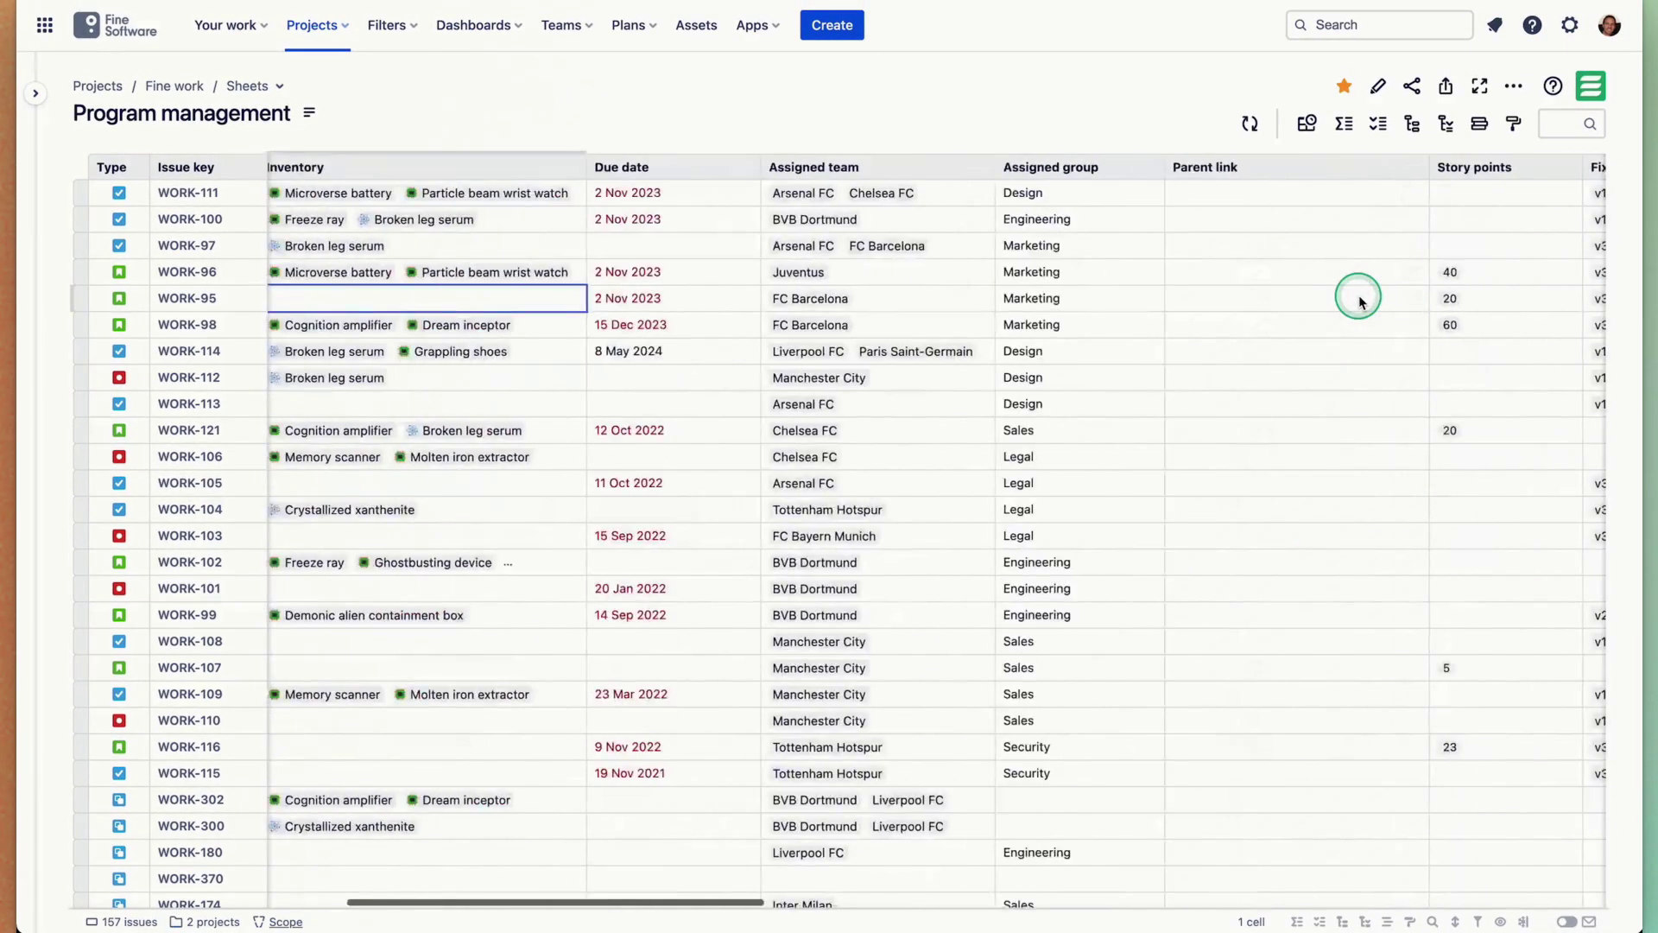
left_click(645, 294)
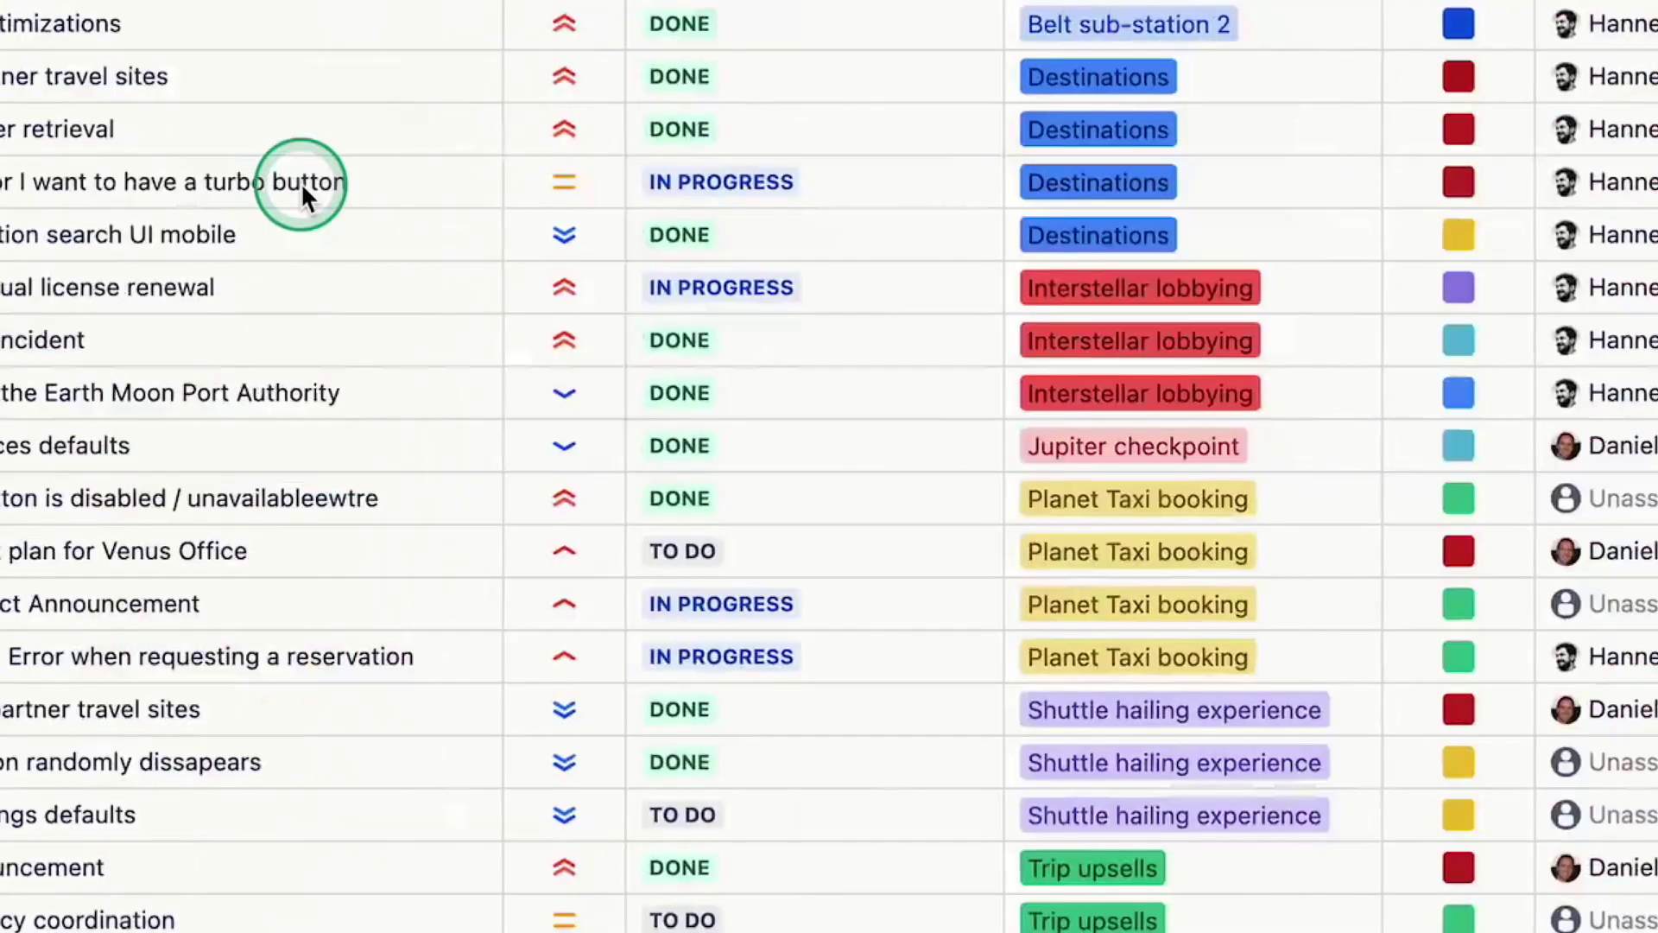
Copy WORK-100's Highest priority into the priorities from Earth Moon Port Authority to 500 Error.
left_click(301, 183)
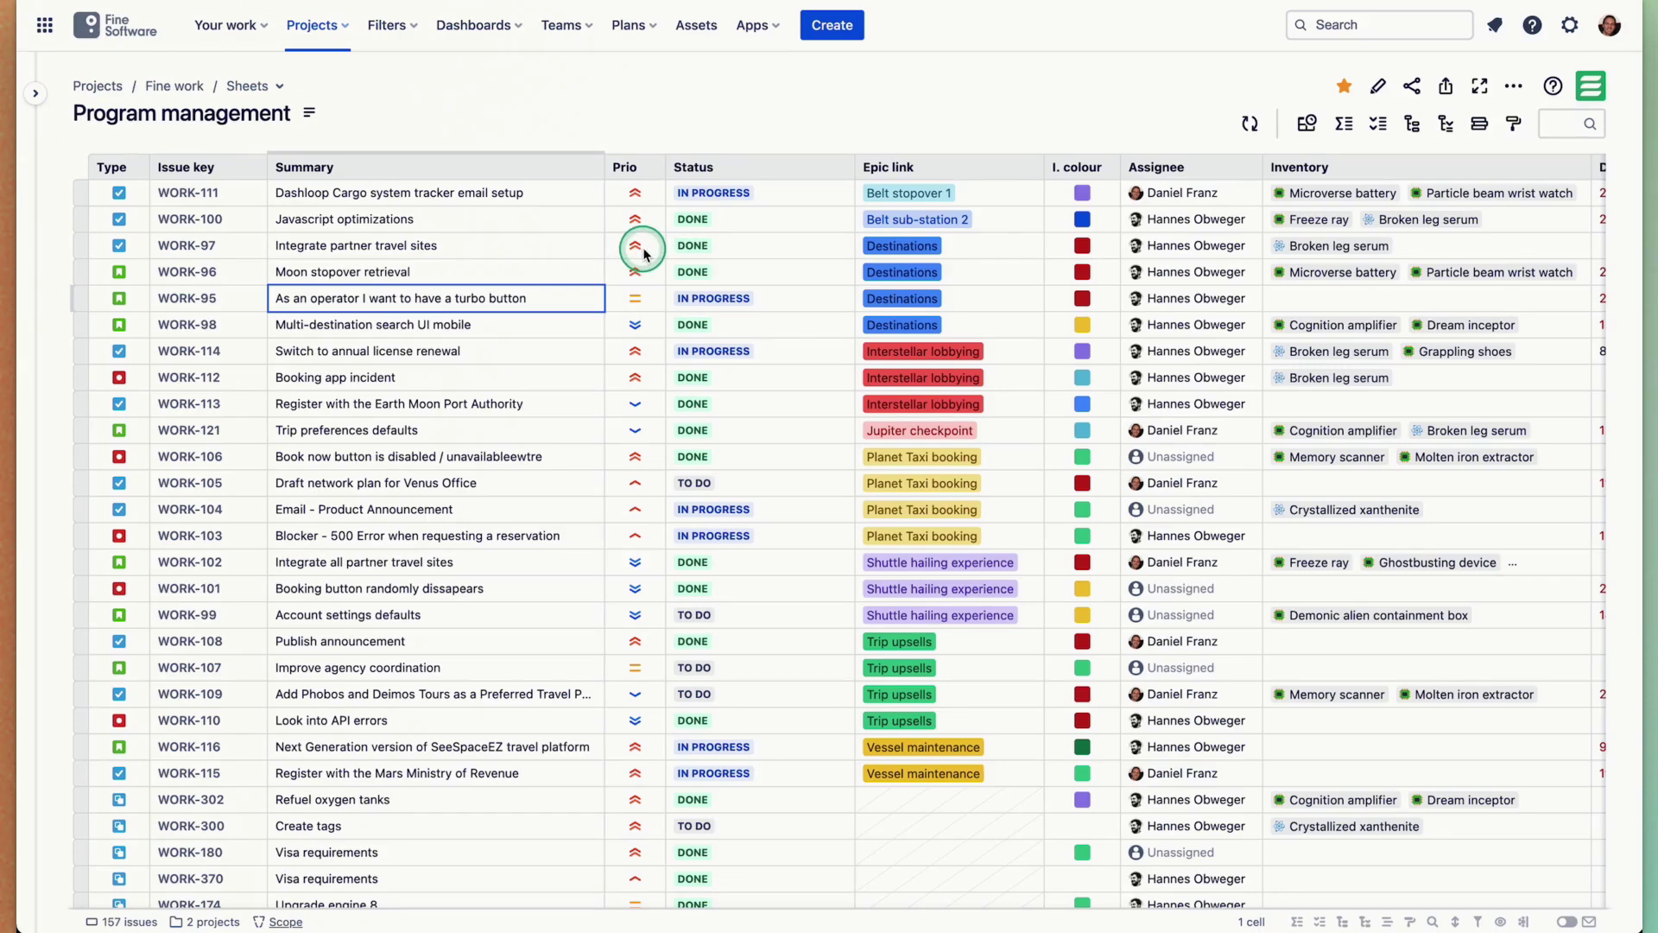
left_click(643, 252)
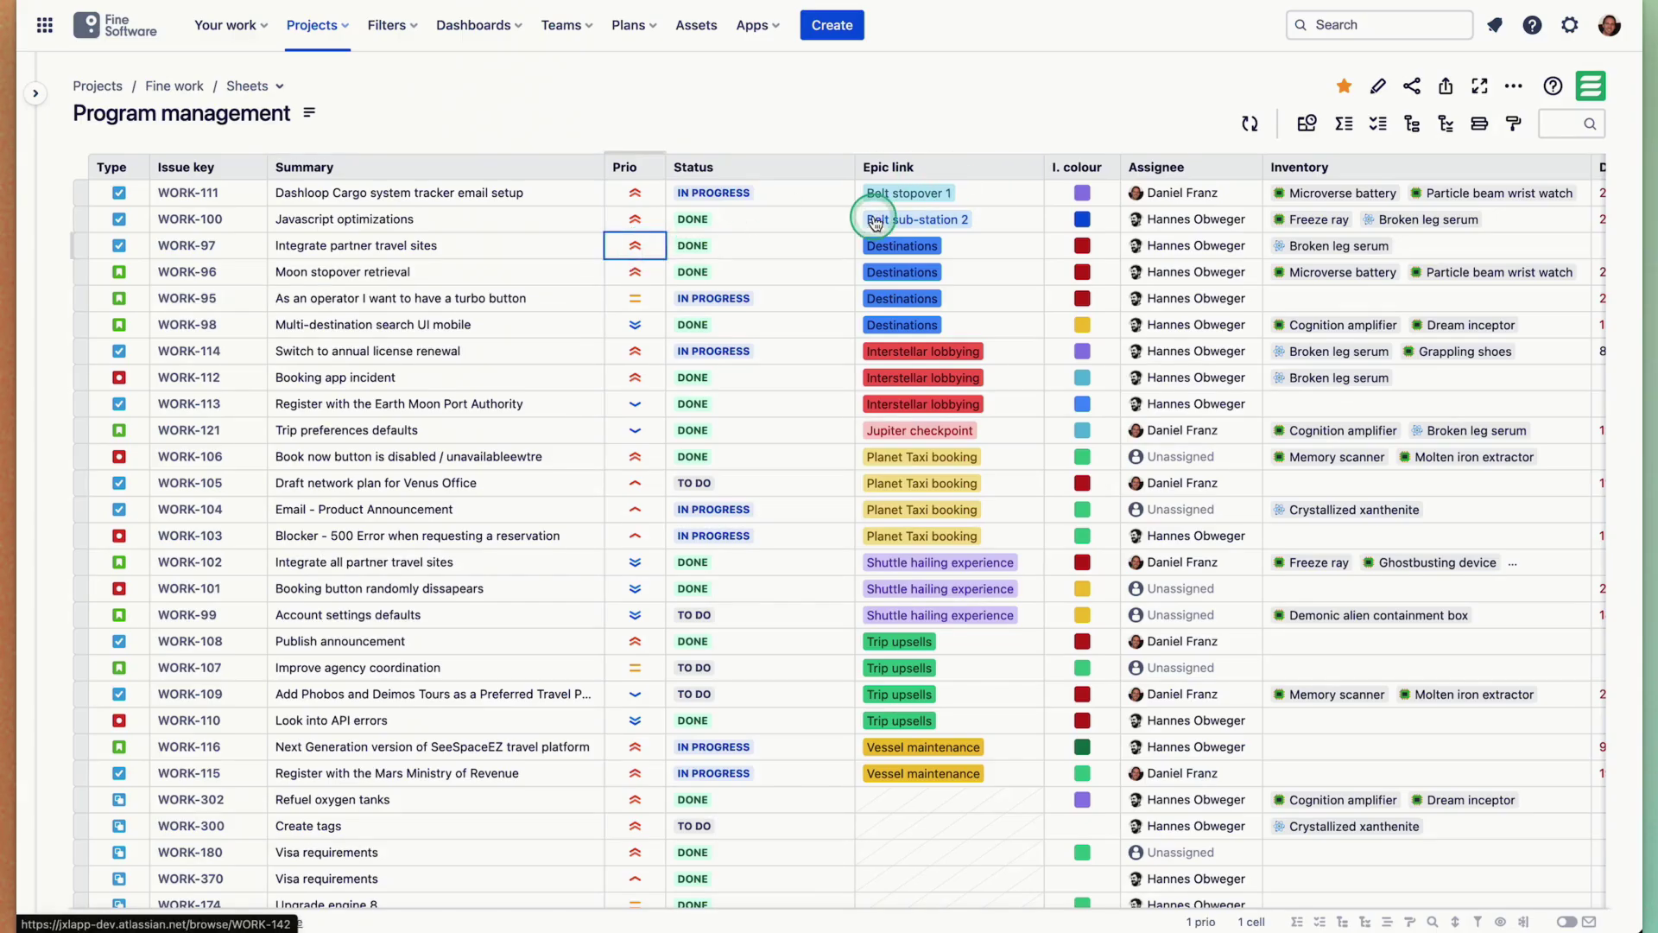
left_click_drag(635, 482, 635, 640)
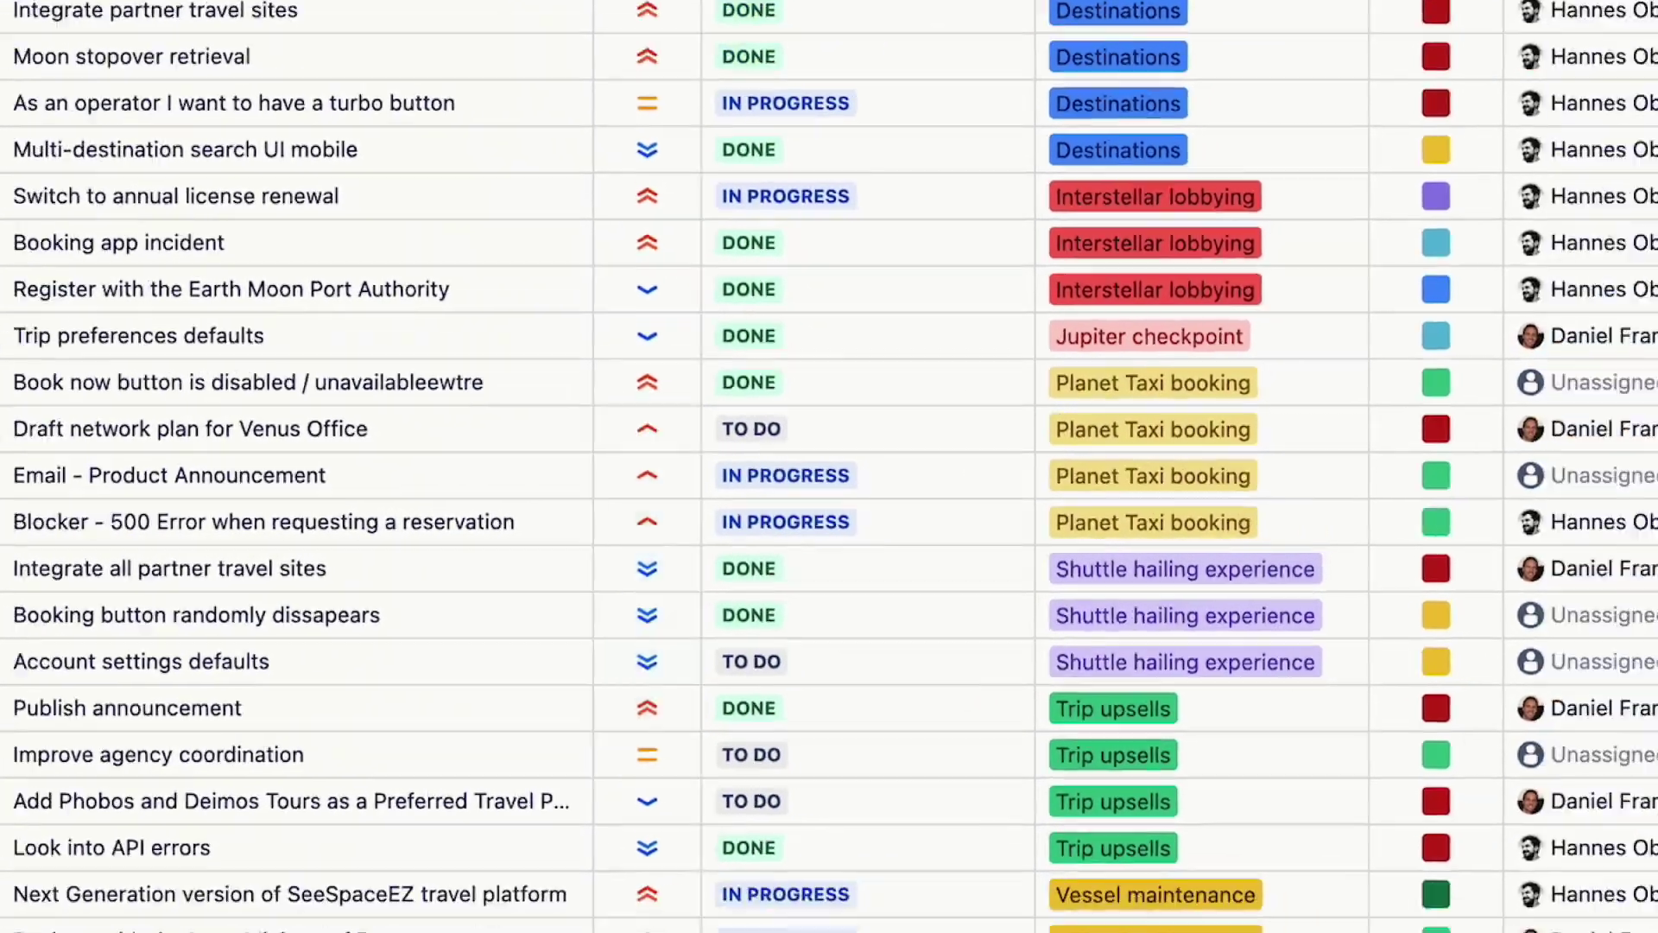
double_click(636, 216)
key("Escape")
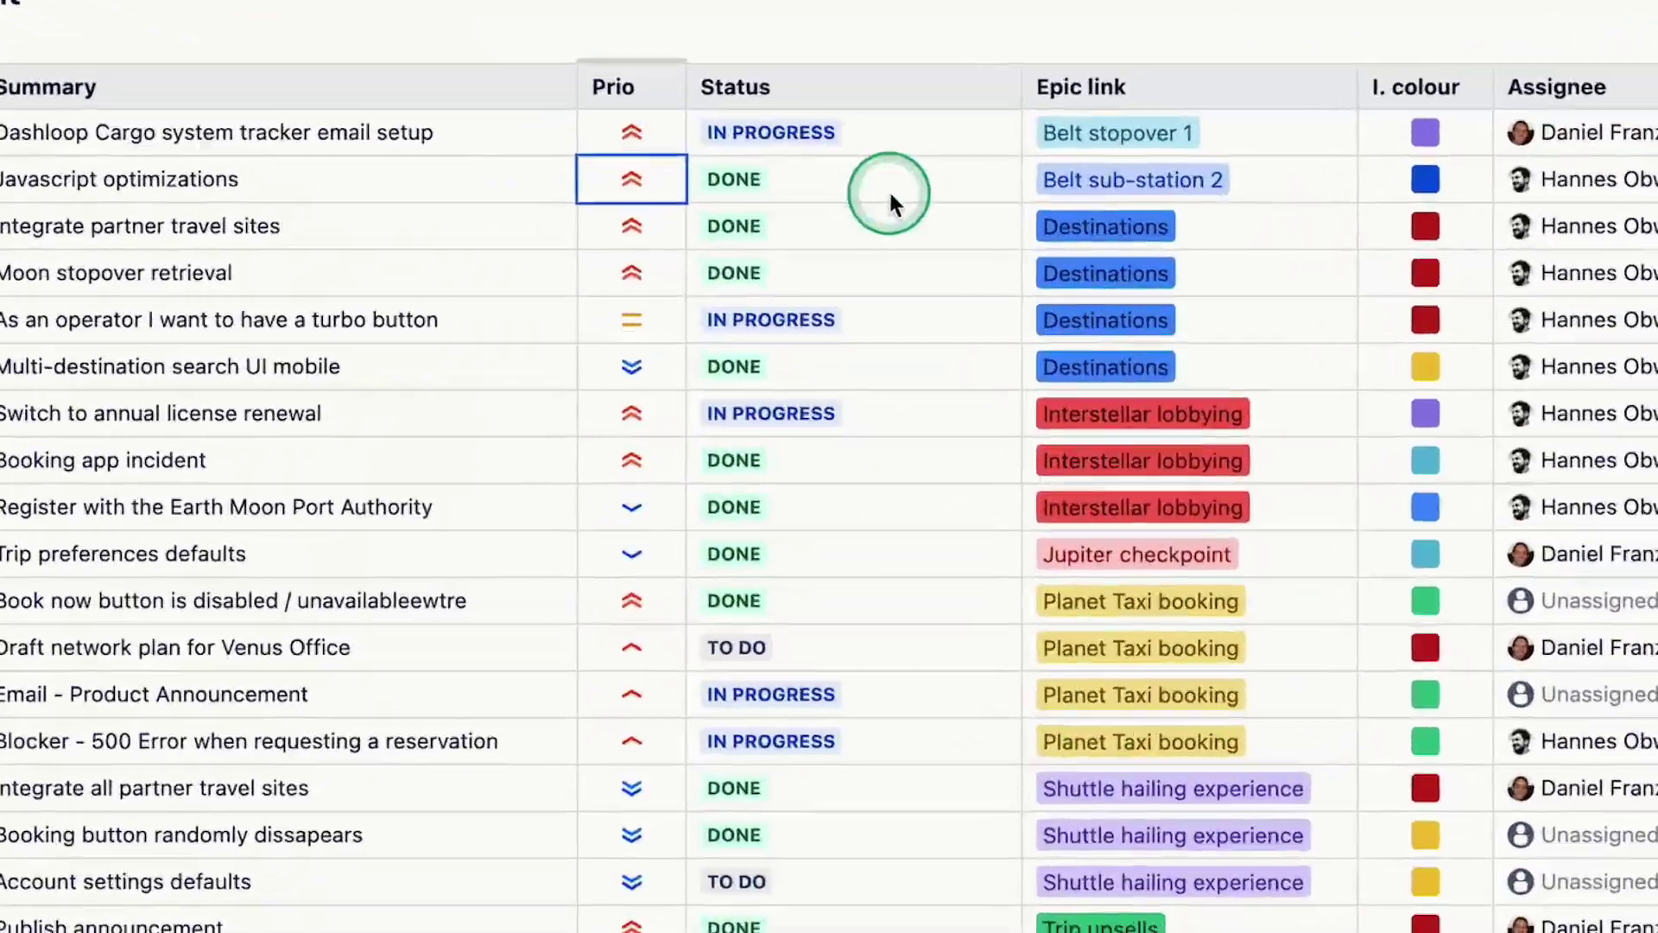
key("ctrl+c")
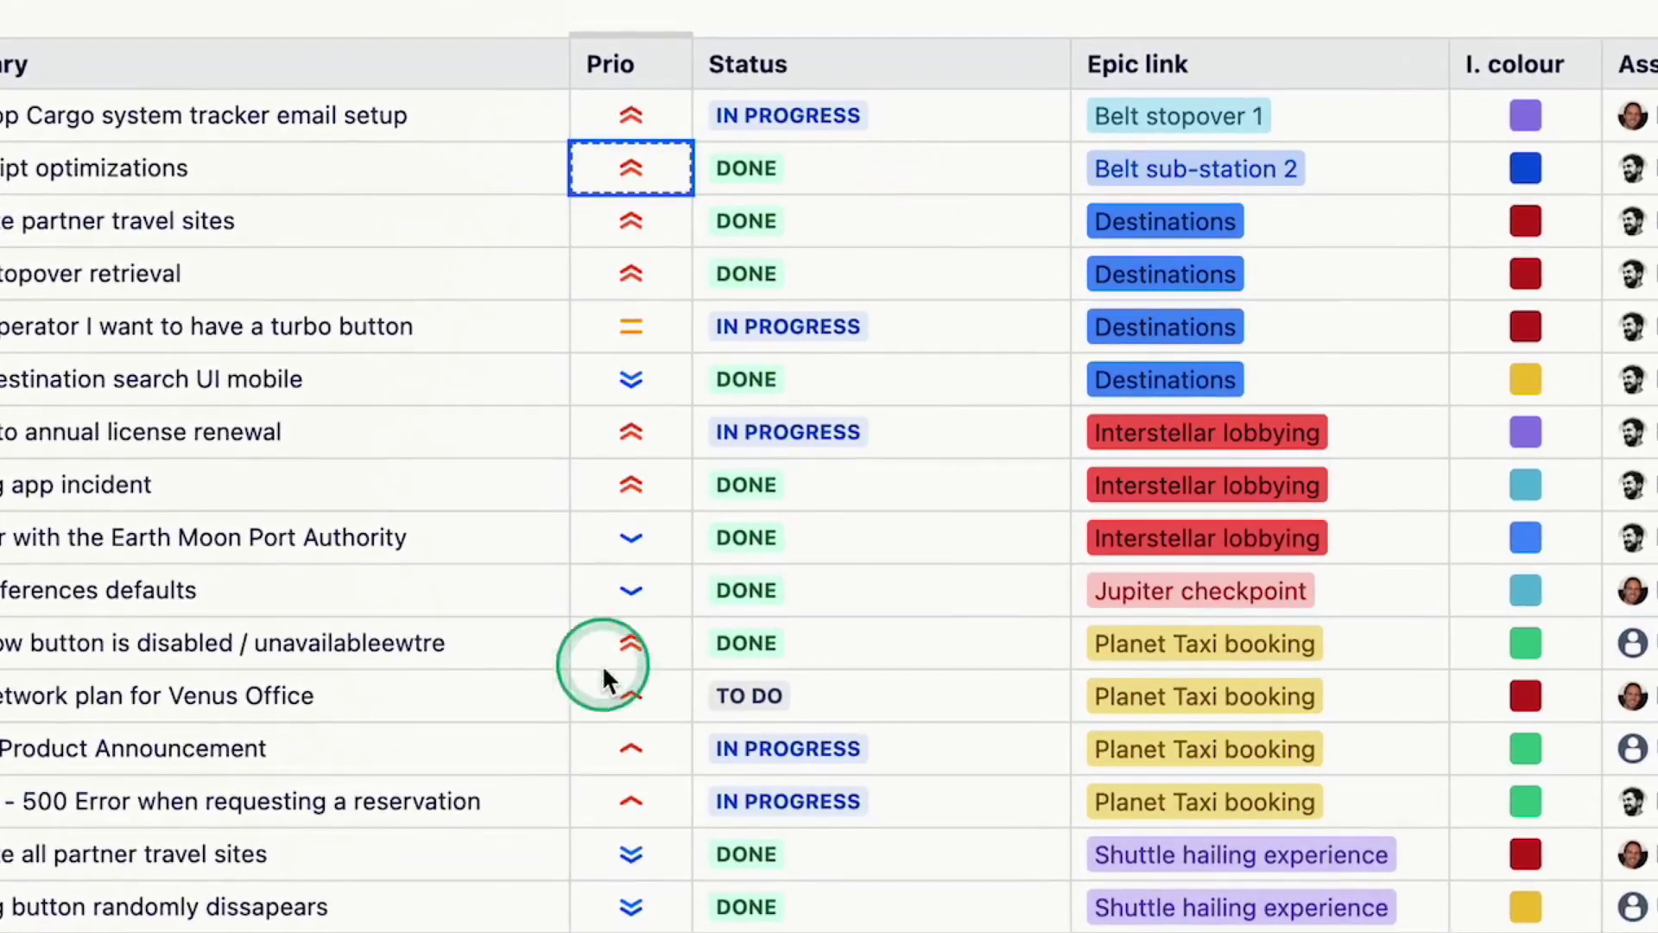
left_click_drag(630, 537, 640, 781)
key("ctrl+v")
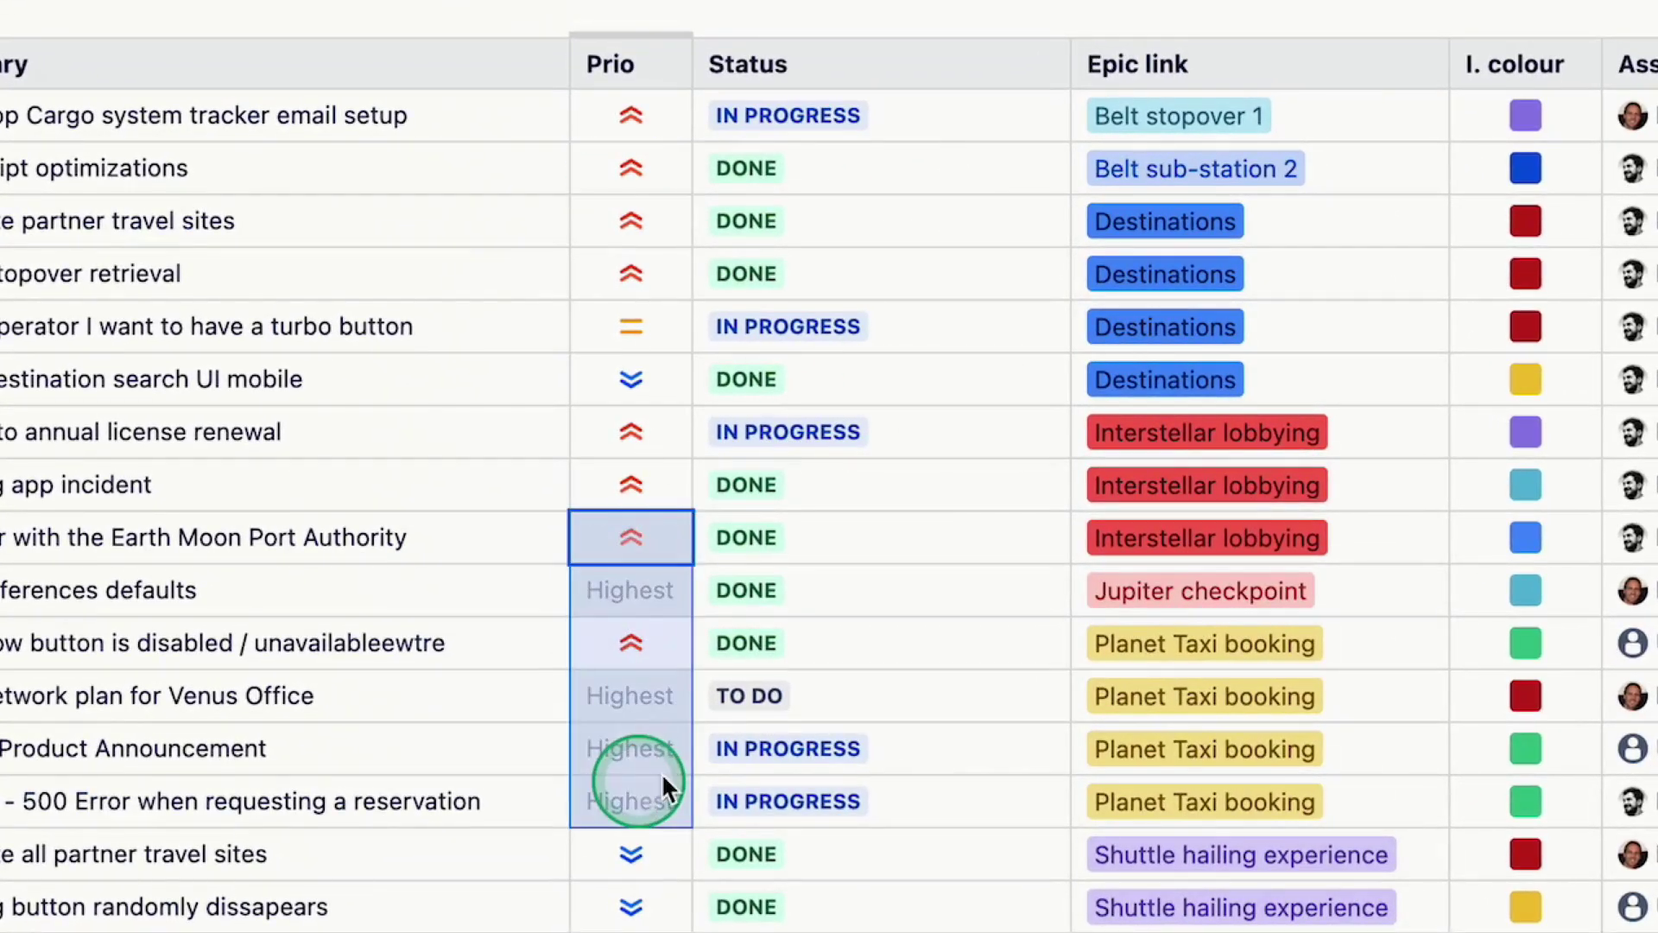
Drag-fill WORK-96's priority and status down onto WORK-114.
left_click(993, 475)
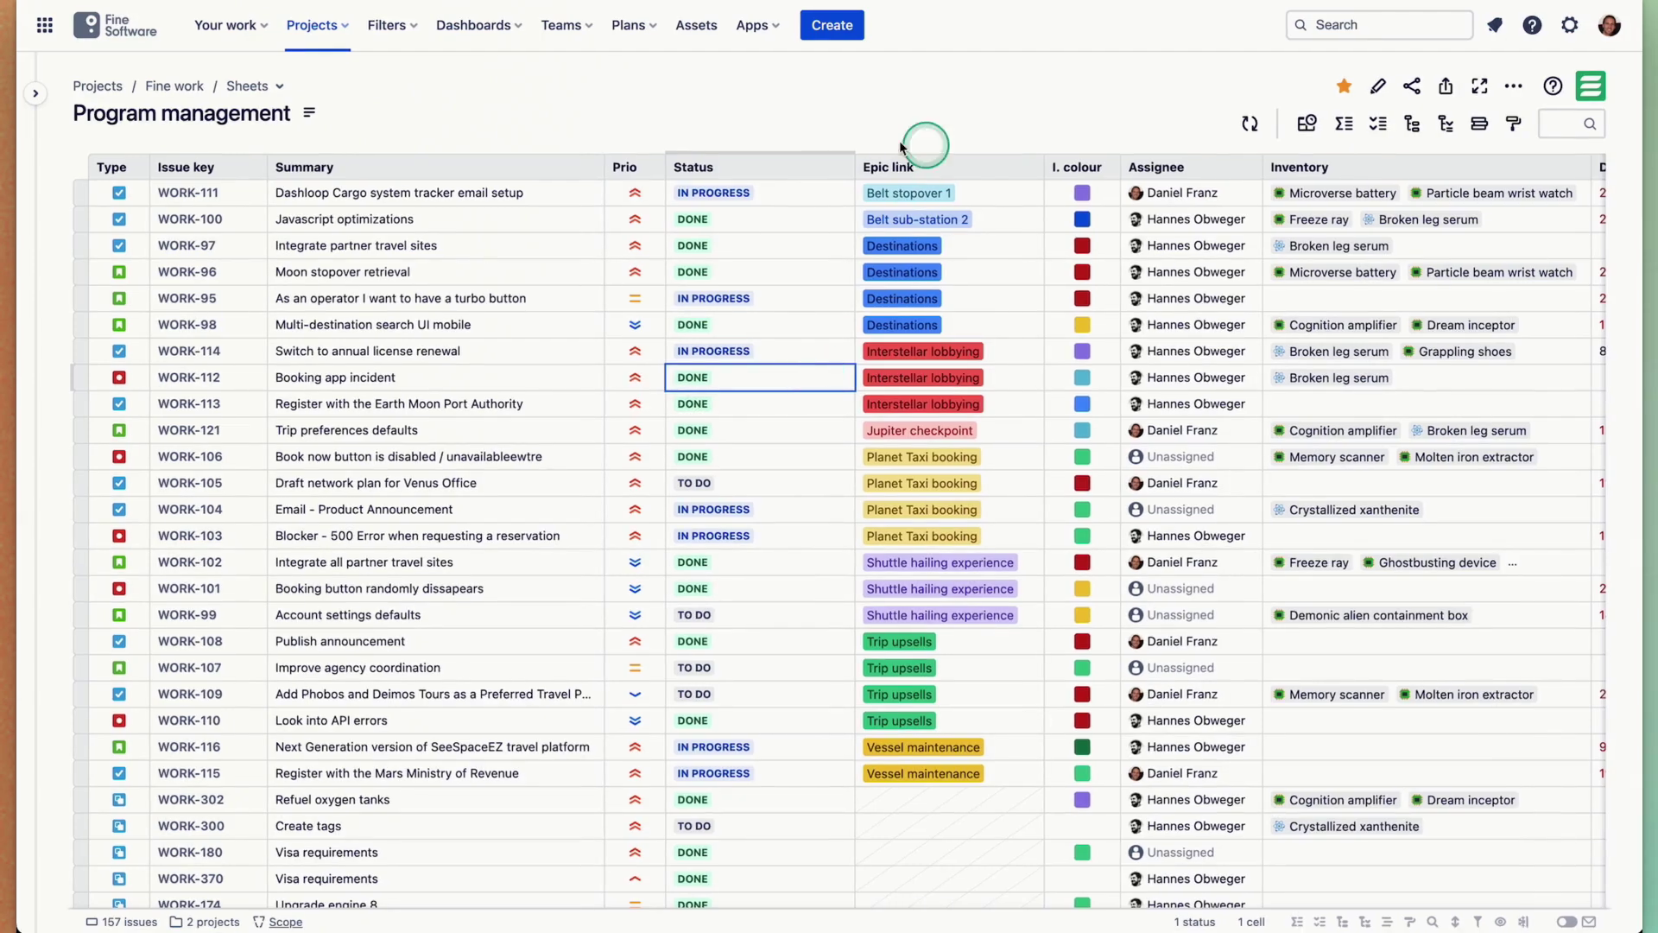
left_click_drag(537, 245, 1075, 245)
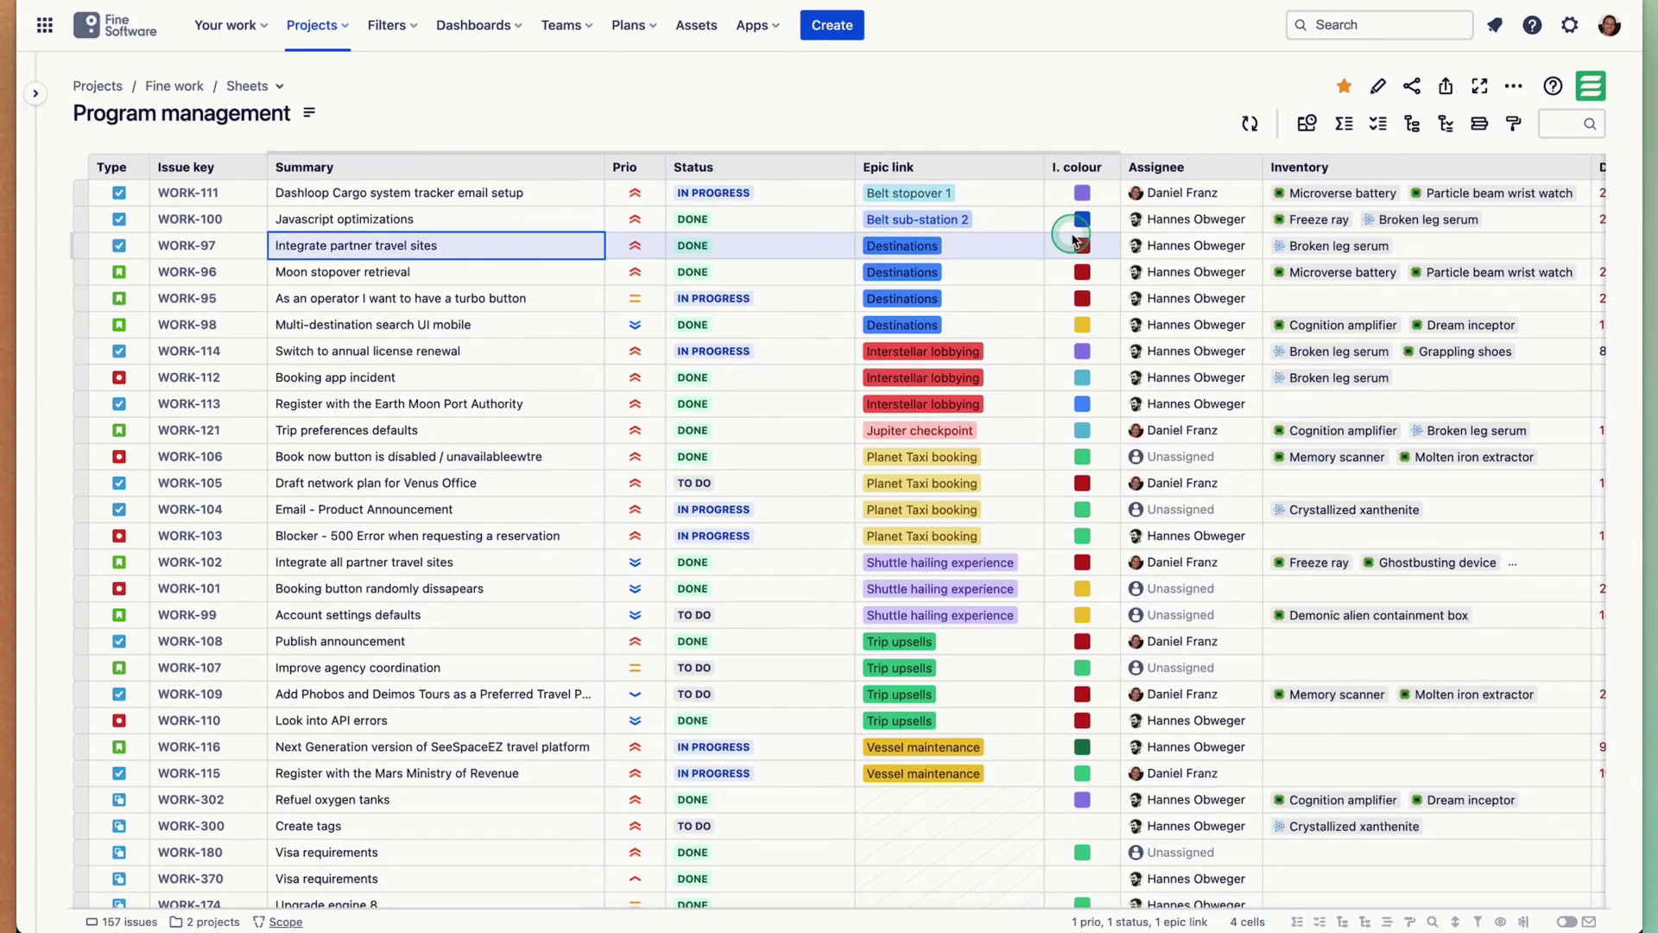
left_click_drag(388, 454, 1098, 451)
left_click_drag(777, 273, 789, 581)
left_click(485, 280)
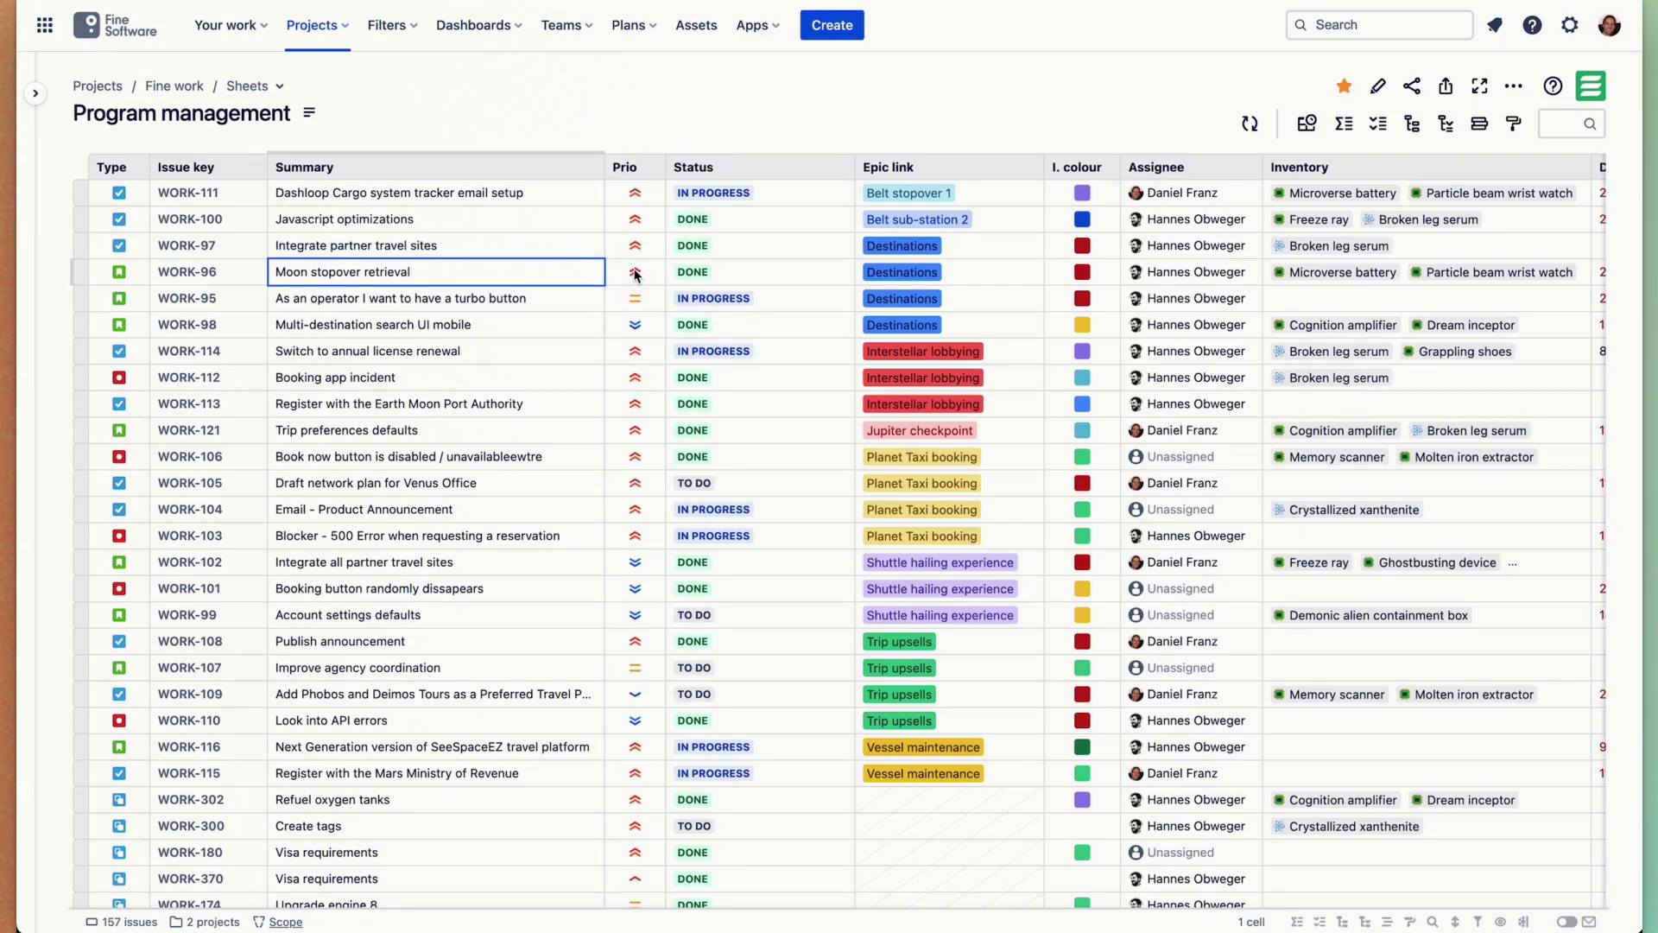
left_click_drag(703, 287, 698, 352)
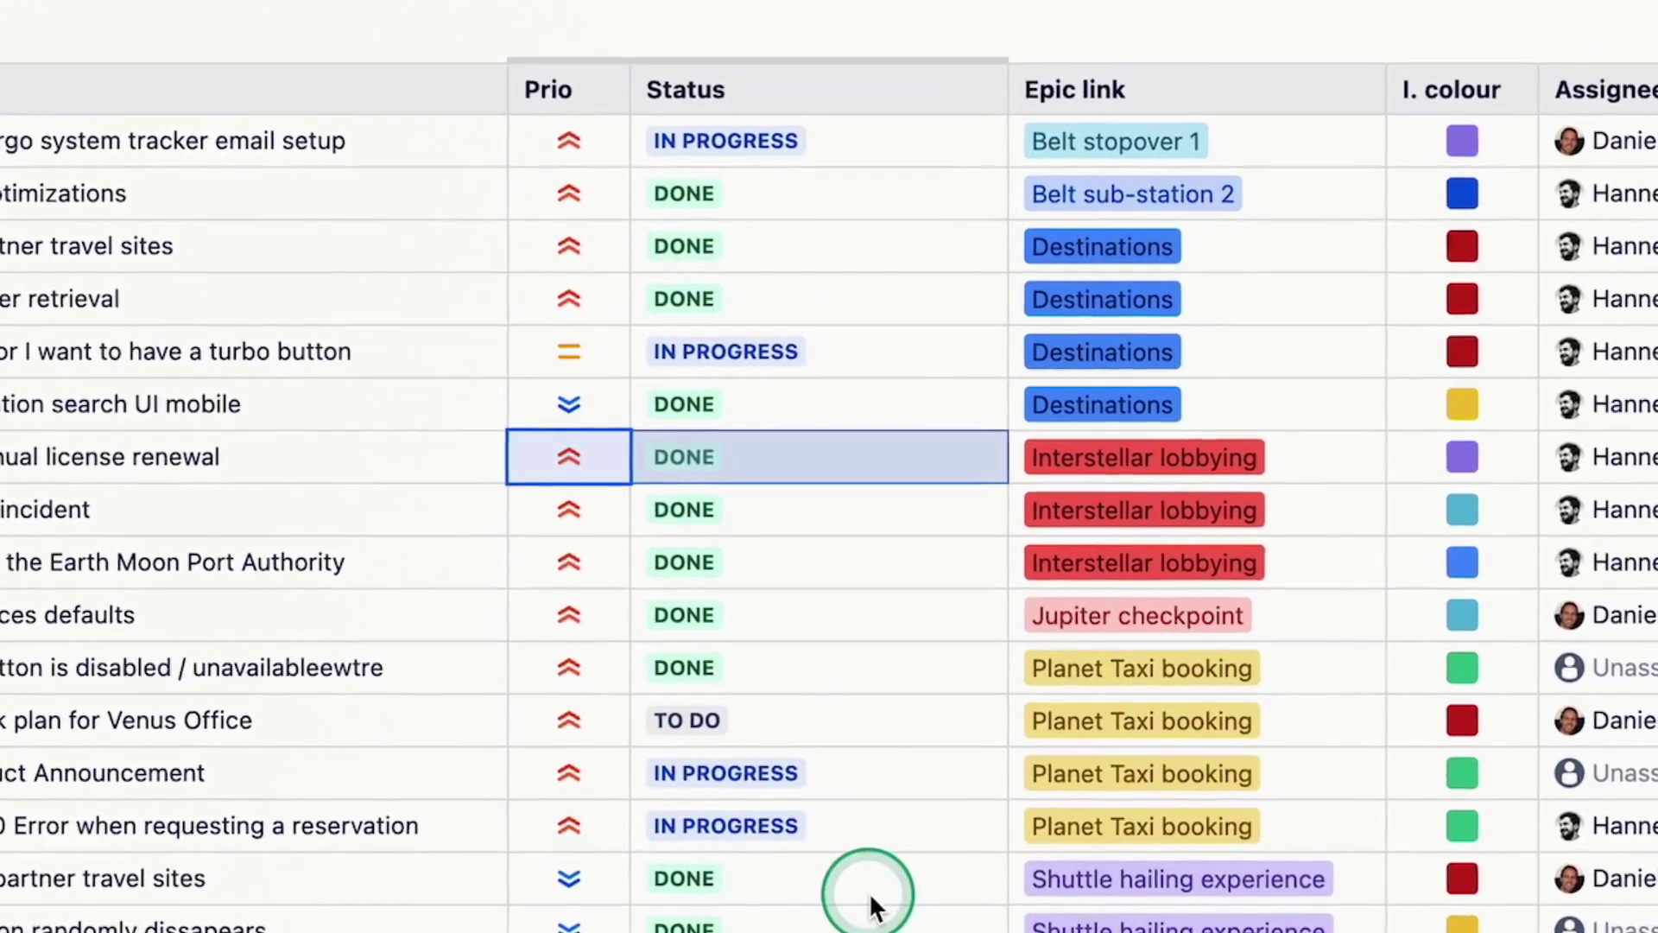
Check WORK-114's status choices and dismiss them, leaving it DONE.
left_click(910, 612)
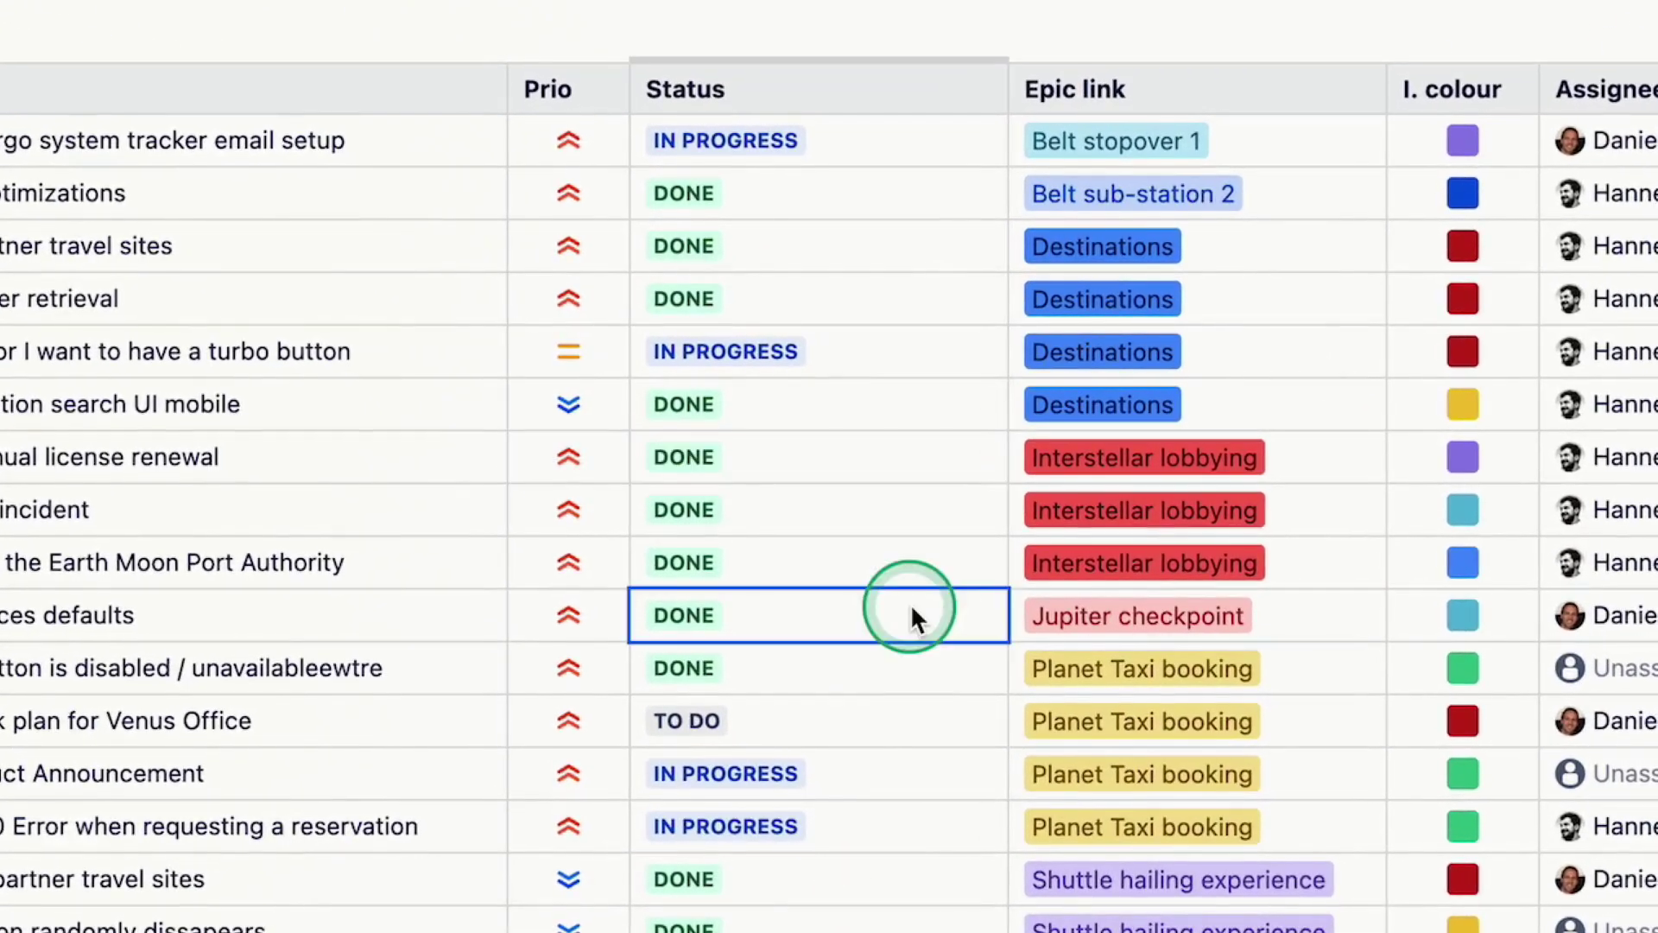
left_click(833, 457)
left_click(832, 457)
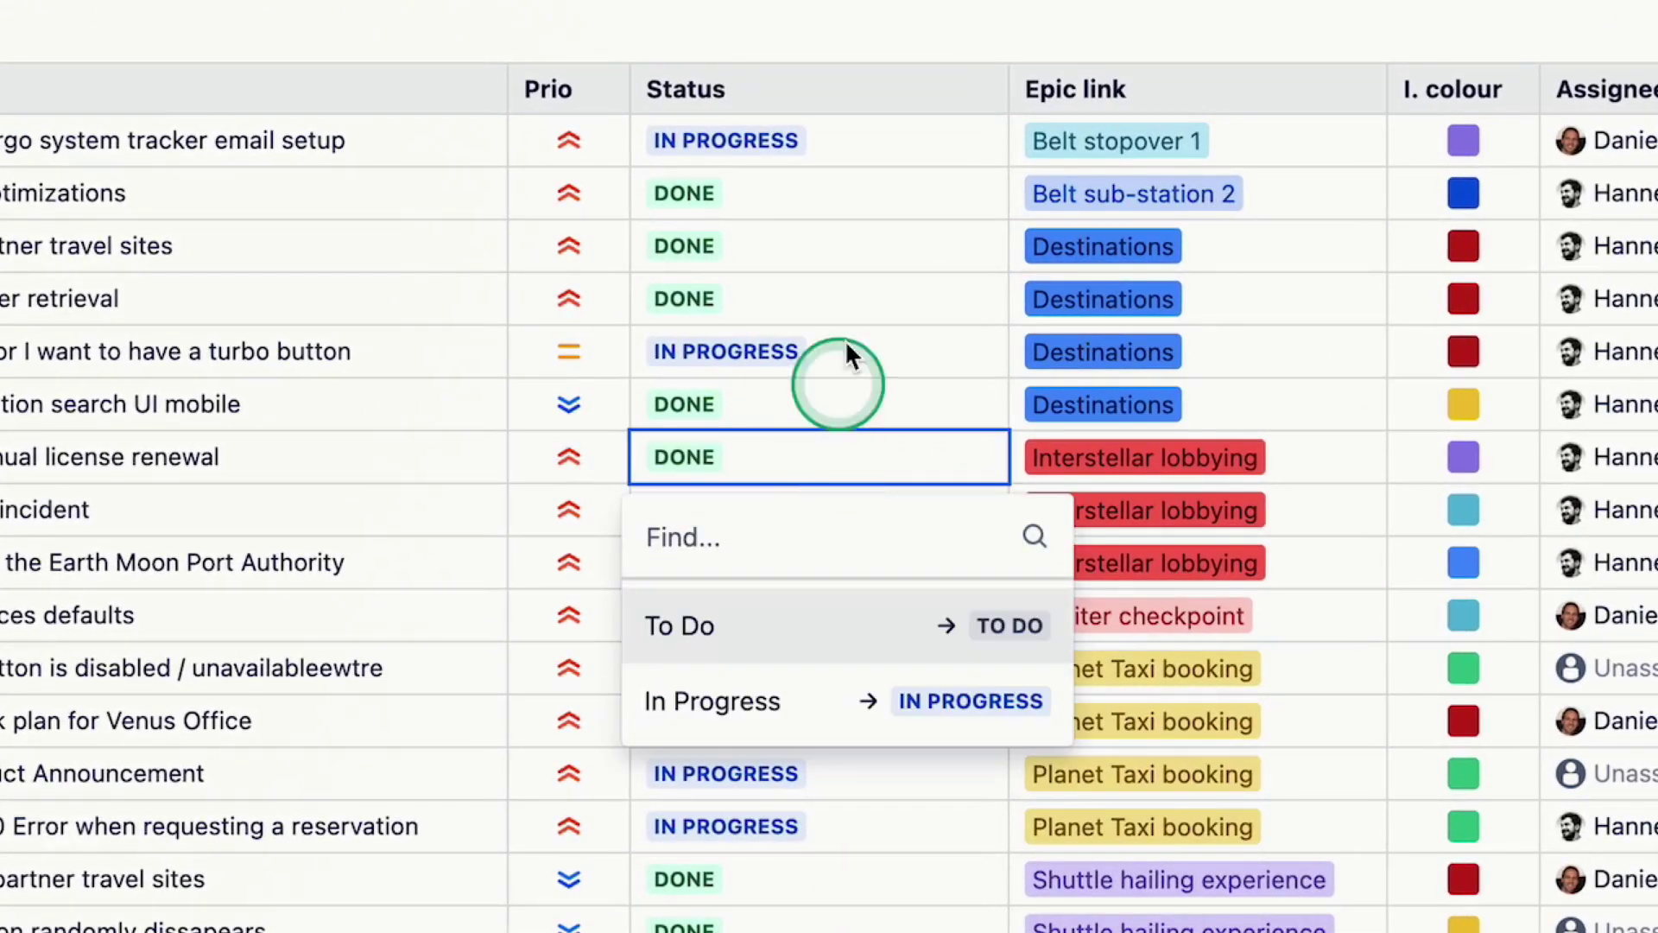
left_click(850, 288)
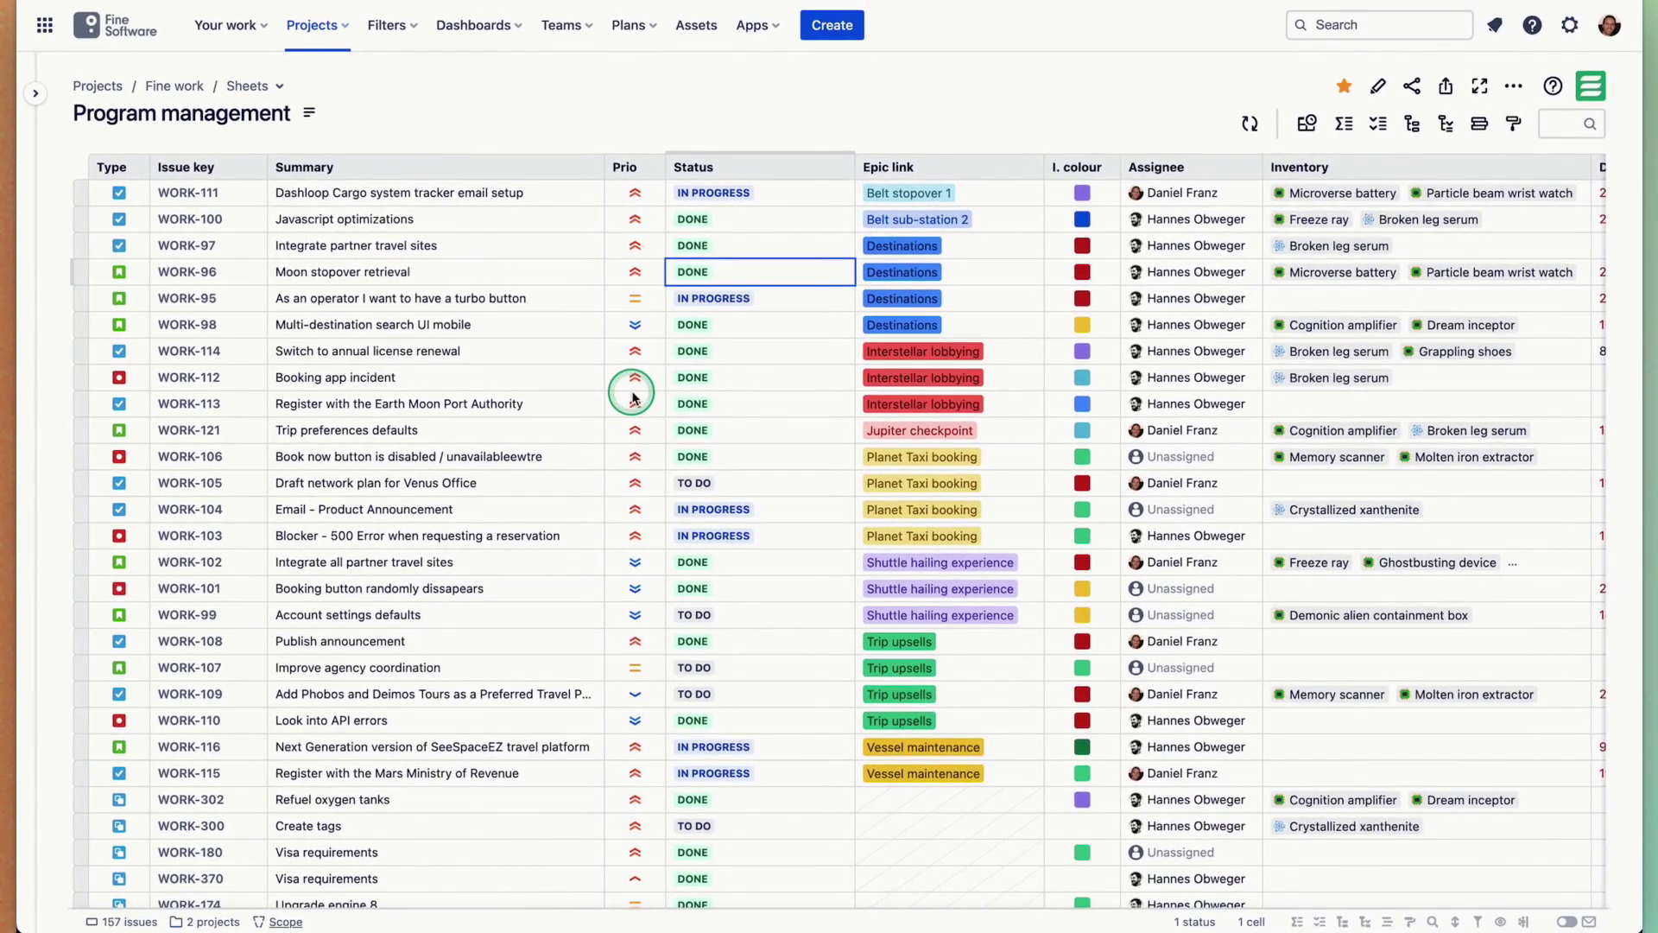
scroll(633, 397, "down", 3)
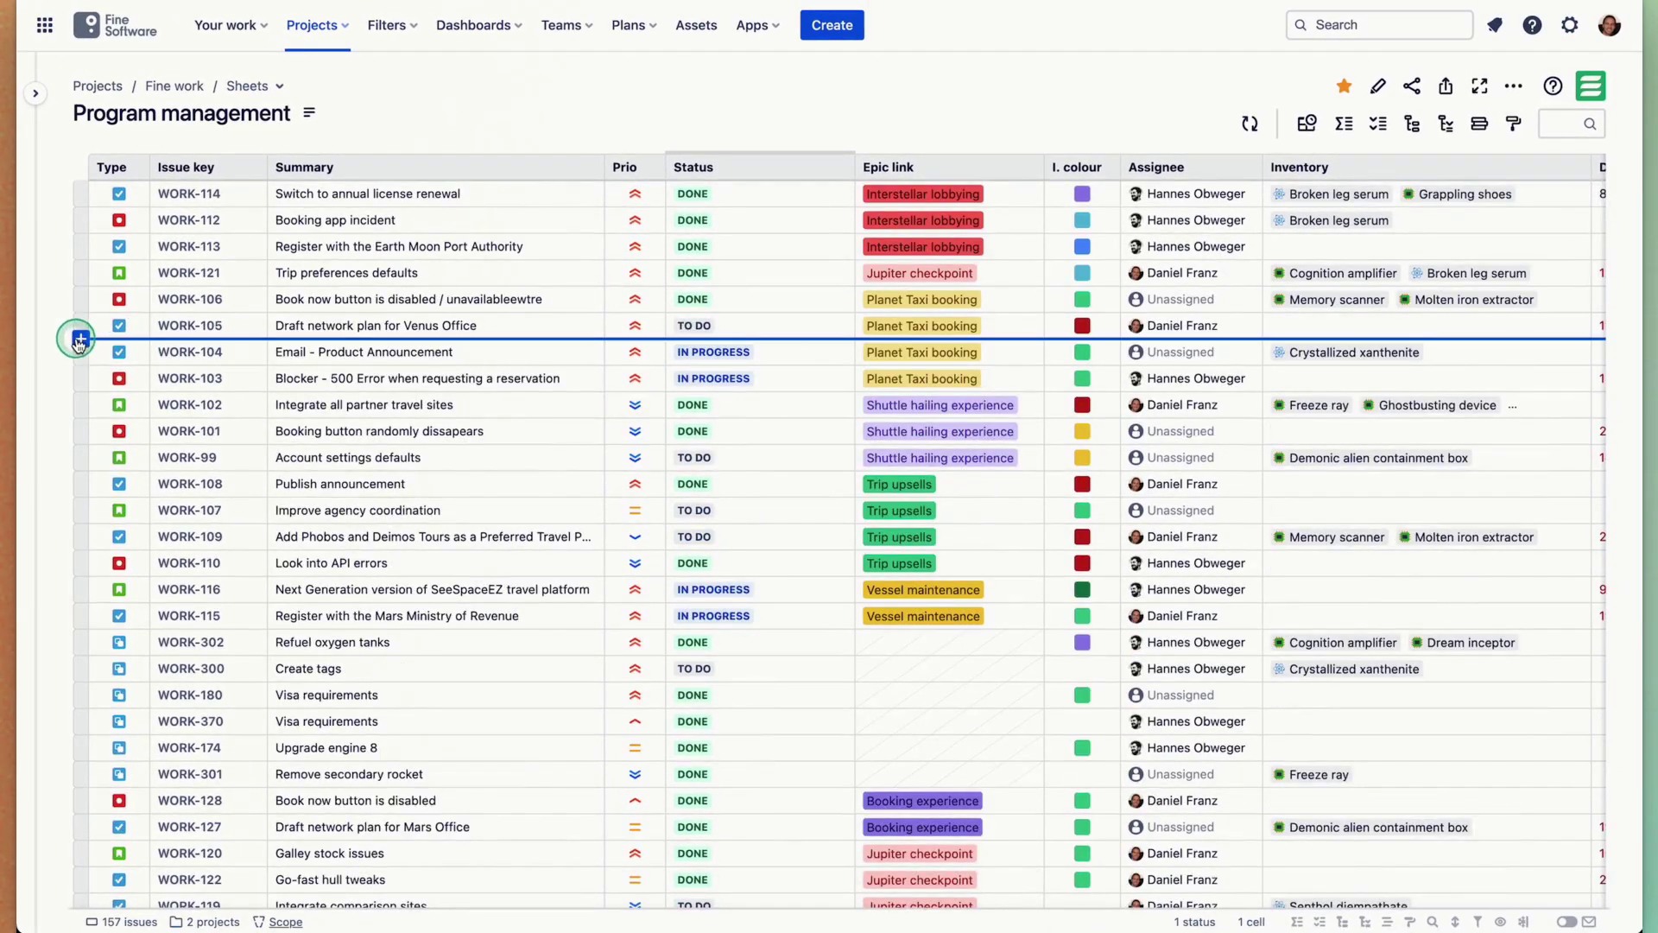
left_click(77, 340)
left_click(119, 339)
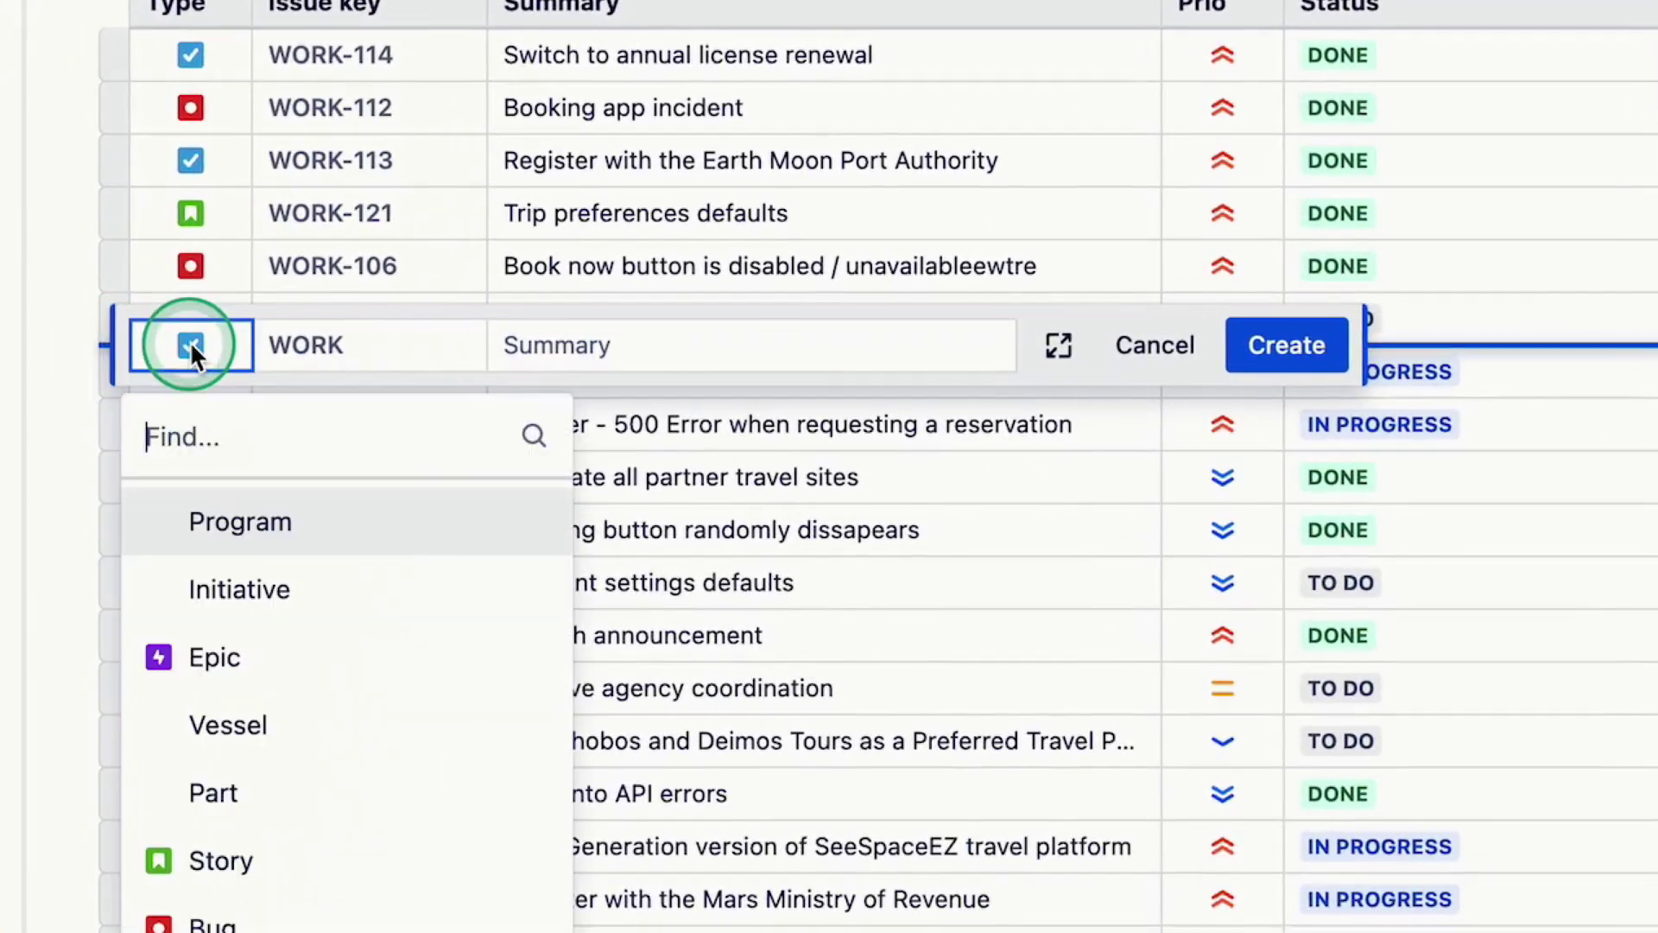
left_click(350, 342)
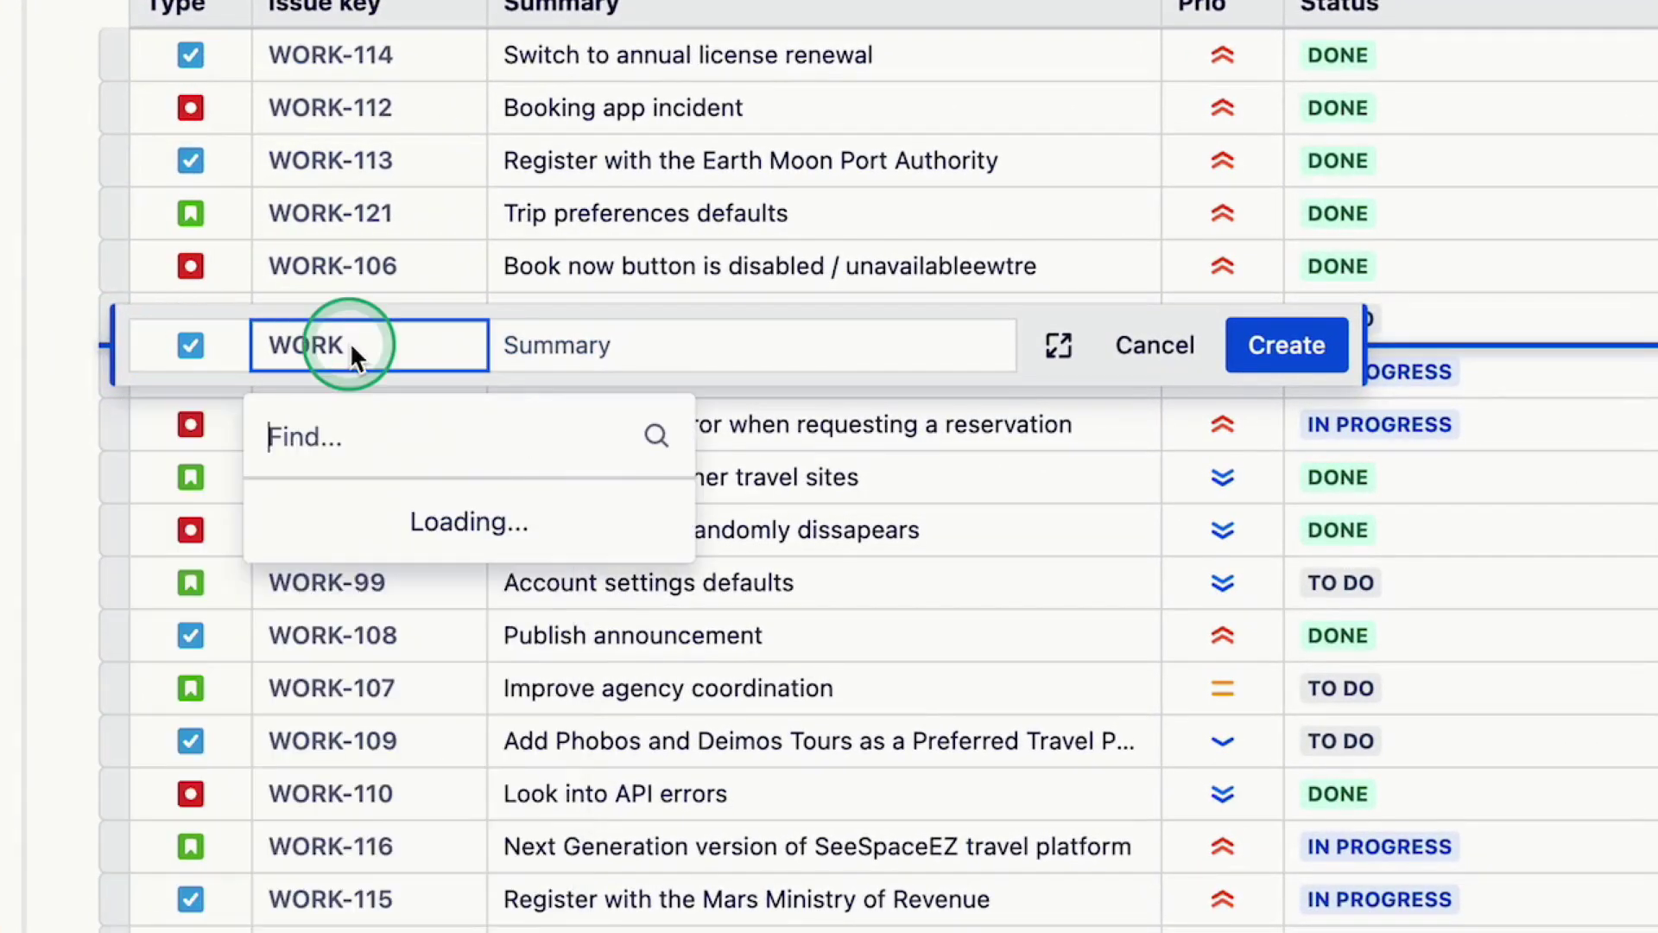
left_click(573, 341)
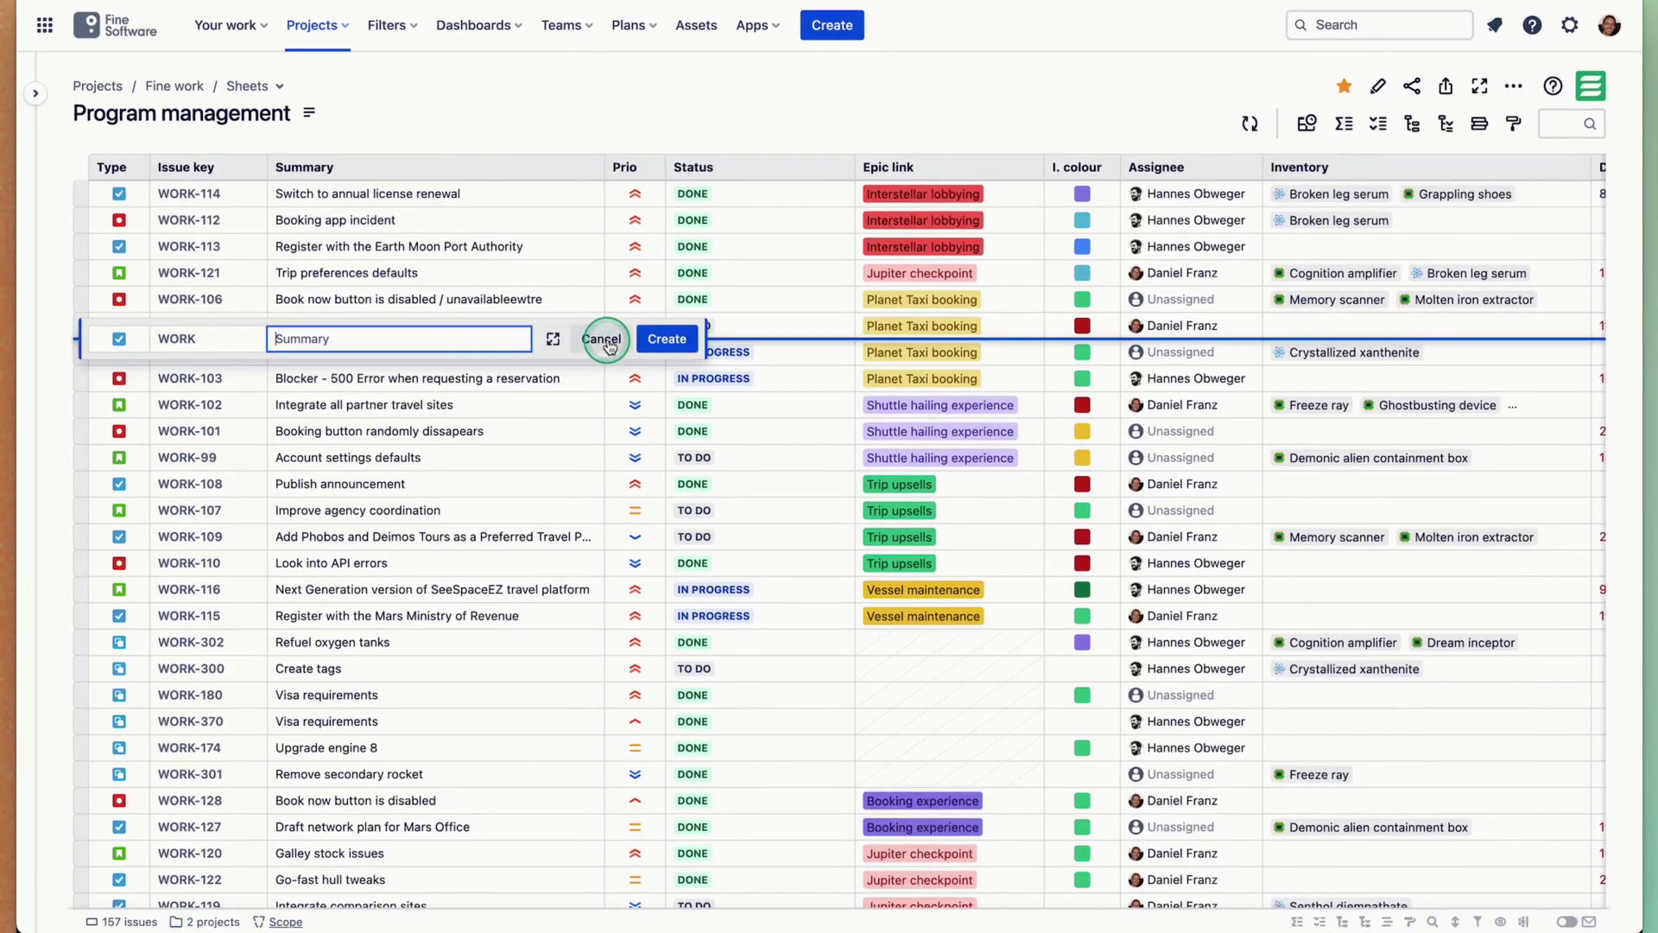
left_click(609, 345)
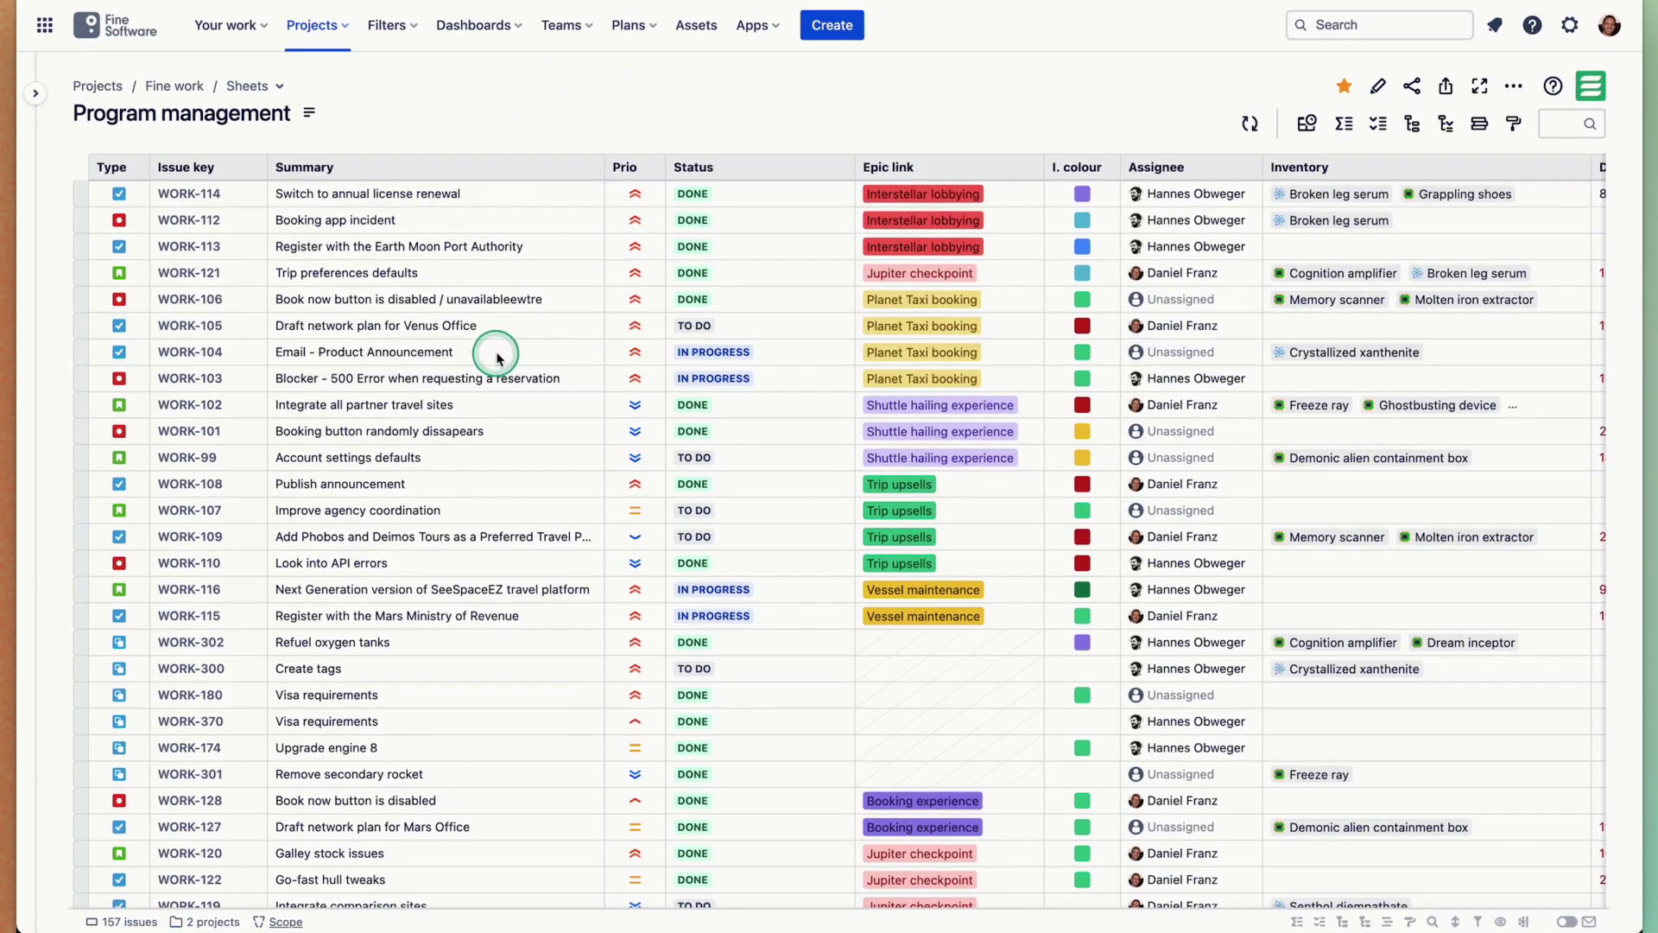
scroll(492, 358, "up", 2)
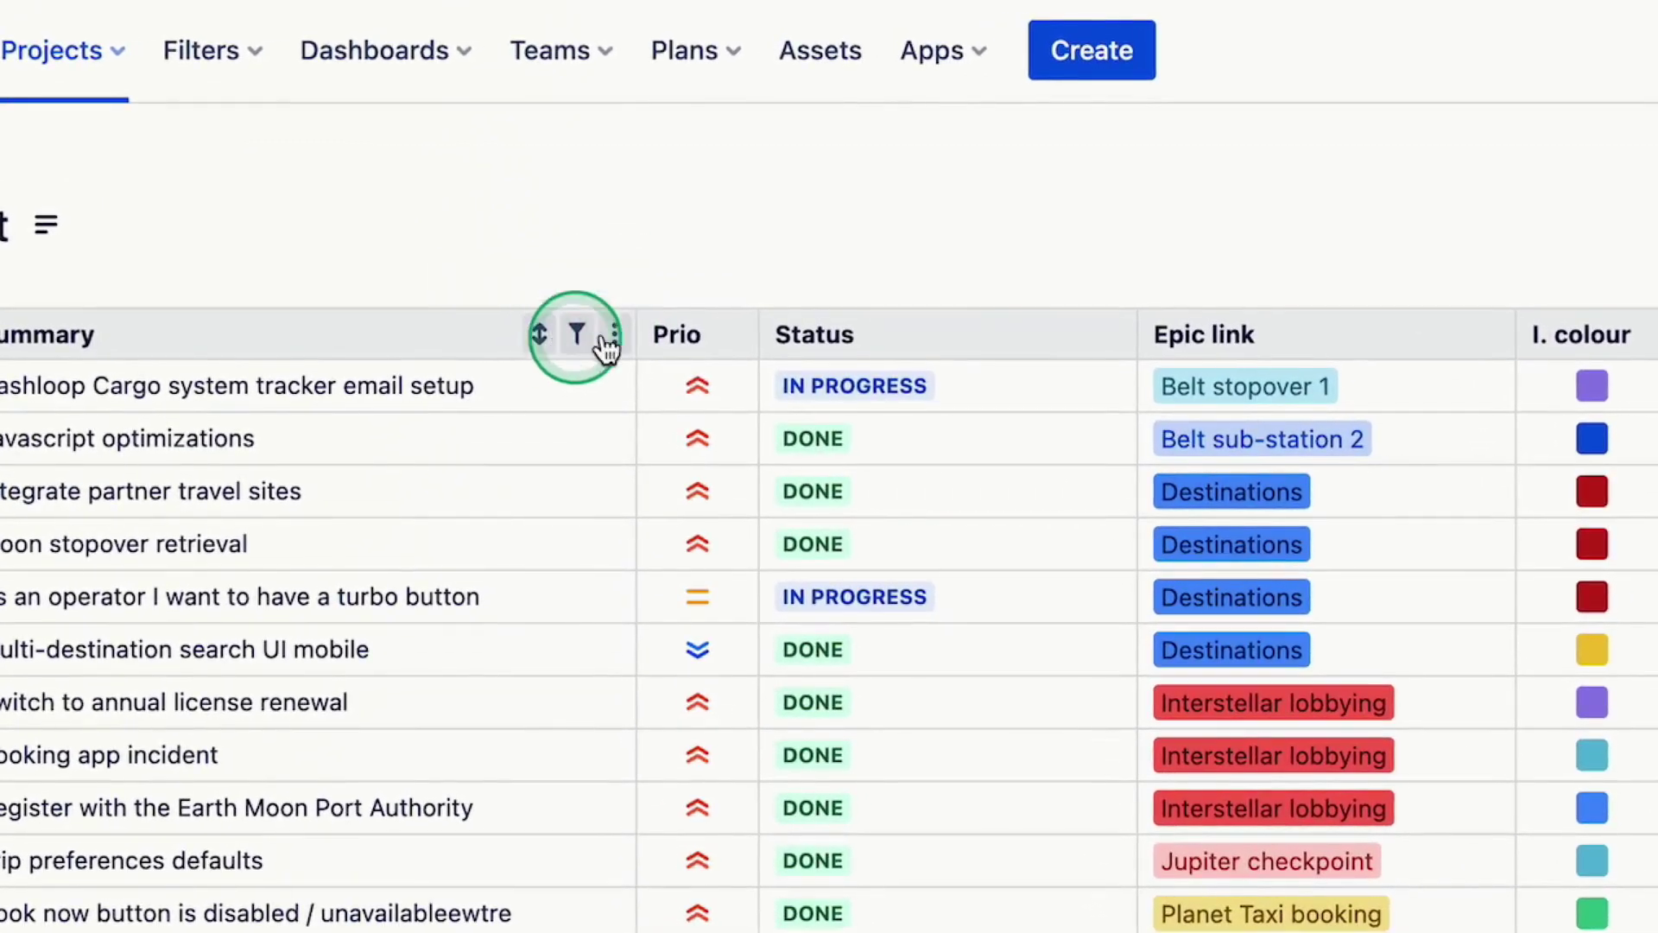
left_click(666, 336)
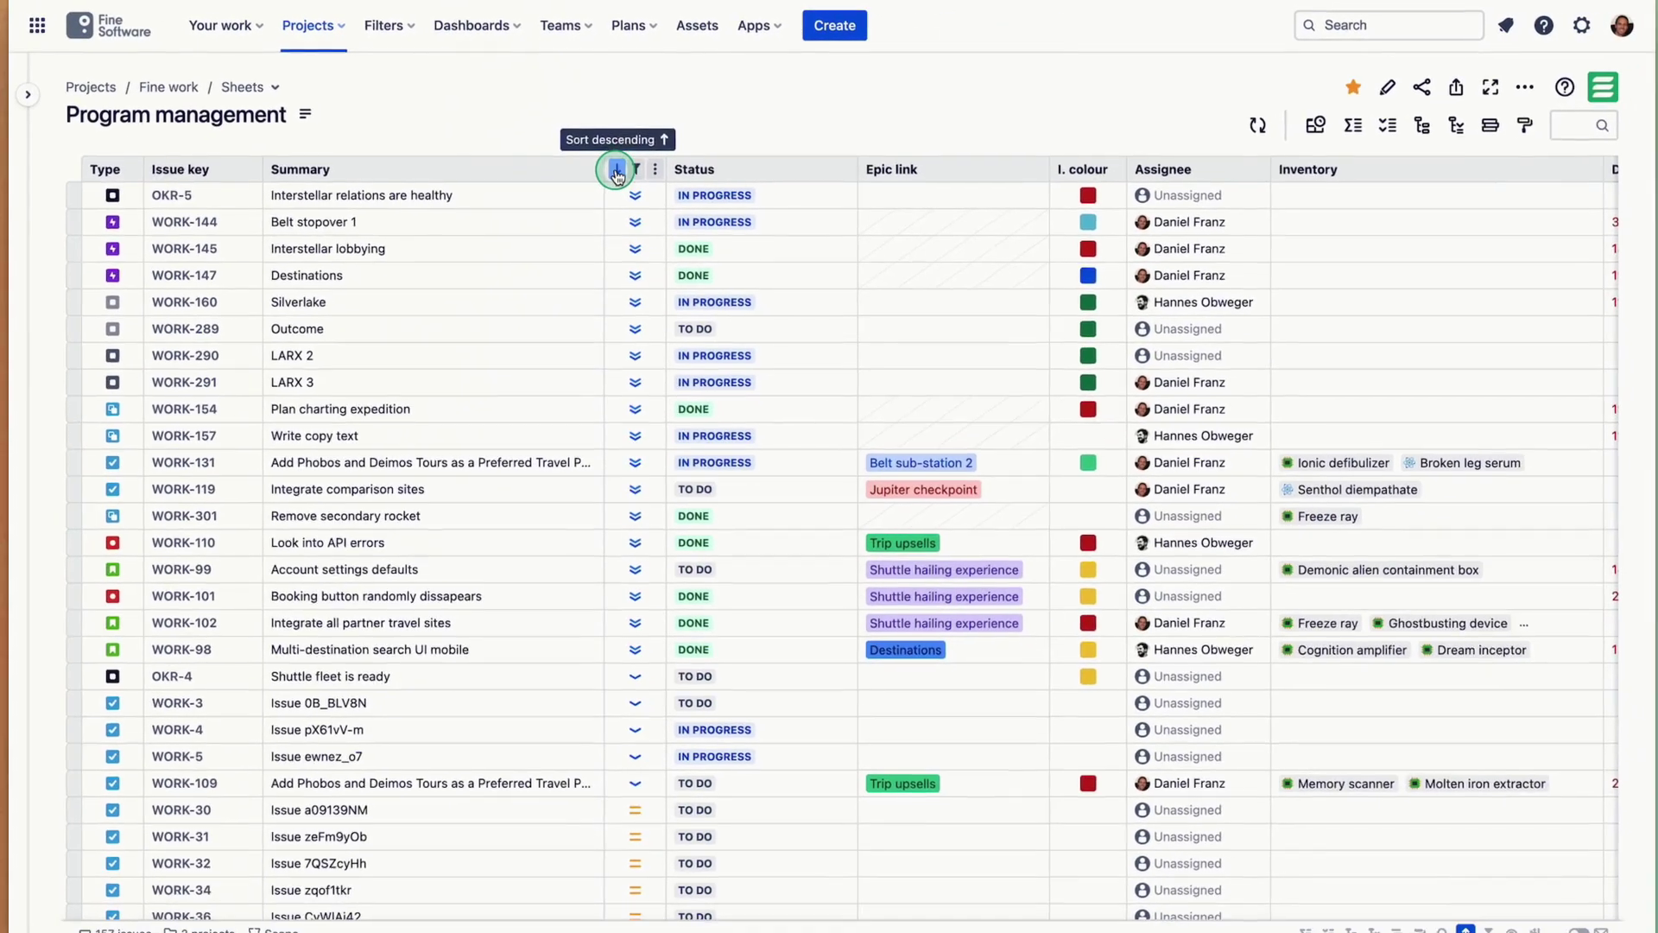
left_click(623, 194)
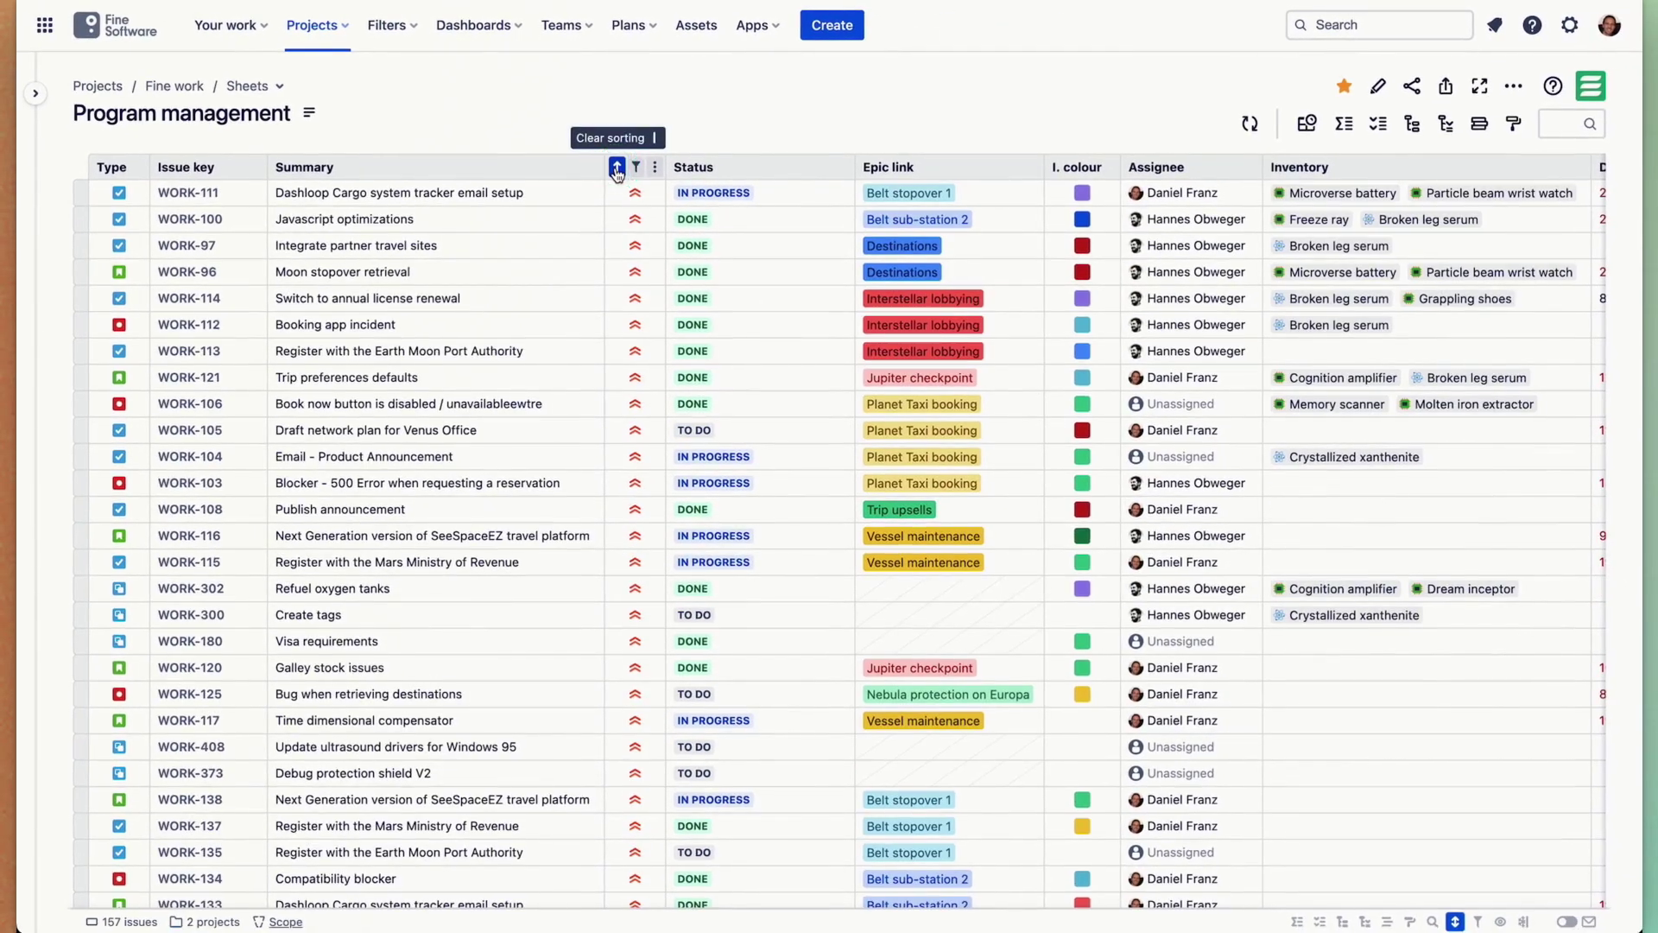
left_click(616, 168)
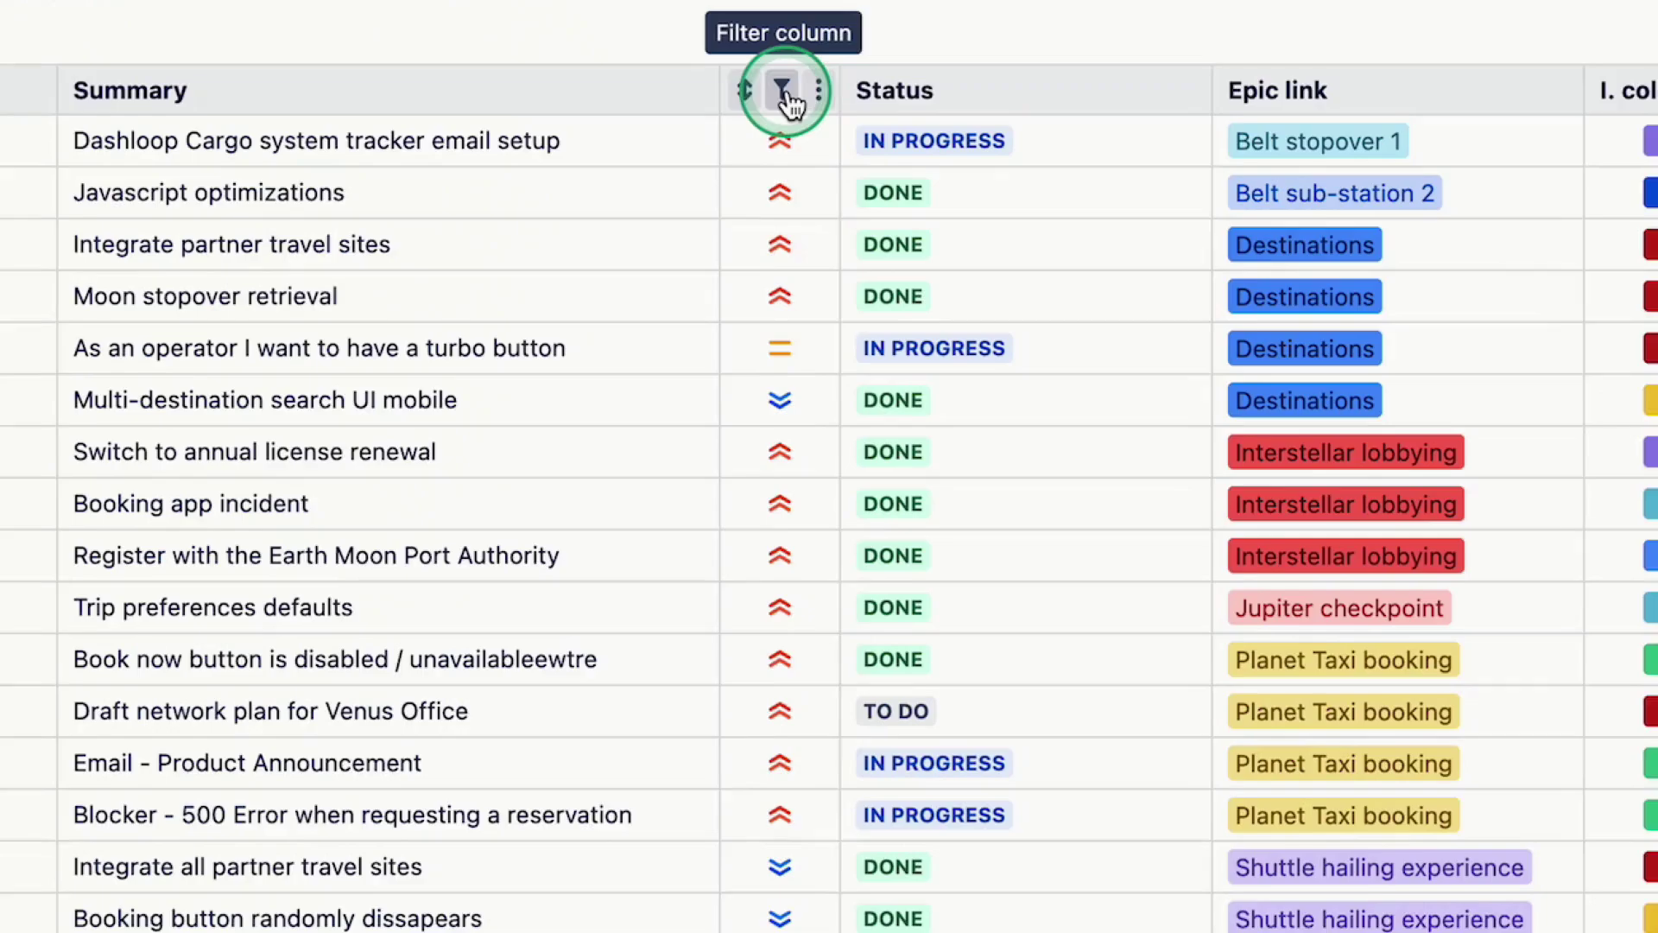
left_click(784, 90)
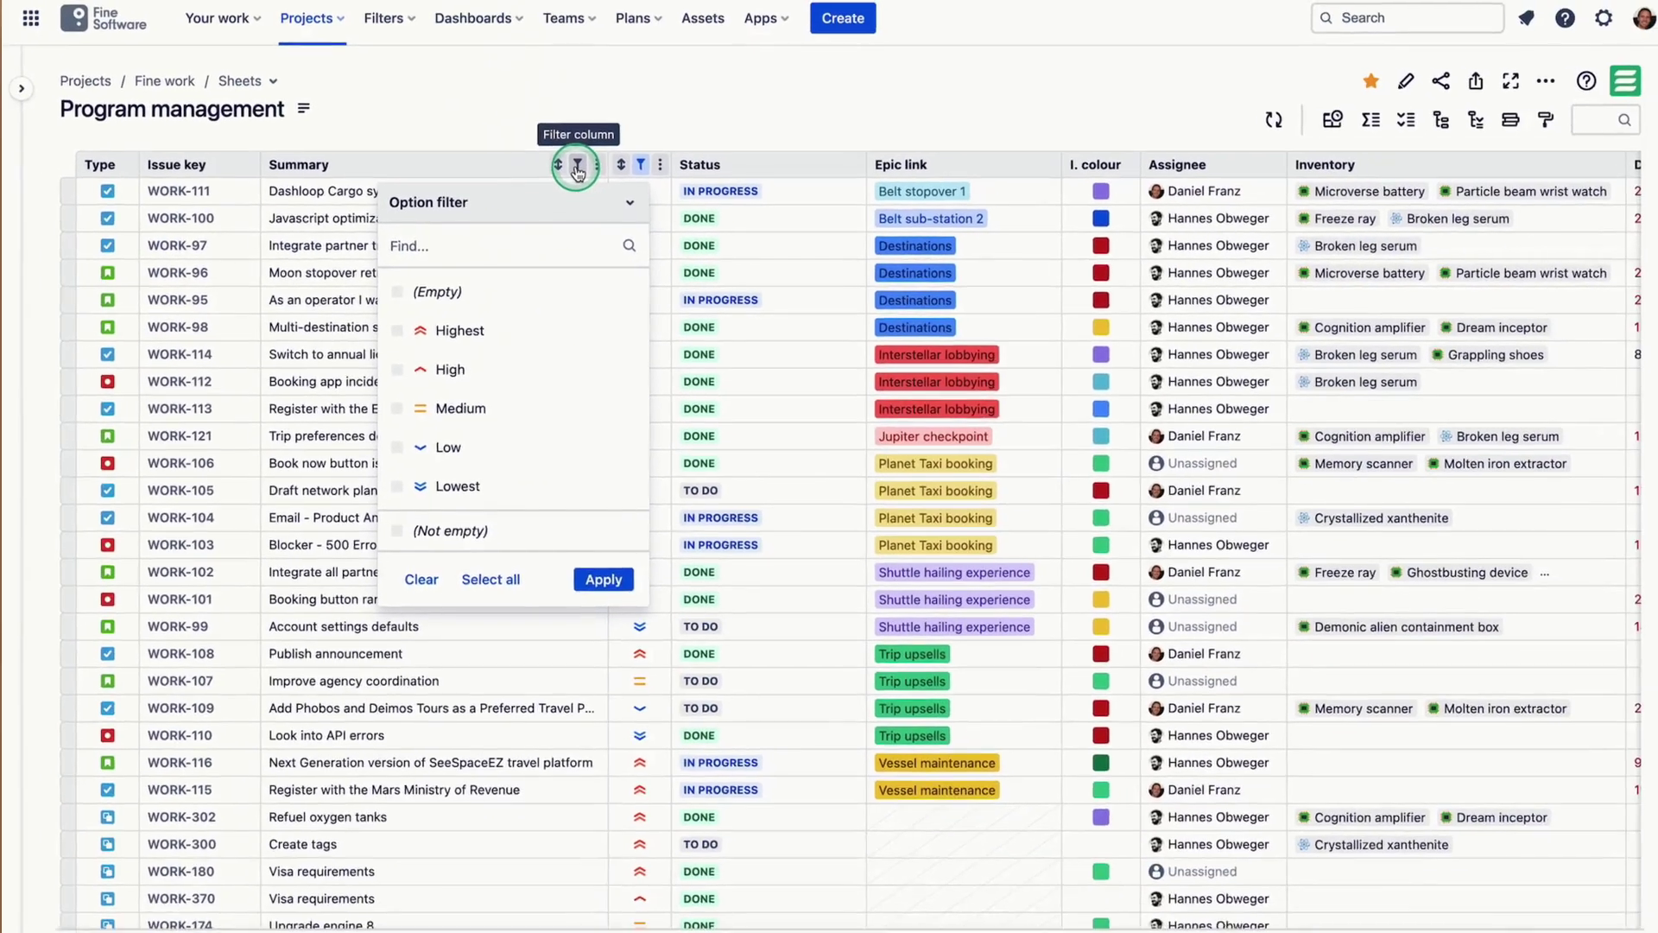
left_click(659, 89)
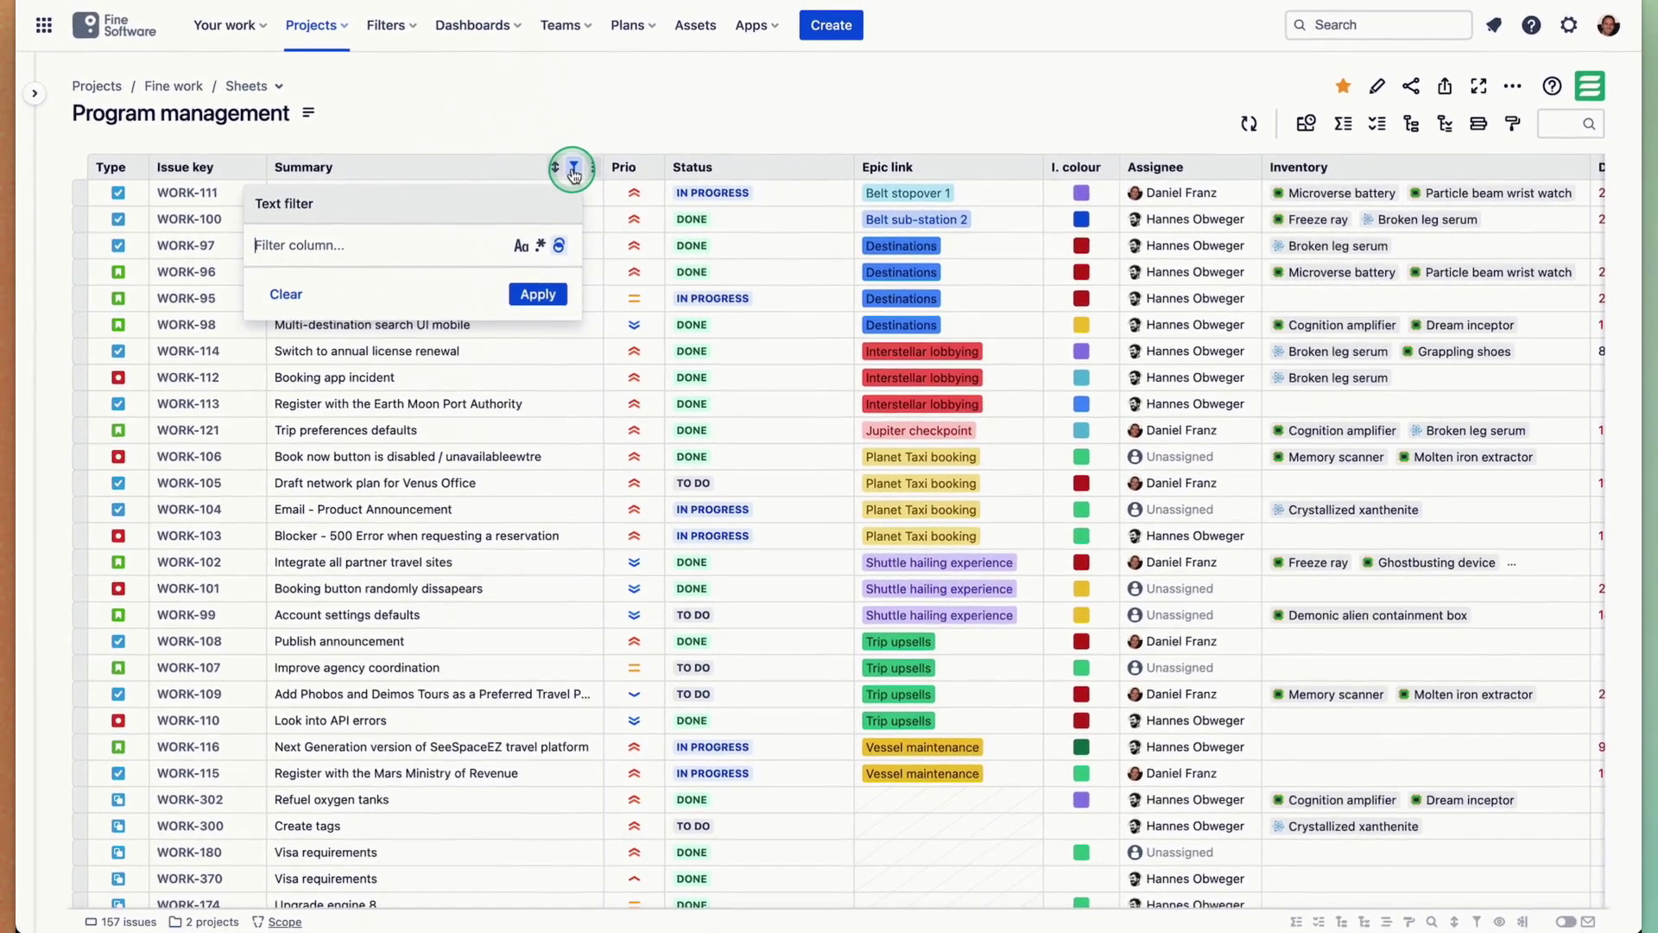
scroll(950, 207, "right", 10)
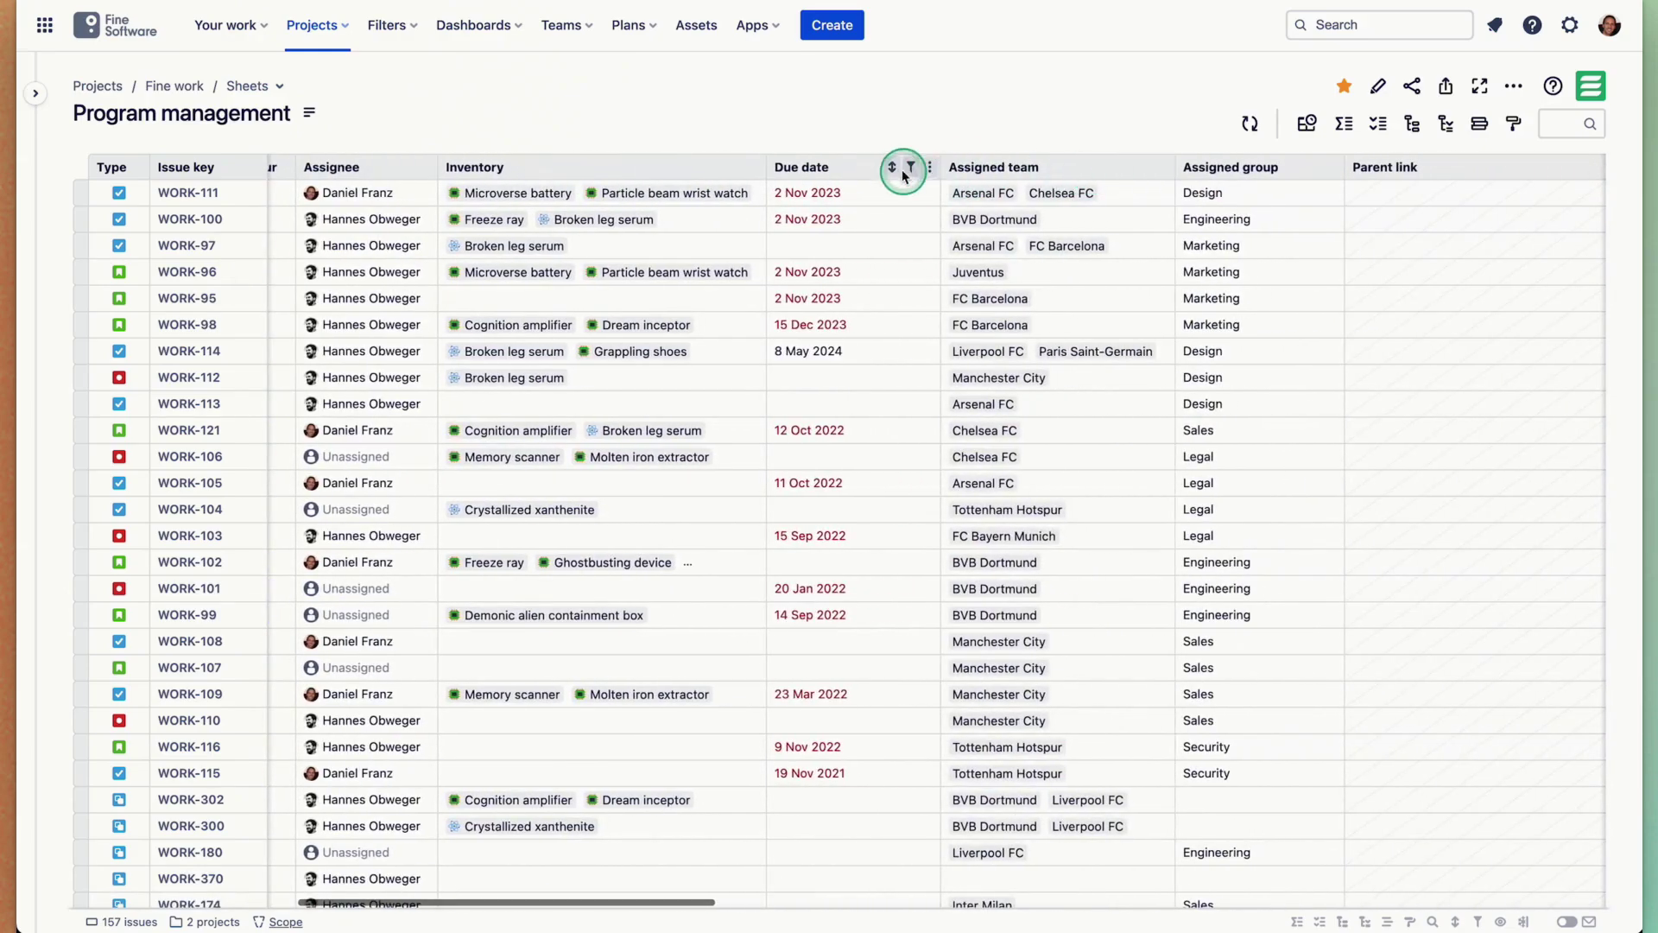
left_click(911, 168)
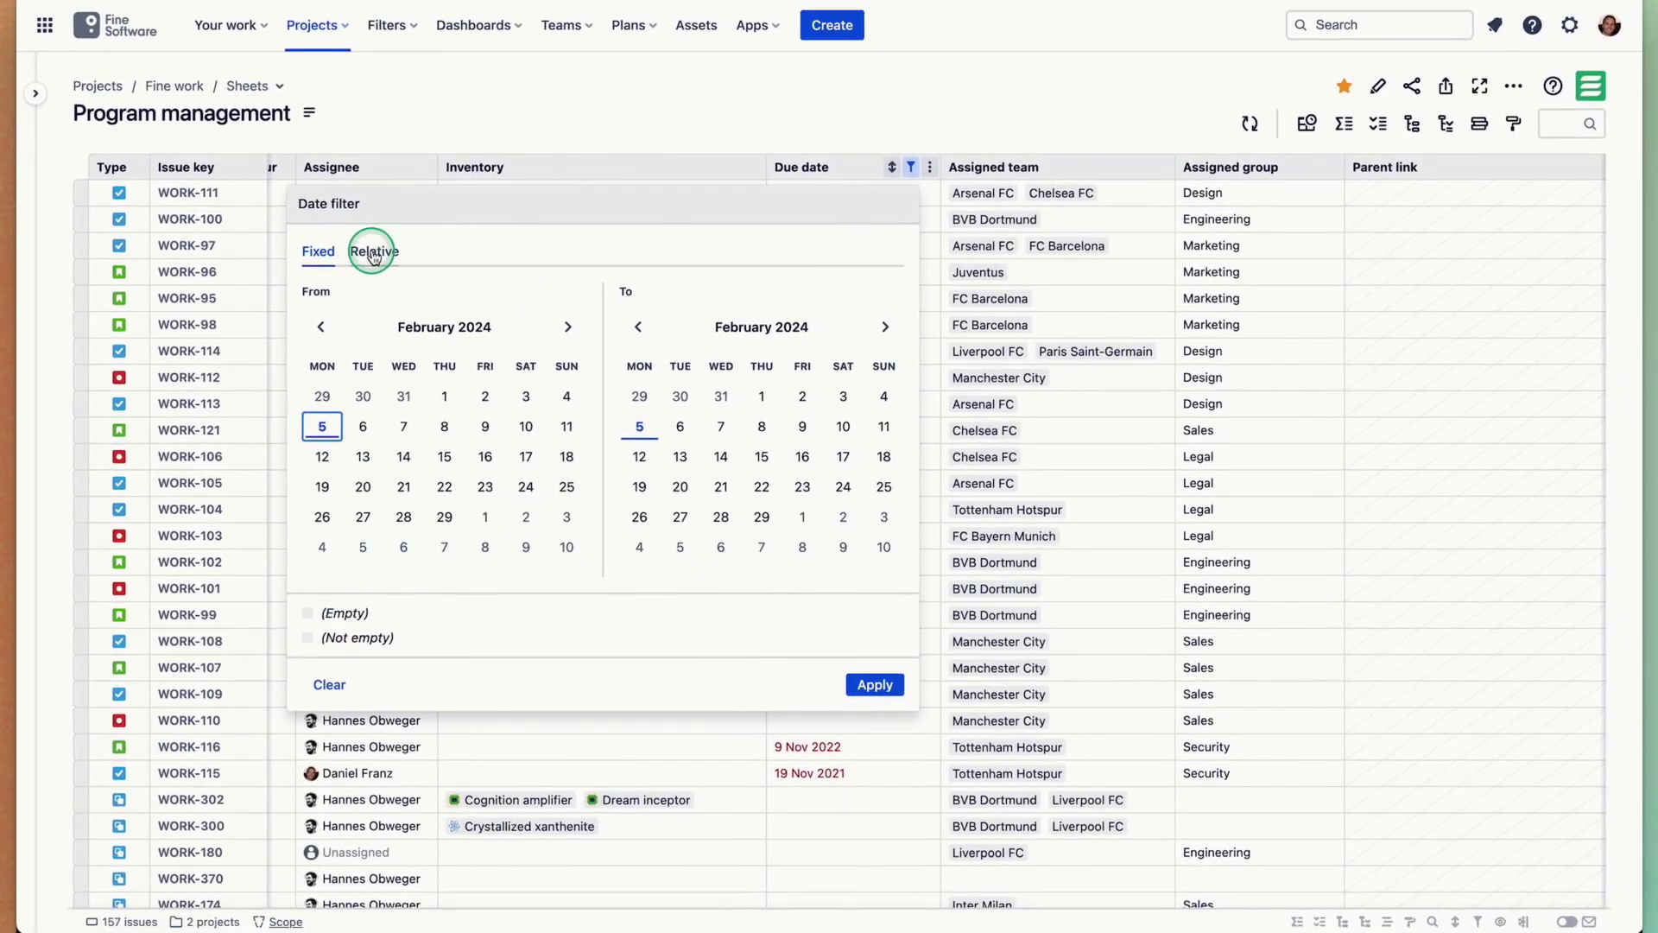
left_click(373, 253)
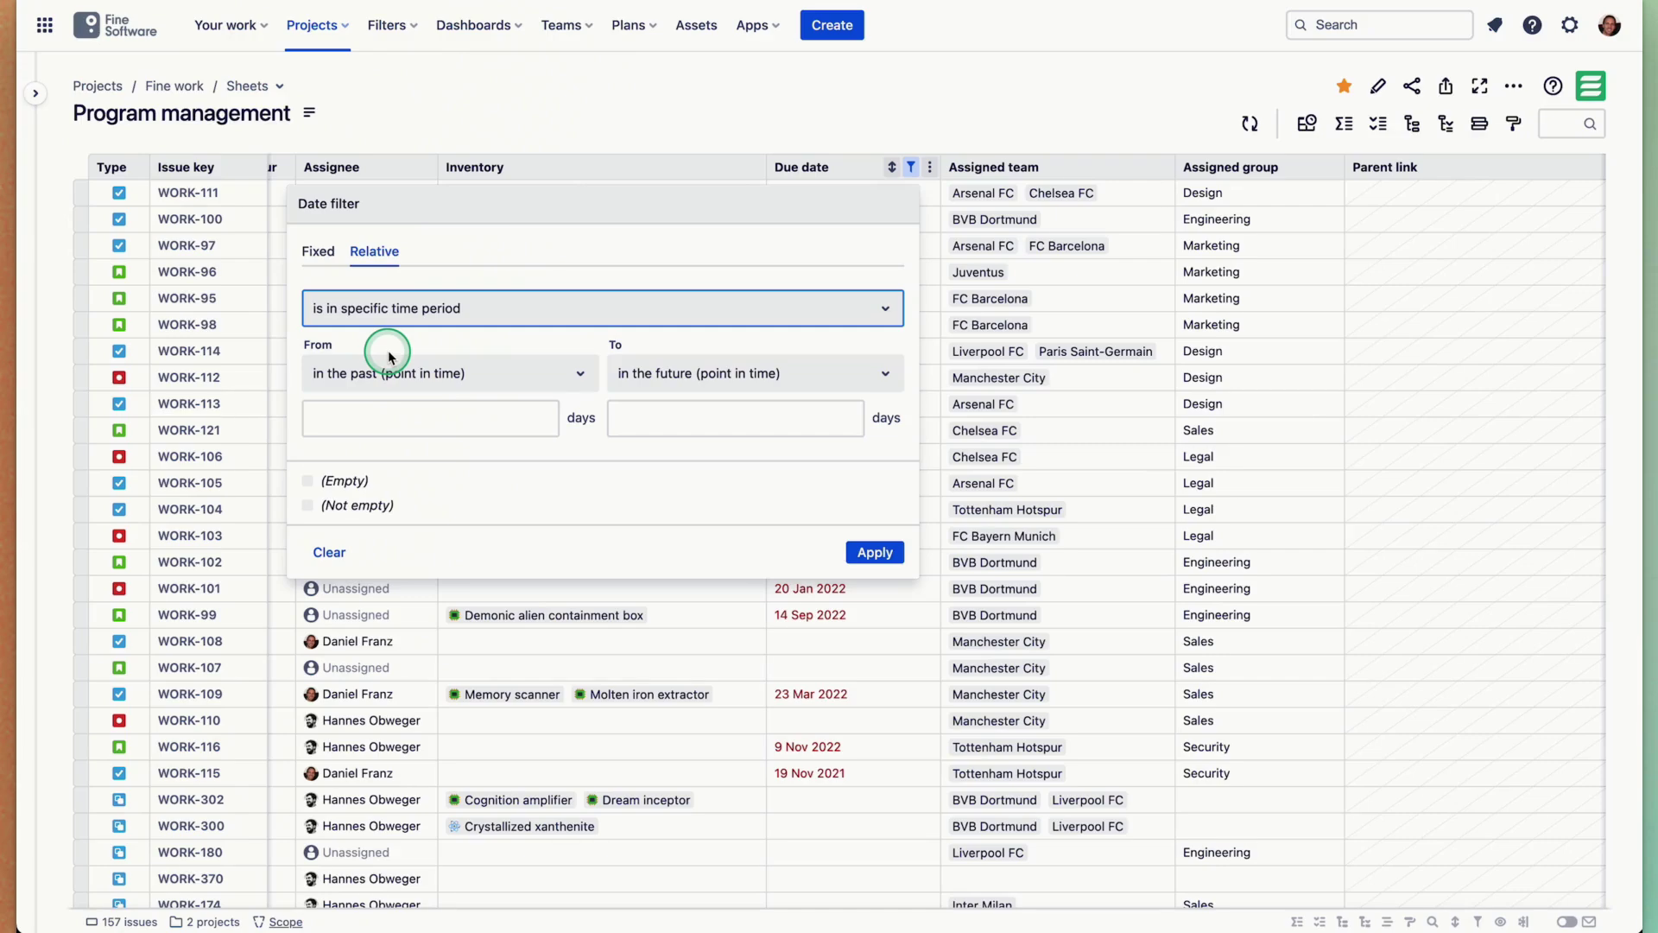
left_click(381, 311)
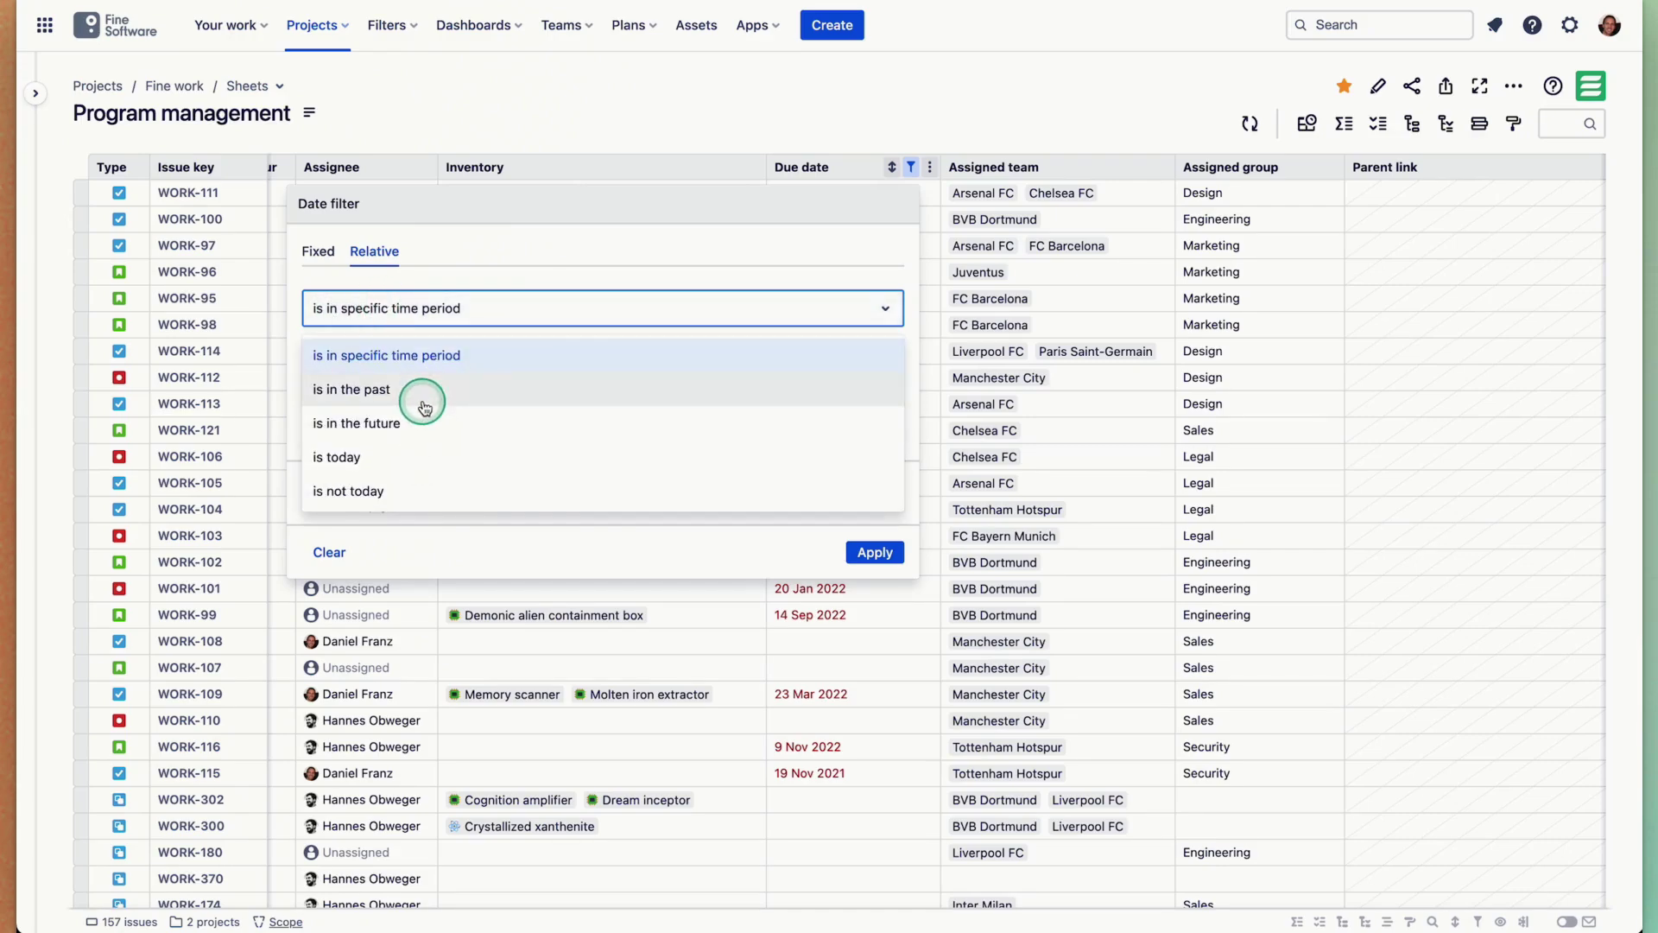
left_click(419, 271)
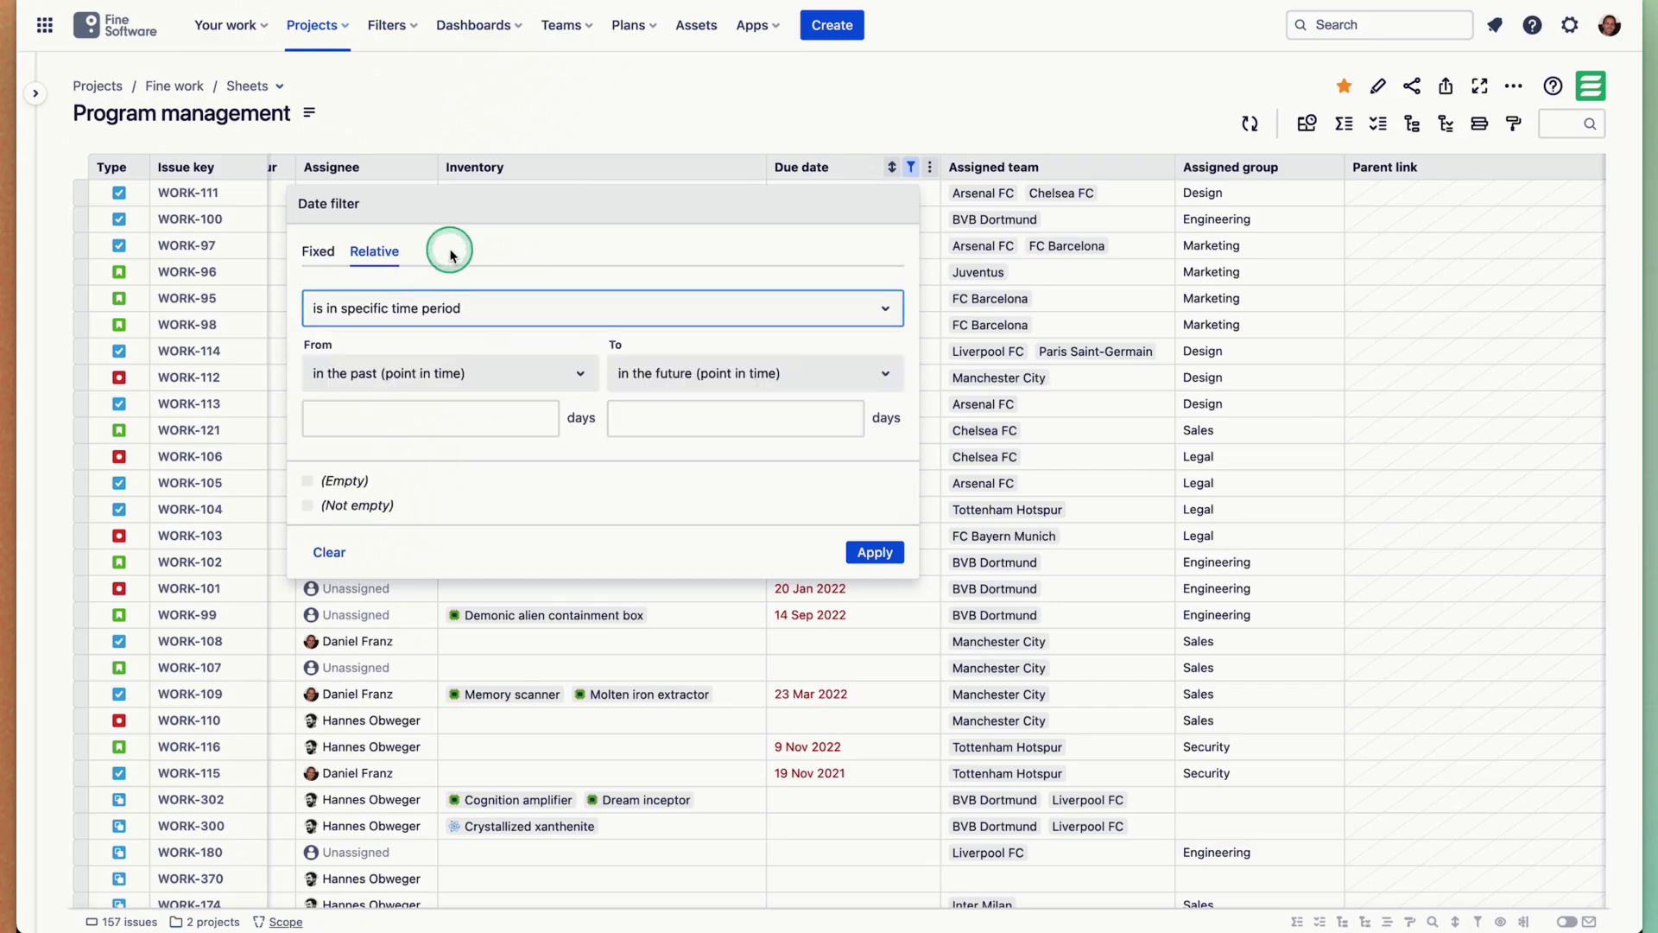
left_click(437, 375)
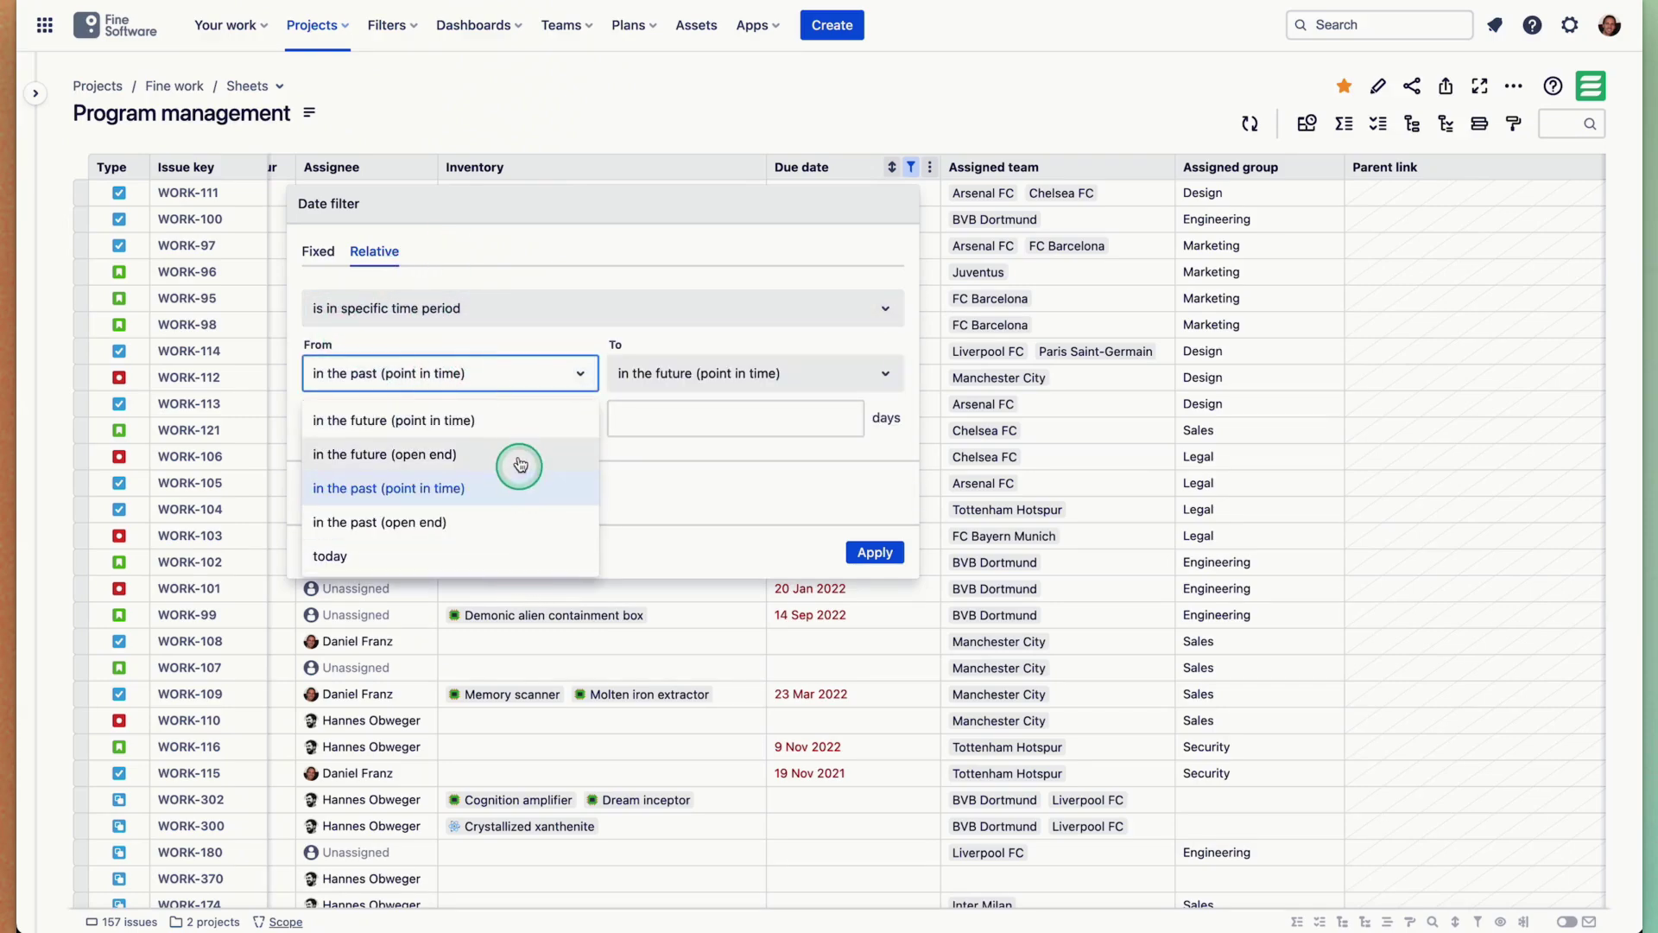
left_click(484, 525)
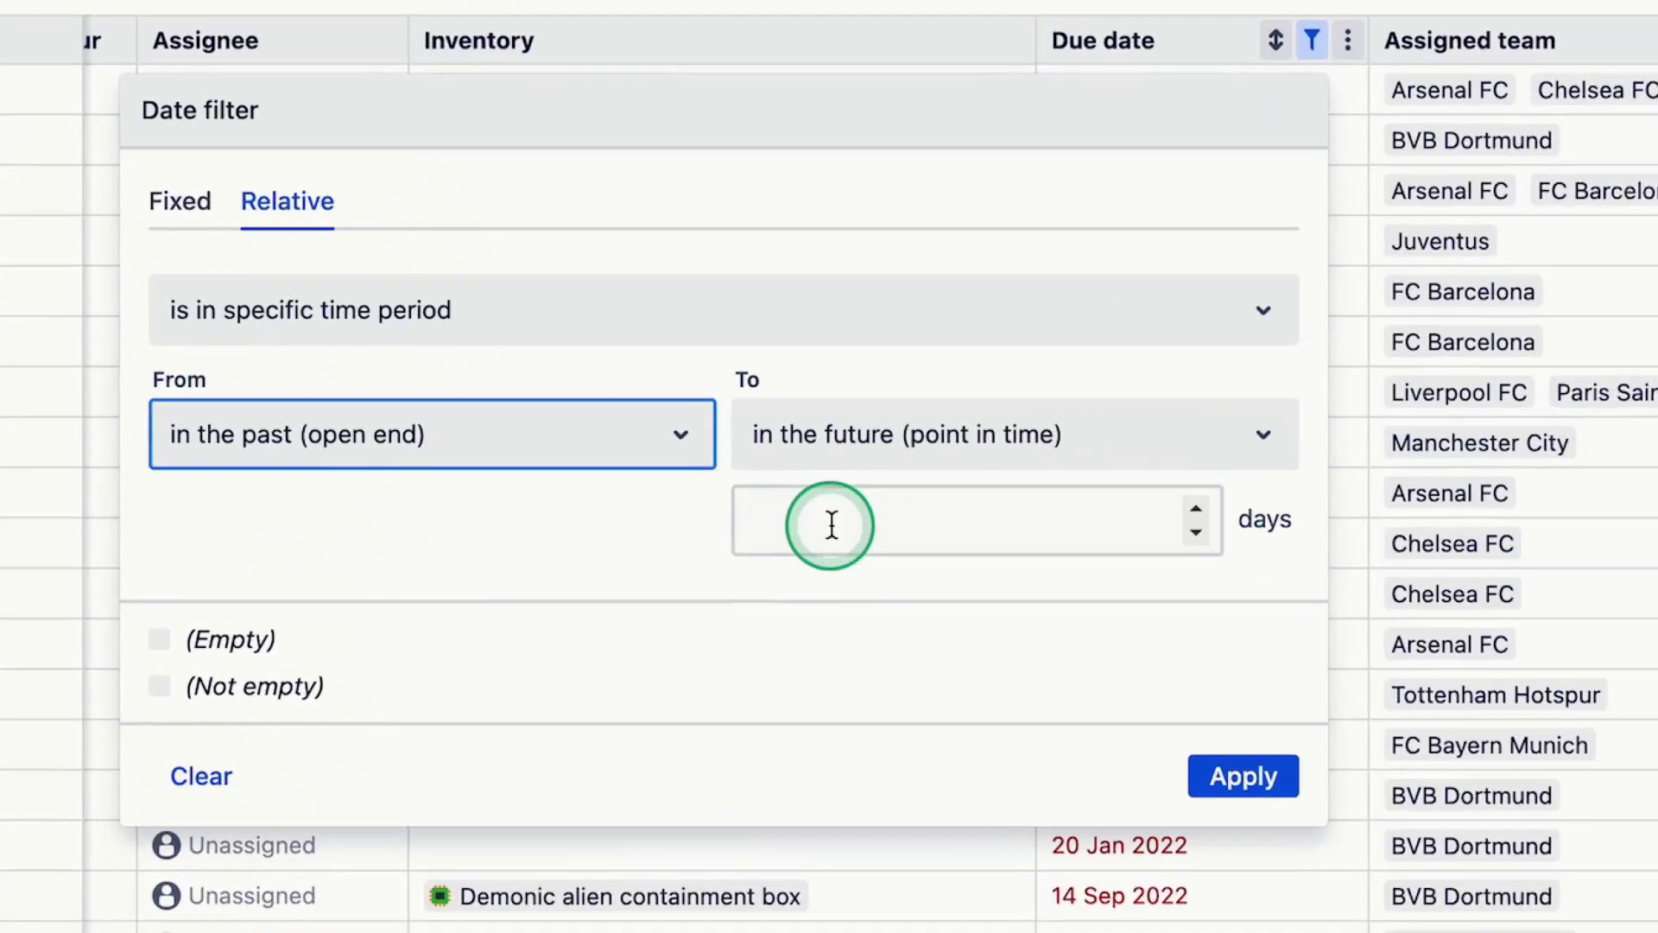
left_click(655, 420)
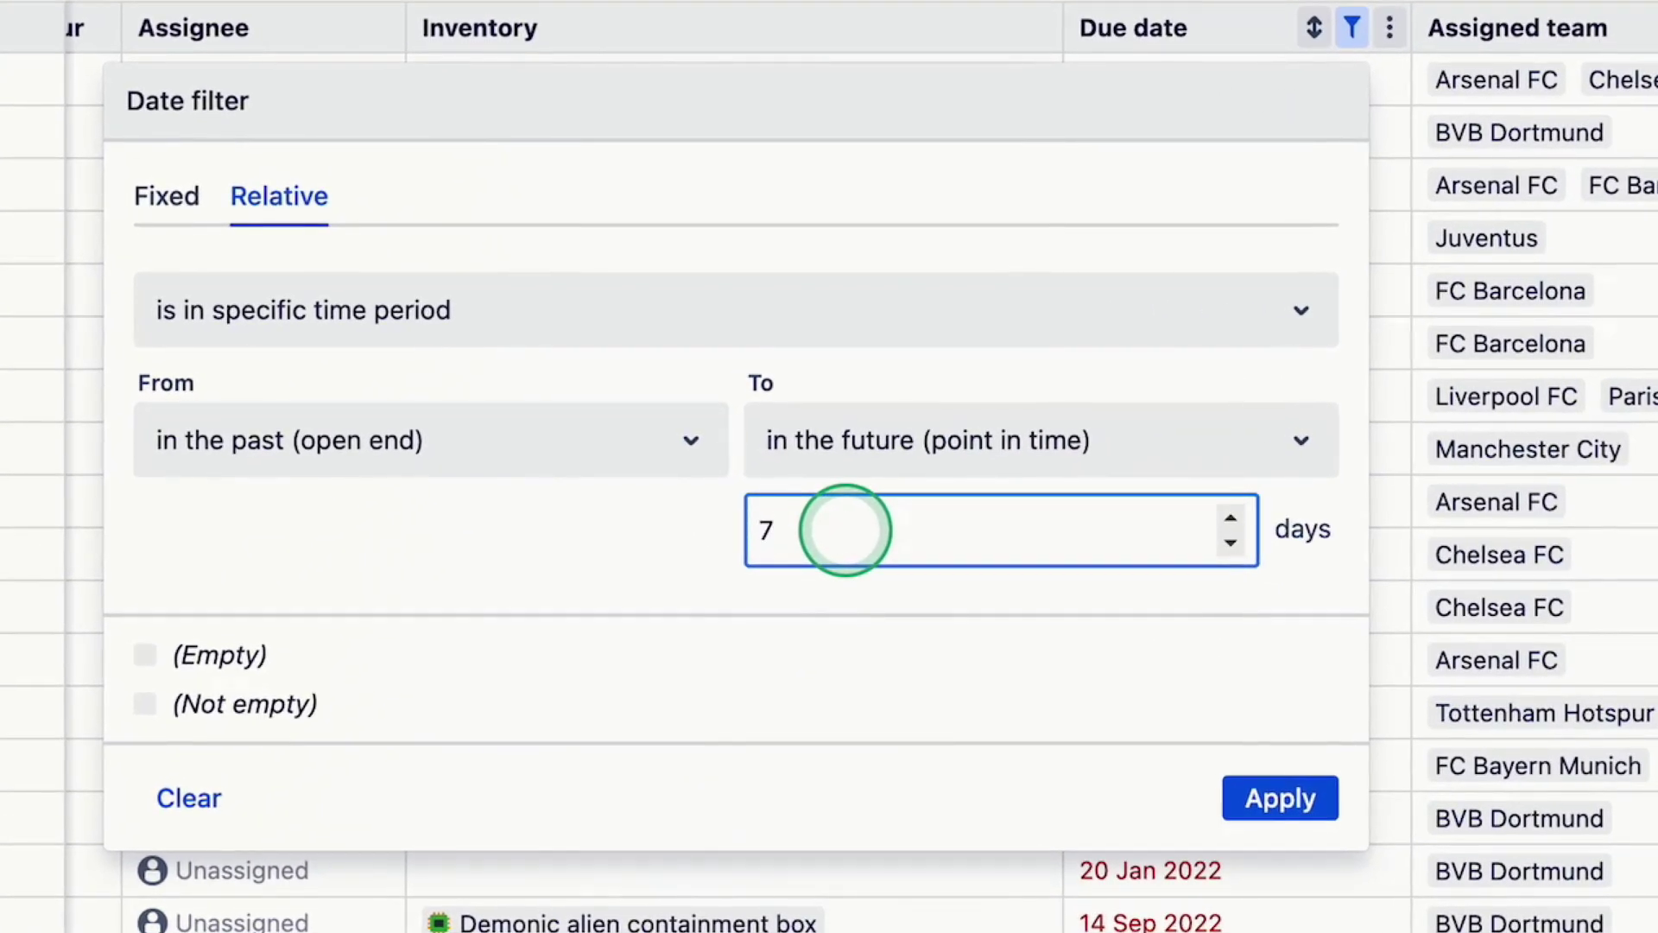
left_click(1278, 795)
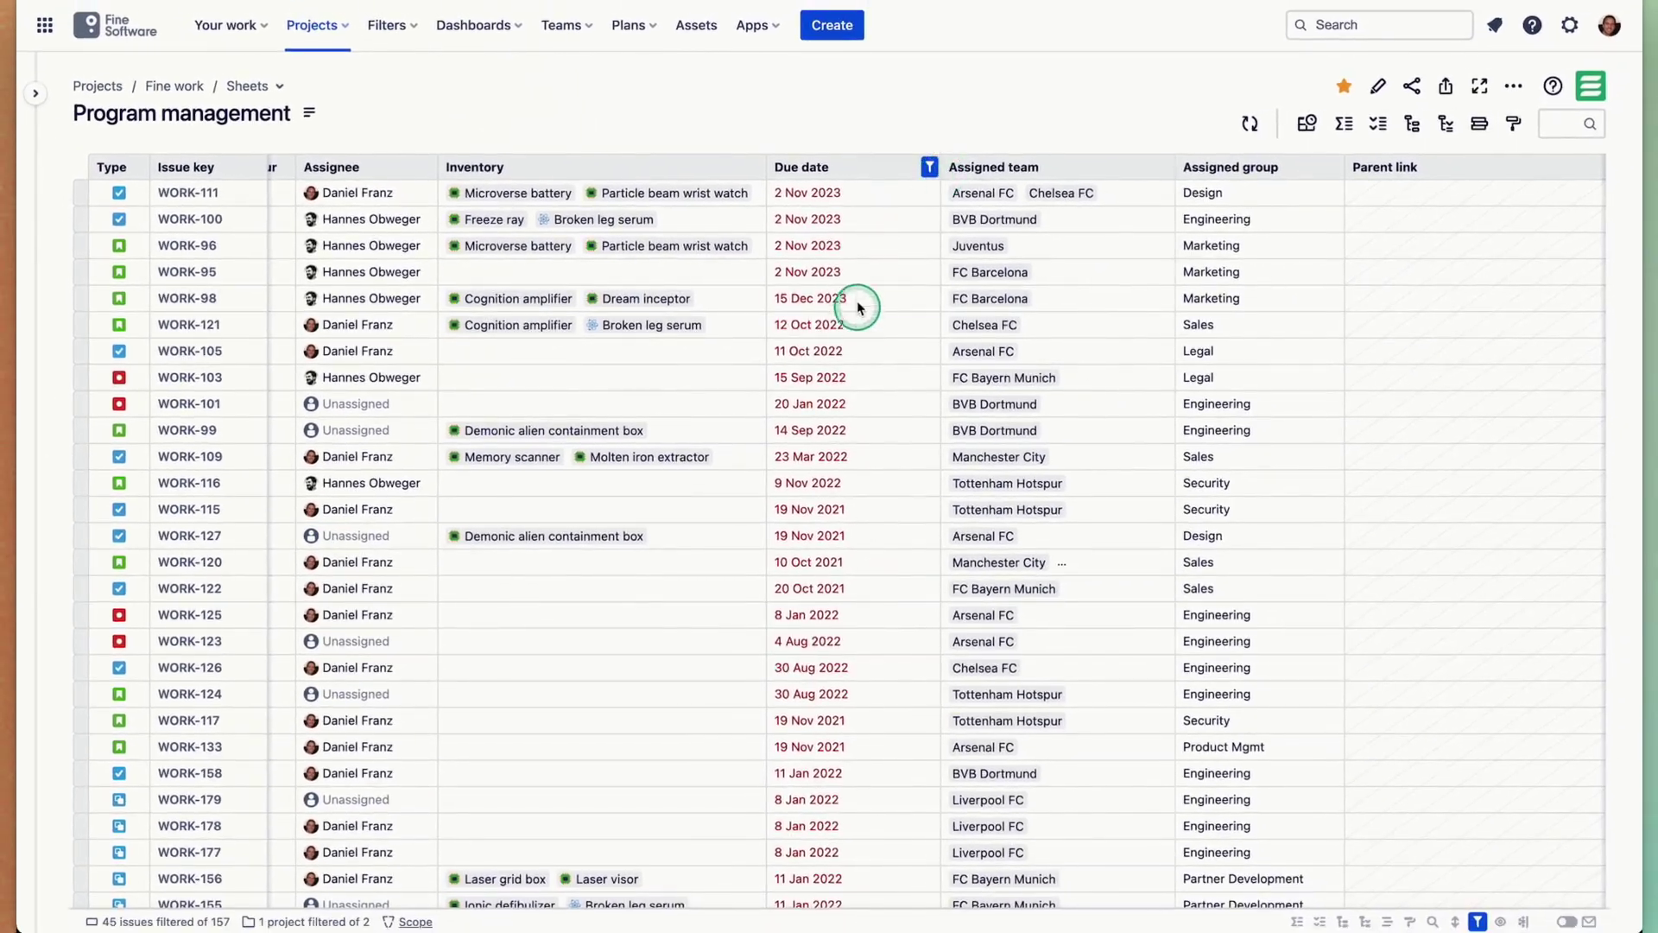
left_click_drag(859, 299, 859, 598)
left_click(842, 691)
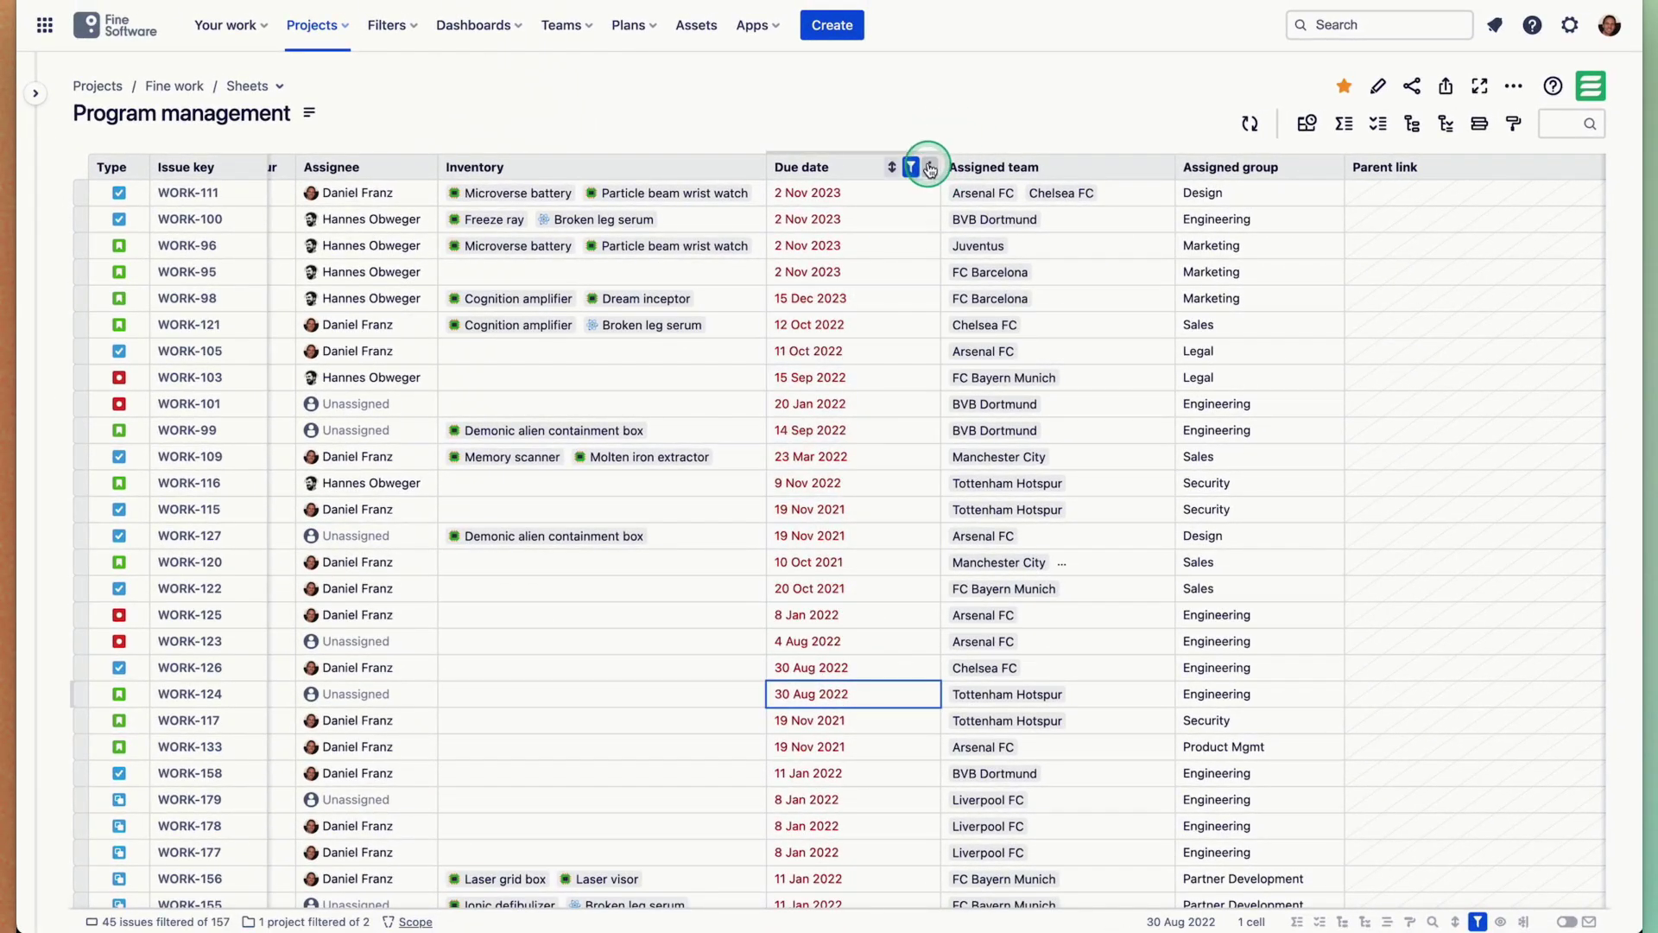
left_click(909, 166)
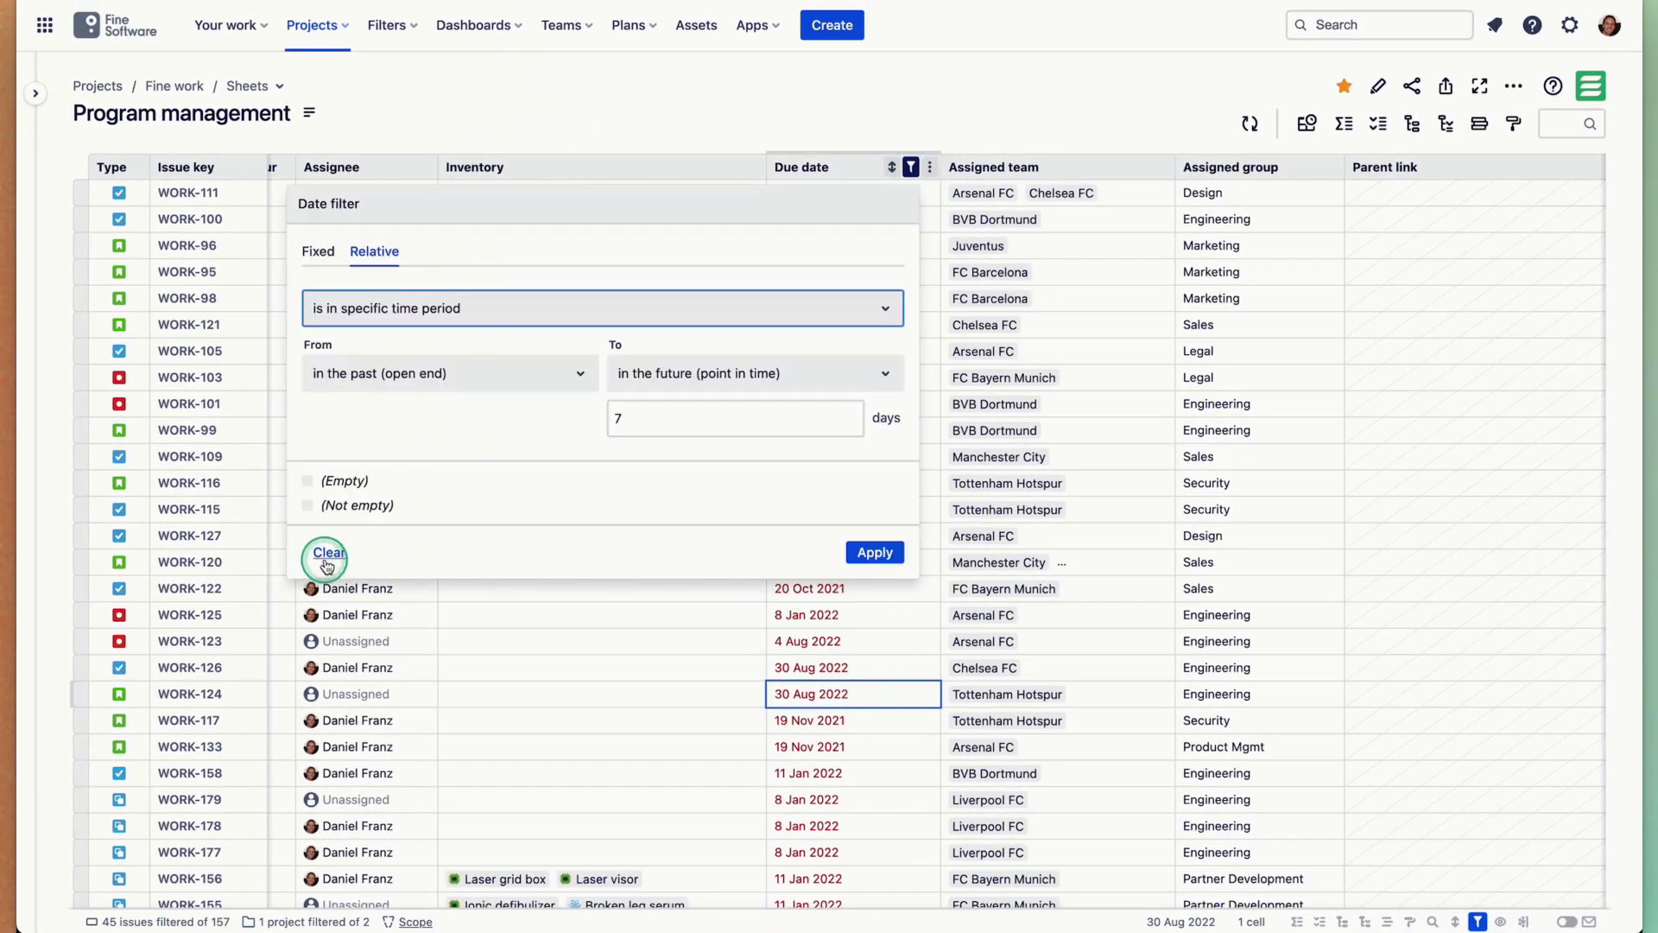
left_click(820, 720)
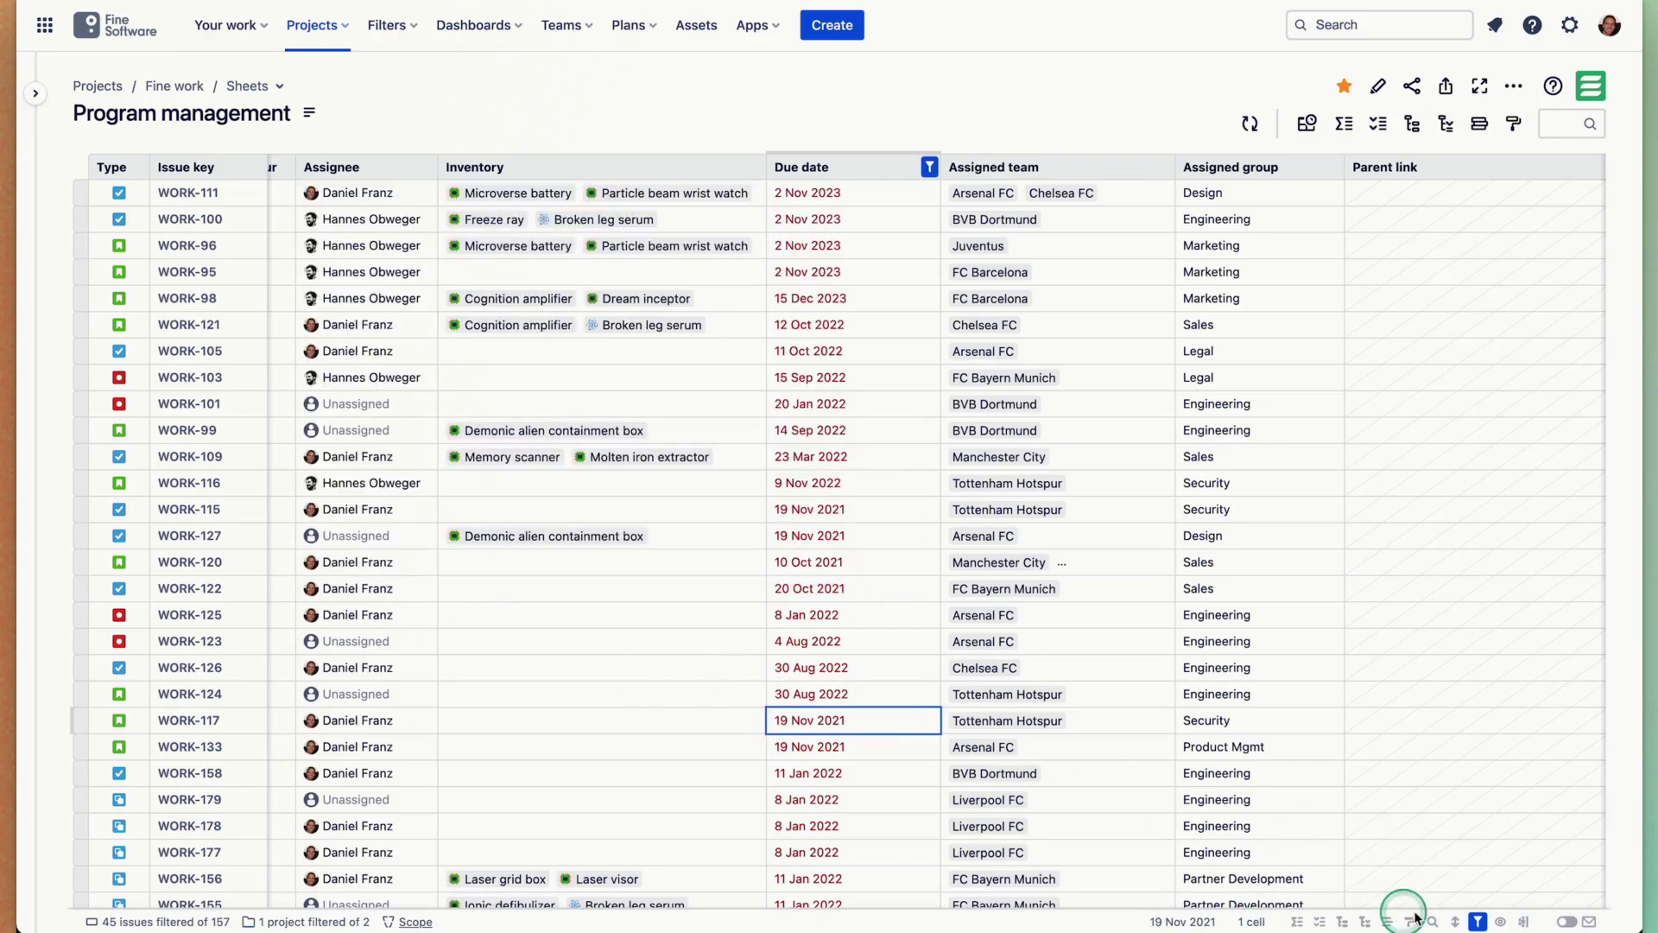
left_click(1479, 922)
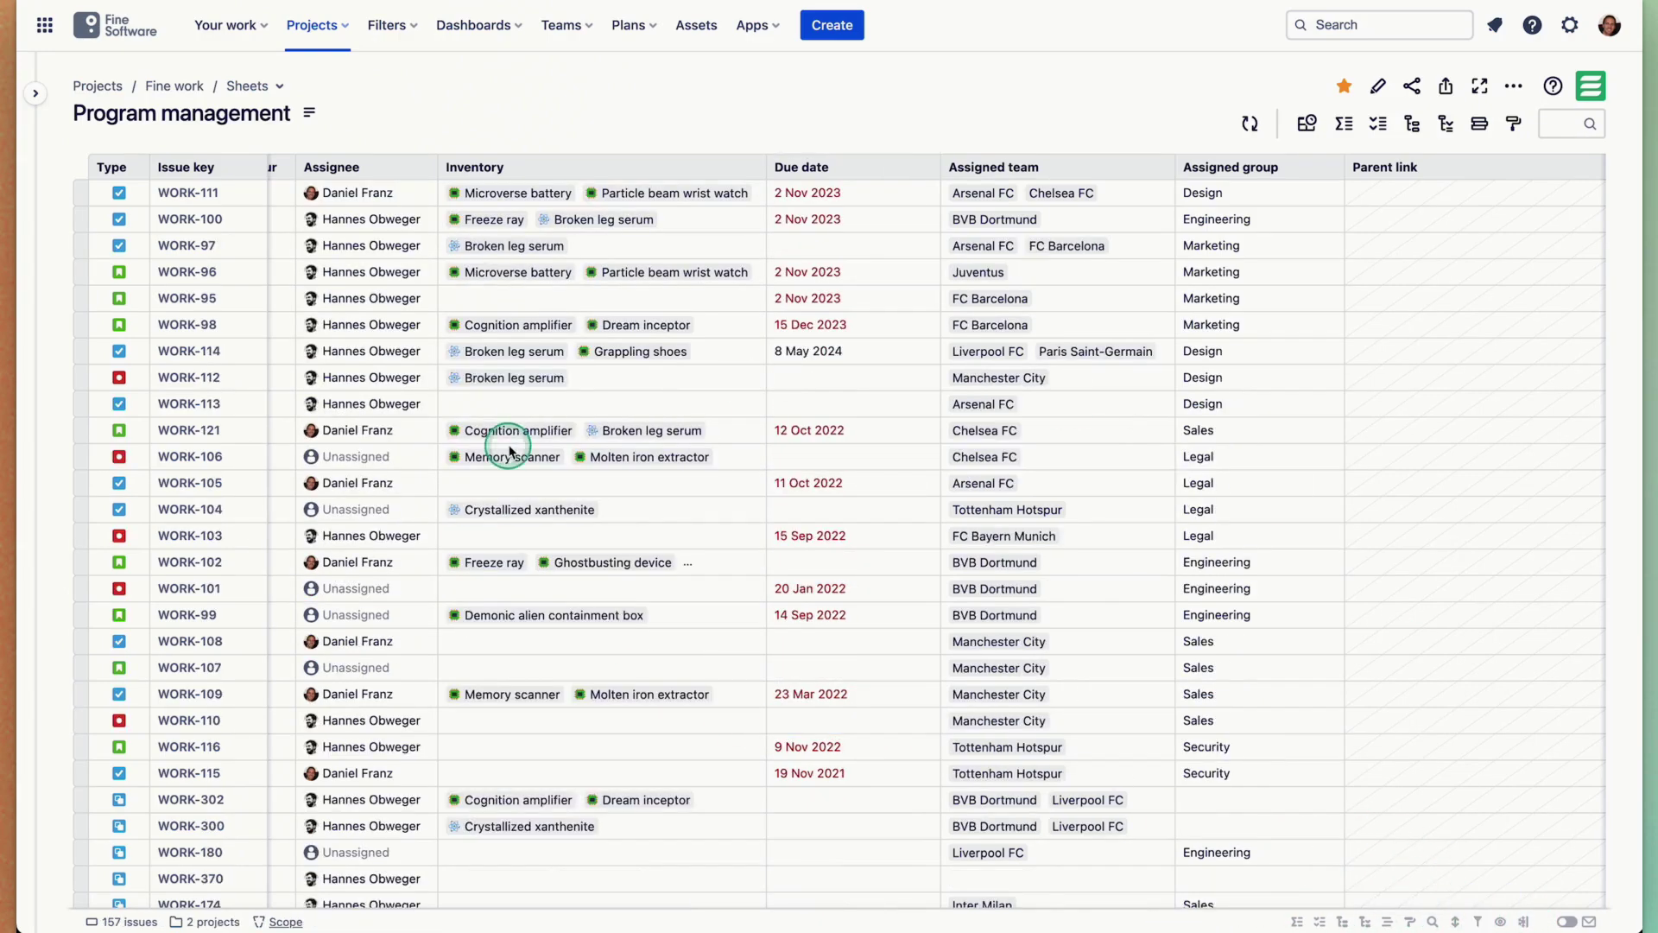
Redact the Due date column, then unredact it so dates like 15 Sep 2022 show.
left_click(930, 166)
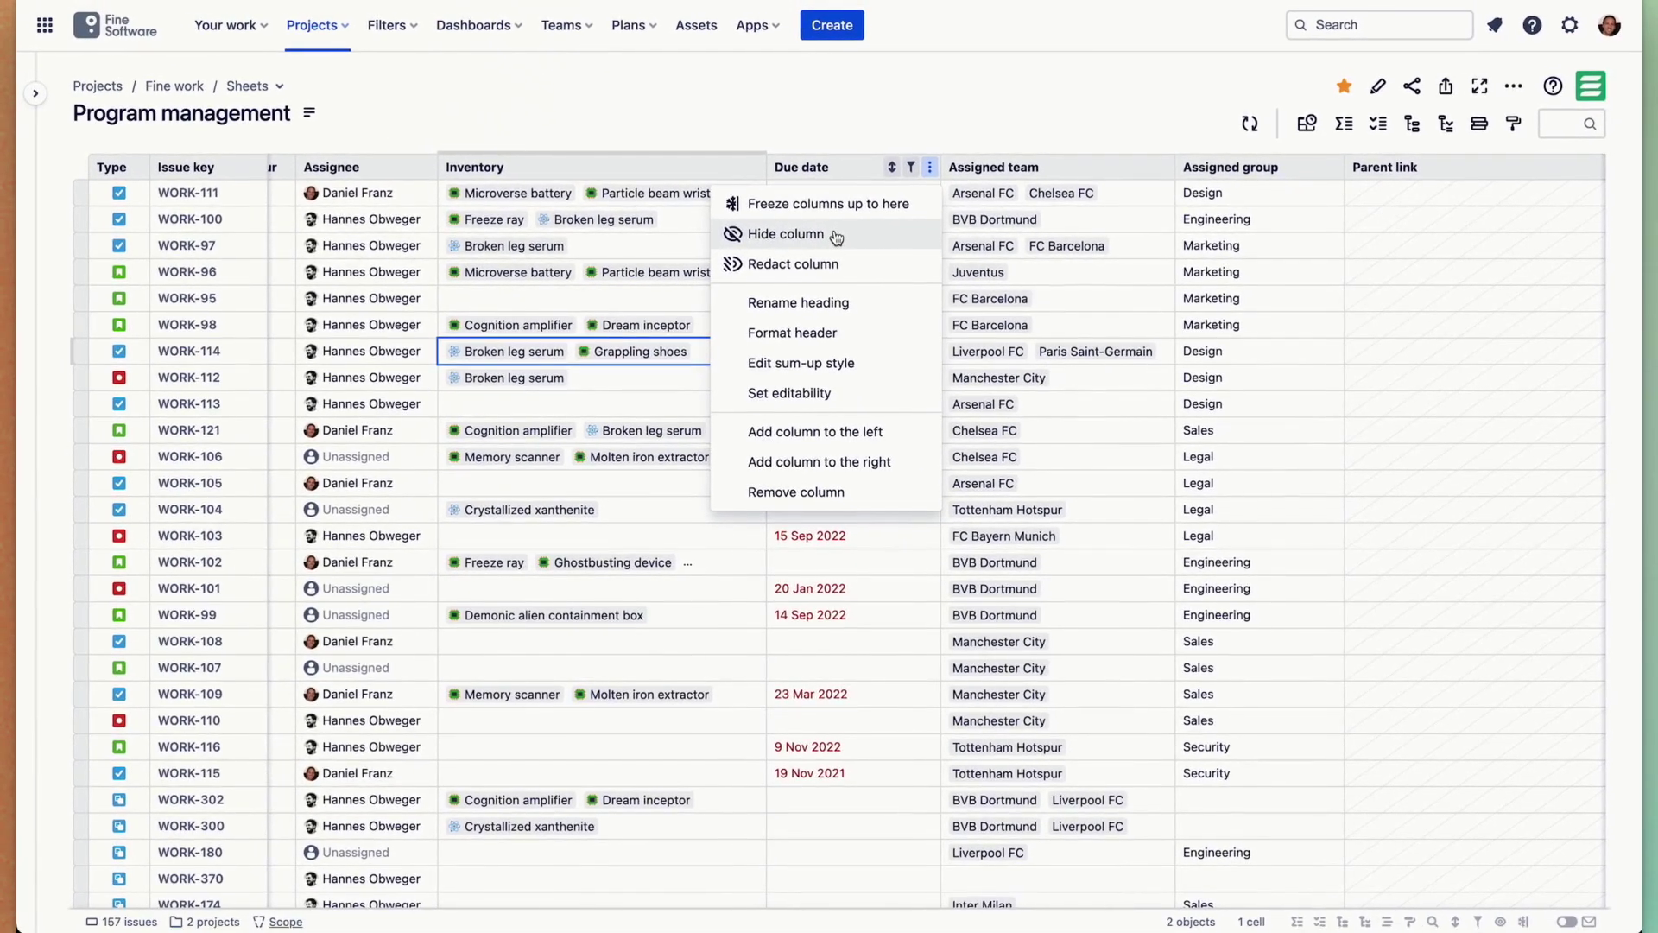
left_click(821, 264)
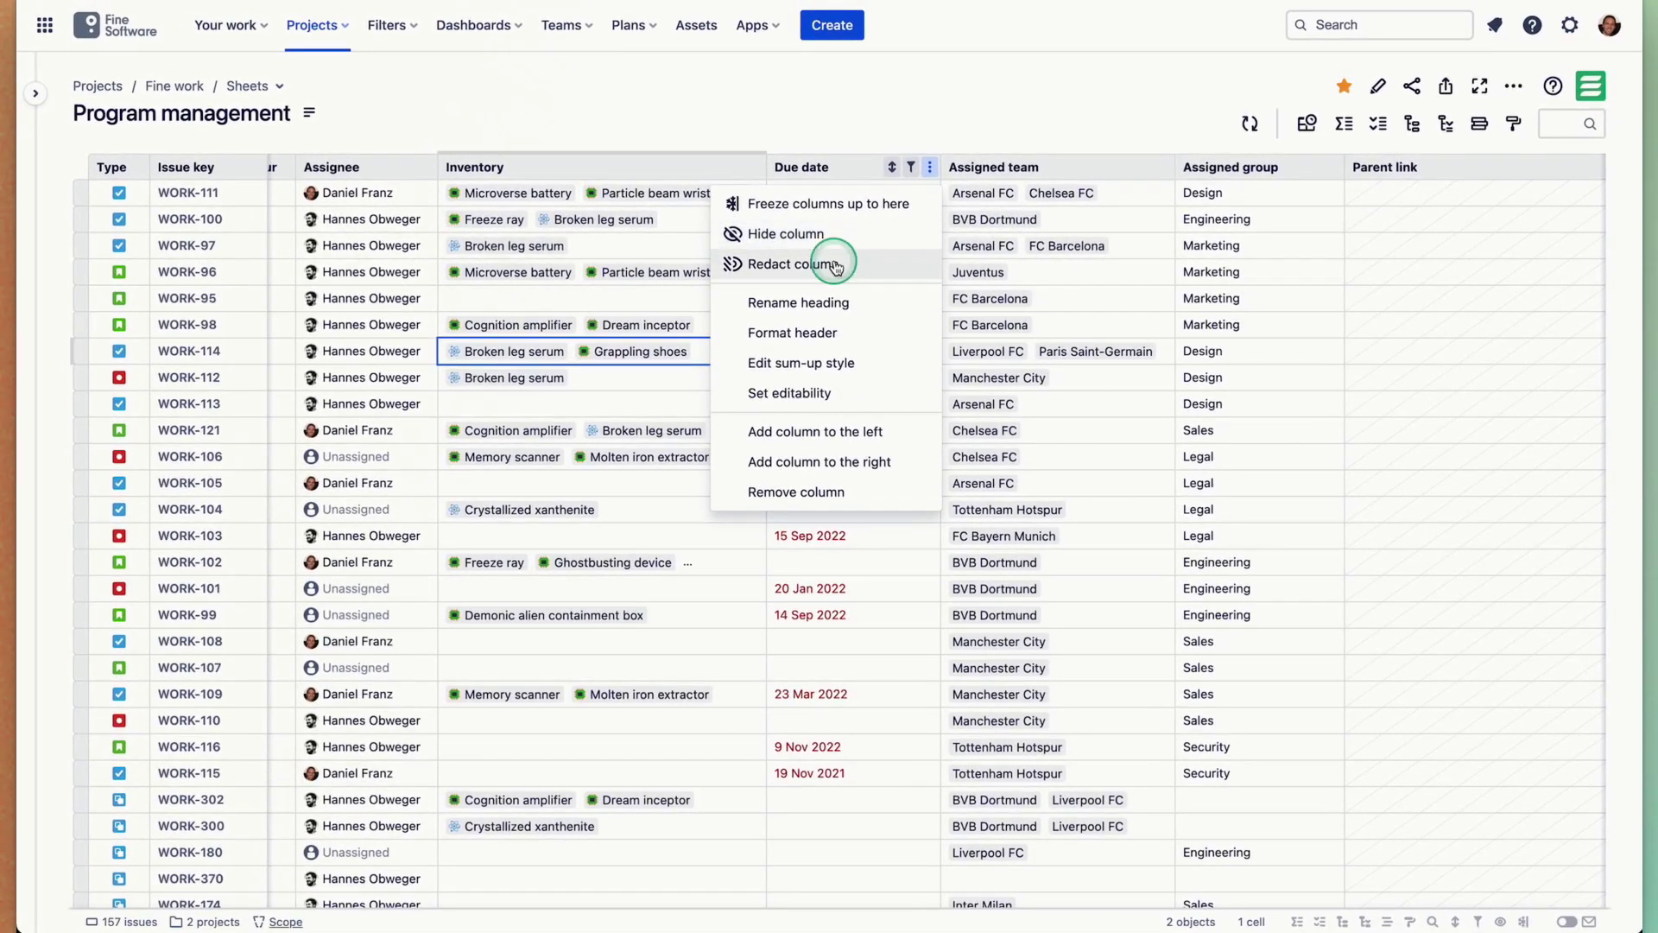
left_click(929, 167)
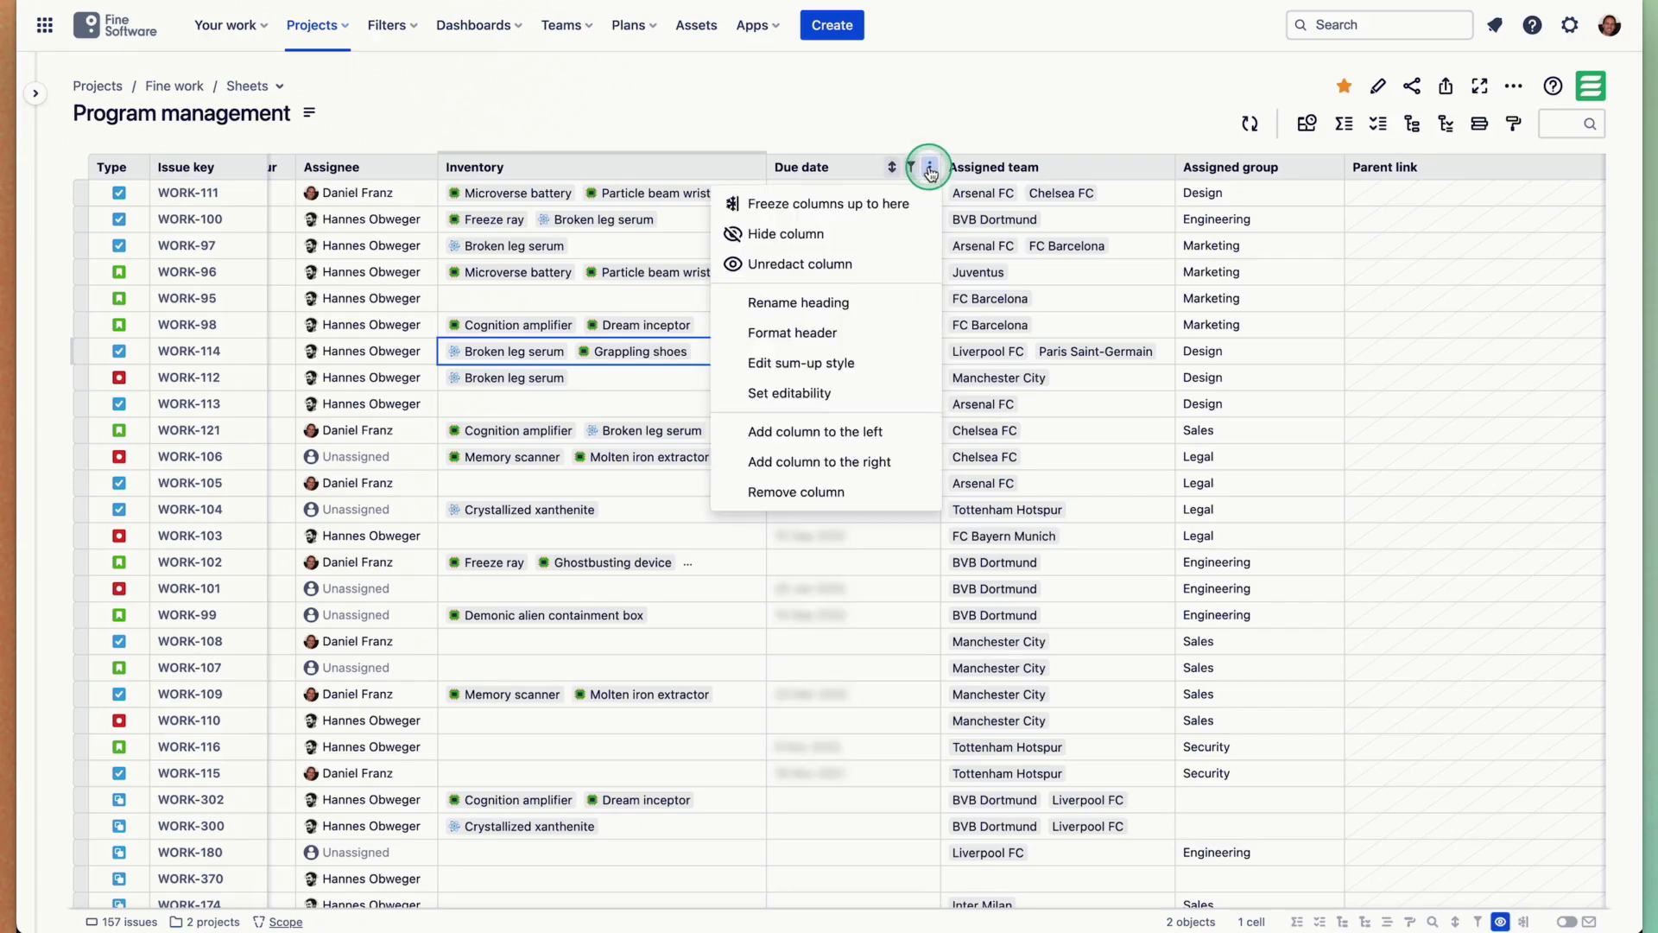
left_click(844, 265)
left_click(929, 167)
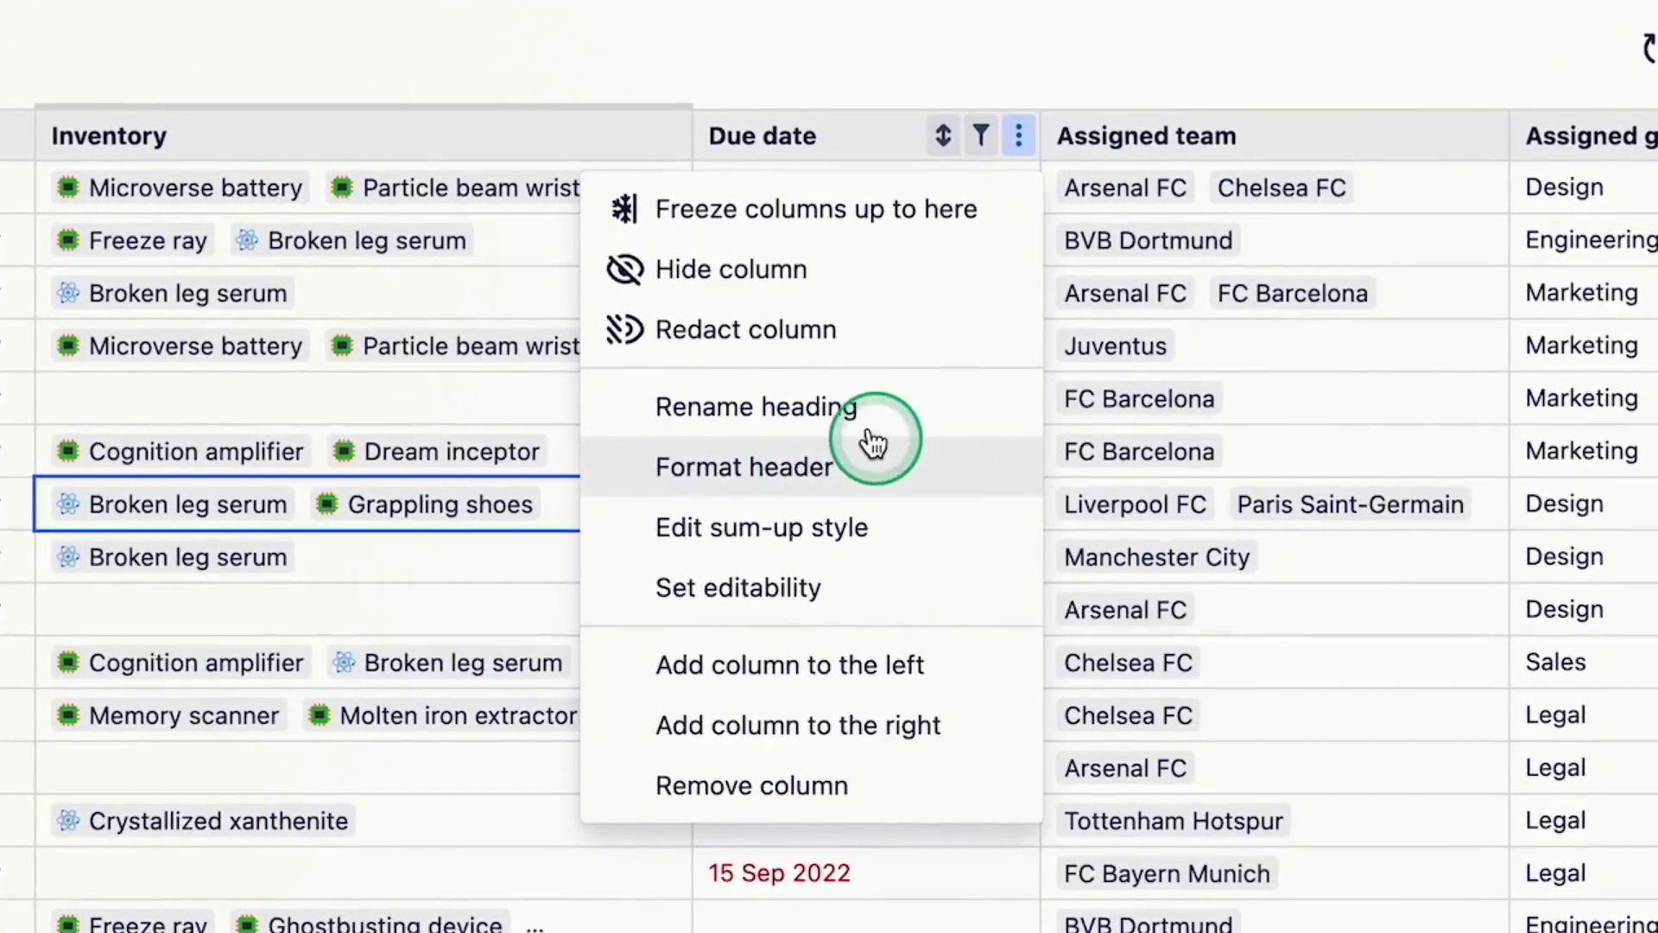
left_click(812, 369)
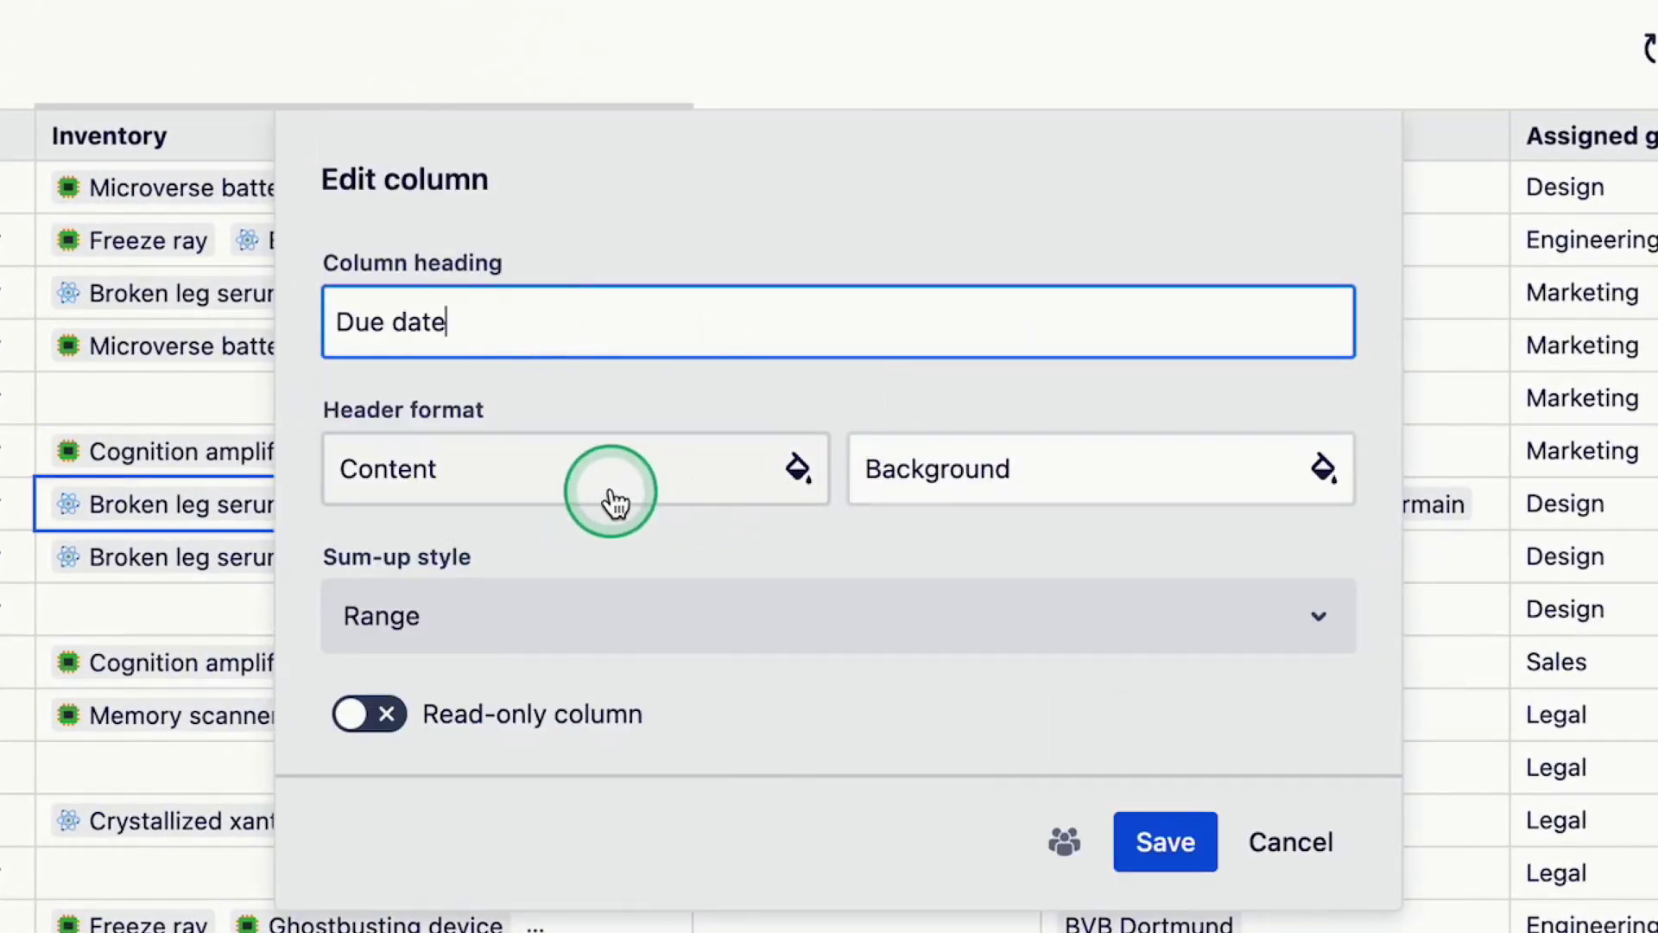
left_click(615, 503)
left_click(1041, 470)
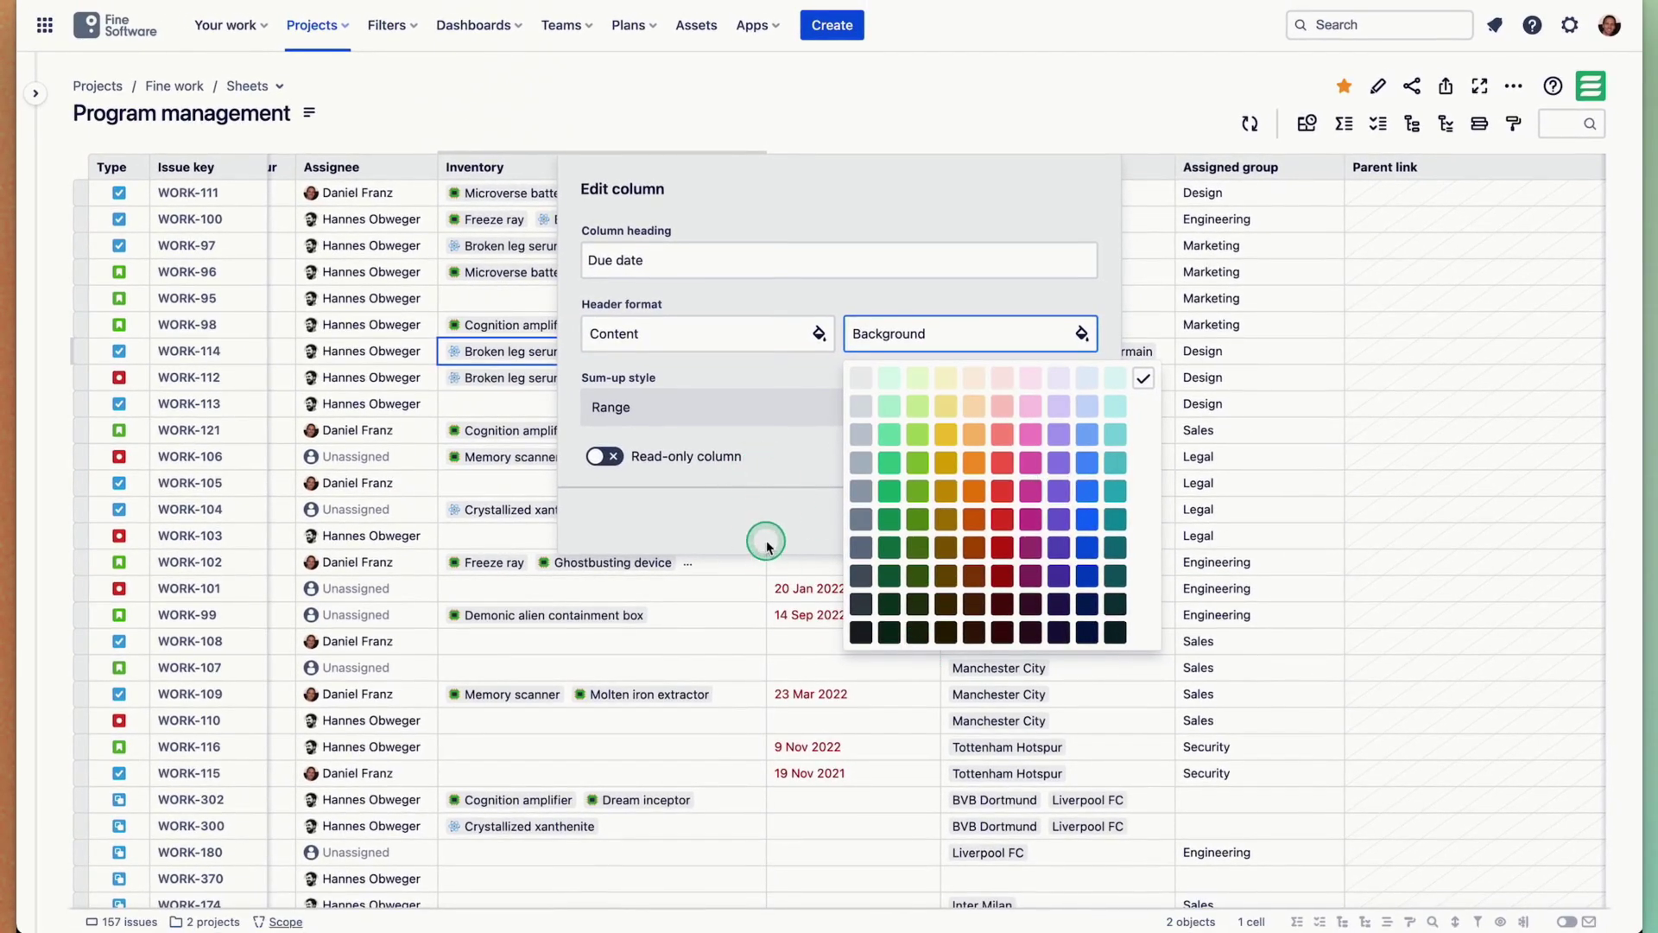
left_click(773, 489)
left_click(1065, 521)
left_click(797, 380)
scroll(797, 380, "right", 10)
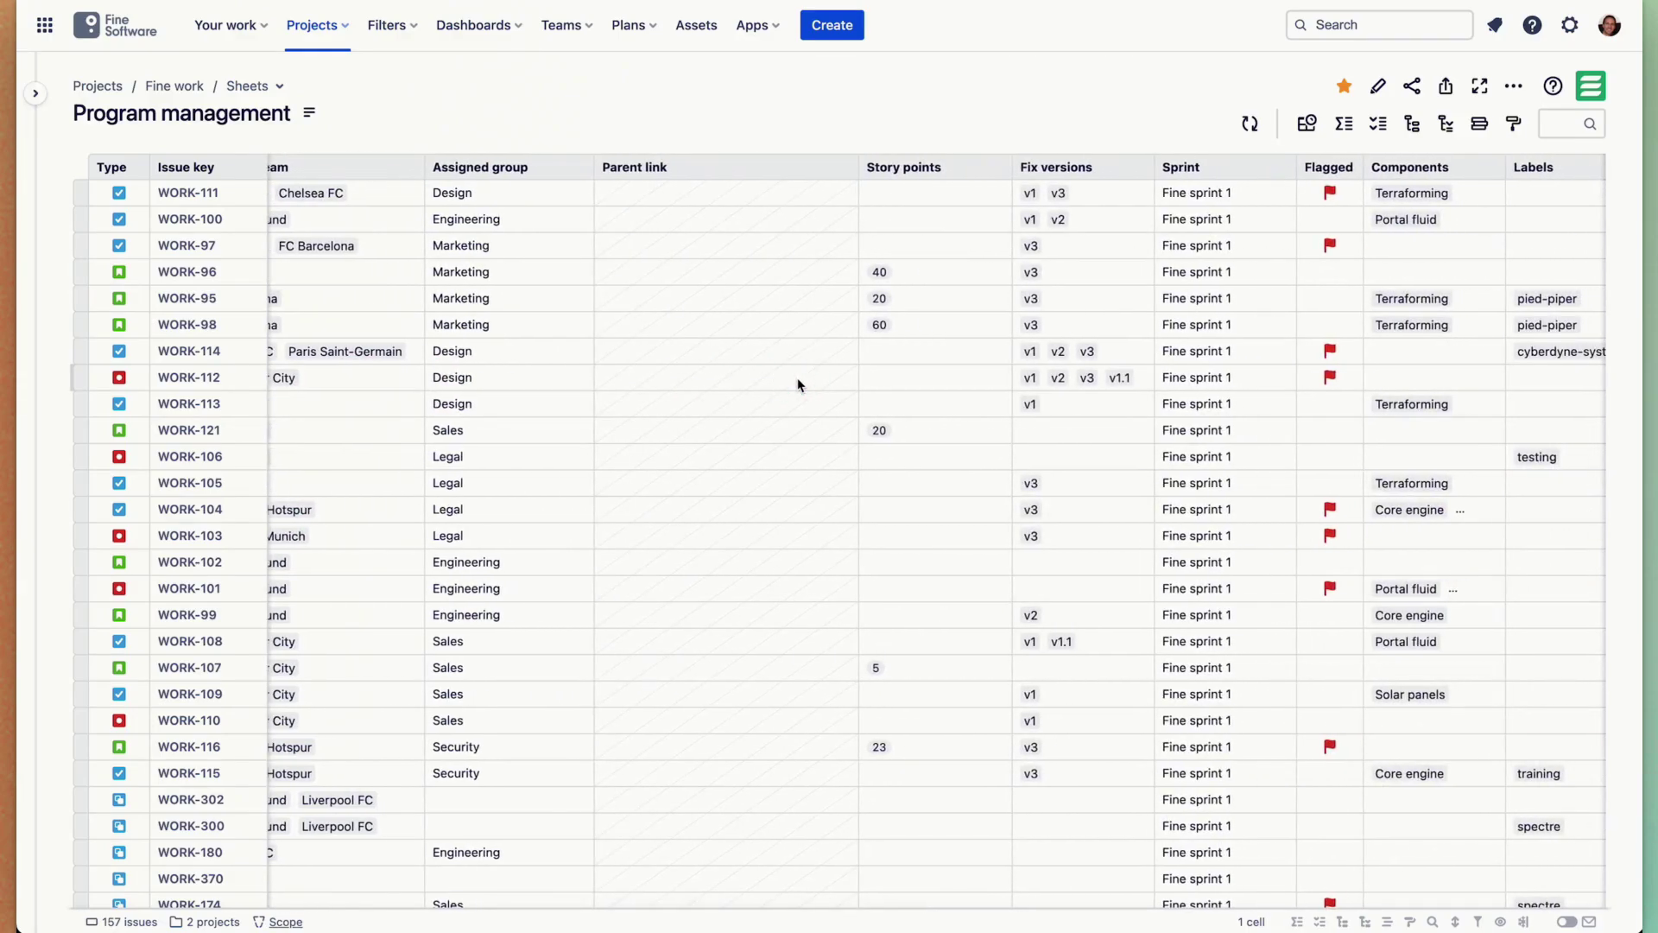
scroll(797, 380, "right", 15)
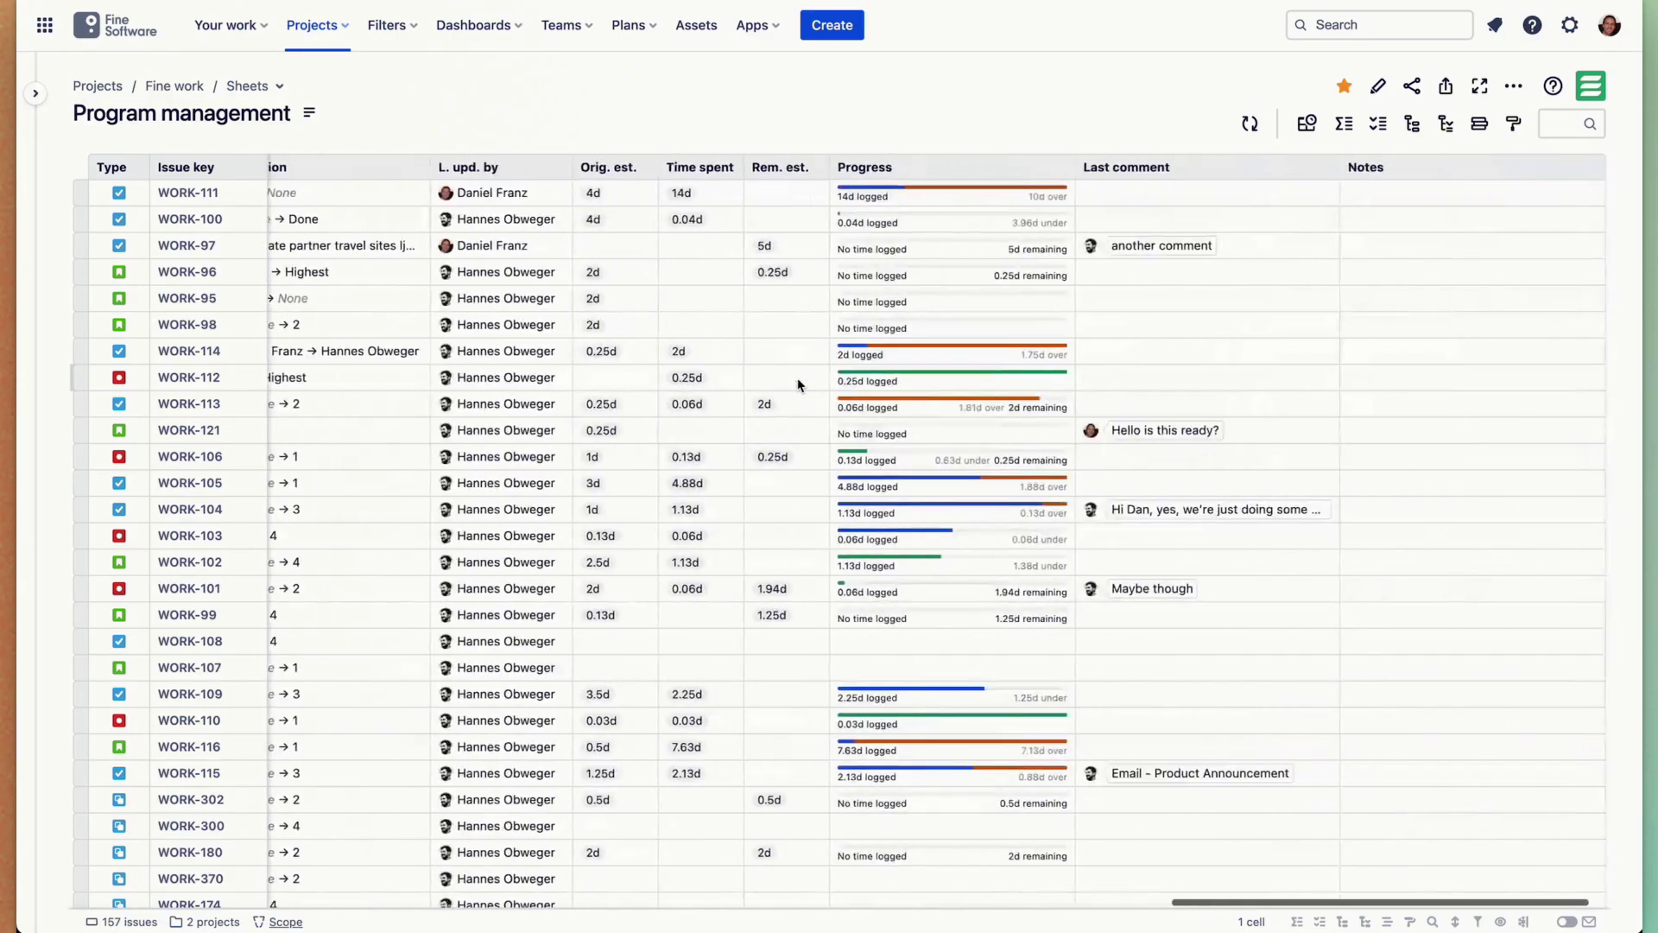
scroll(799, 384, "left", 20)
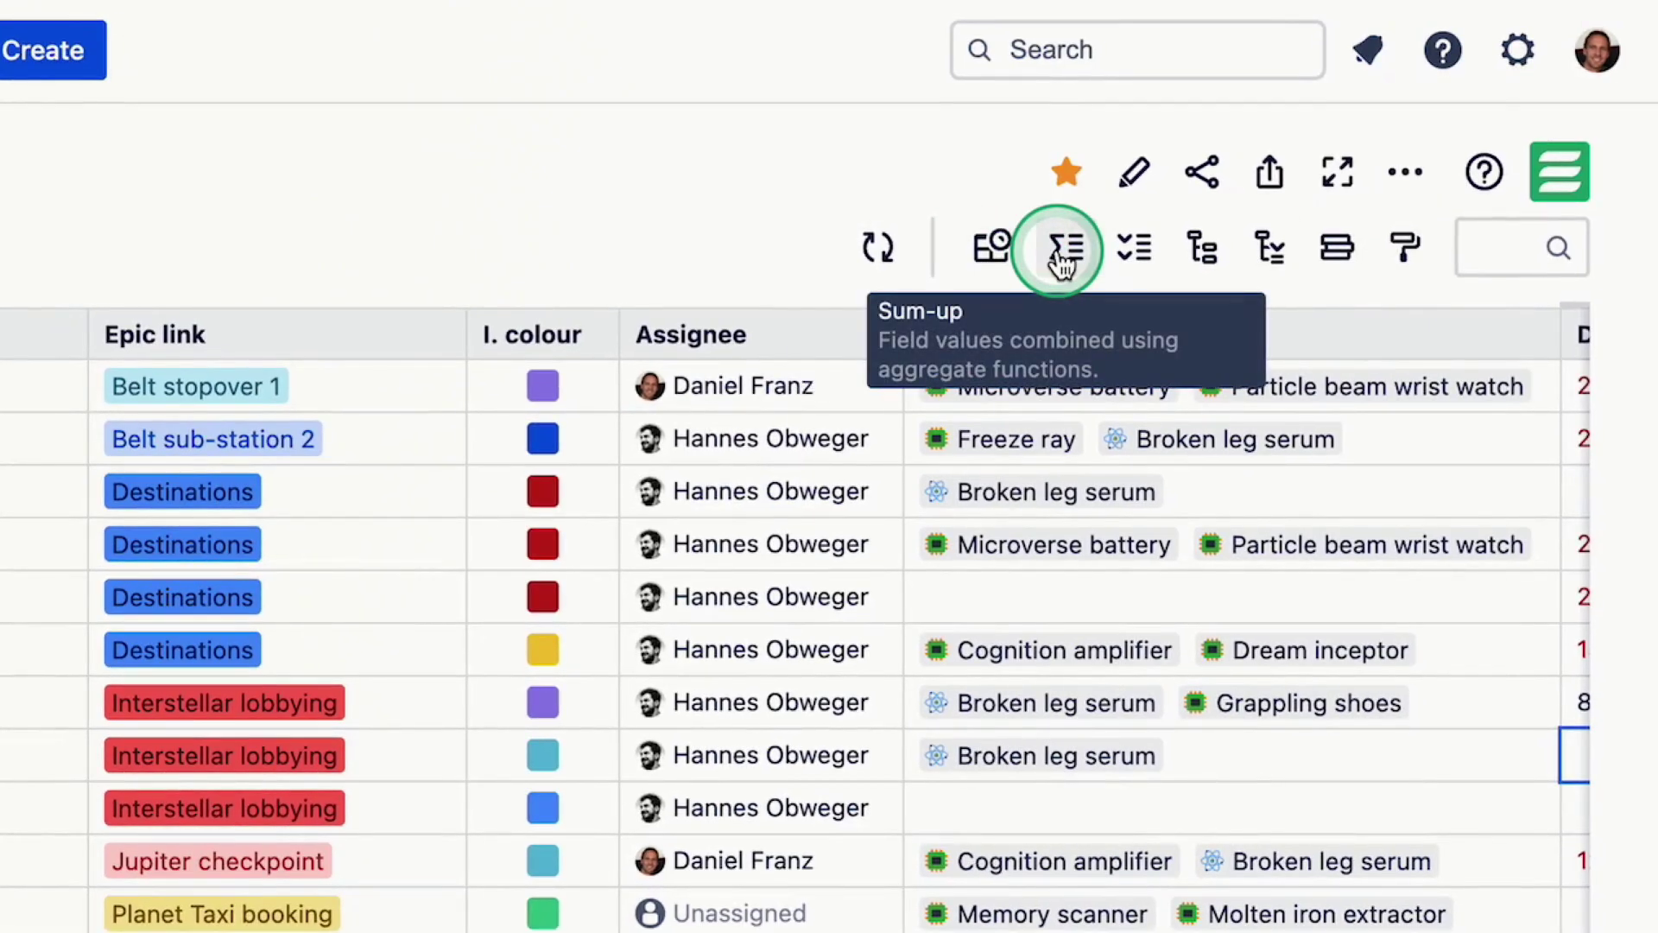
Add a sum-up row showing 157 issues, 25% done, 276 story points and 80.7d estimated.
left_click(1058, 252)
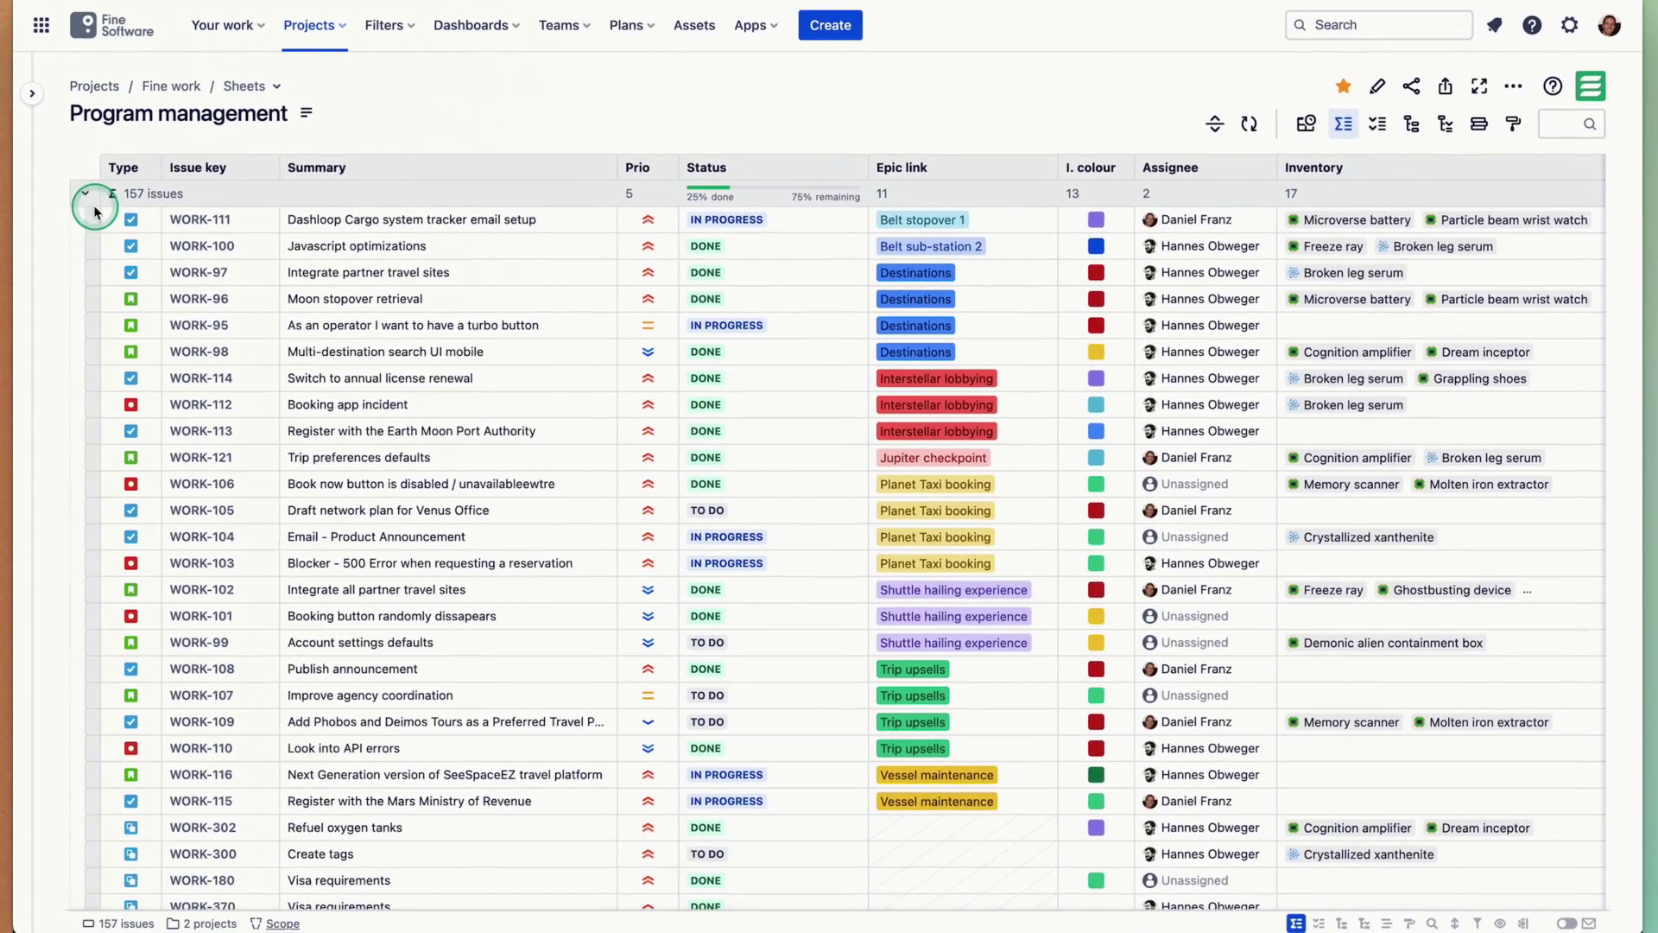
left_click(42, 198)
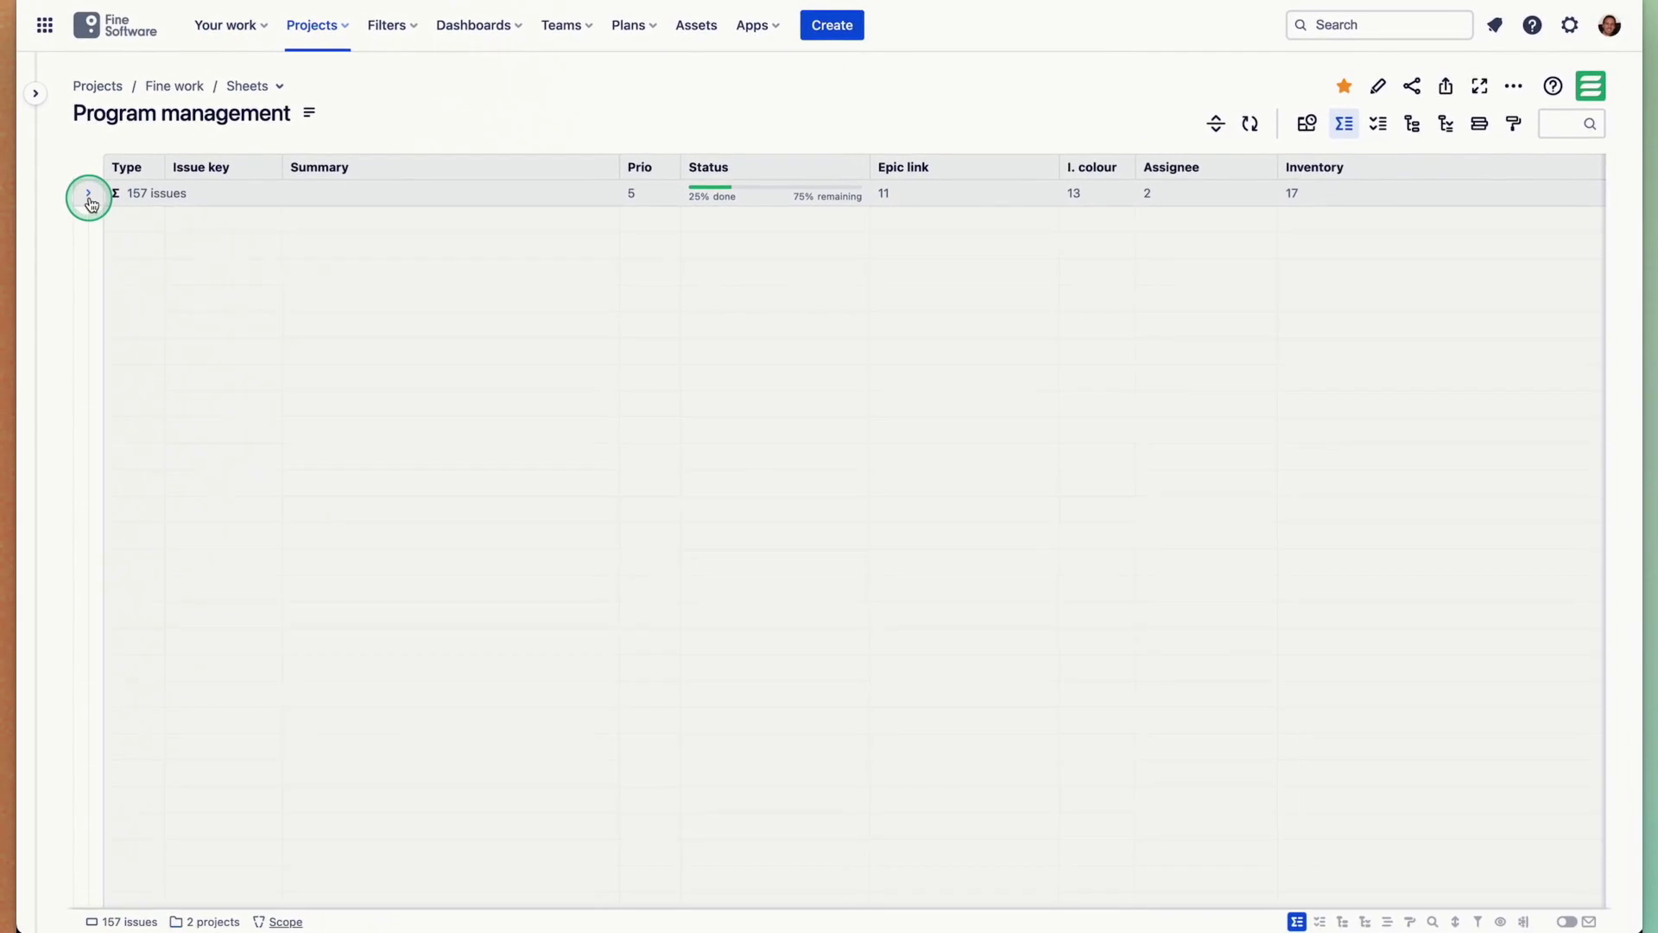
left_click(89, 197)
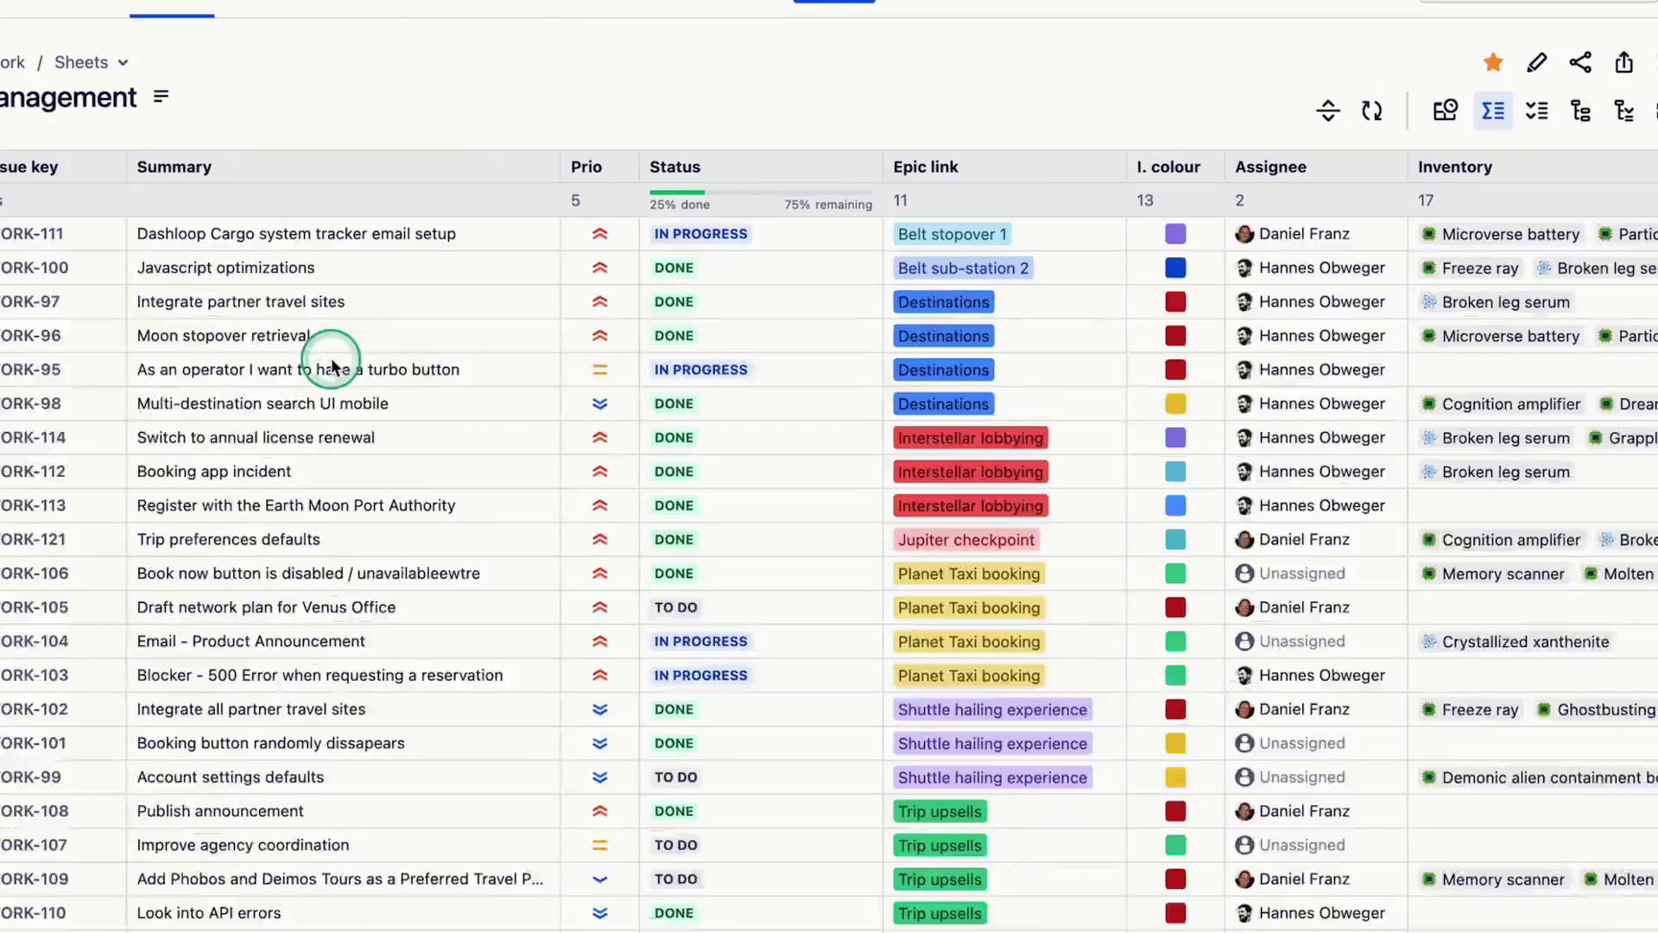
scroll(829, 324, "right", 10)
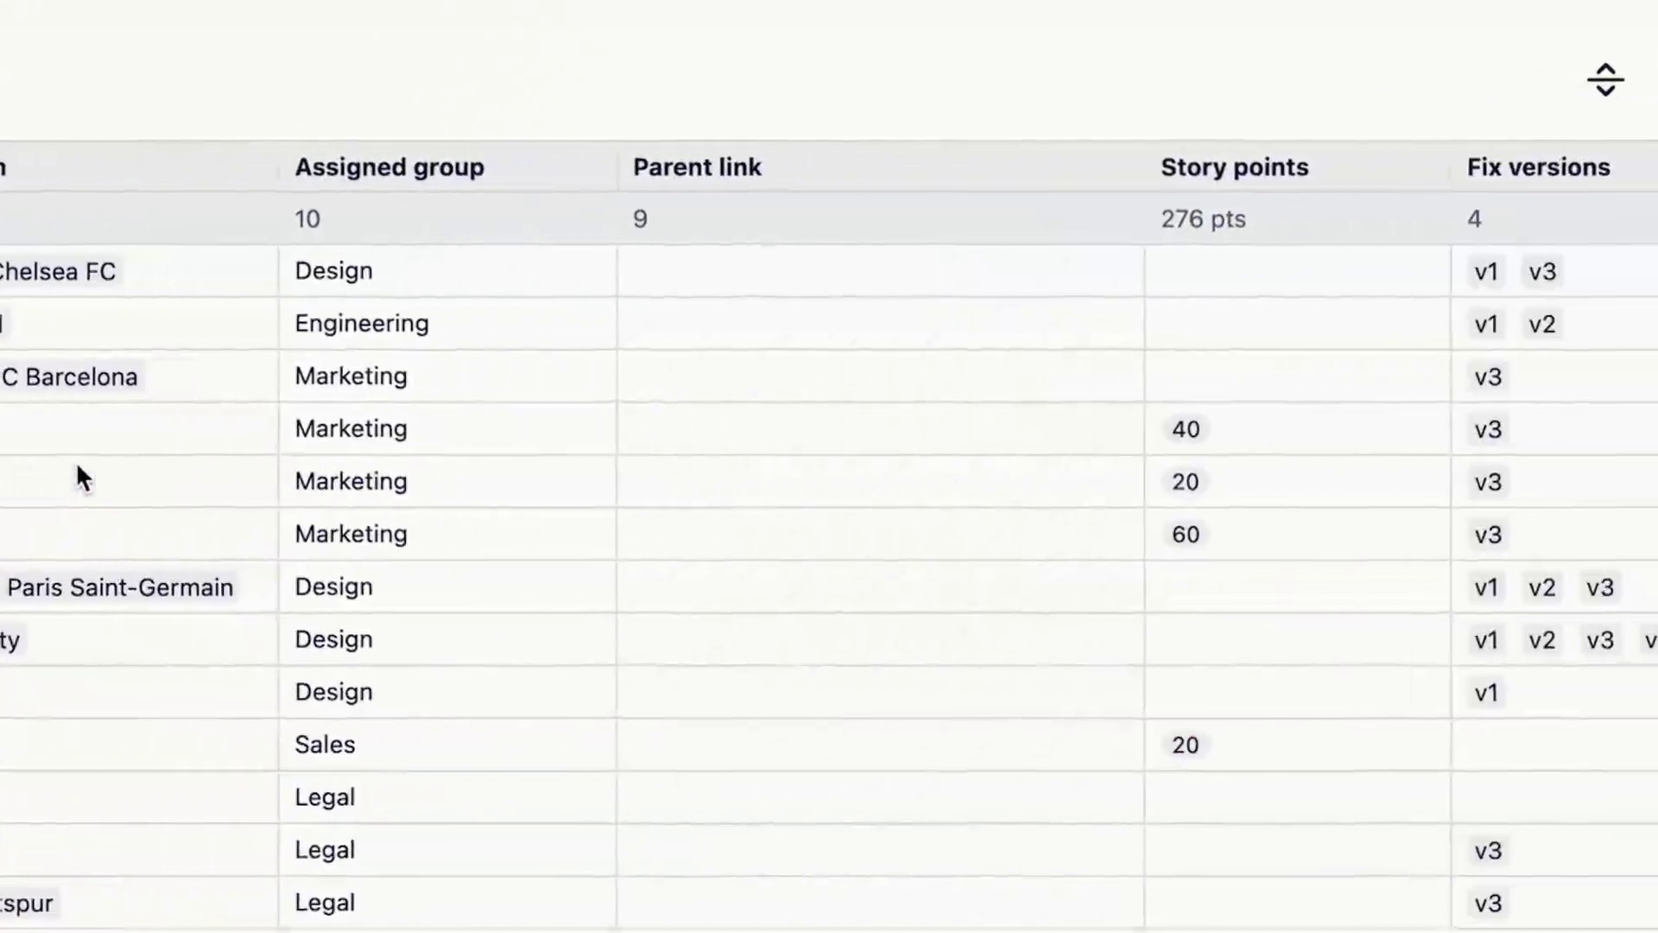
scroll(1032, 239, "right", 15)
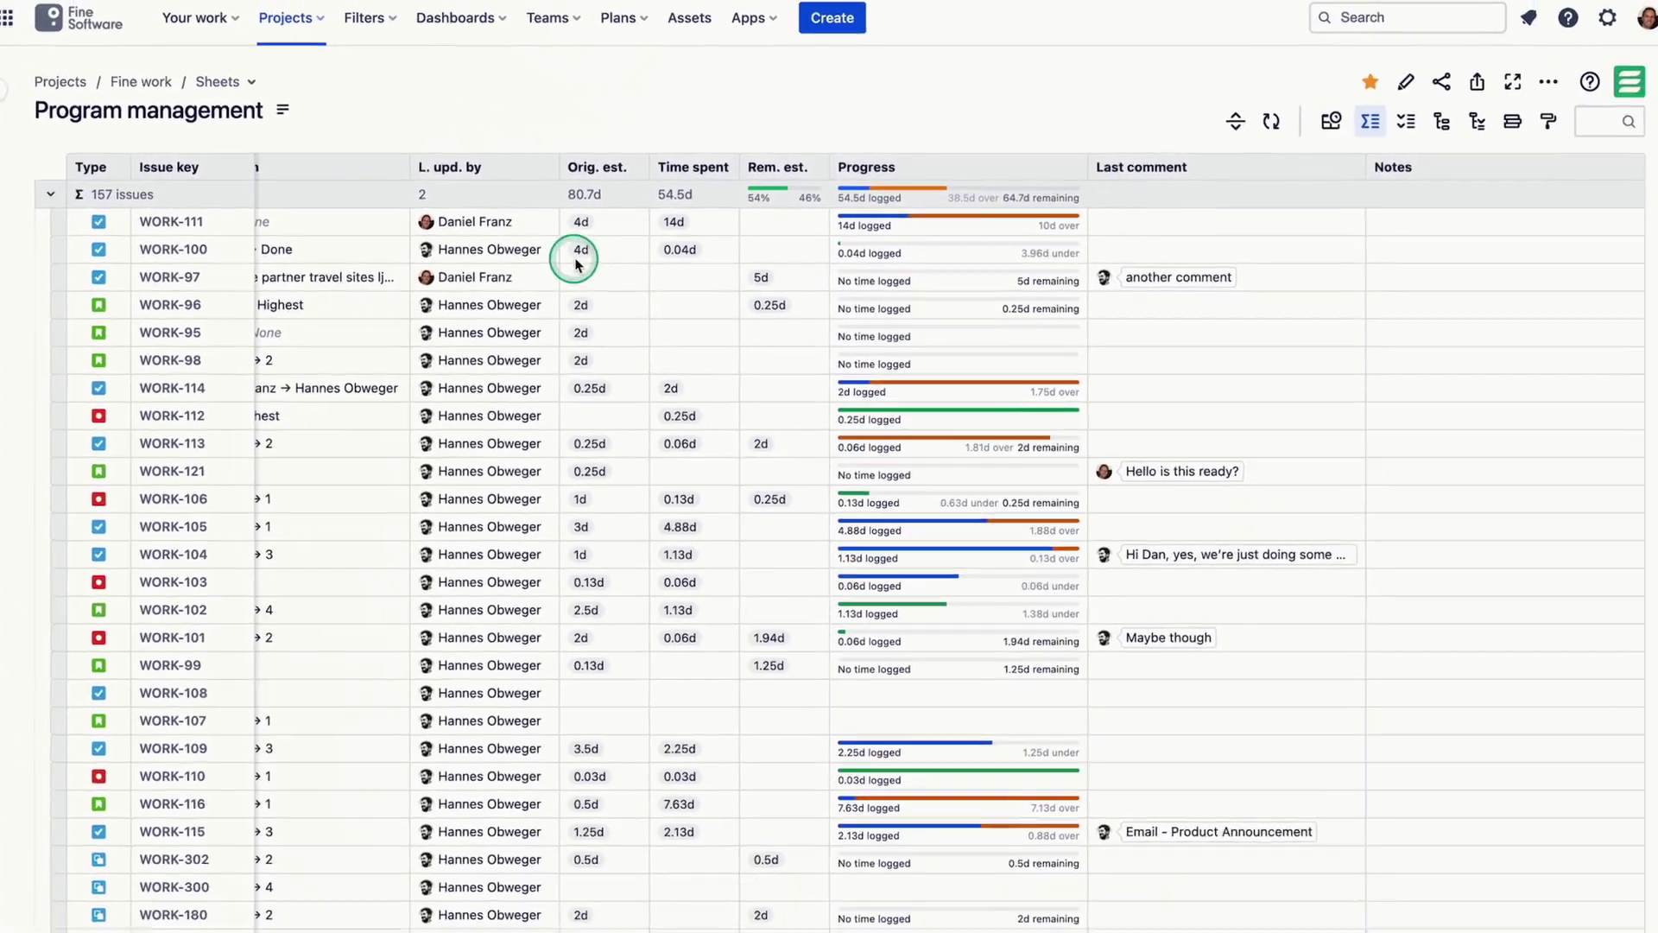
scroll(579, 264, "left", 15)
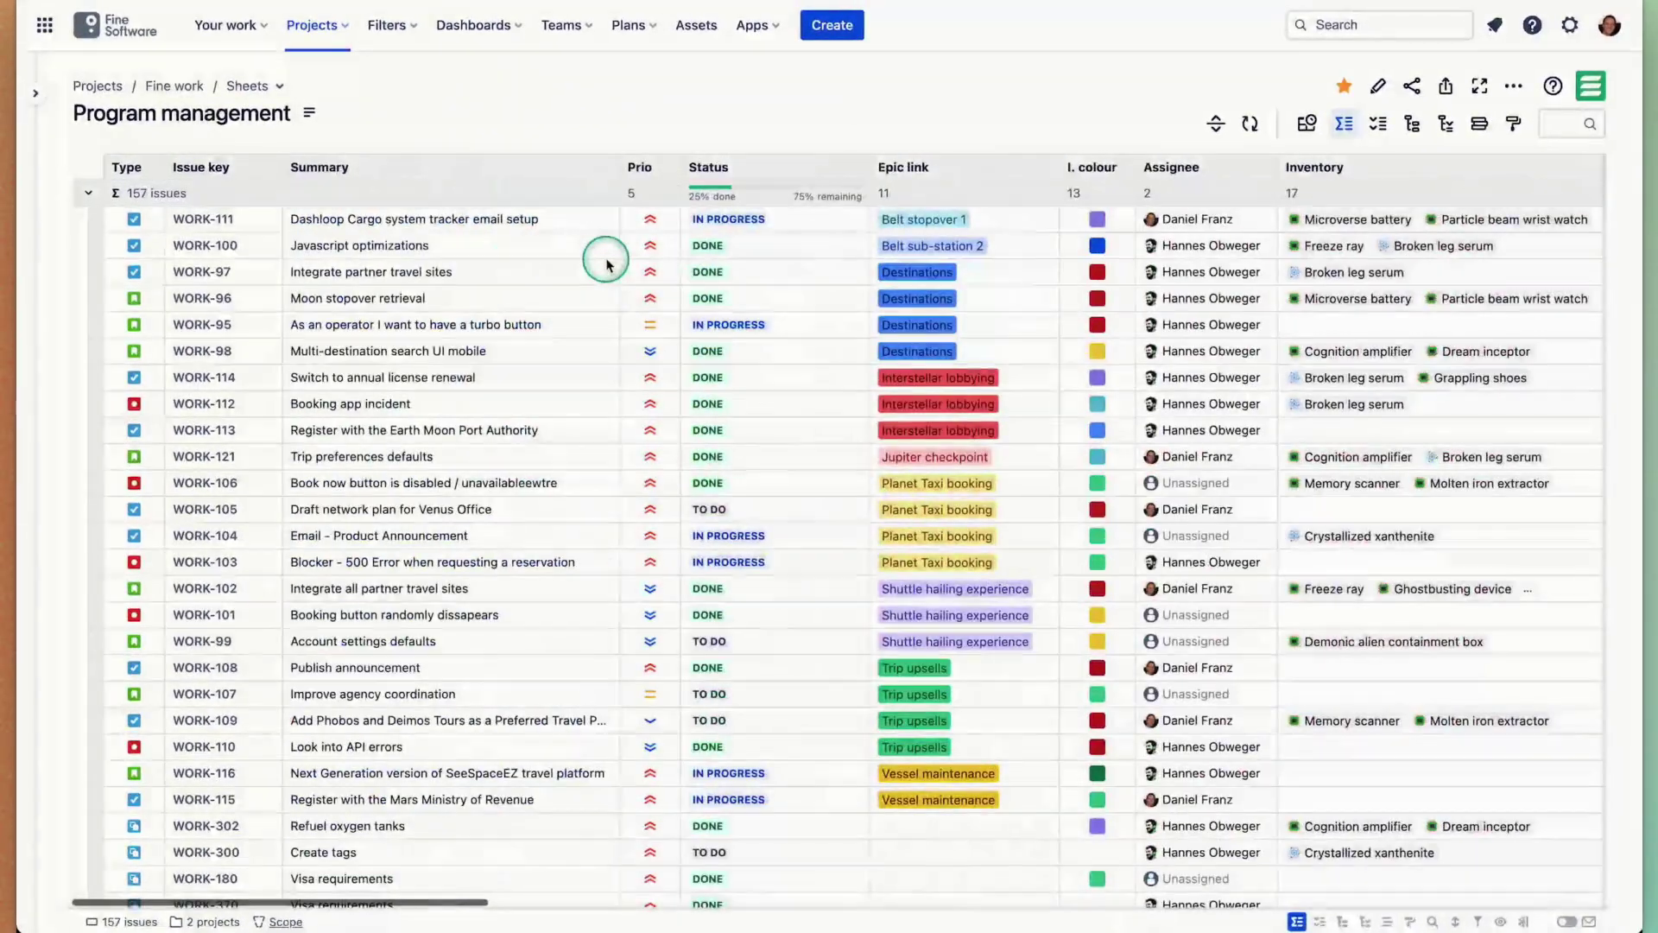
Change the Status sum-up style to Status distribution bar - Percentages and save it.
left_click(848, 168)
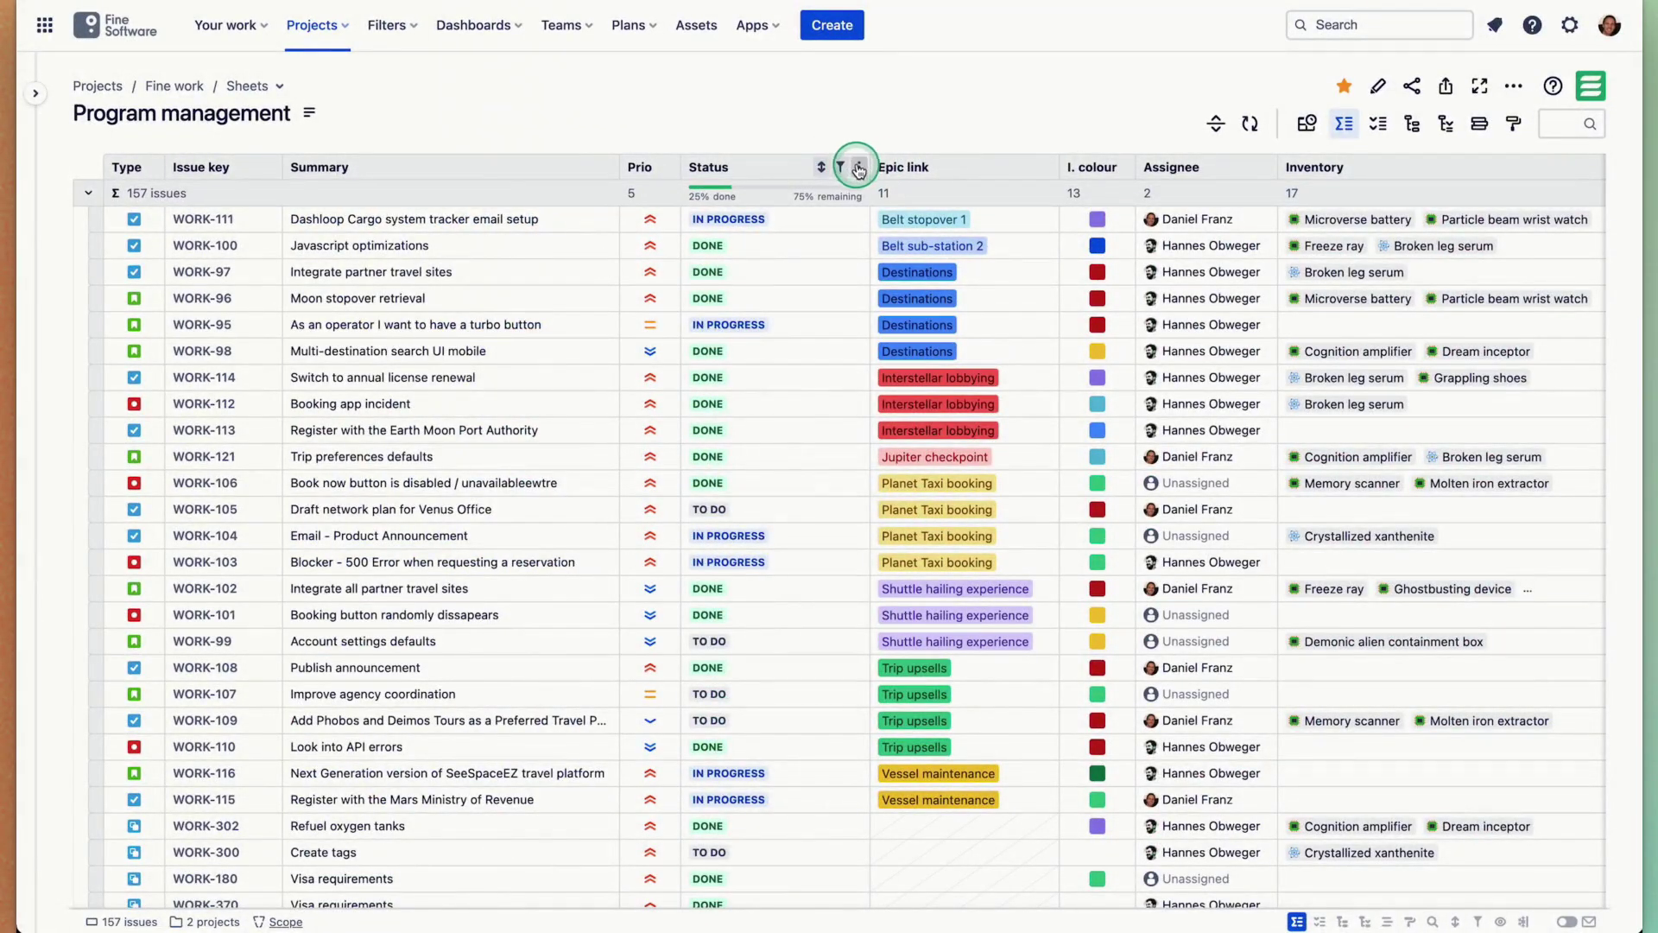
left_click(857, 168)
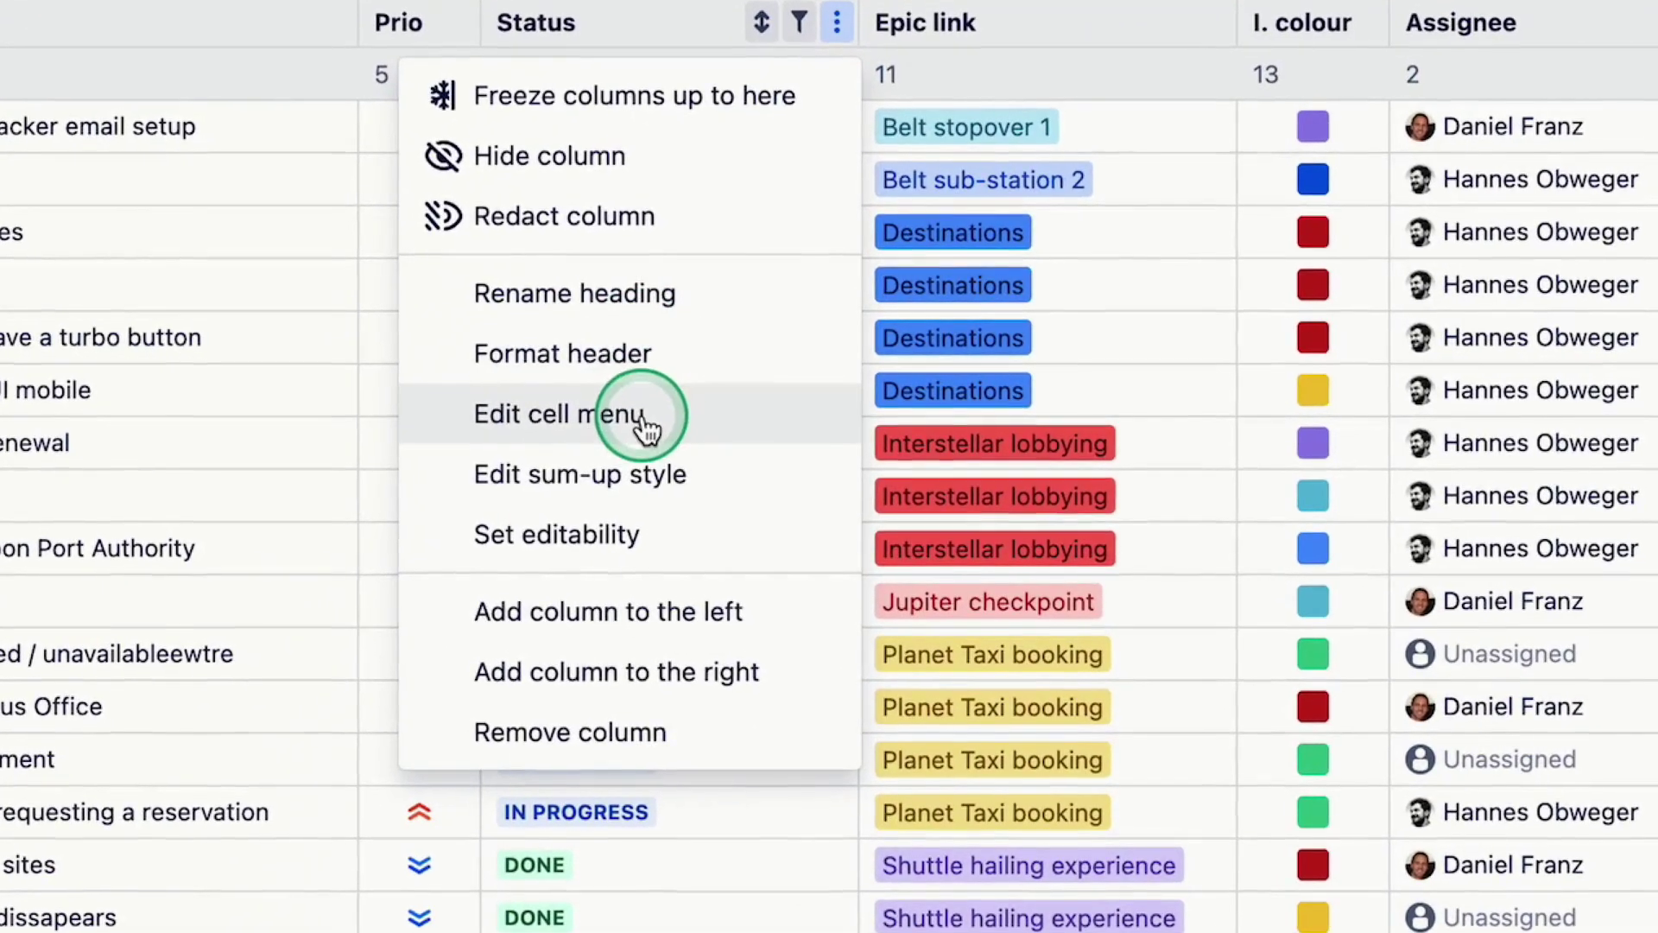
left_click(649, 473)
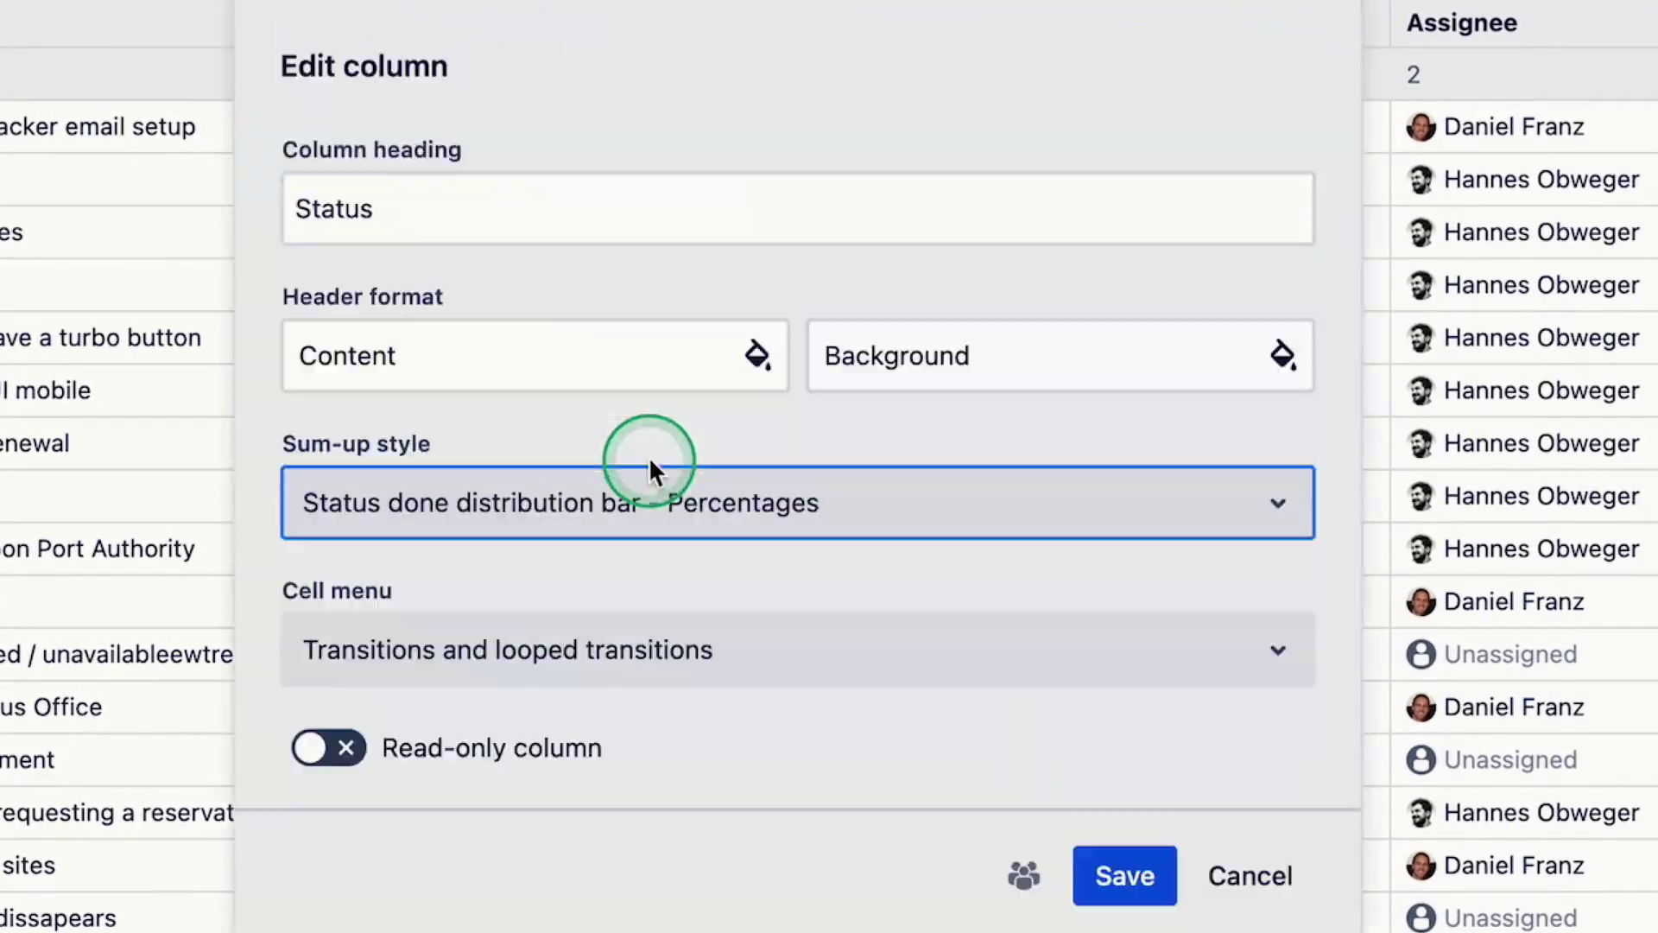
left_click(876, 510)
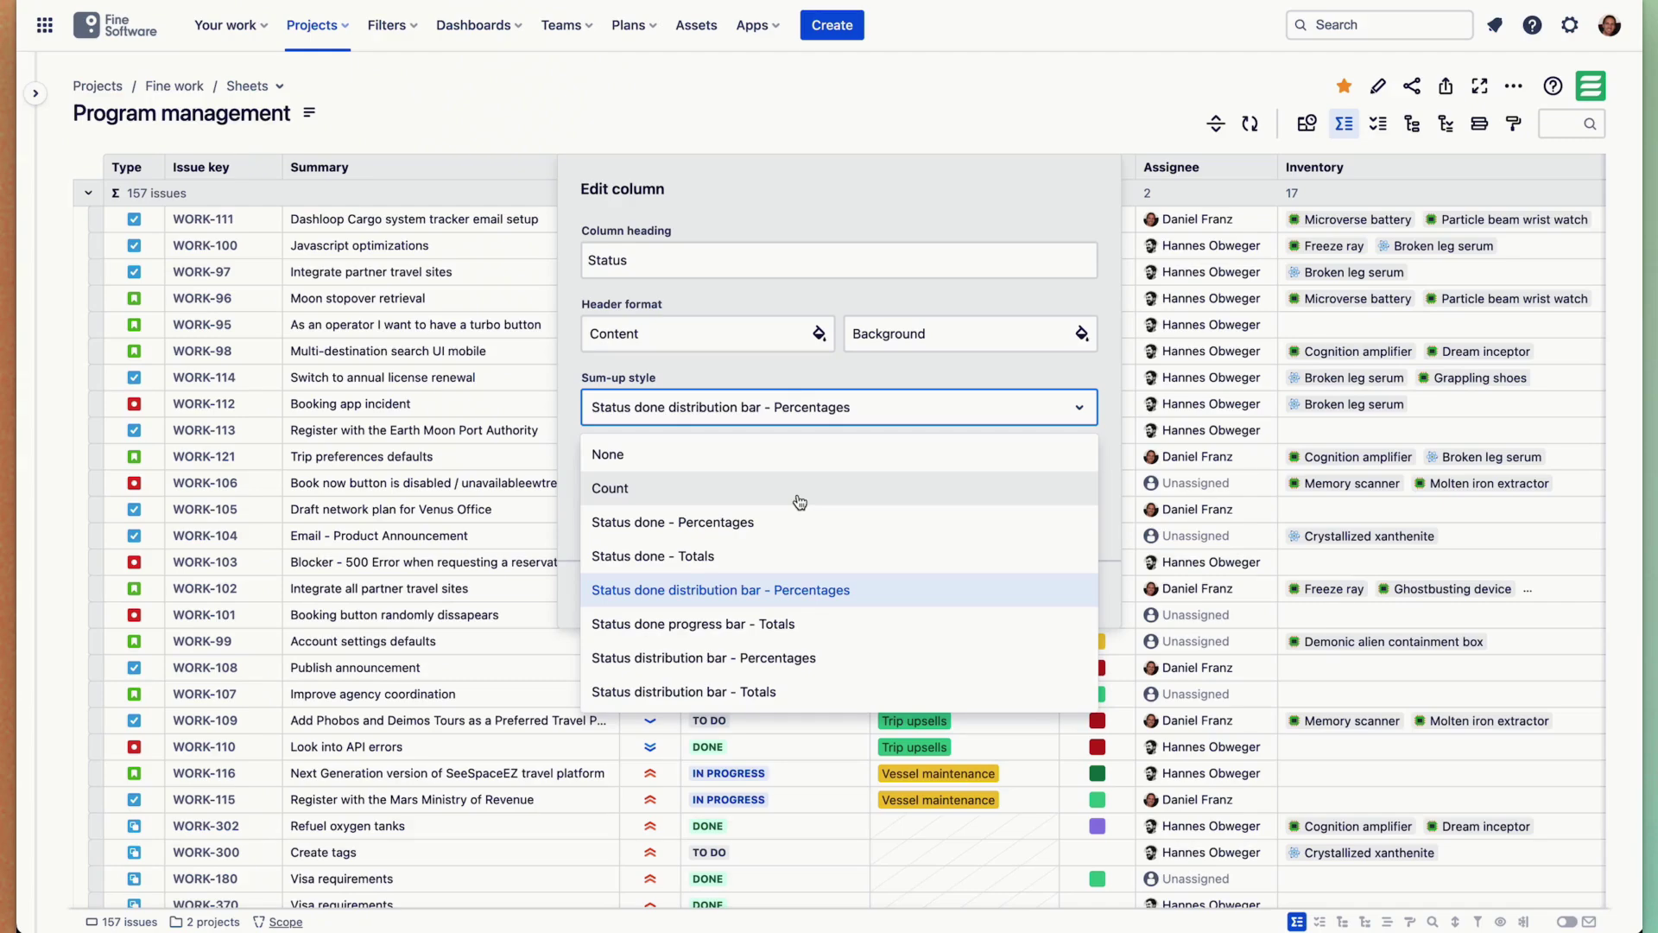
left_click(803, 535)
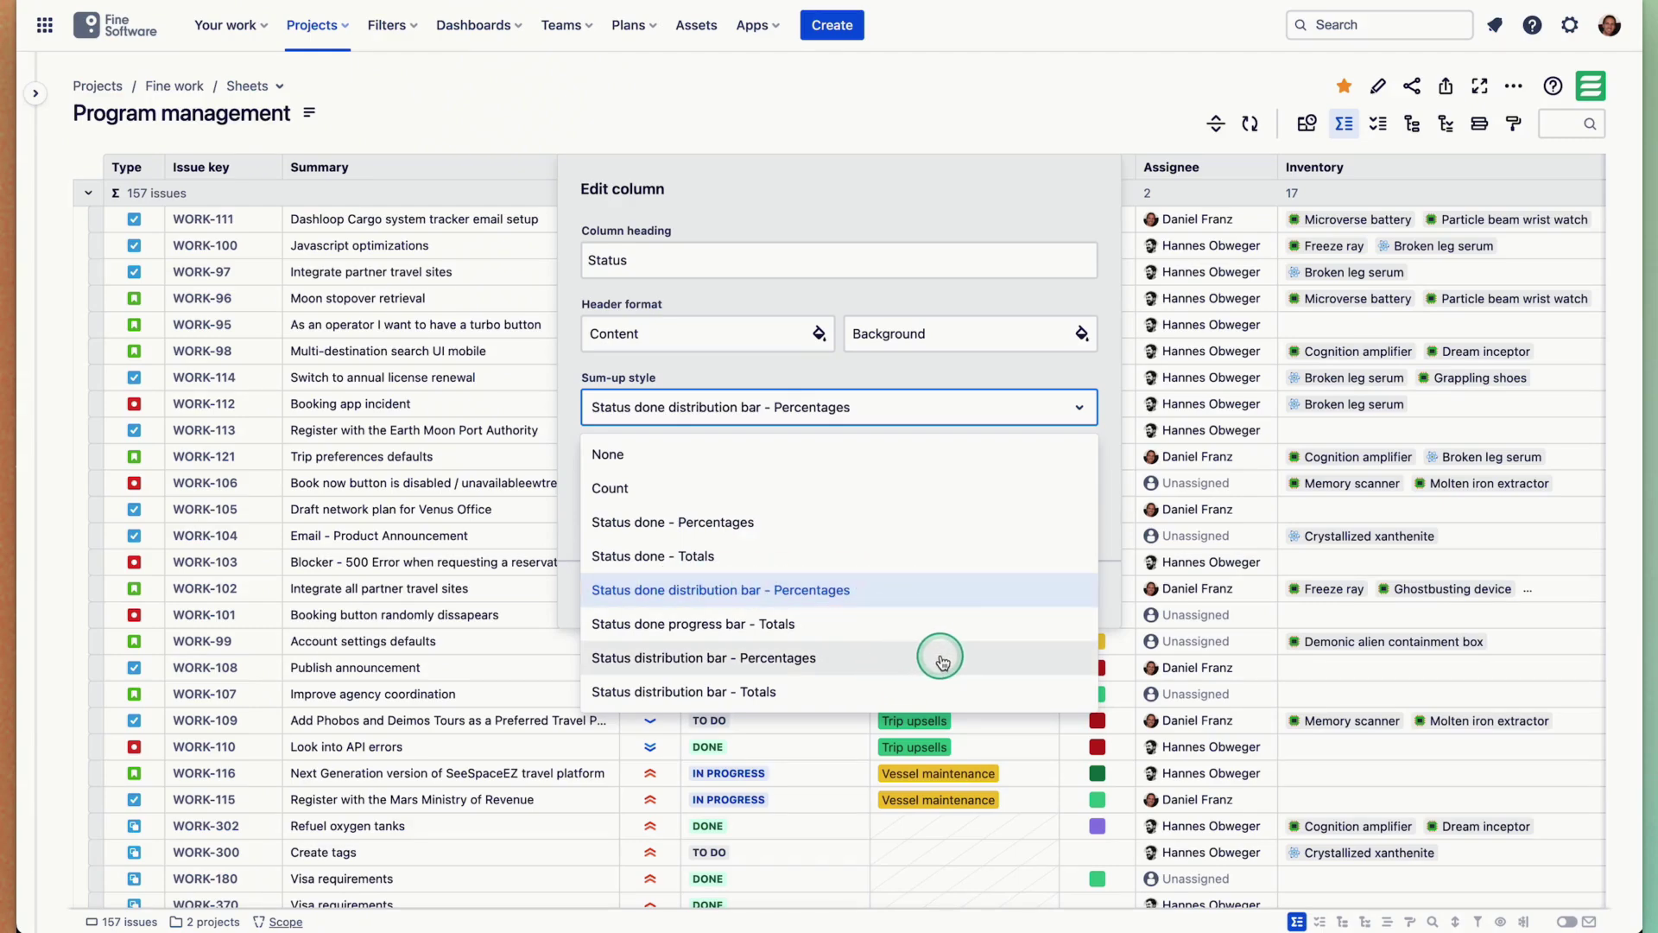
left_click(801, 658)
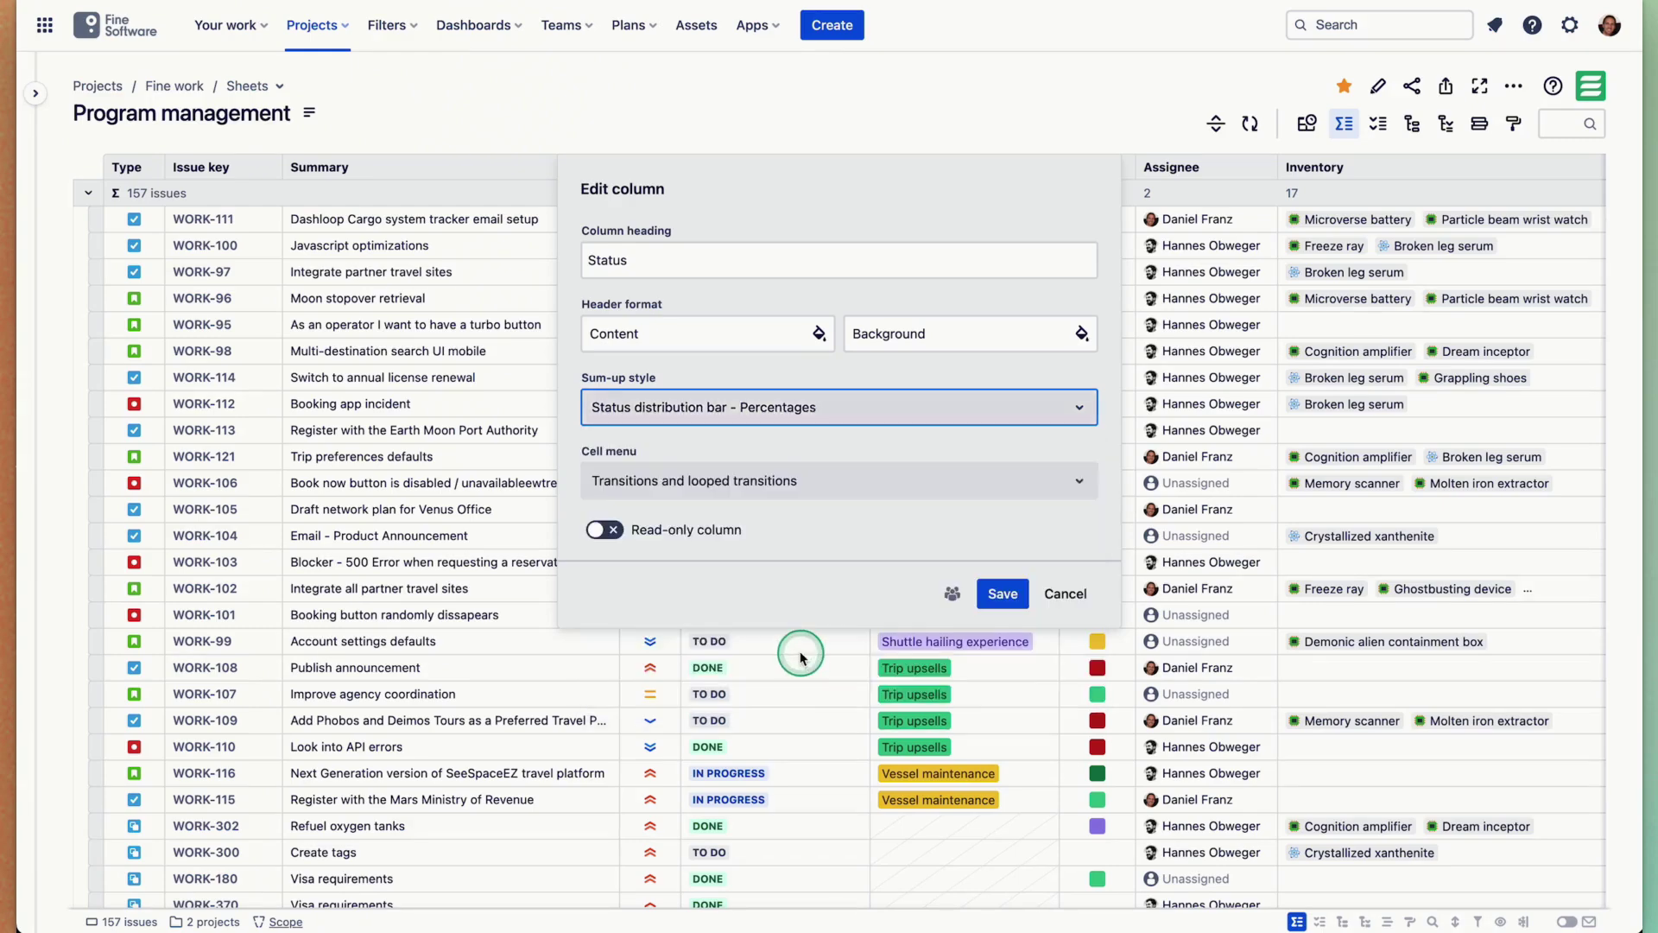
left_click(999, 591)
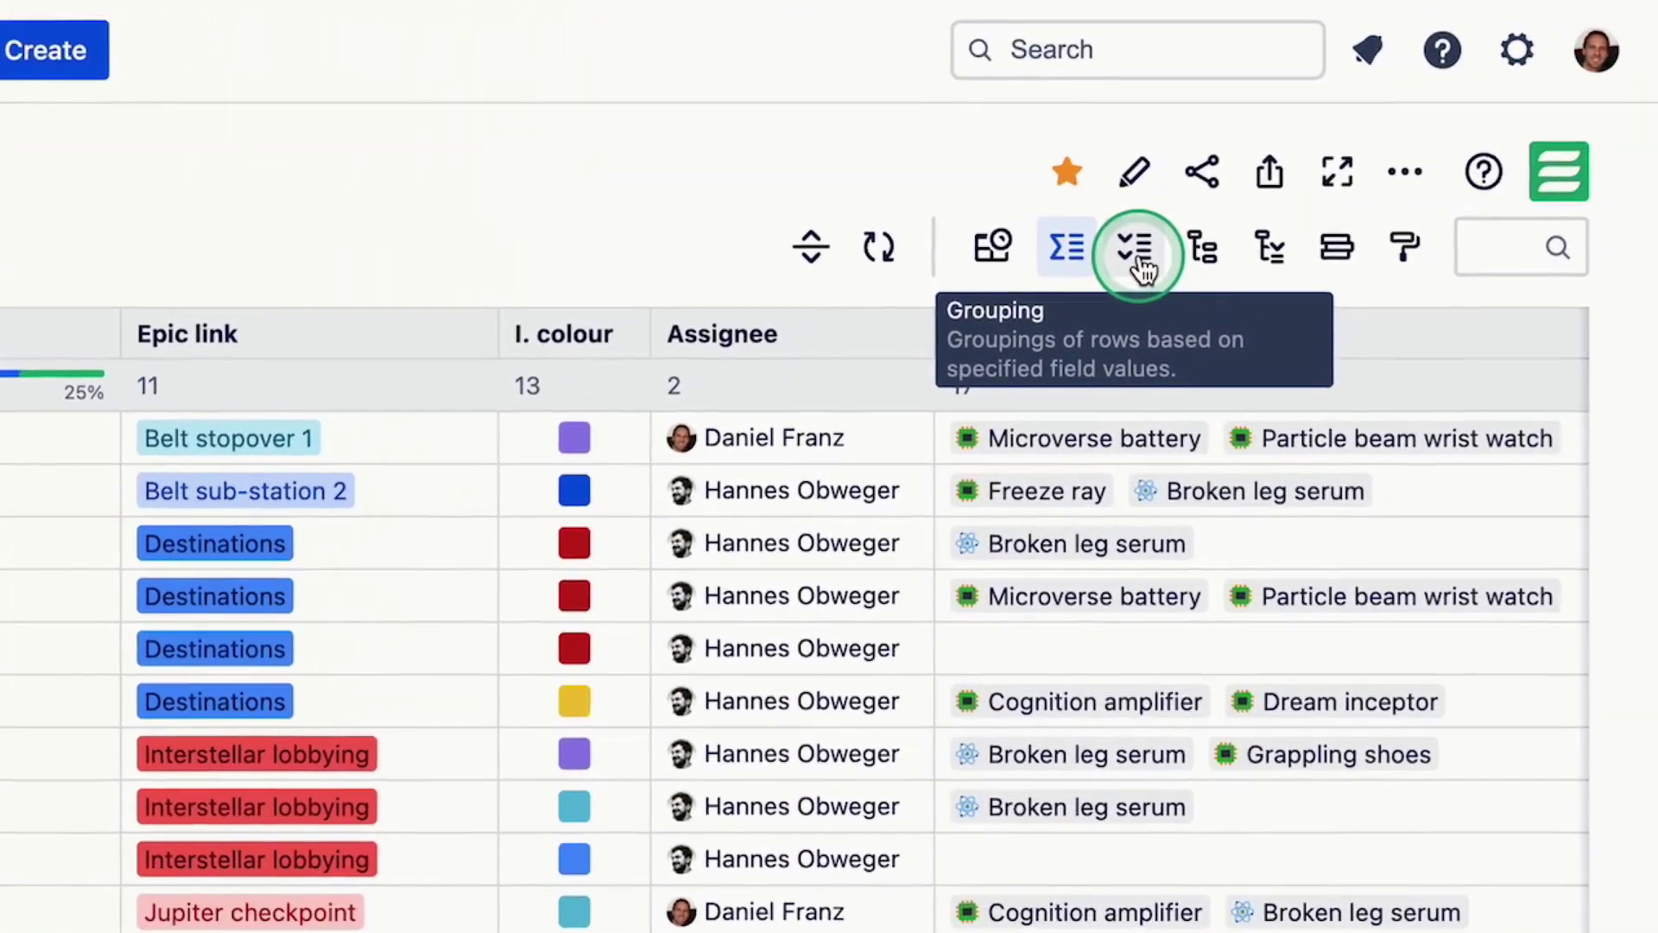
Group the issues by Assignee and collapse all rows.
left_click(1142, 259)
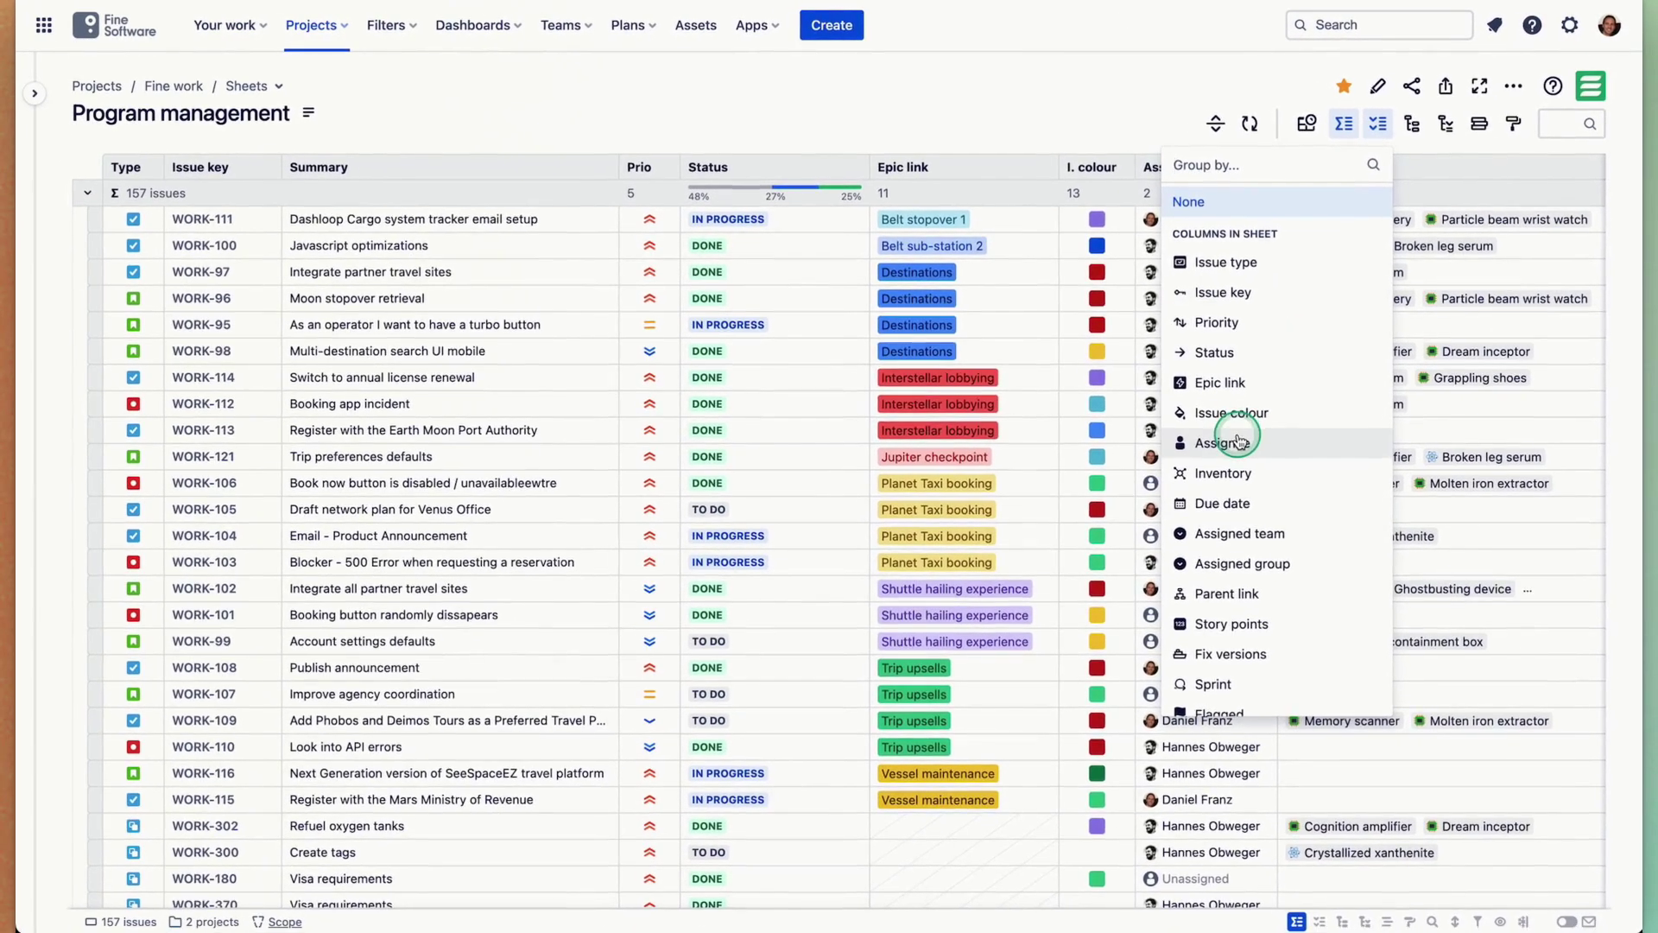
left_click(1237, 442)
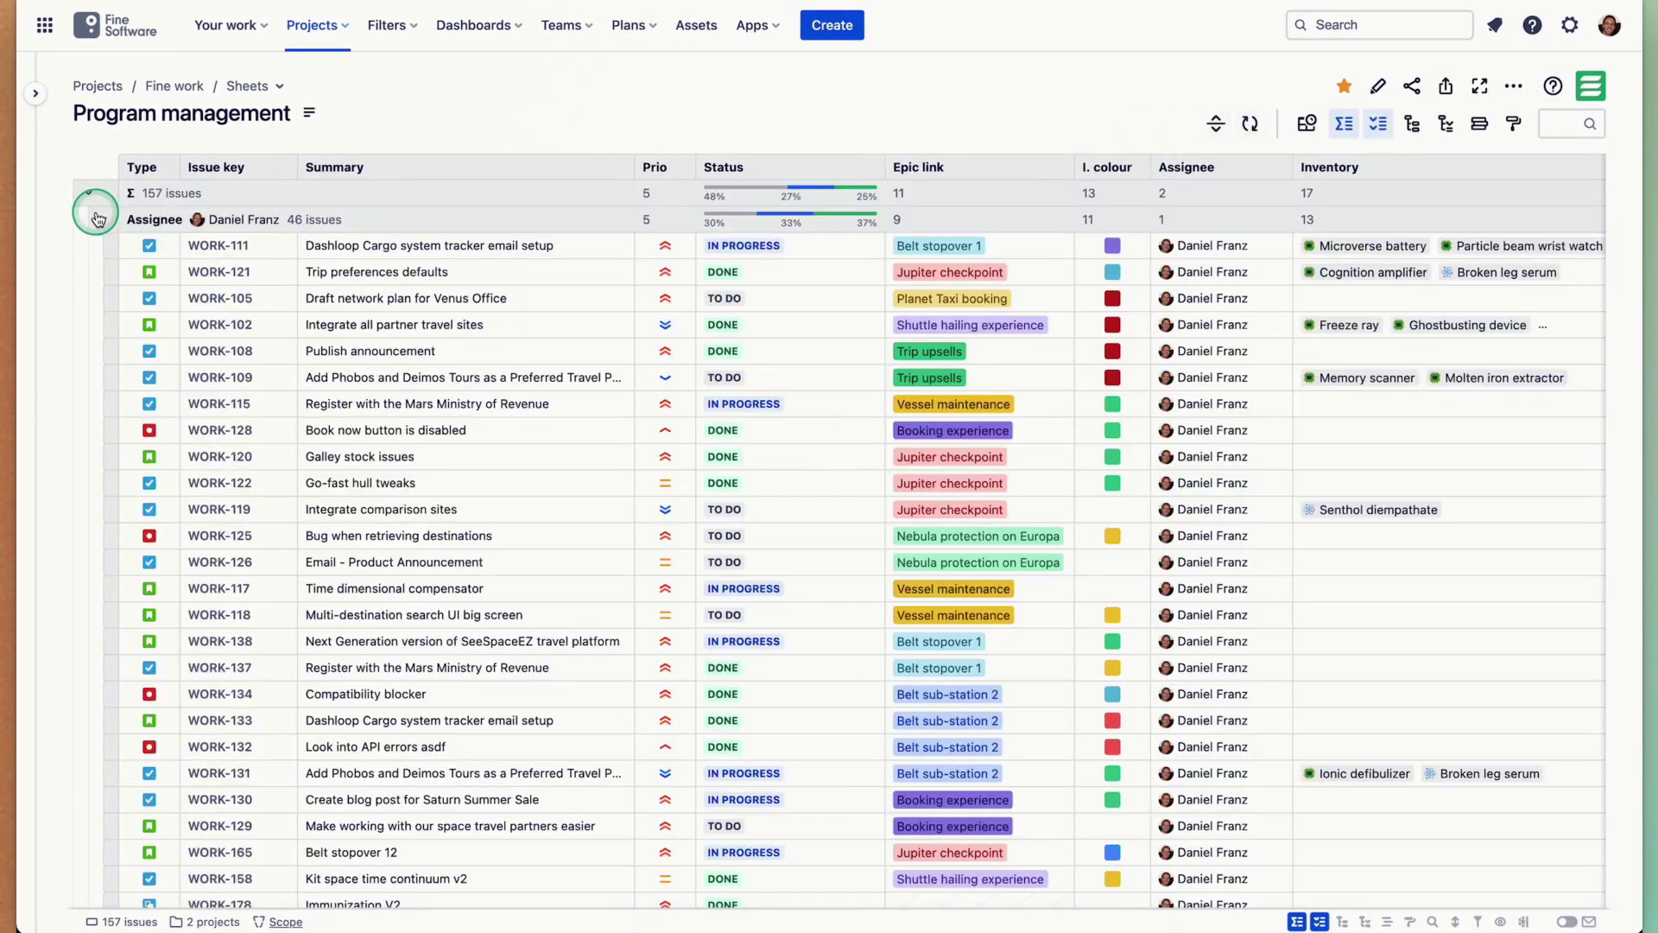
left_click(1216, 123)
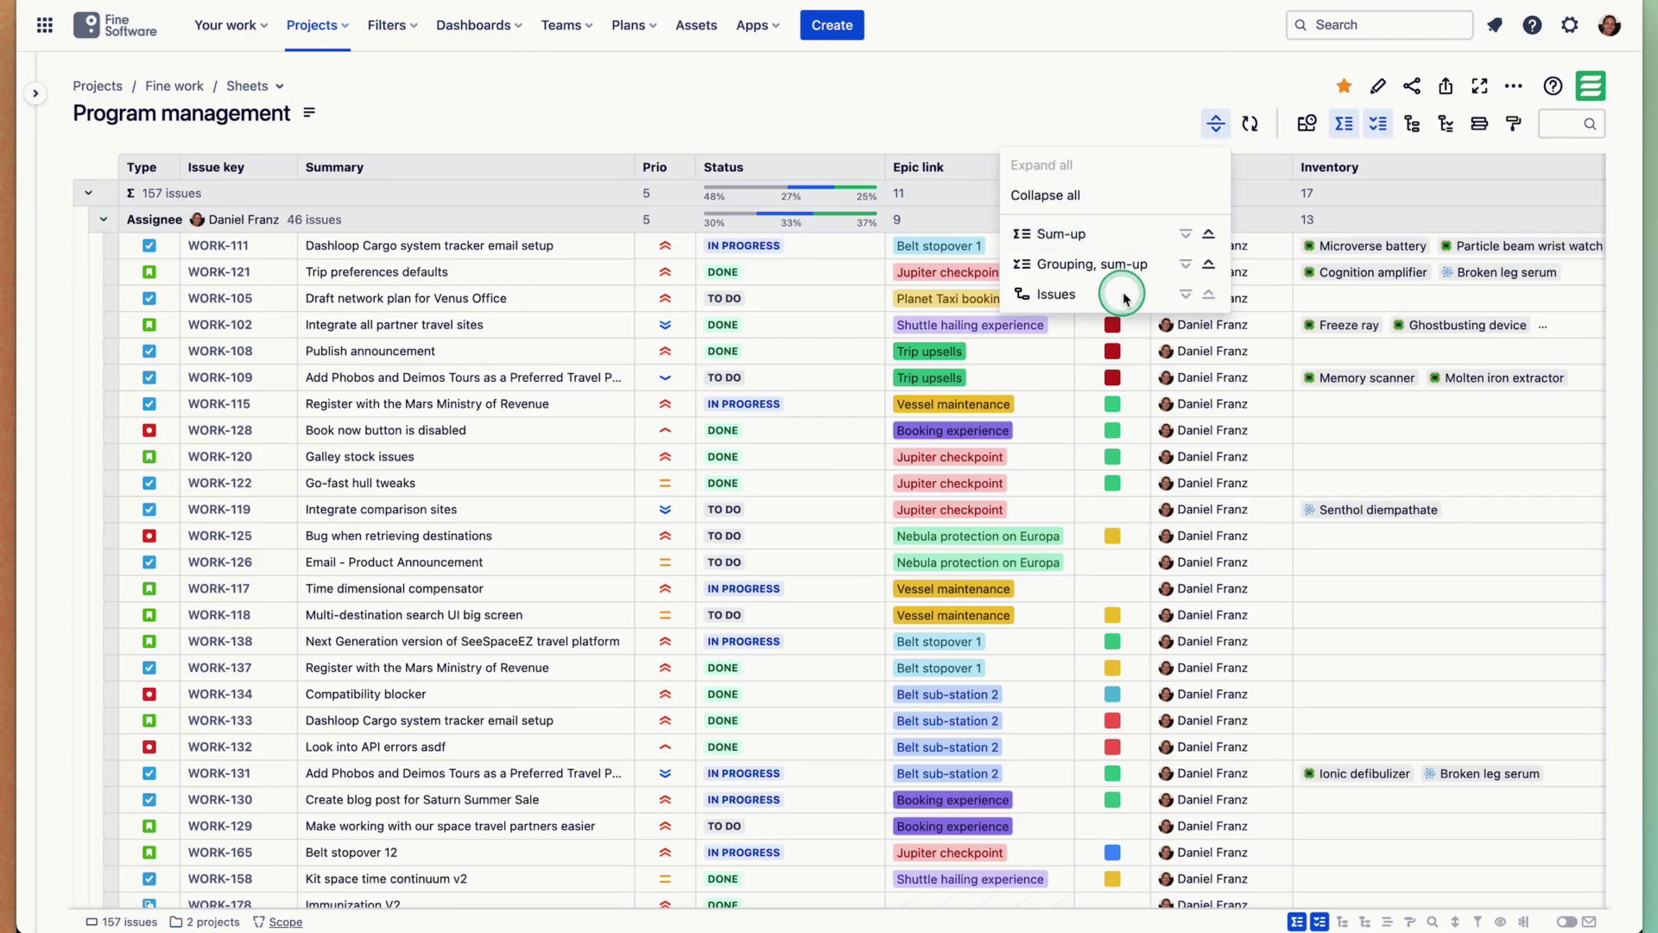
left_click(1175, 195)
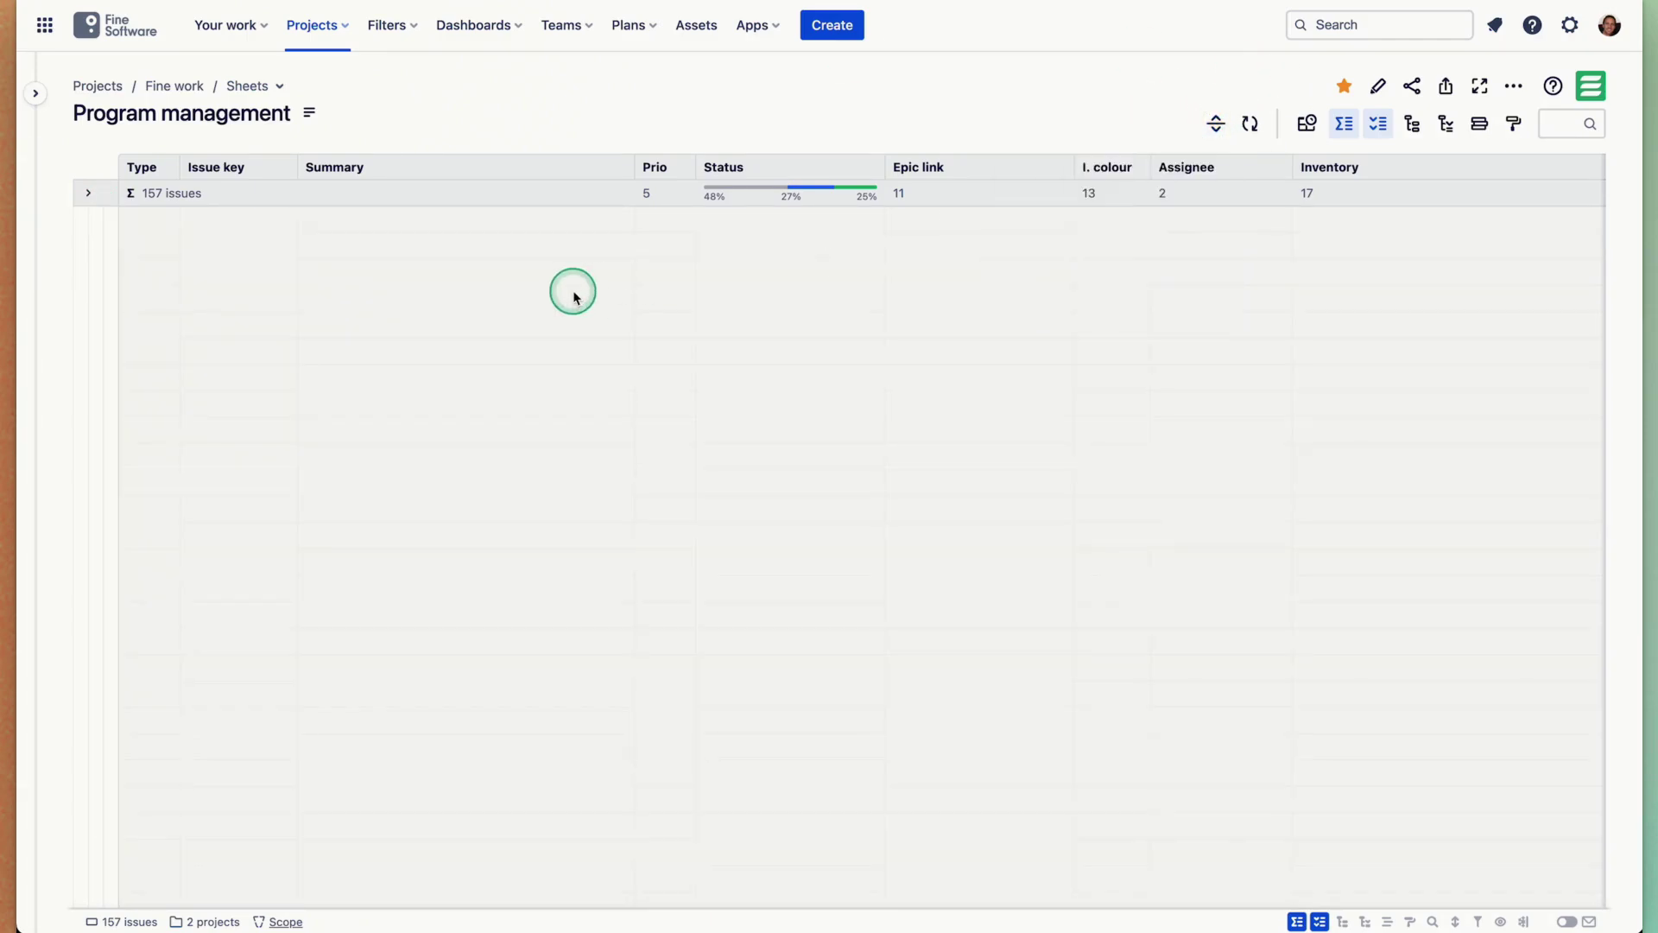
left_click(88, 193)
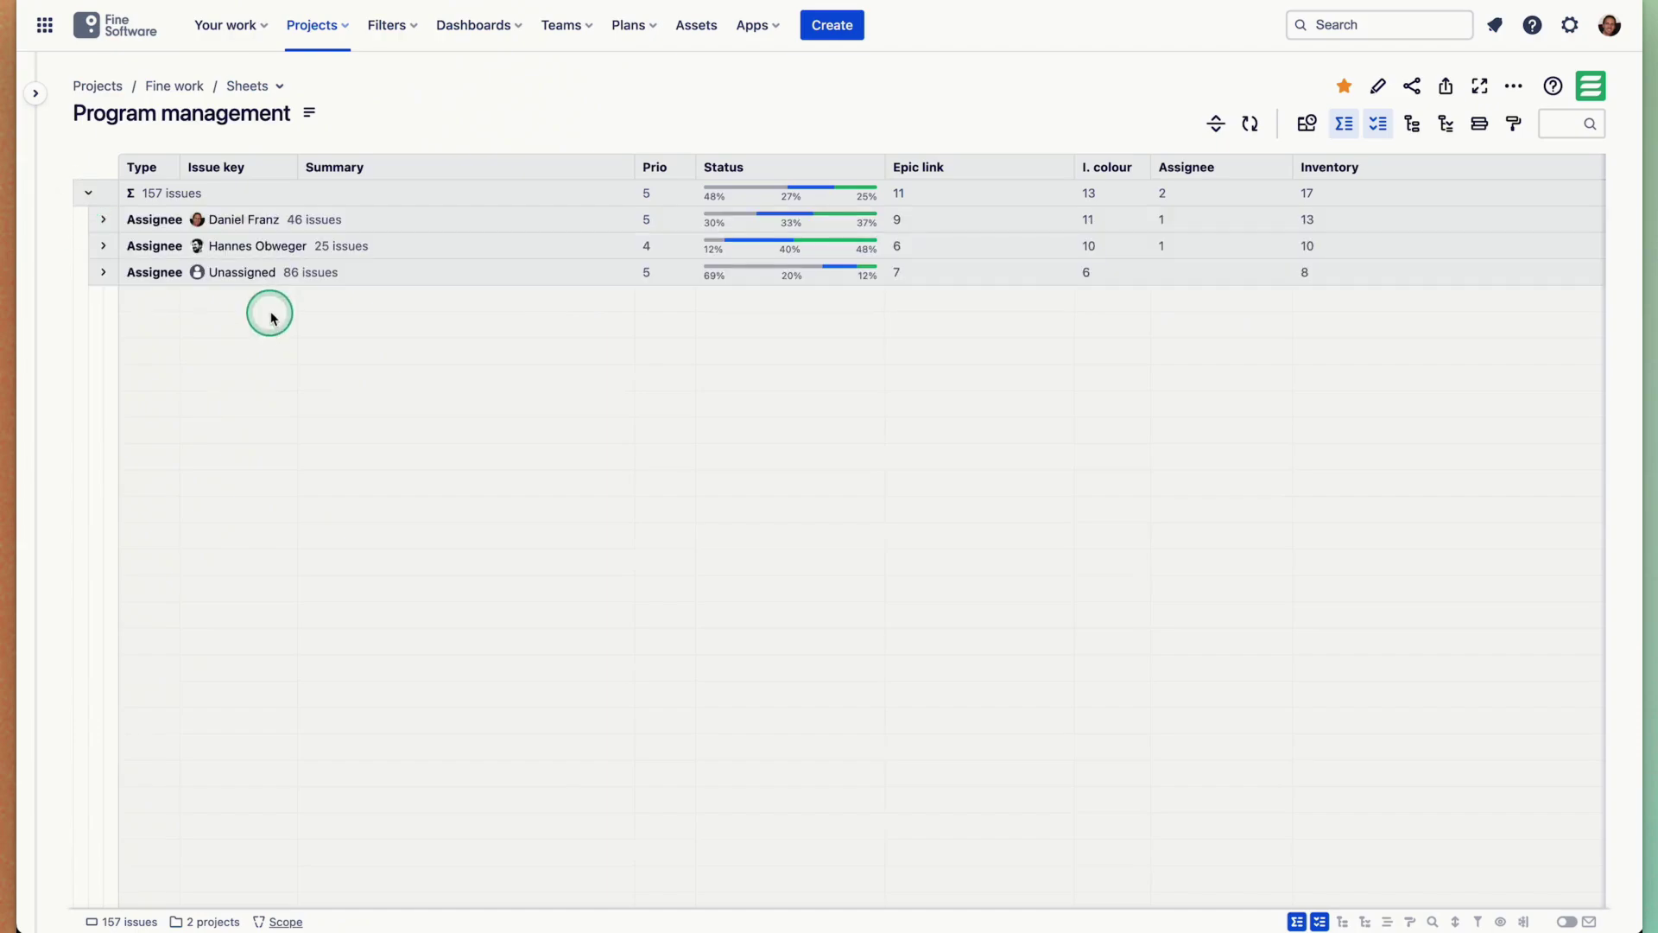
left_click(104, 221)
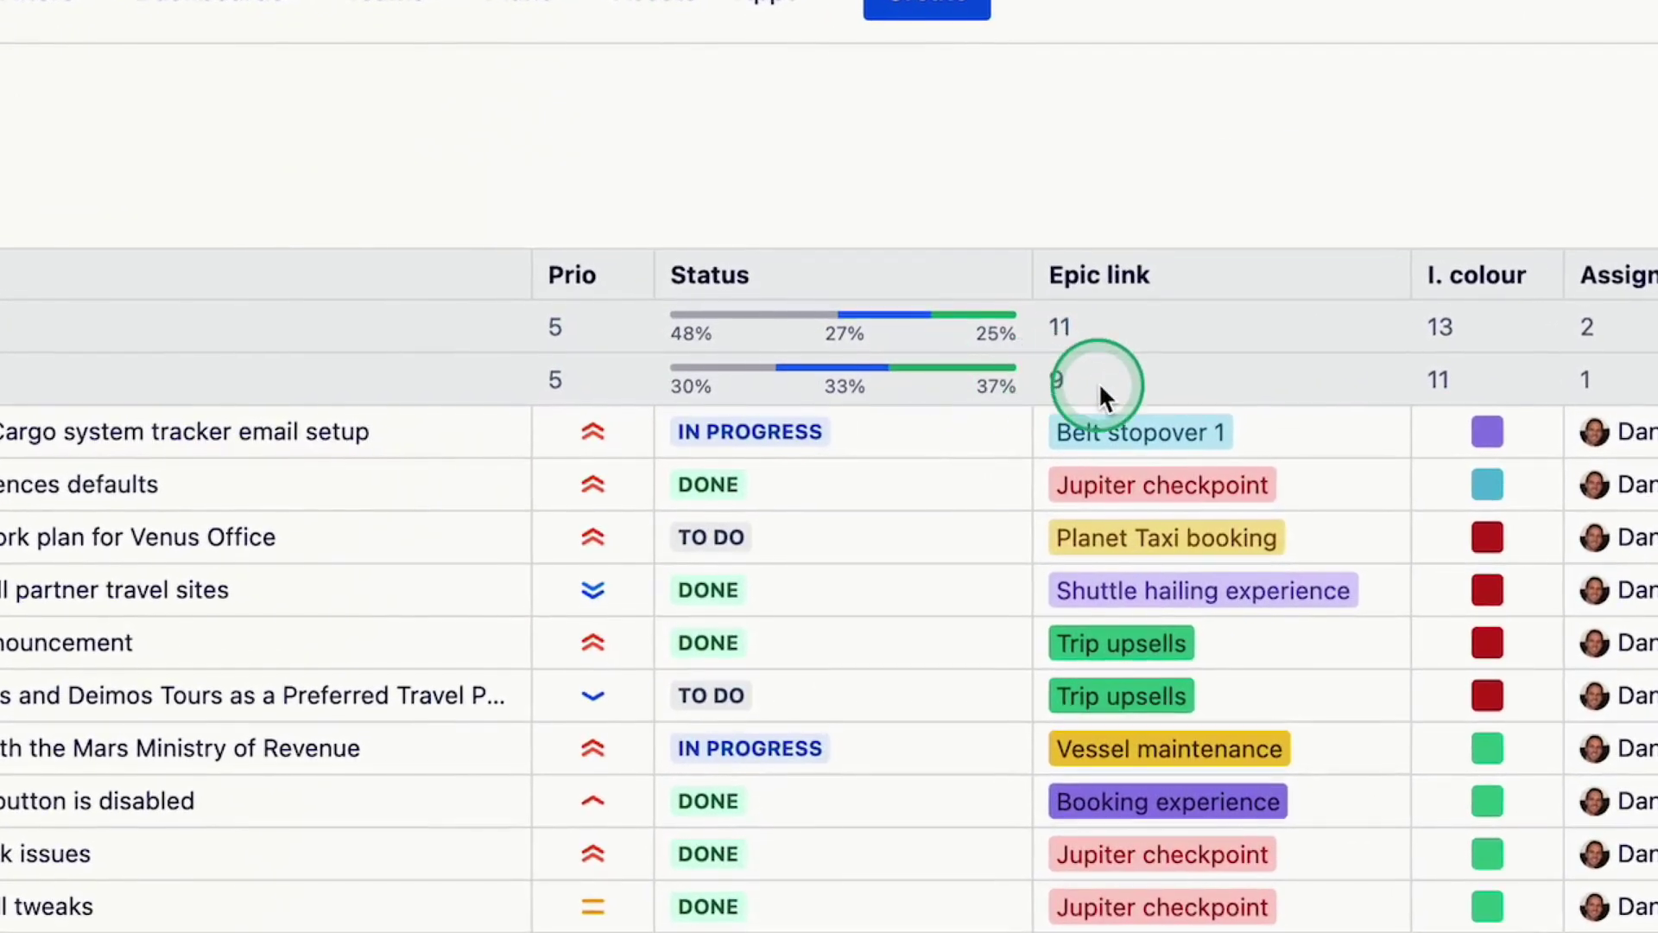
mouse_move(1006, 284)
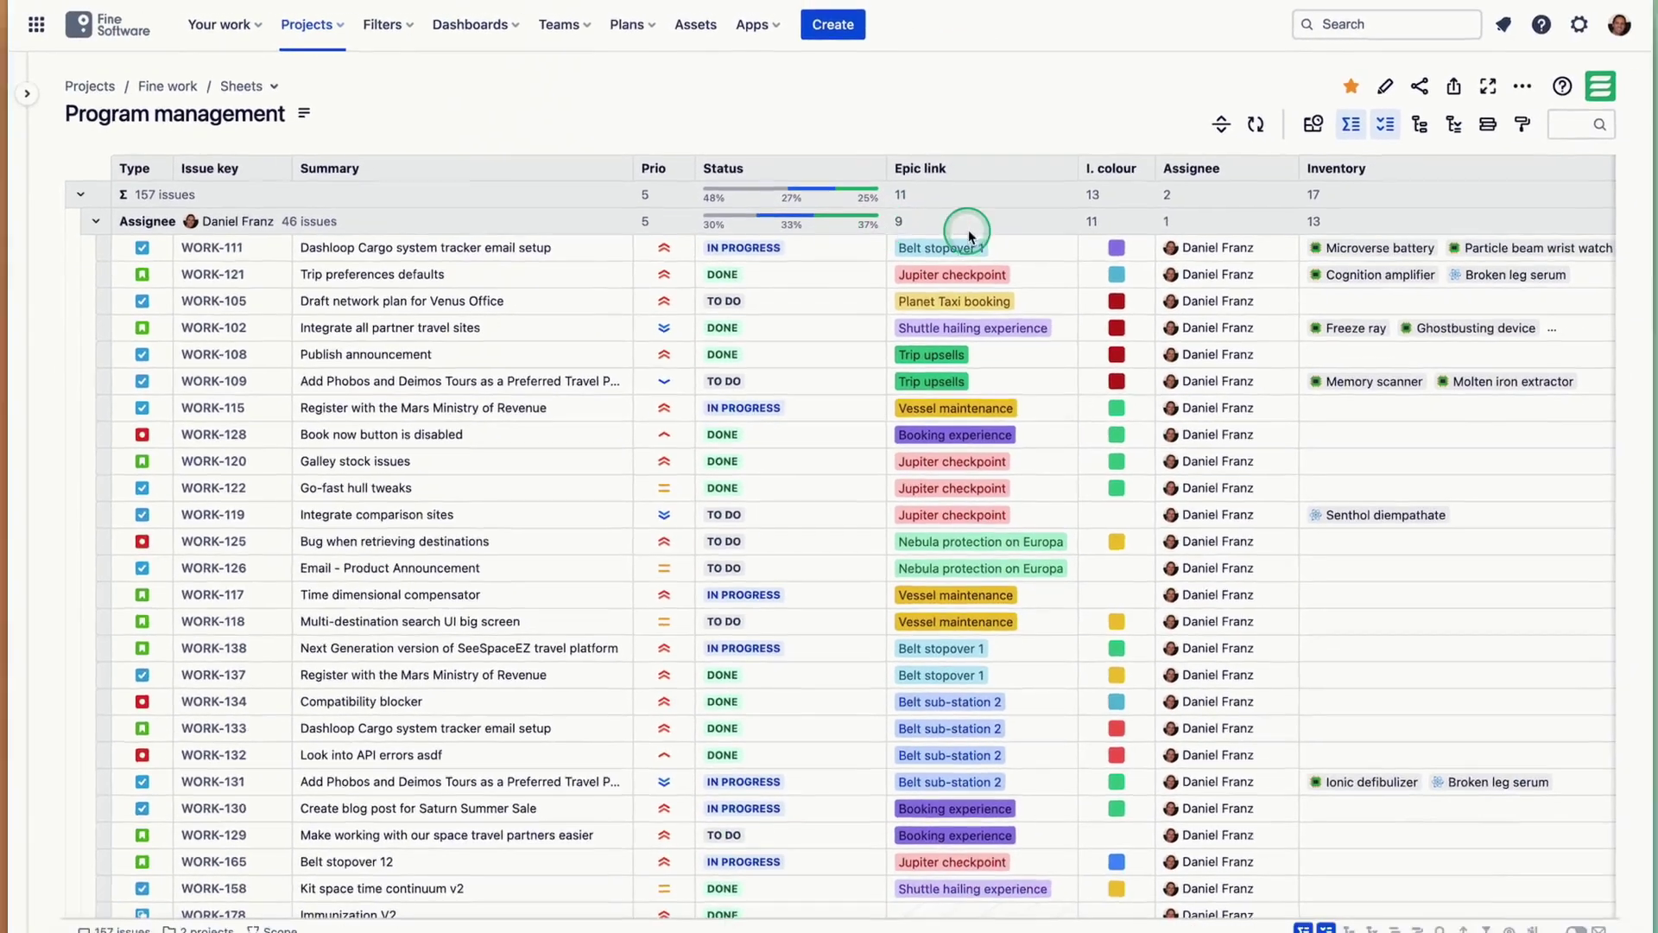
scroll(1377, 212, "right", 10)
scroll(1379, 221, "right", 14)
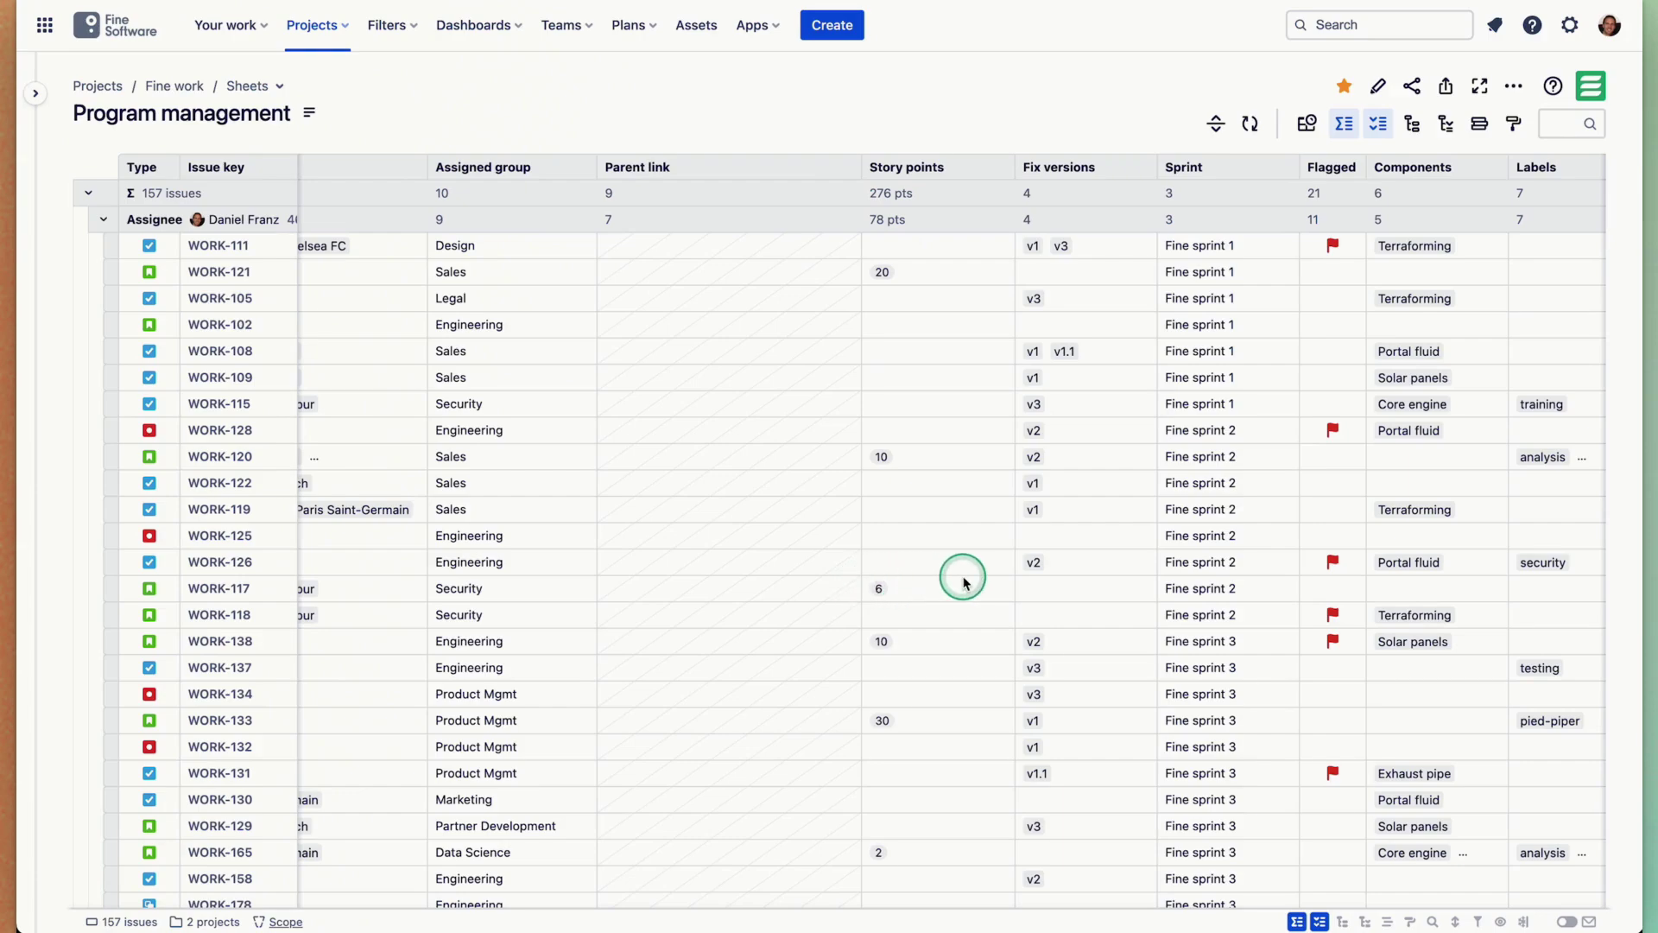
left_click_drag(922, 250, 917, 691)
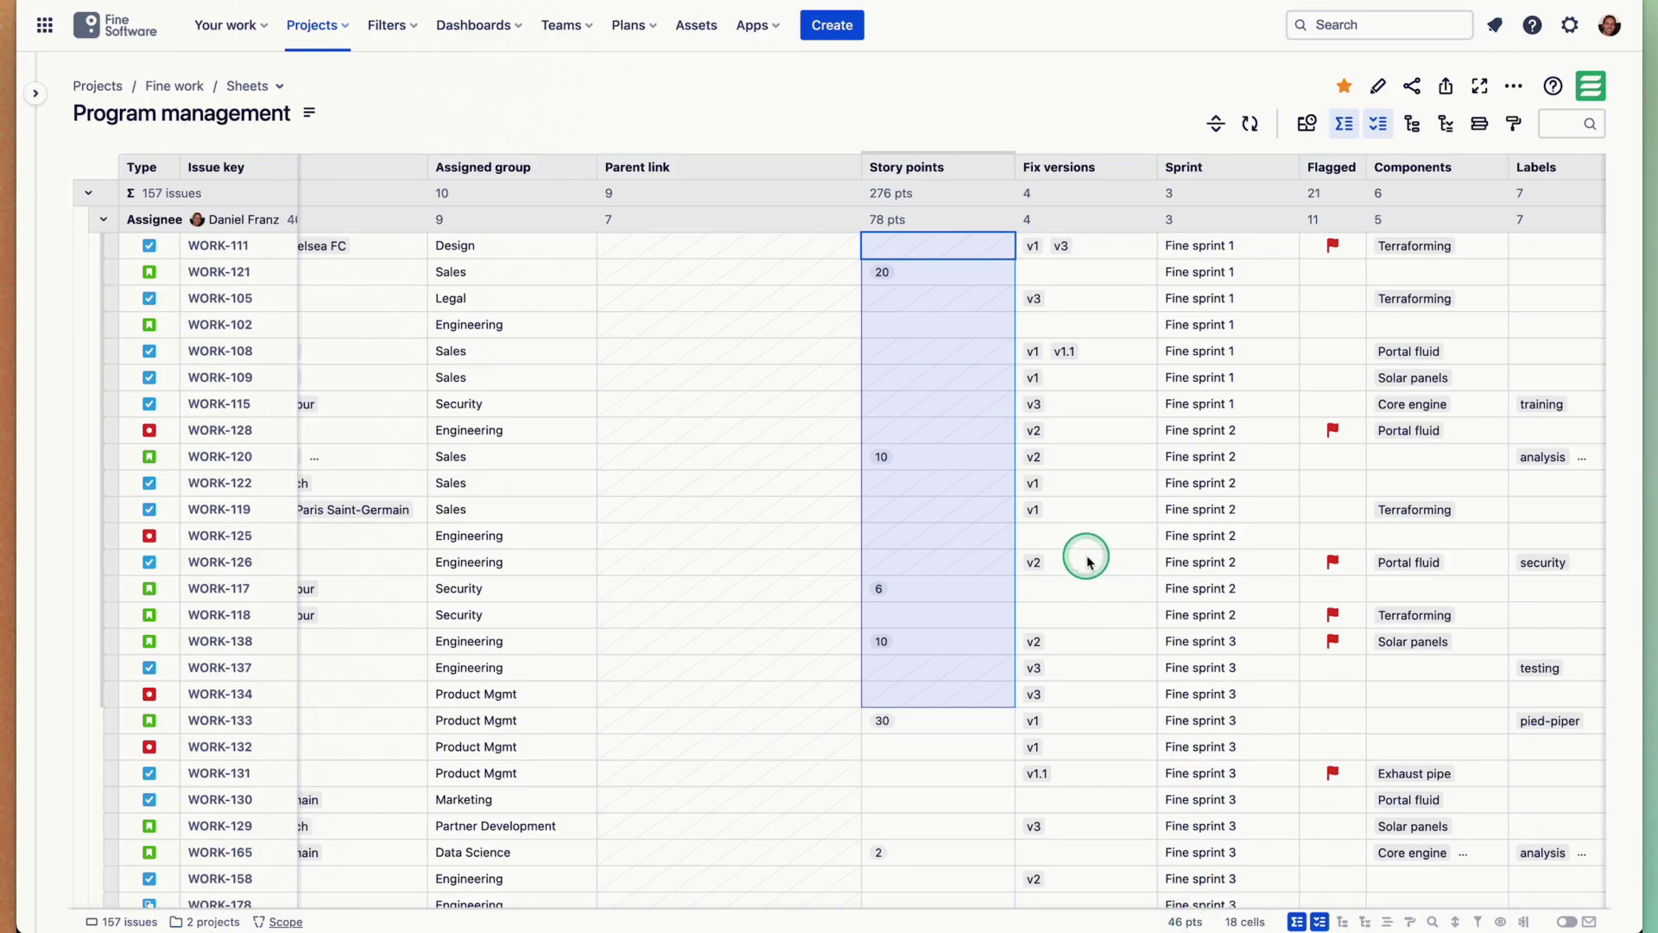
left_click(957, 318)
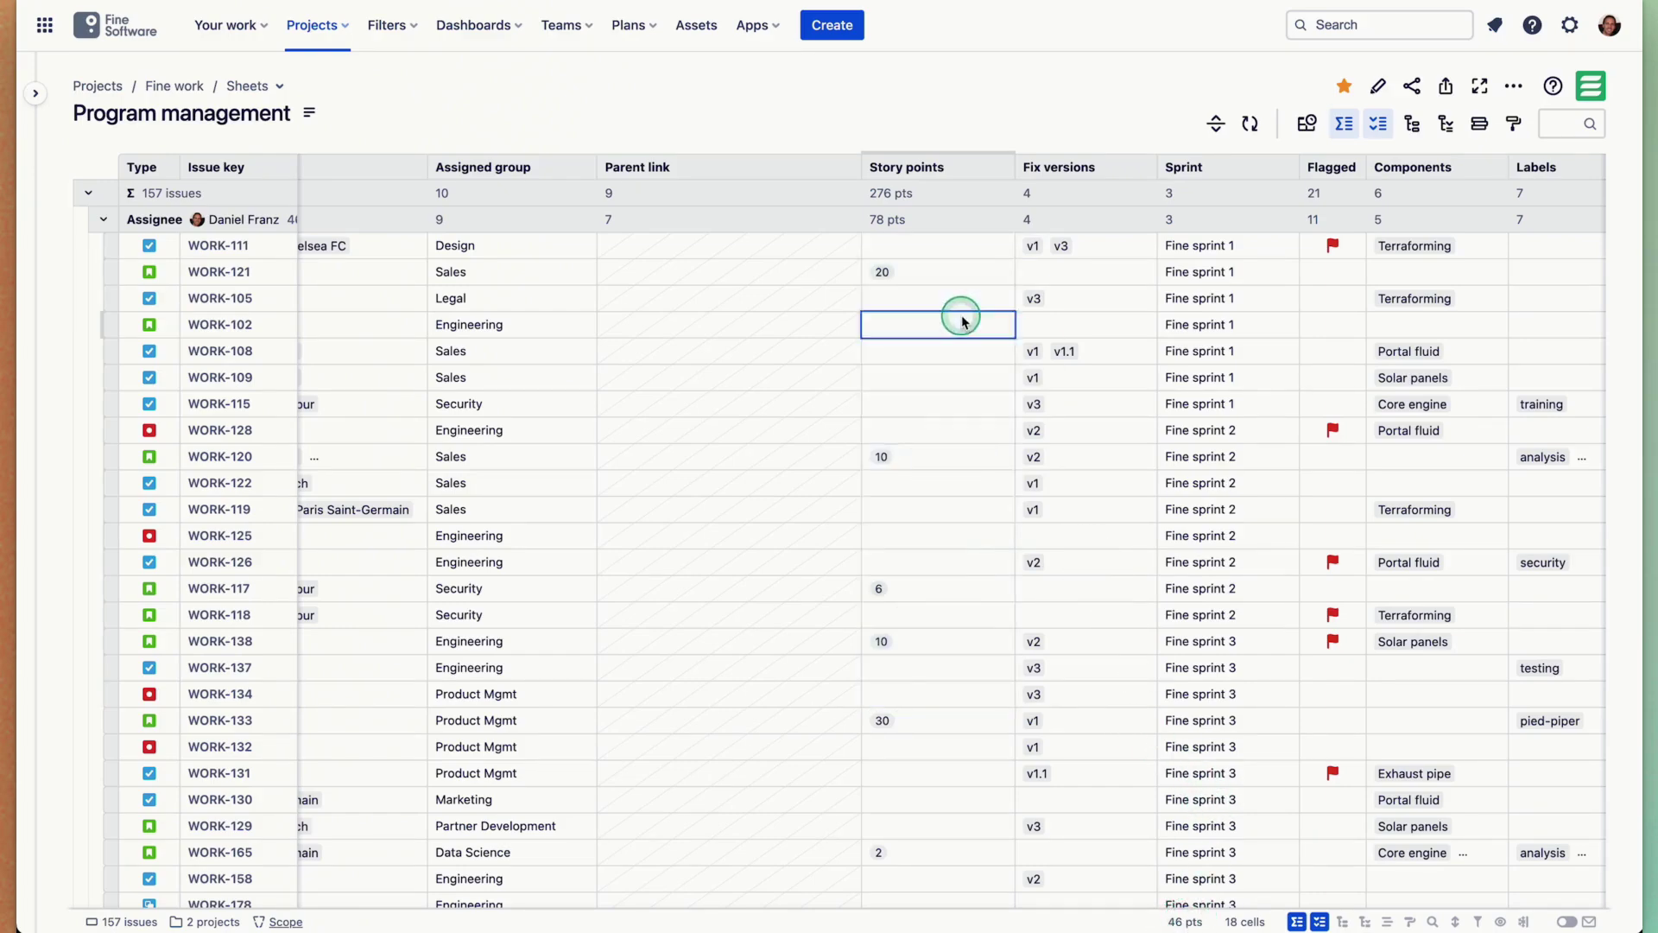
scroll(961, 318, "right", 10)
scroll(961, 318, "left", 15)
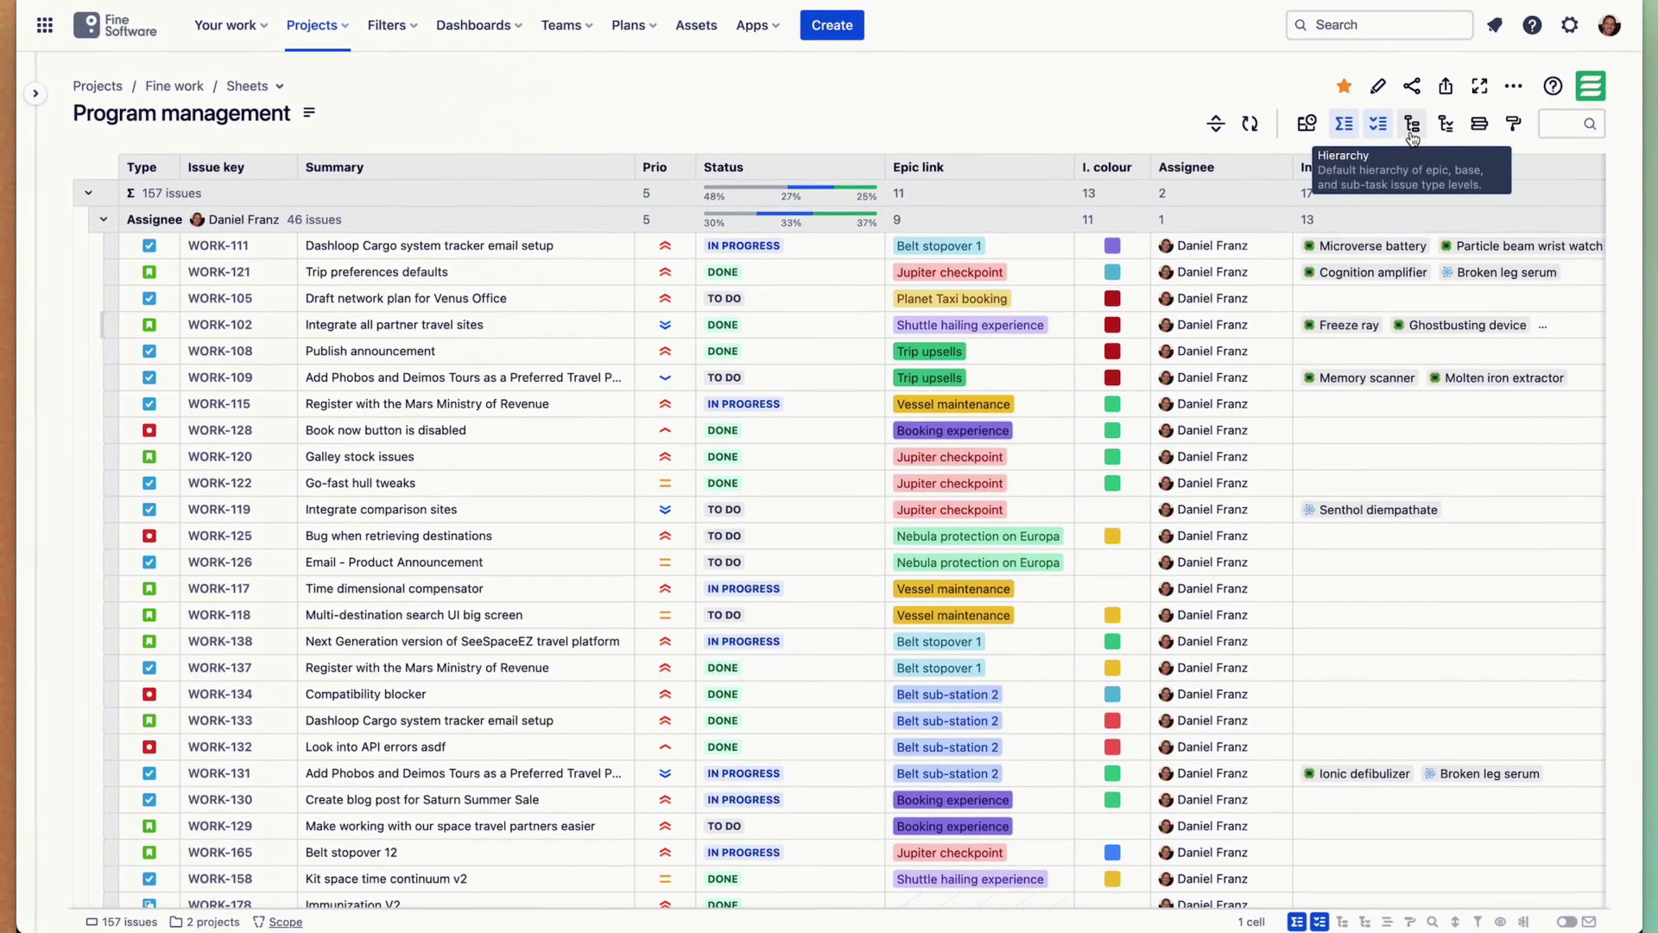
Switch the sheet to the epic hierarchy, collapse all rows, and expand the Booking experience epic WORK-148.
left_click(1412, 128)
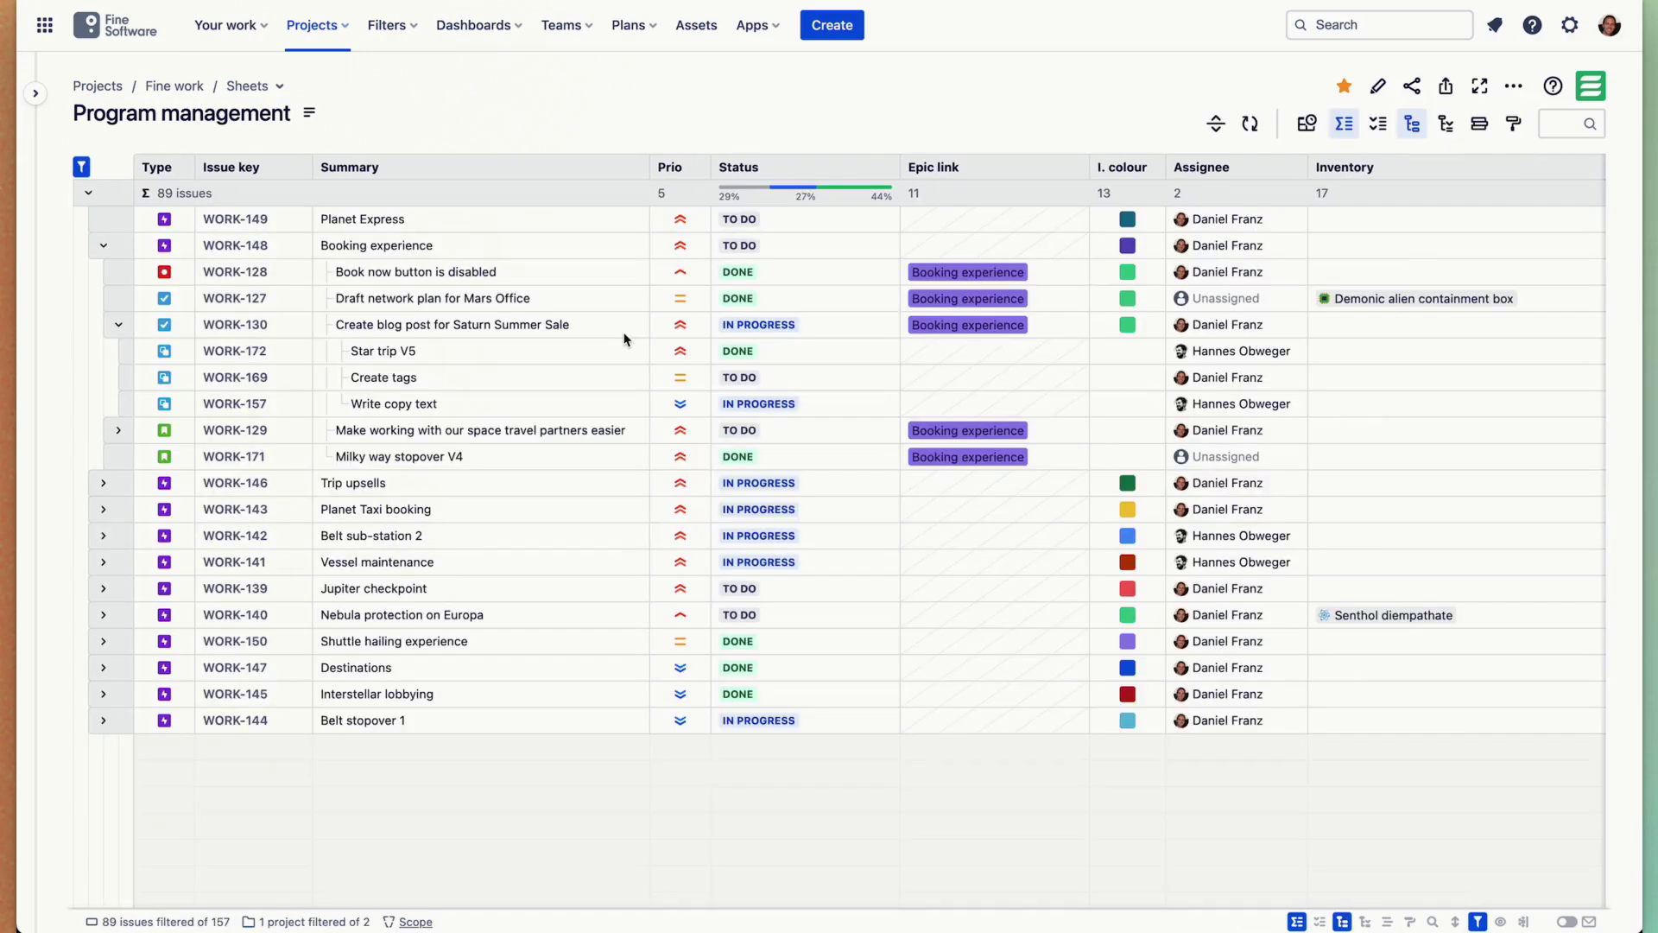
left_click(88, 192)
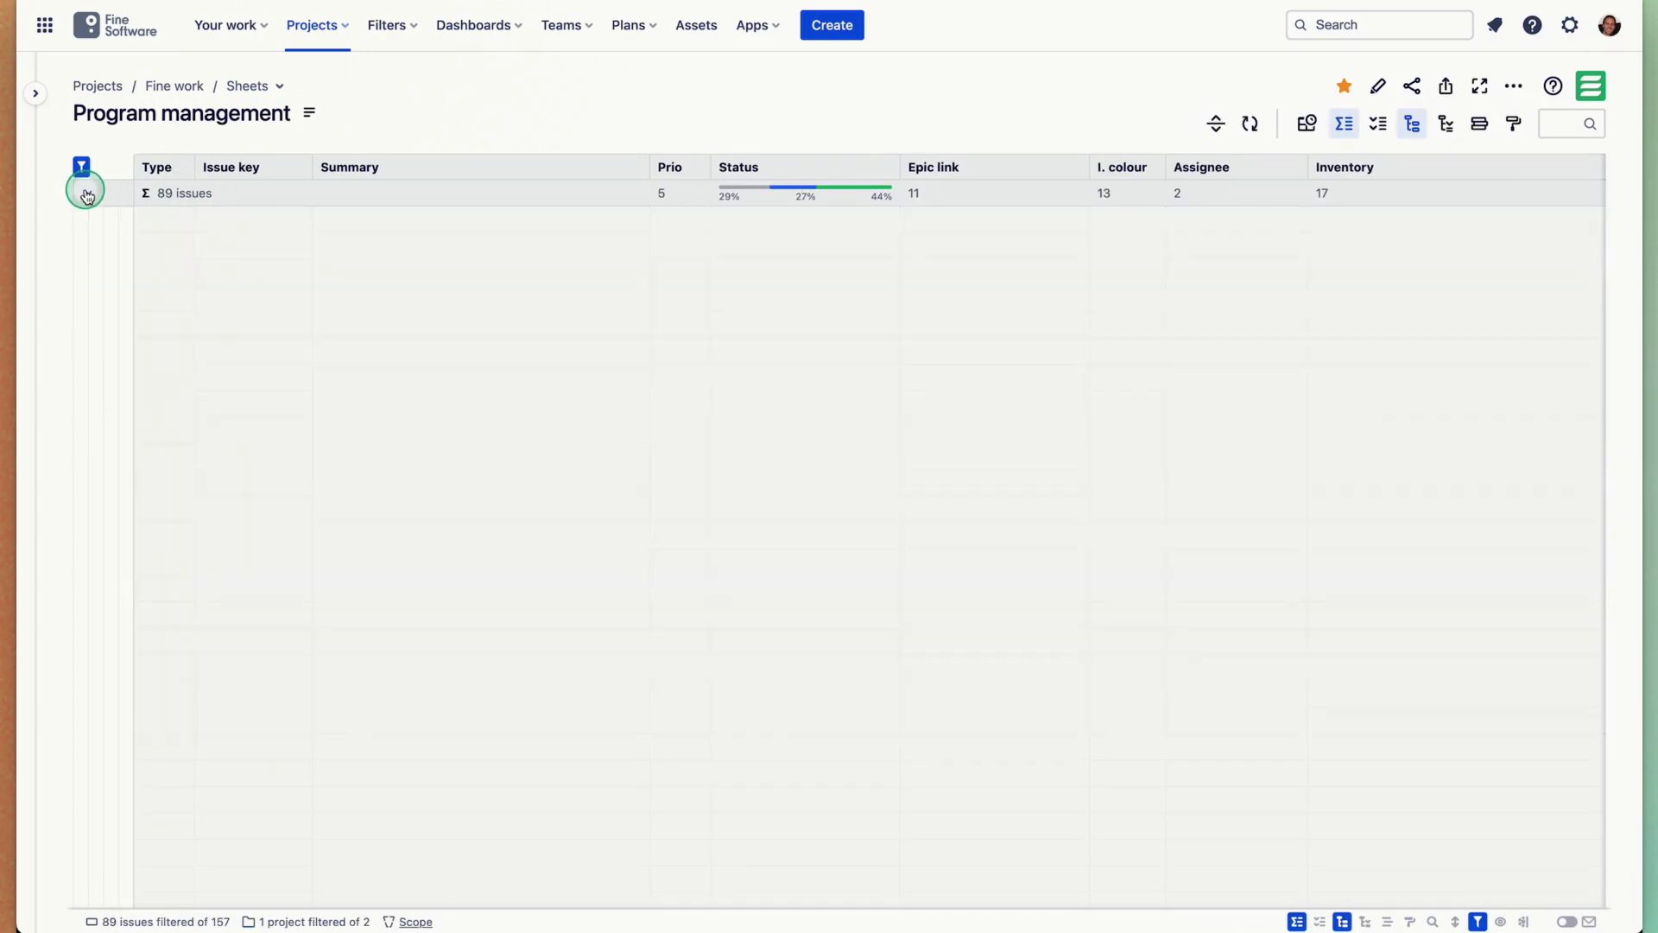
left_click(87, 193)
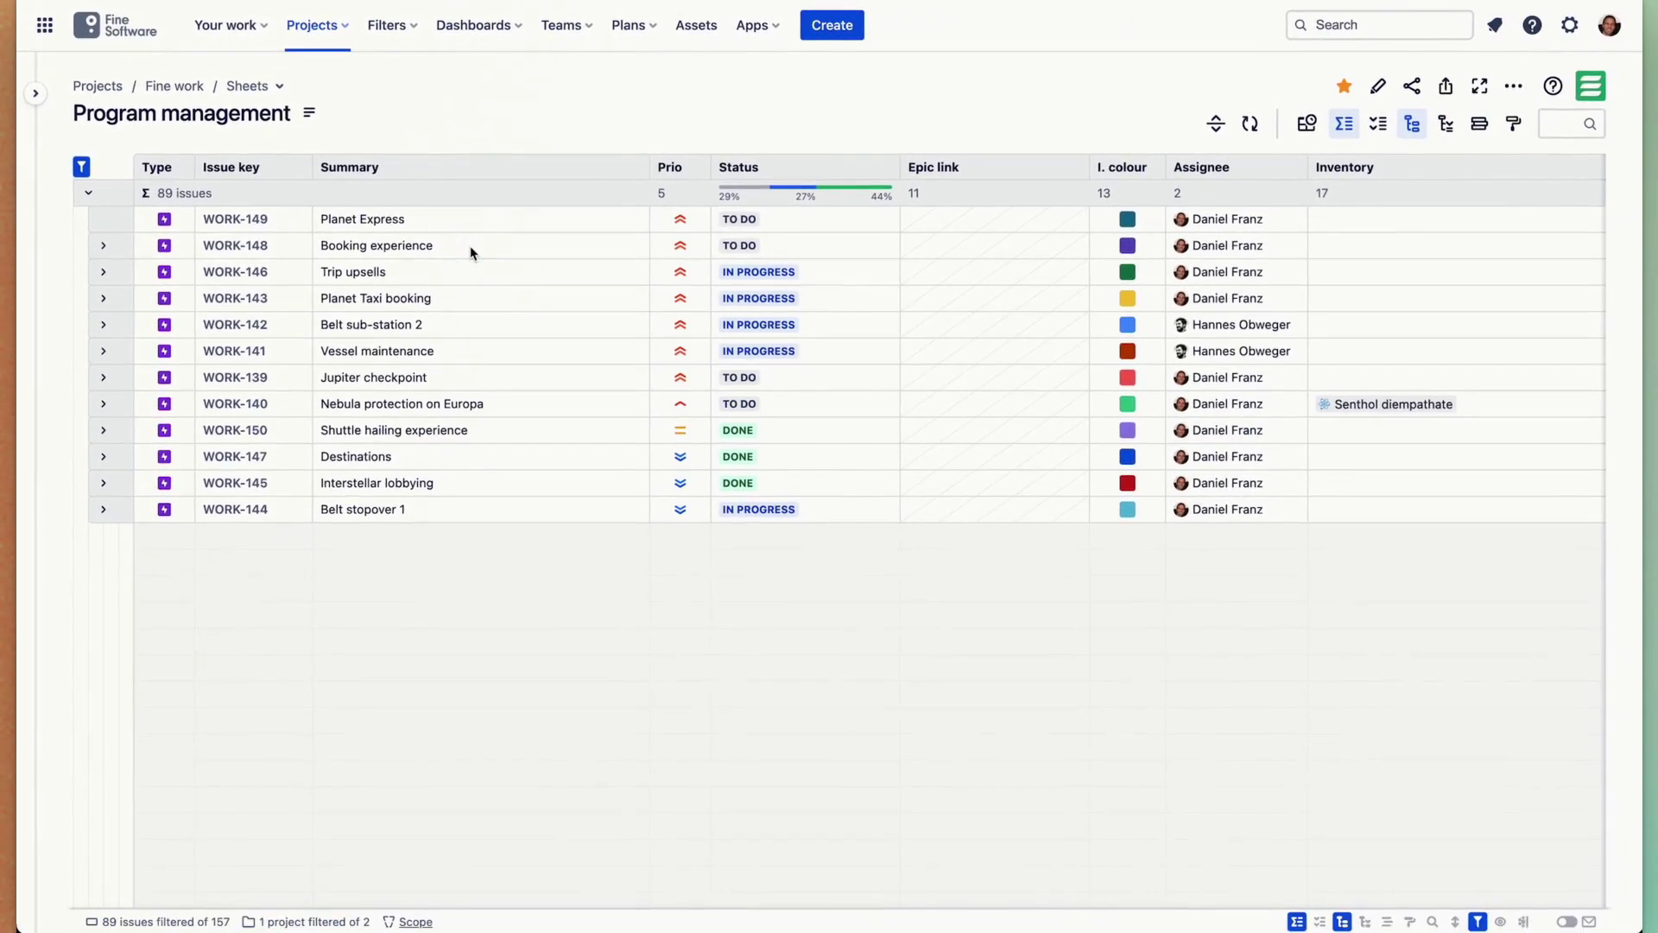
left_click(103, 245)
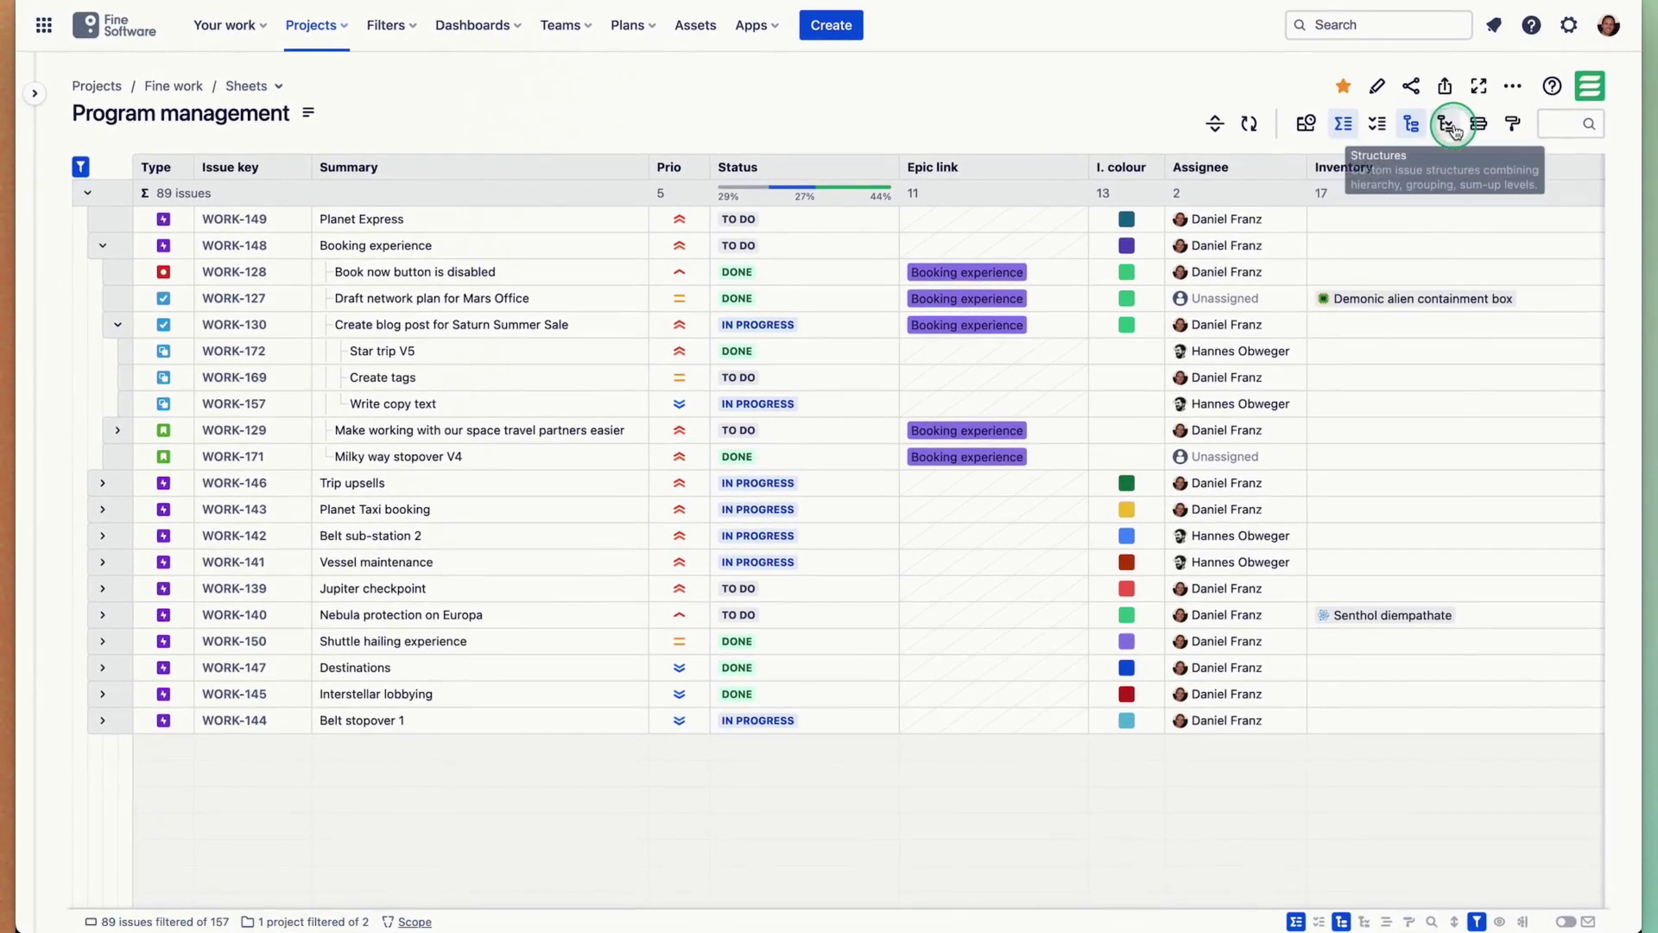
Open the Strategy ladder structure's settings and review the top level's type options, keeping Sum-up.
left_click(1360, 214)
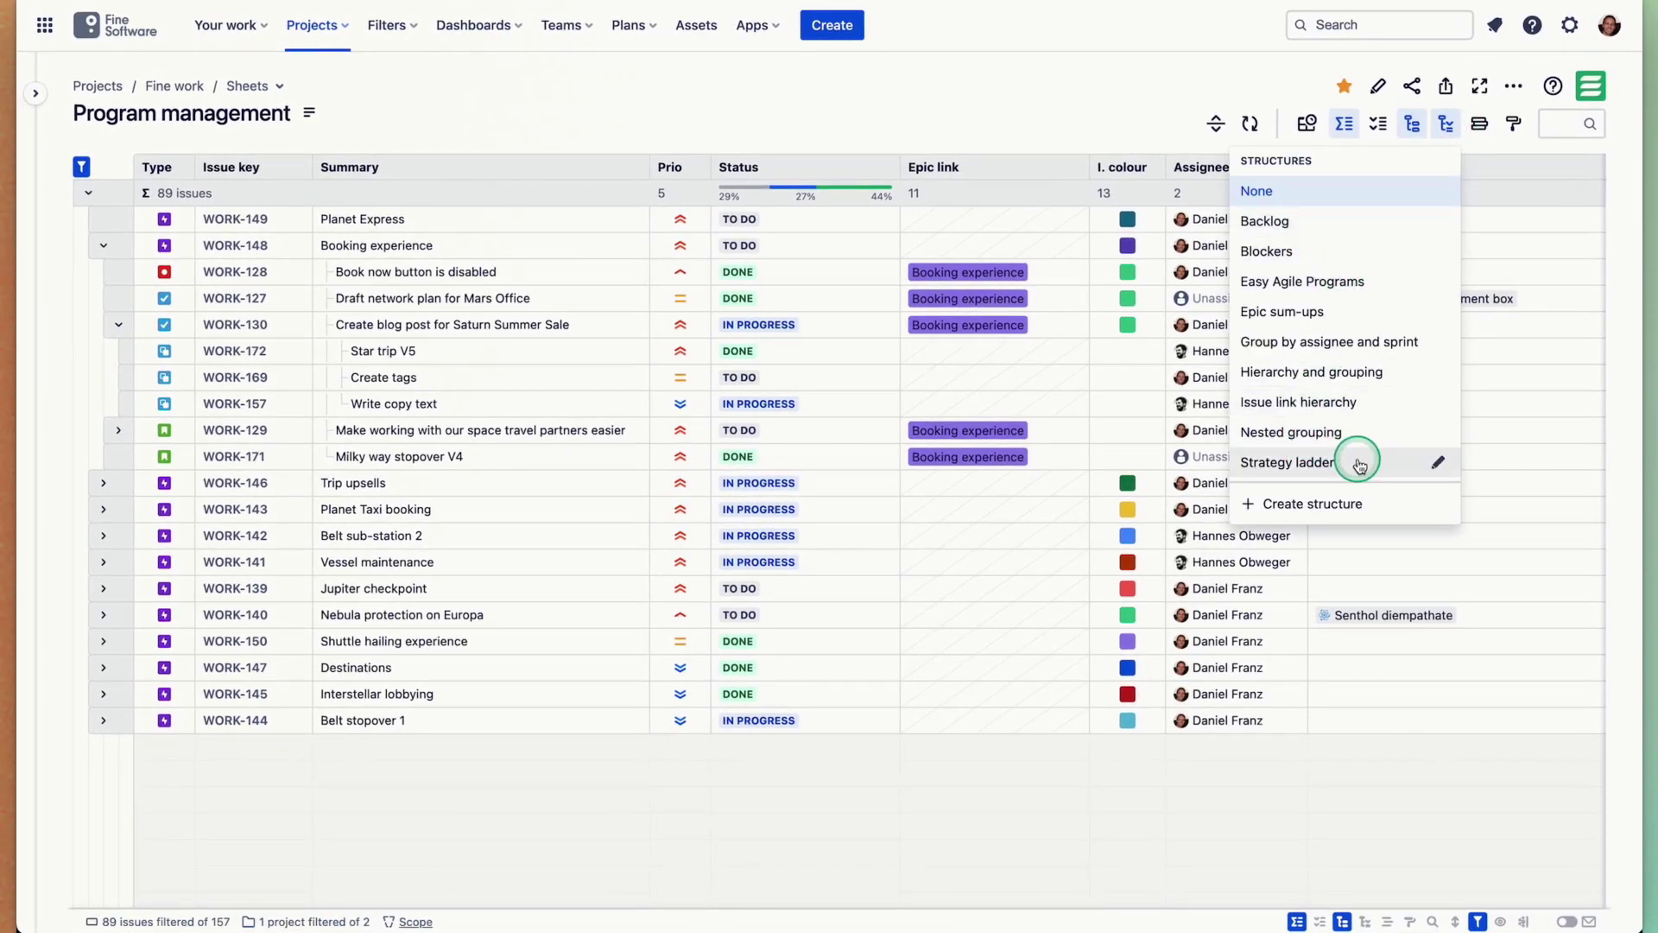
left_click(1438, 466)
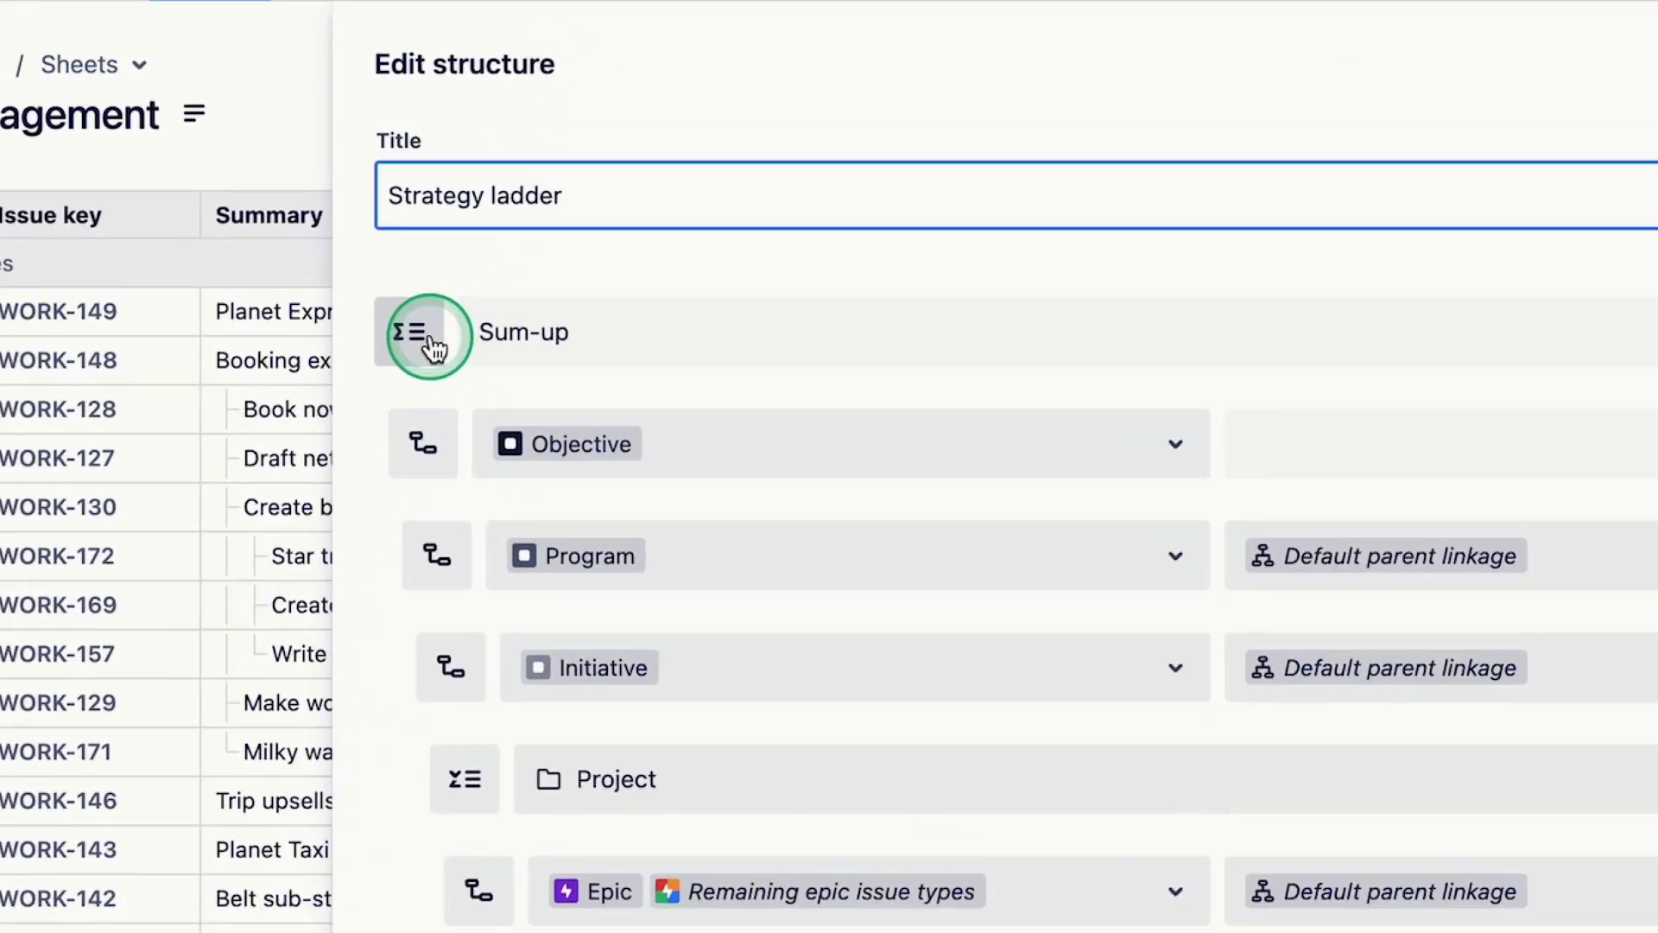
left_click(426, 230)
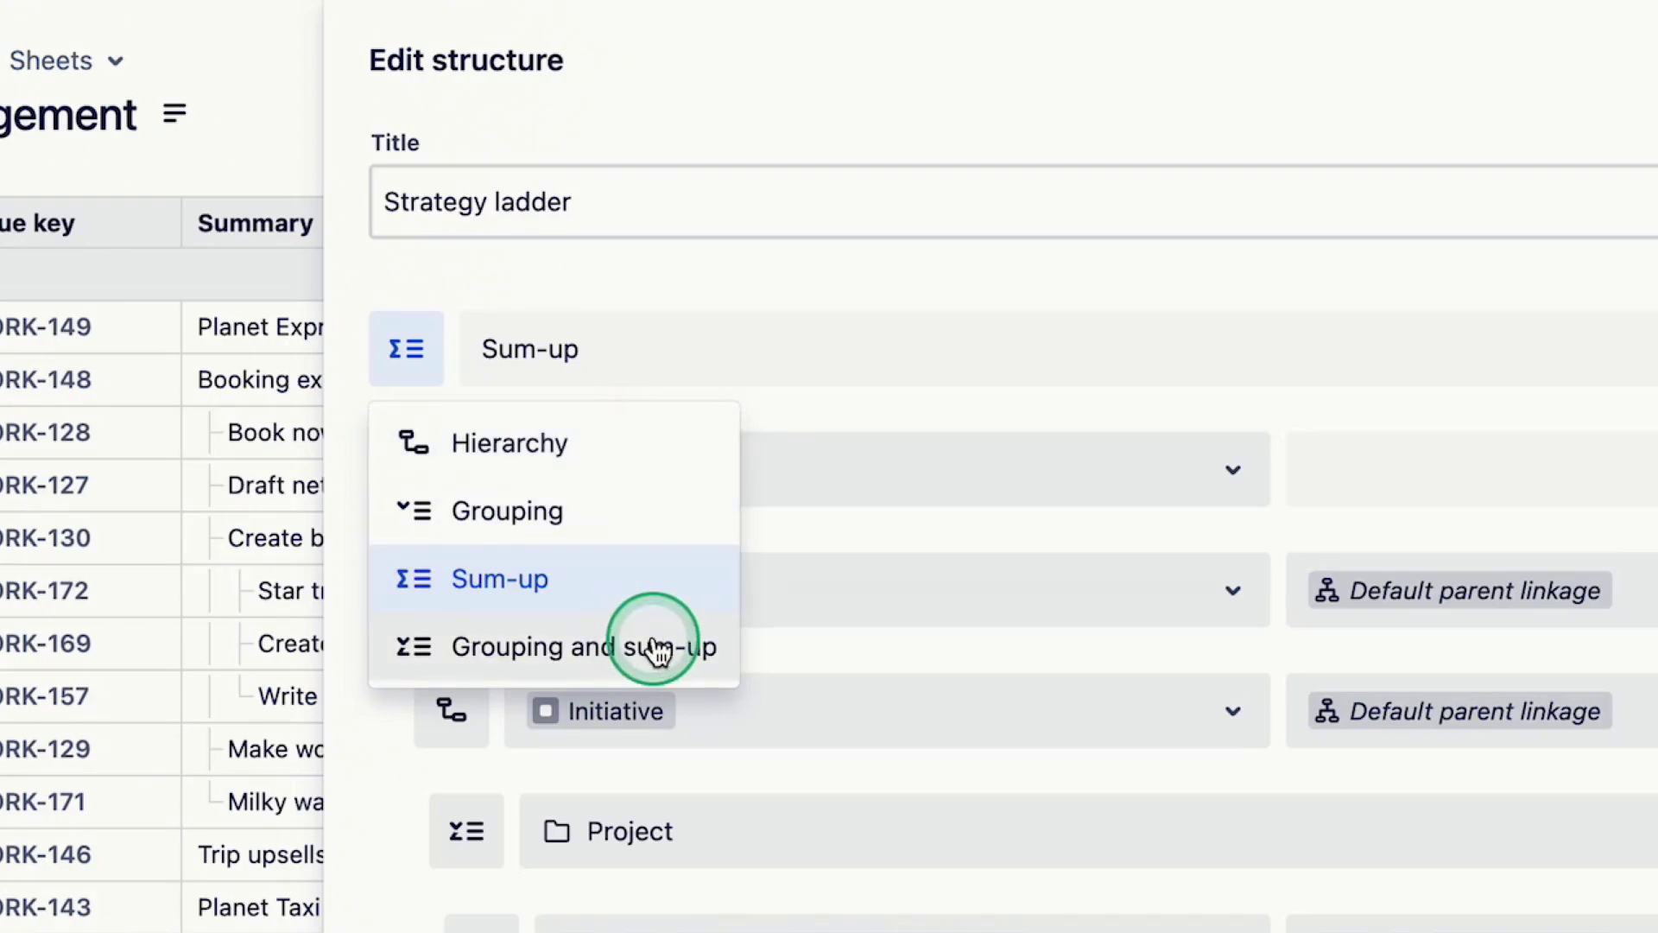
left_click(816, 151)
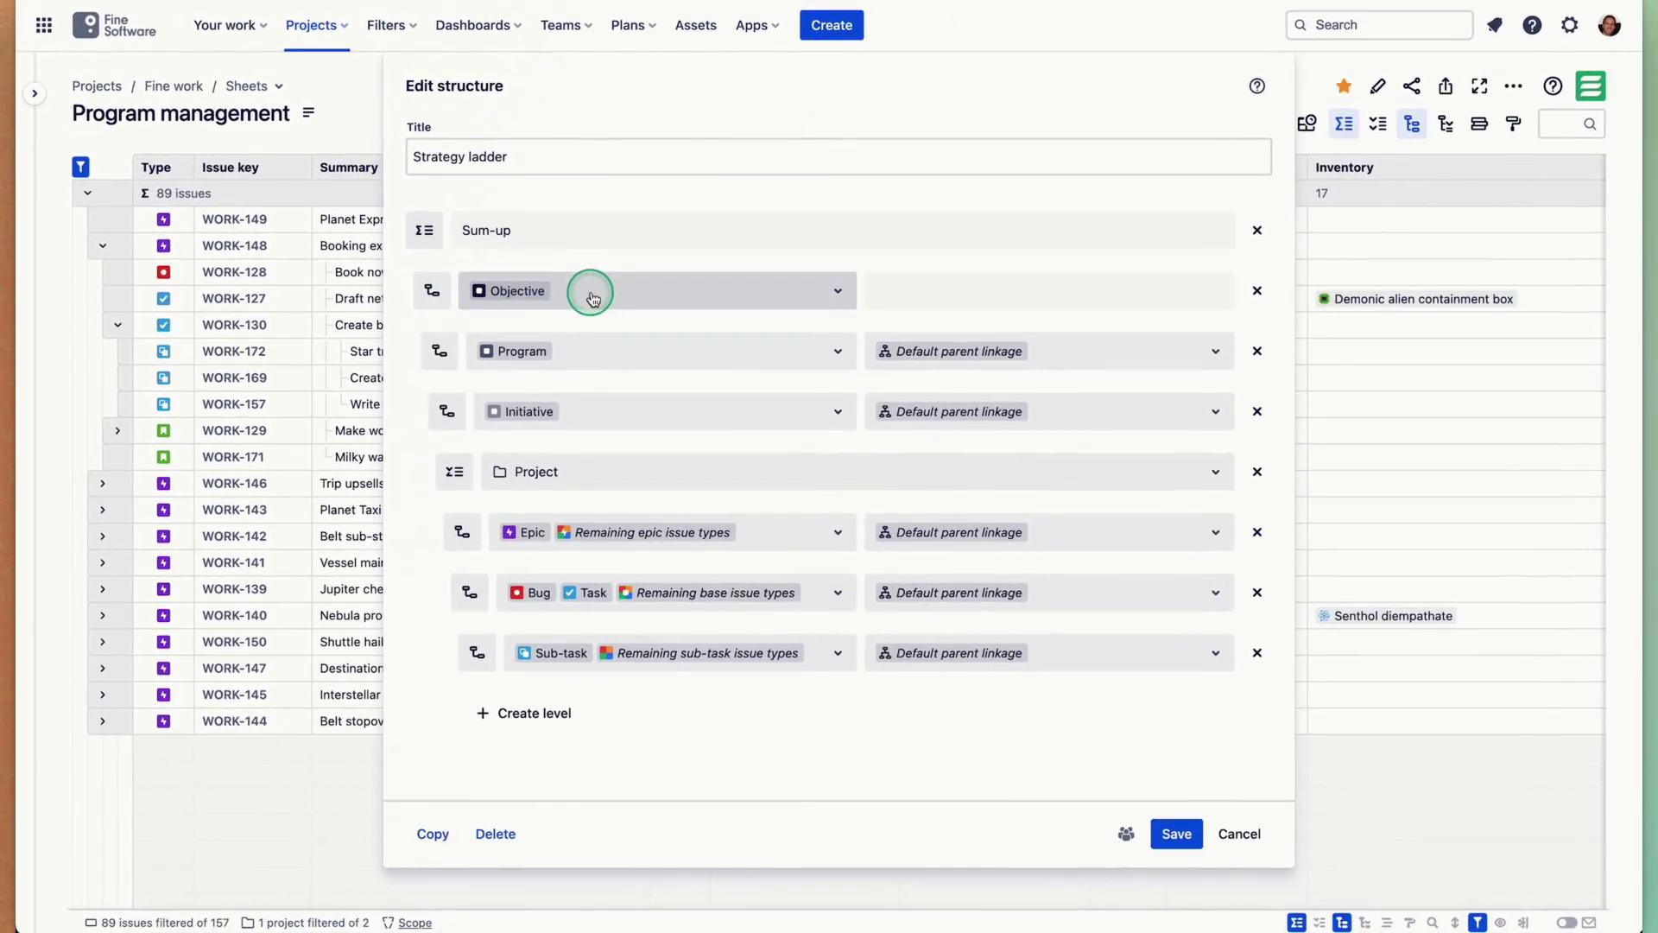
Inspect the issue types of the Objective and Epic levels without changing them.
left_click(594, 298)
scroll(630, 470, "down", 3)
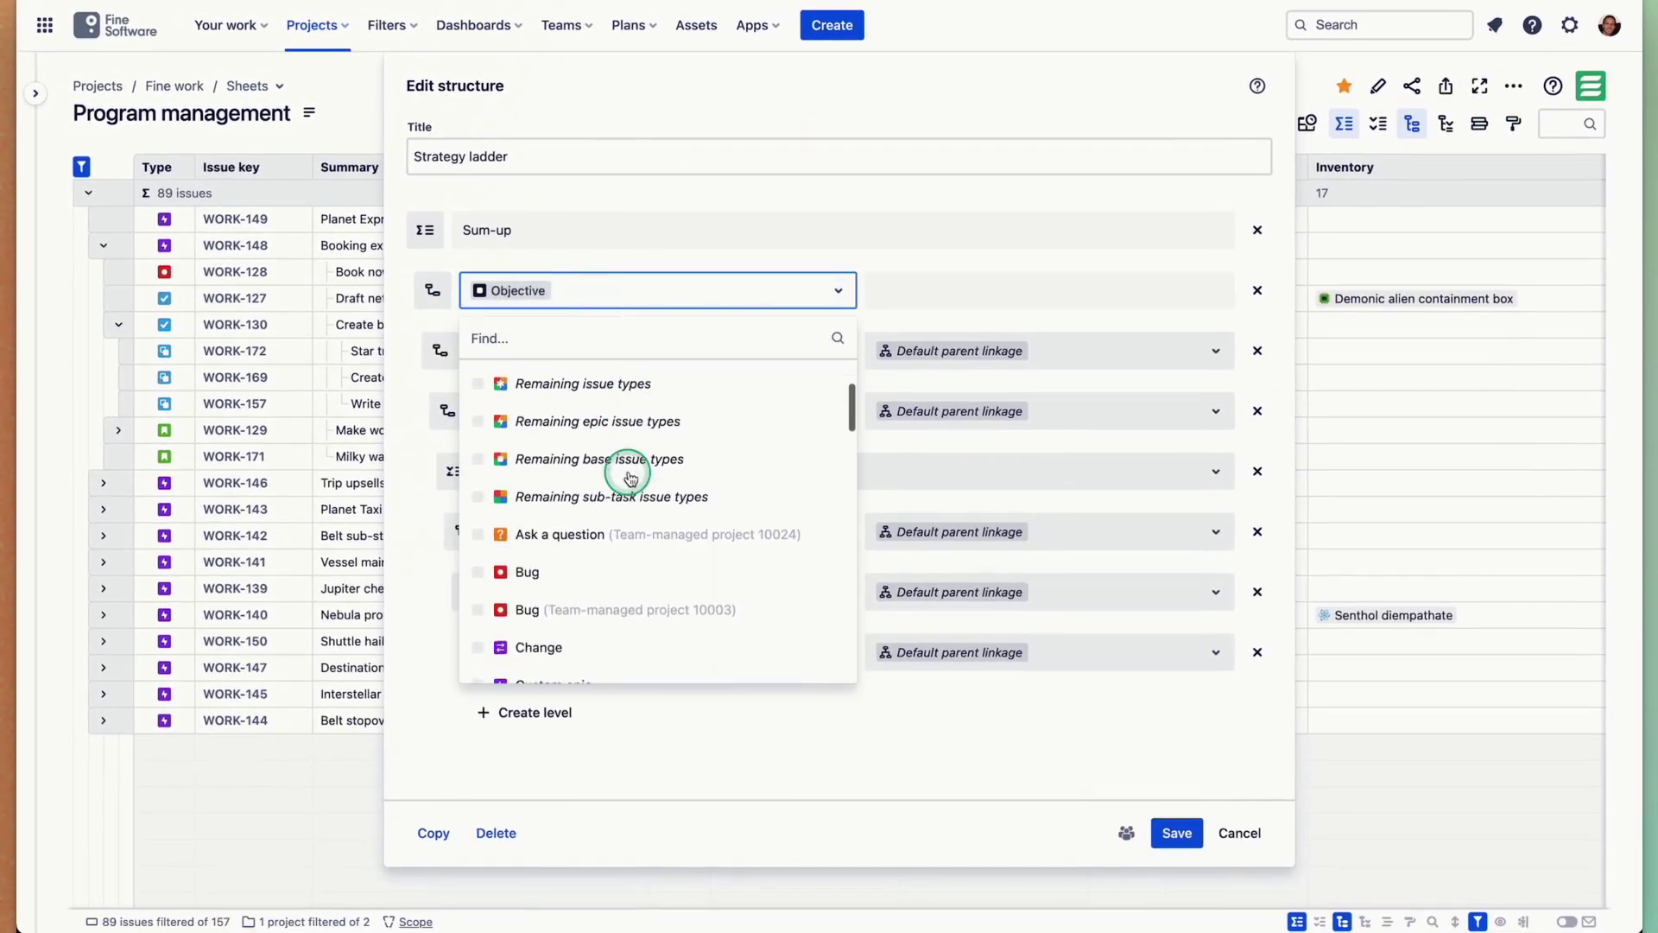
scroll(629, 474, "up", 3)
left_click(703, 100)
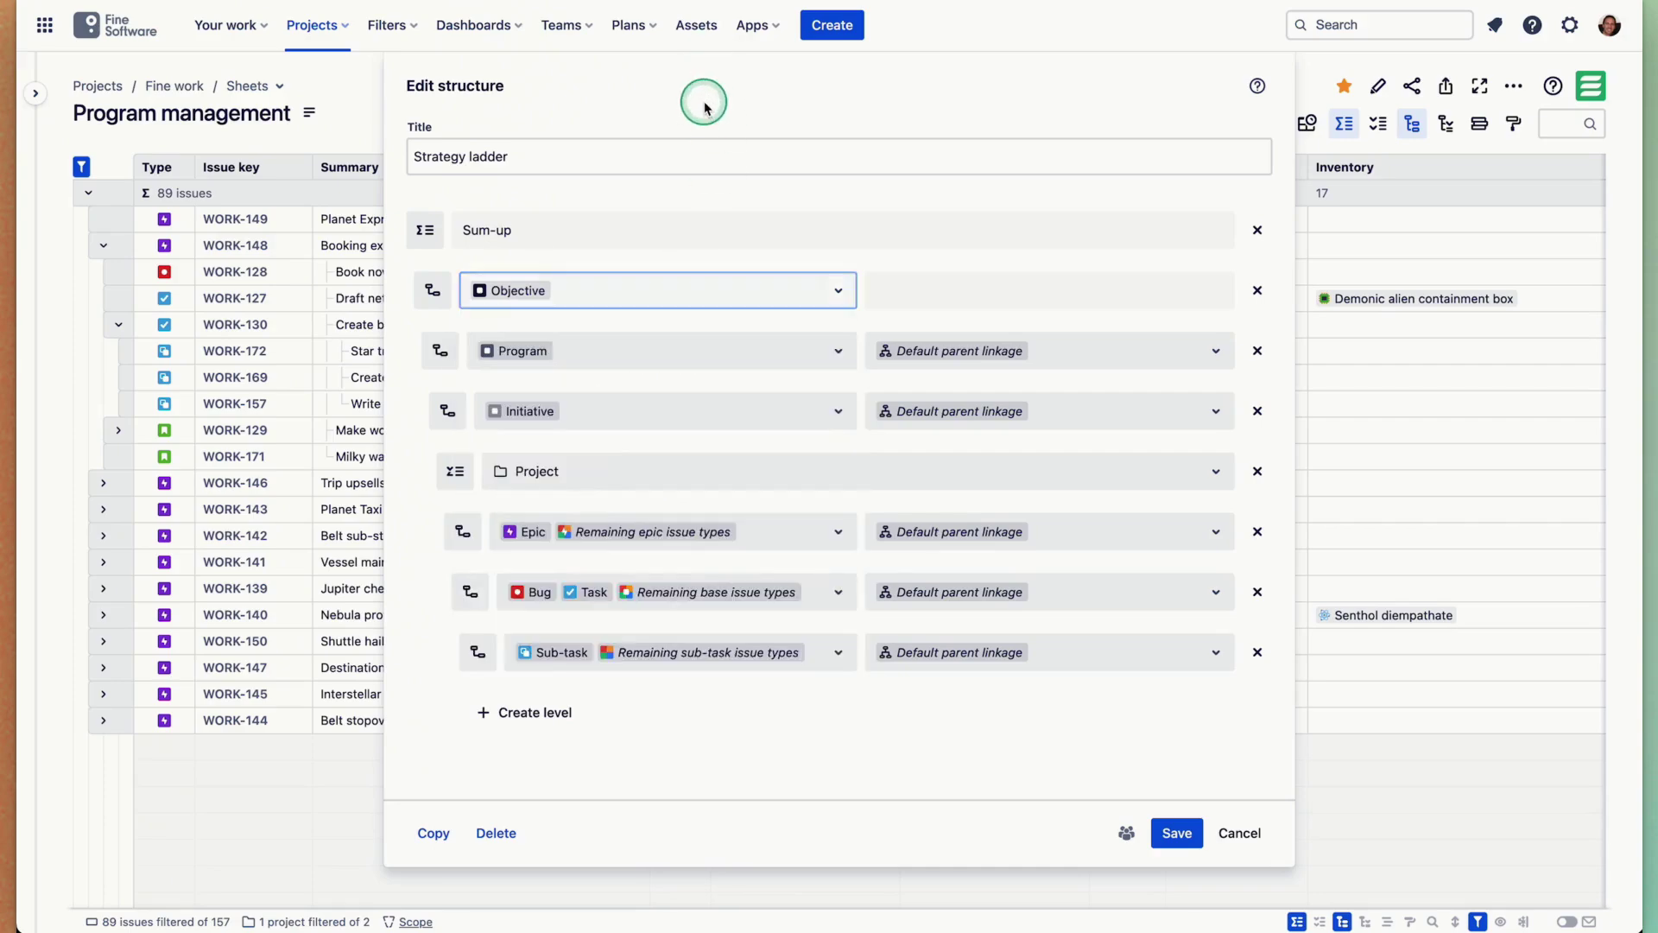
left_click(803, 532)
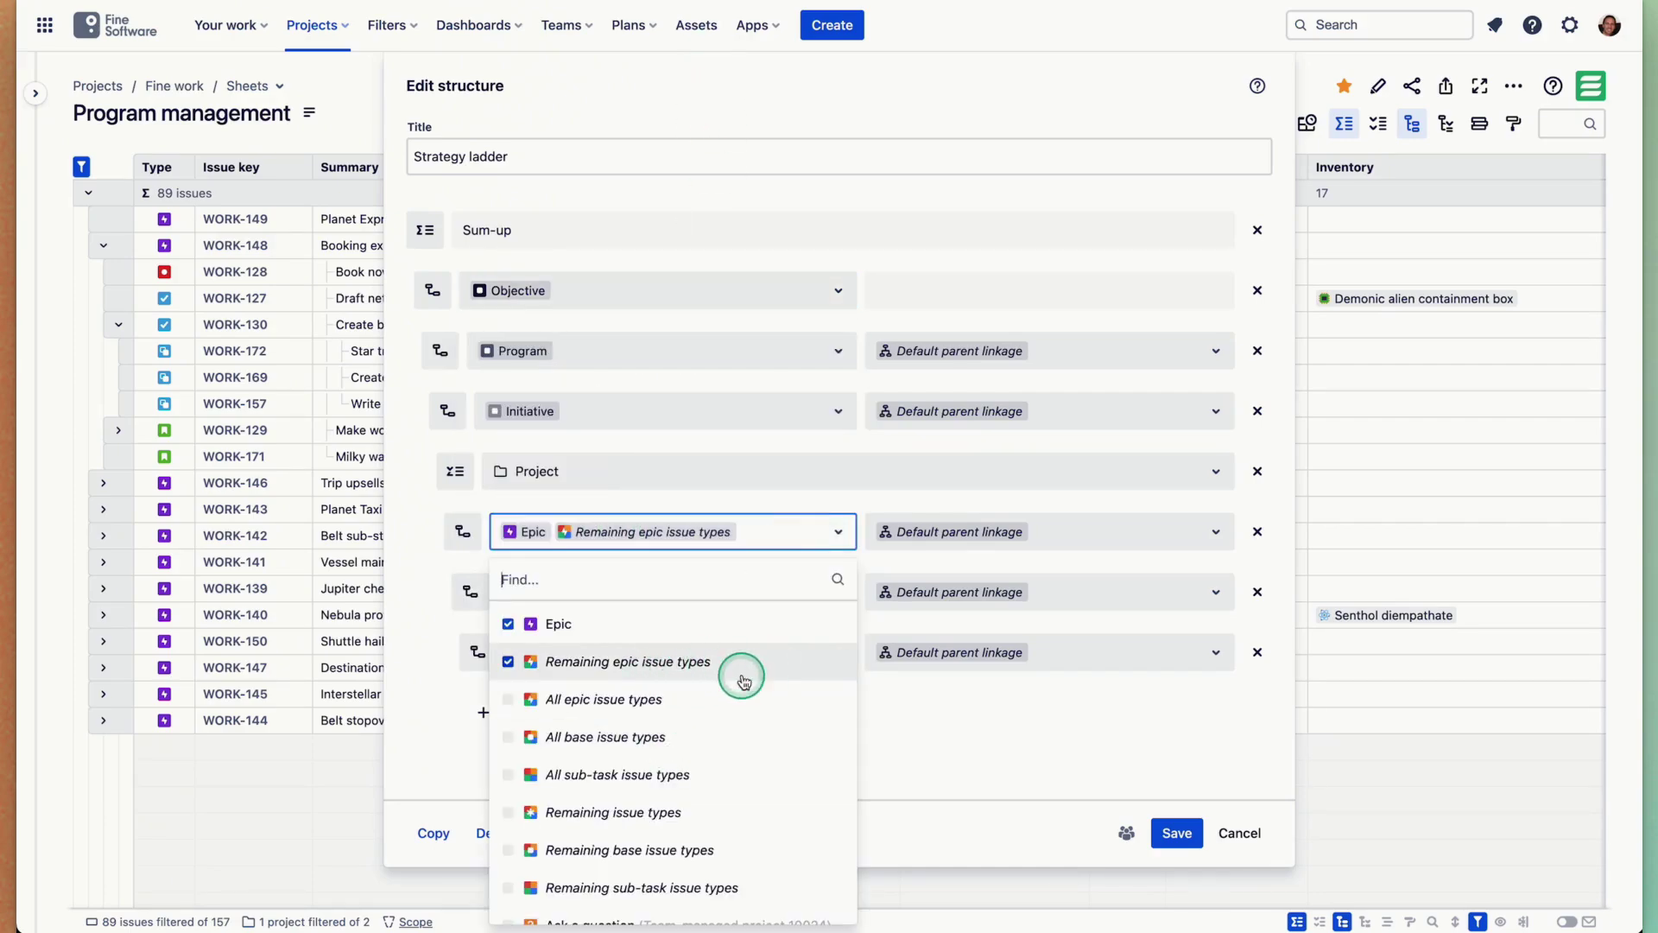
left_click(914, 762)
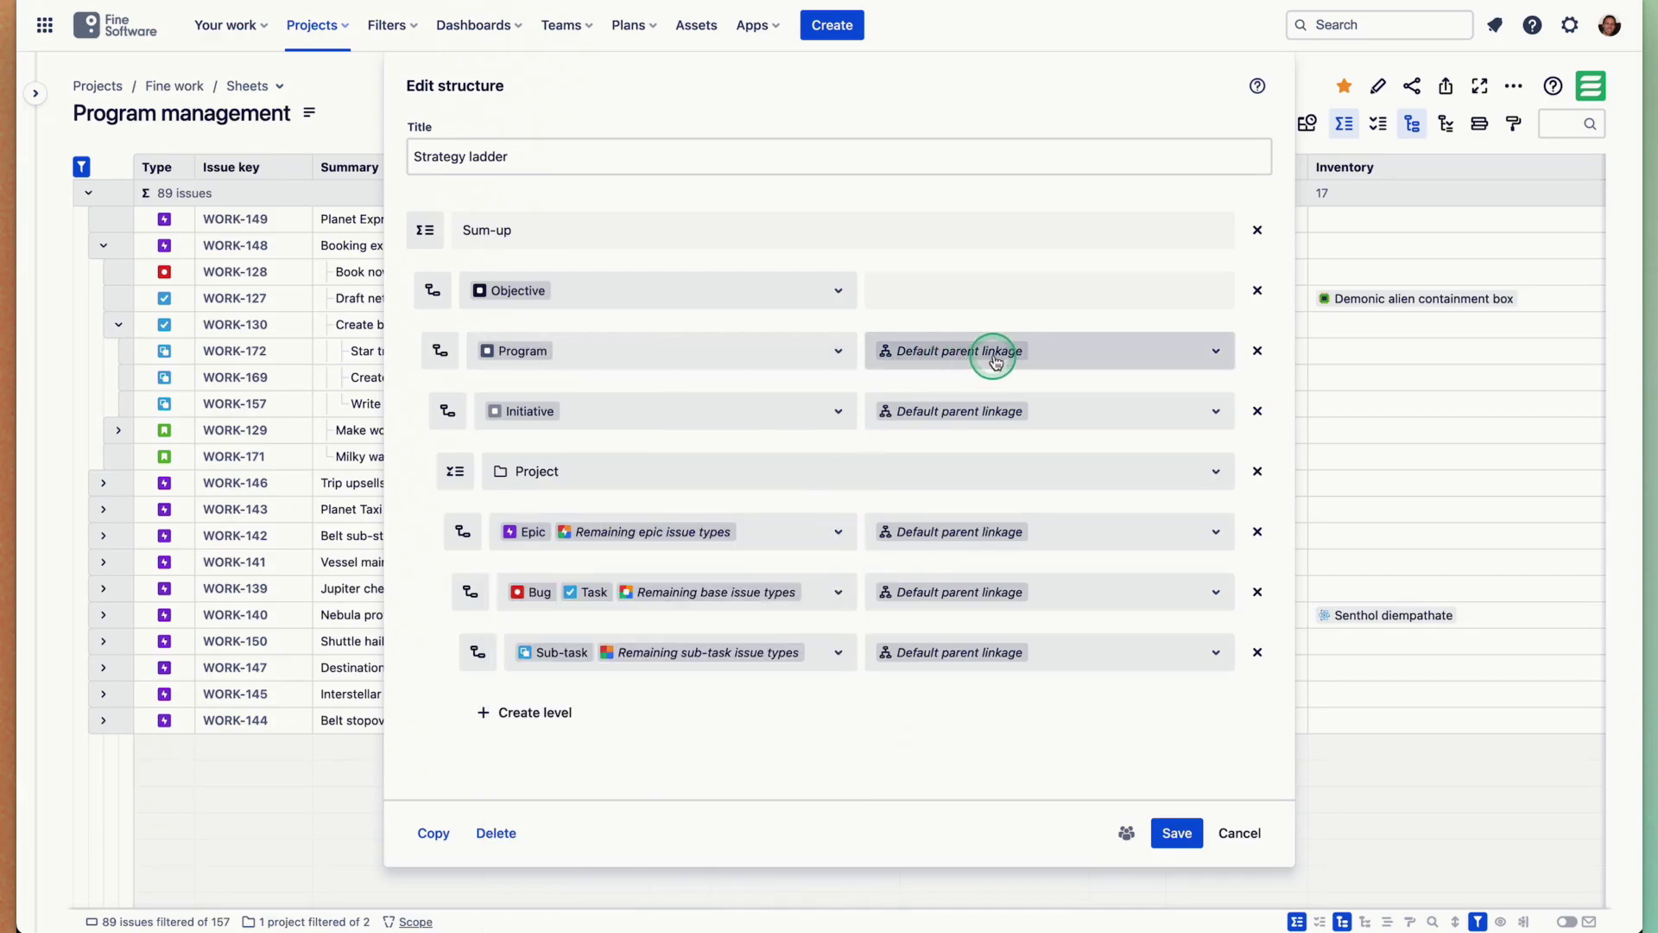
Browse the Program level's parent linkage options, leaving the default linkage unchanged.
left_click(1055, 349)
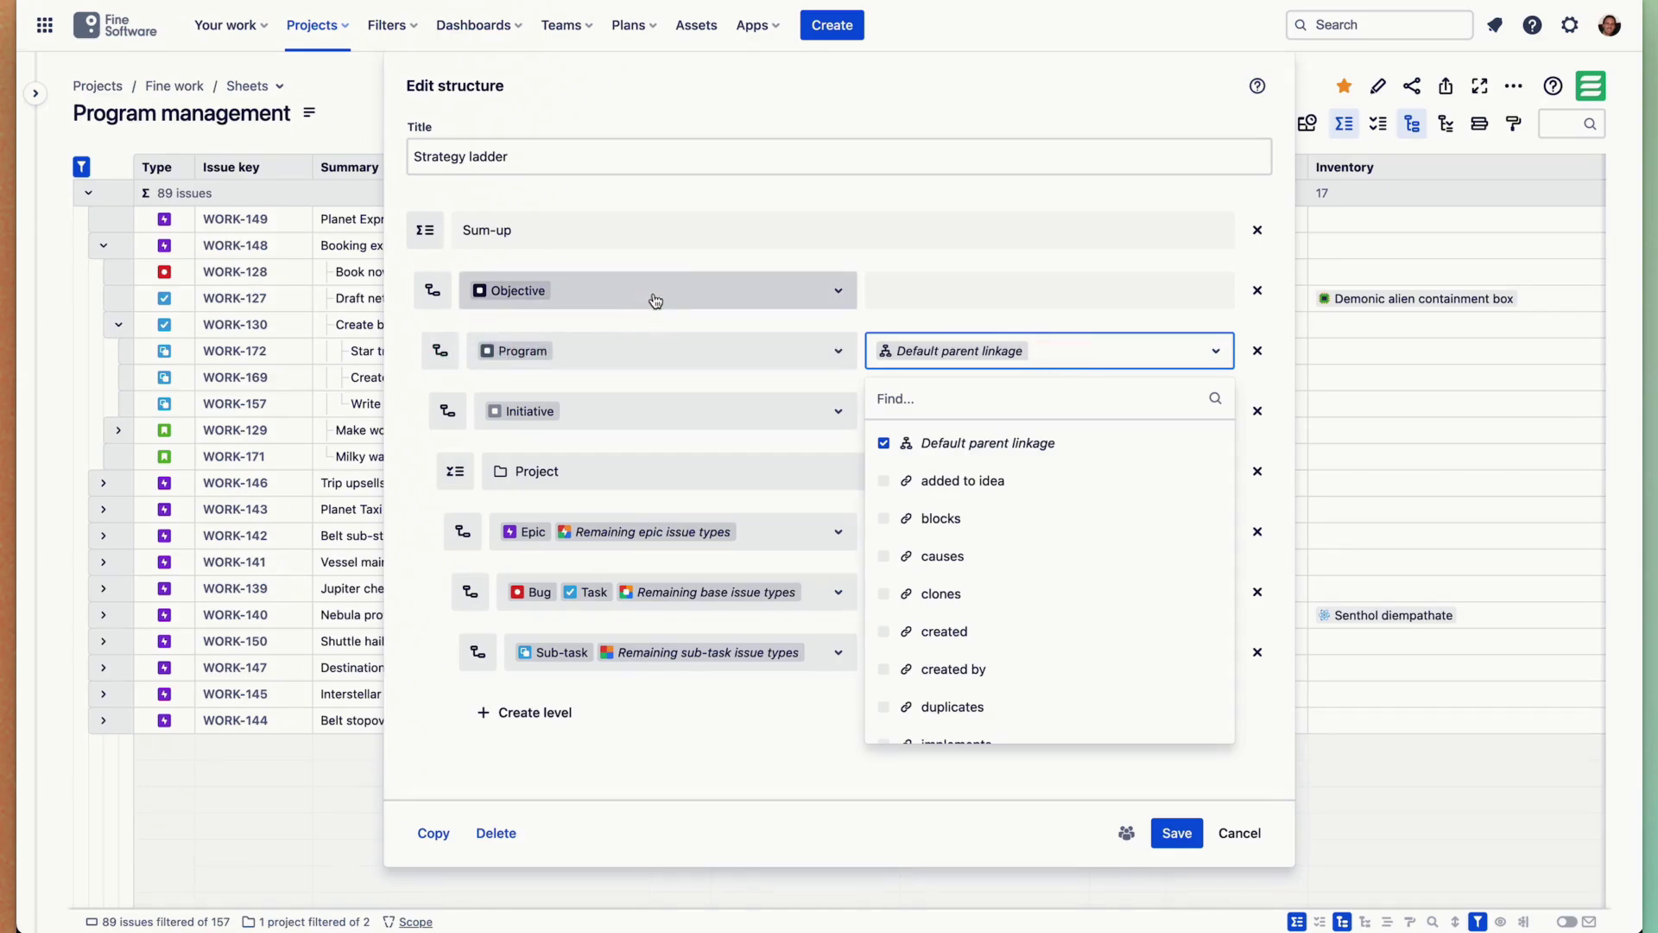
left_click(989, 446)
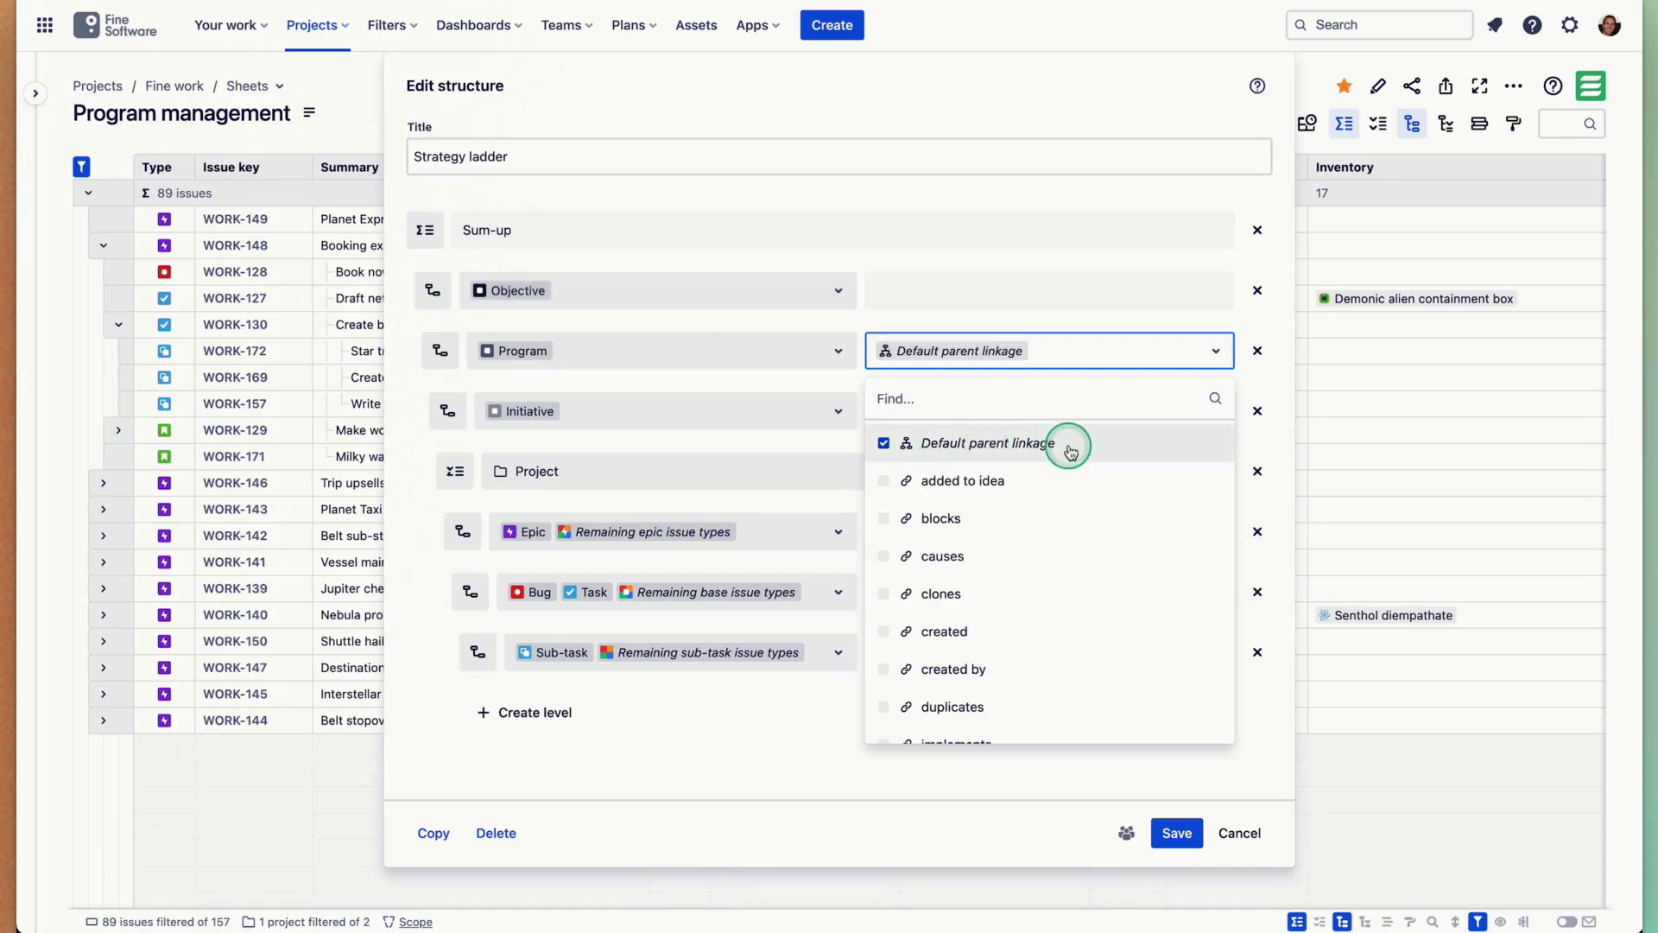
scroll(1068, 441, "down", 1)
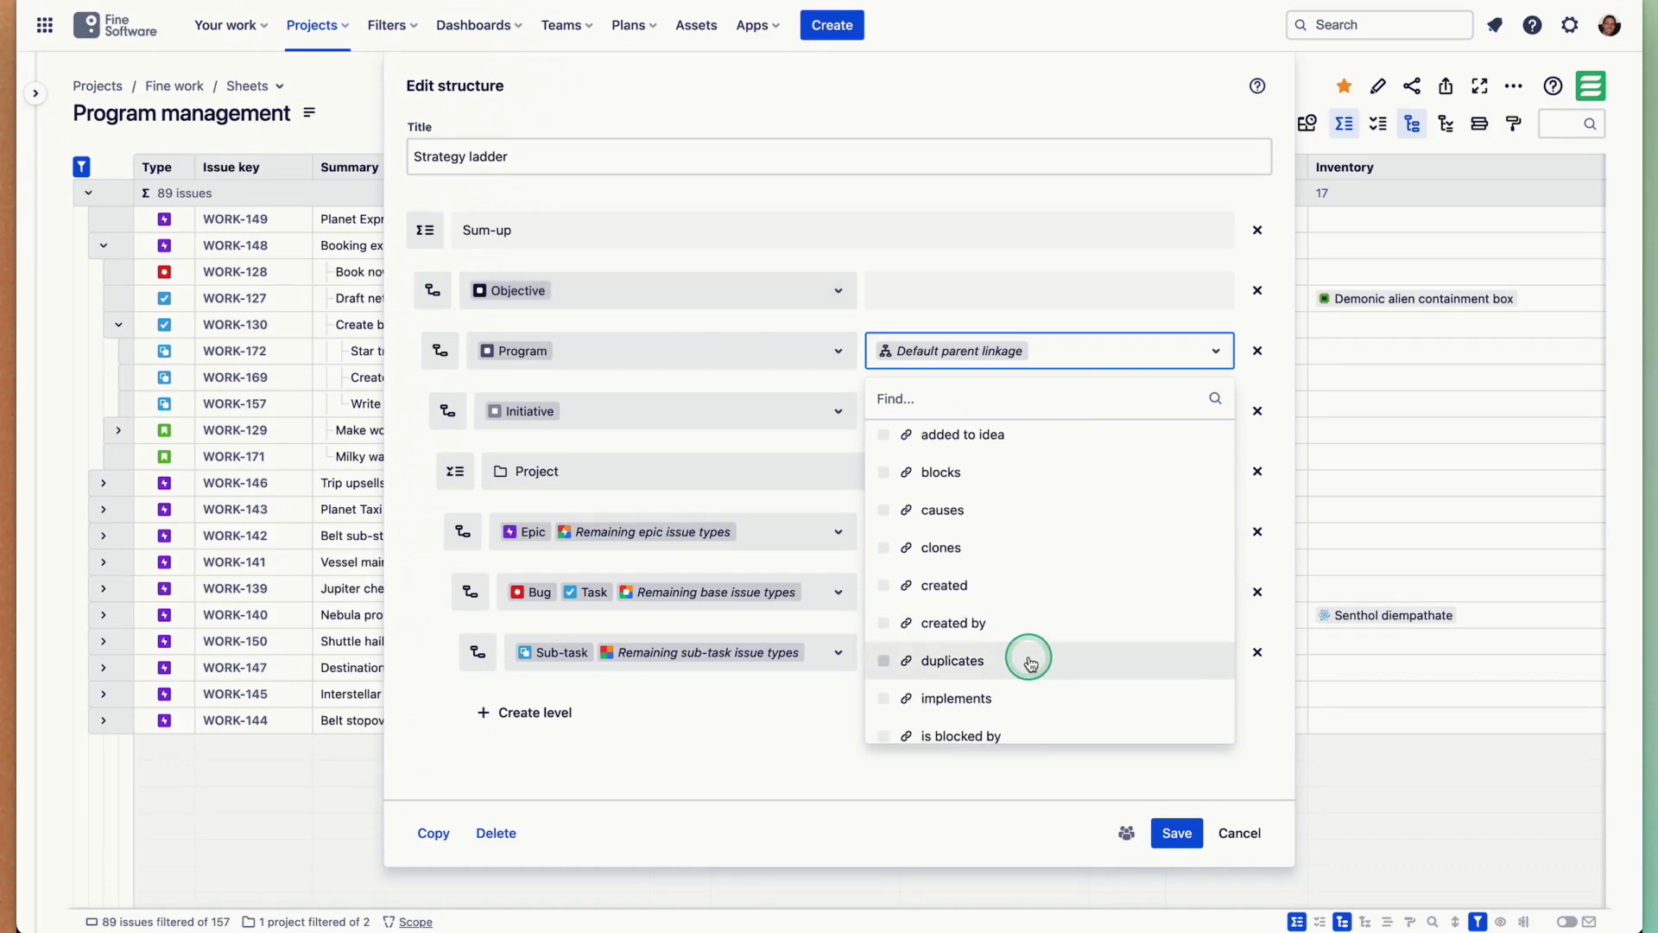
scroll(1030, 663, "down", 6)
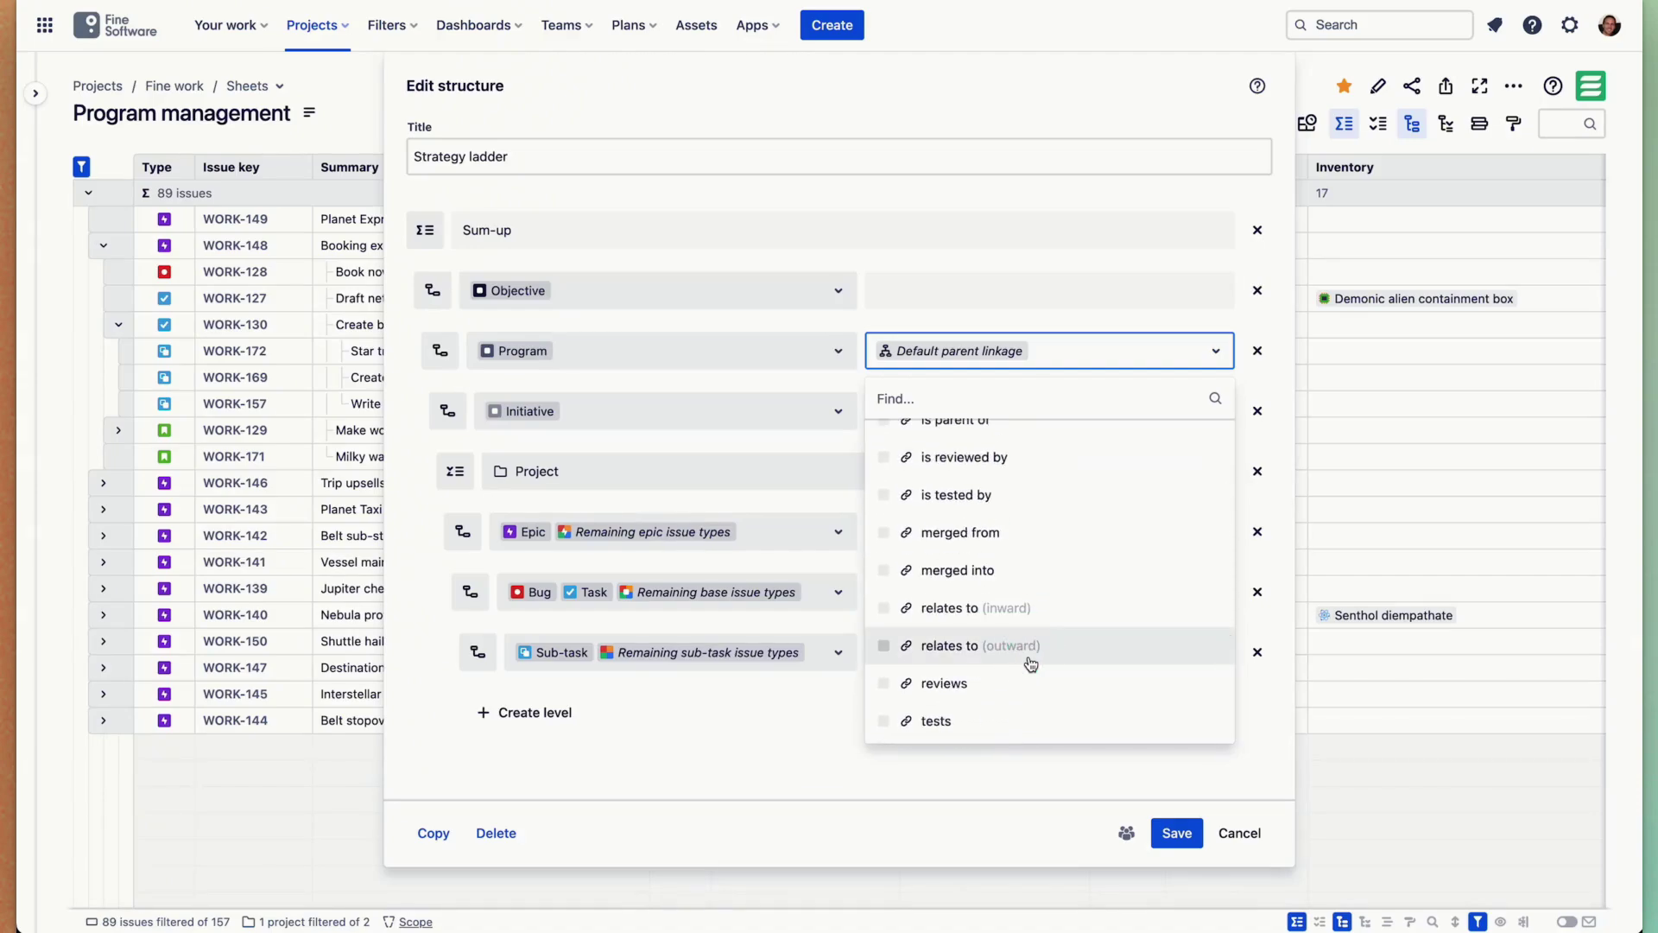
scroll(1030, 663, "up", 2)
scroll(1030, 662, "down", 2)
scroll(1030, 662, "up", 5)
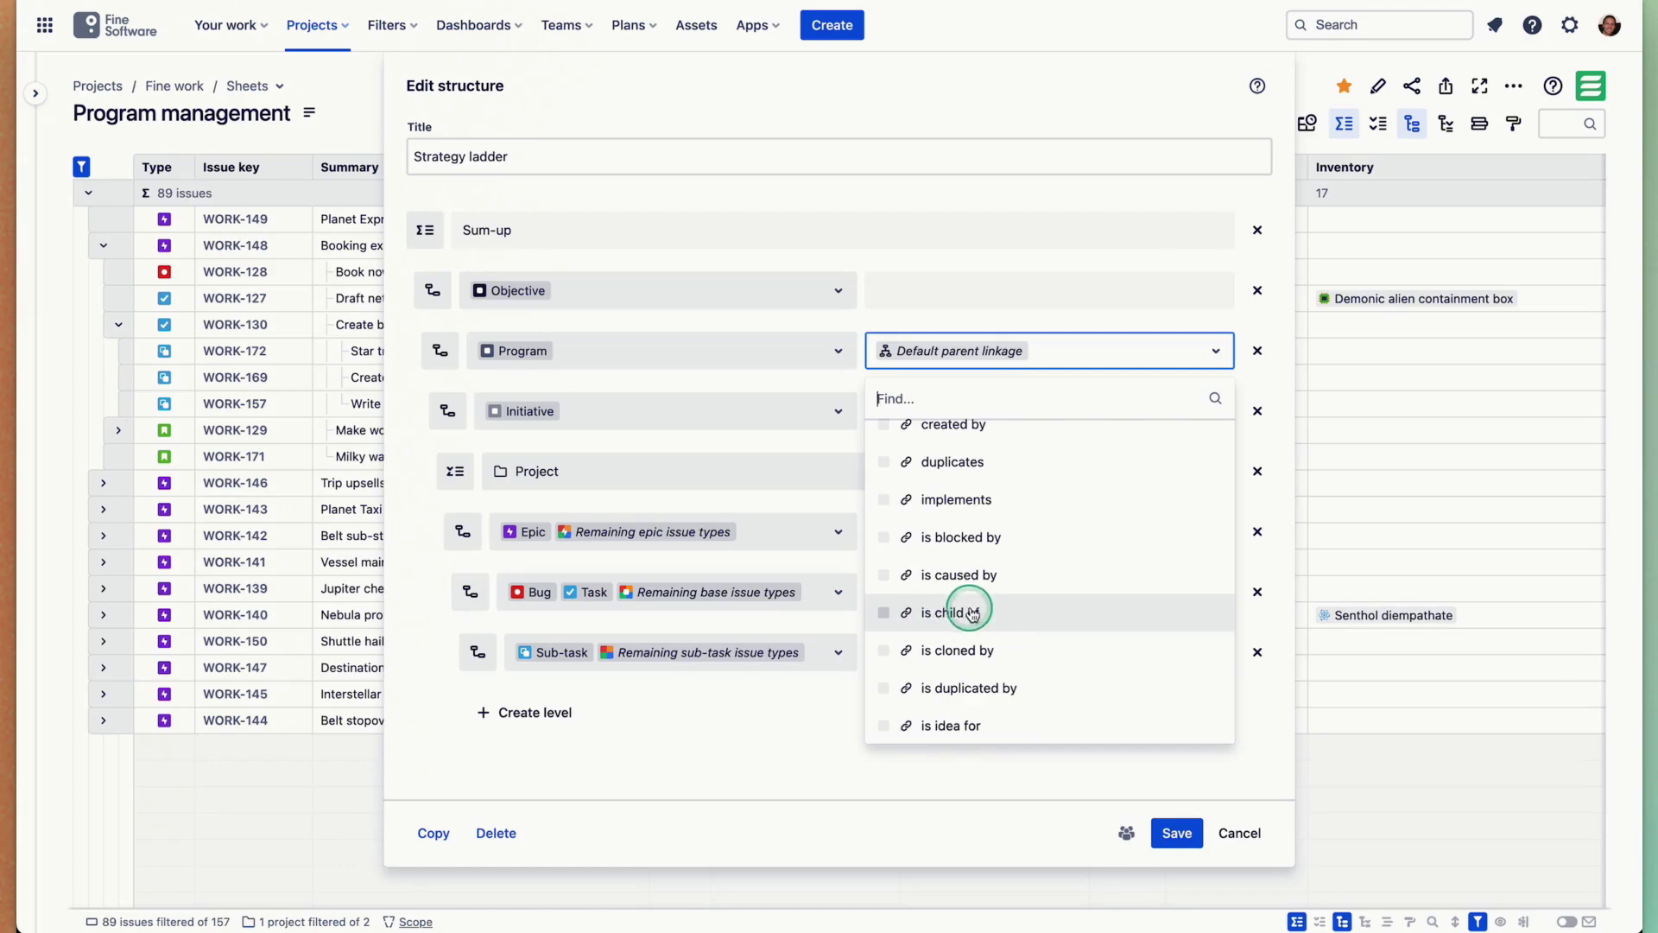
left_click(782, 760)
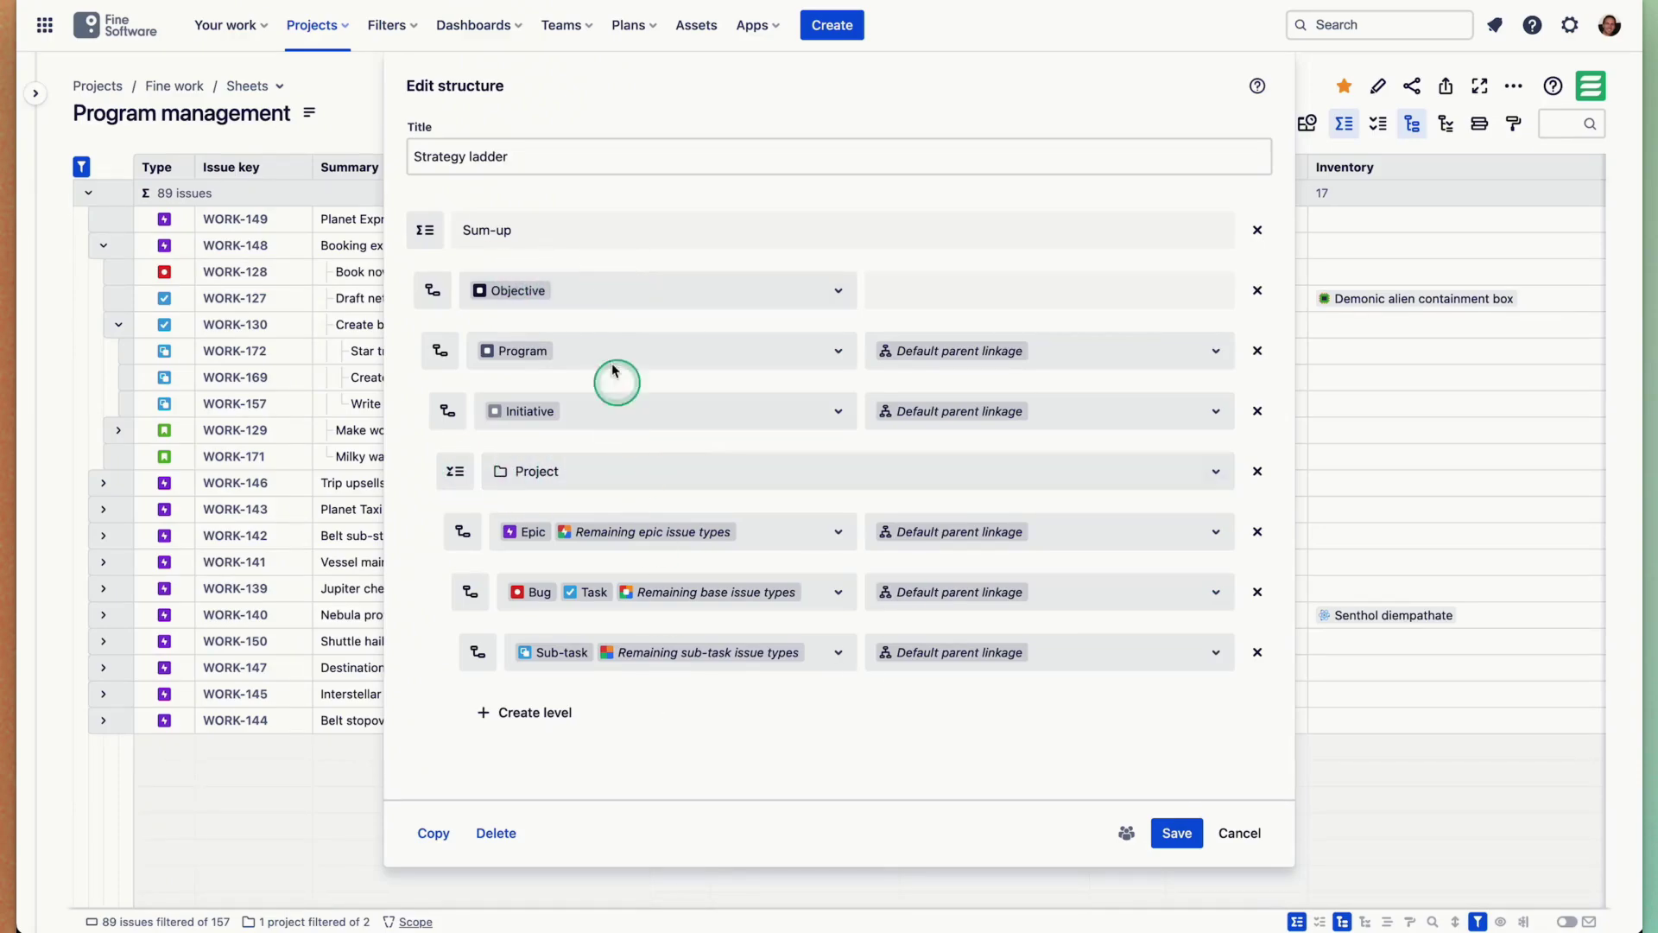
mouse_move(577, 261)
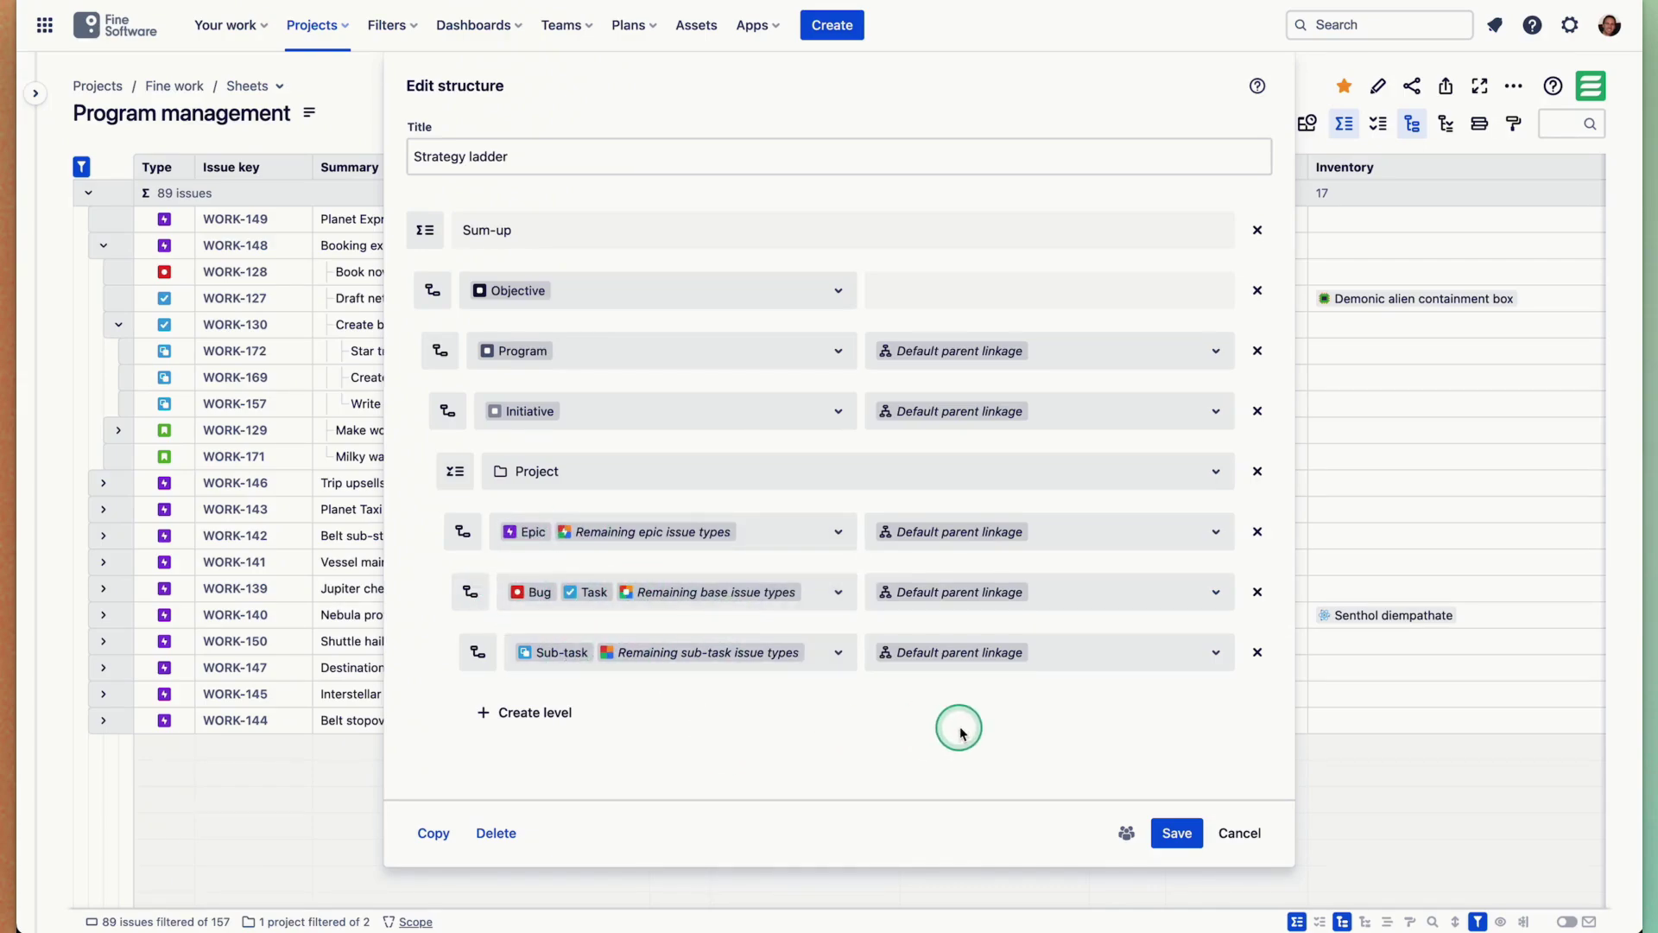
Cancel the structure edits and apply the Strategy ladder structure to the sheet.
left_click(1239, 833)
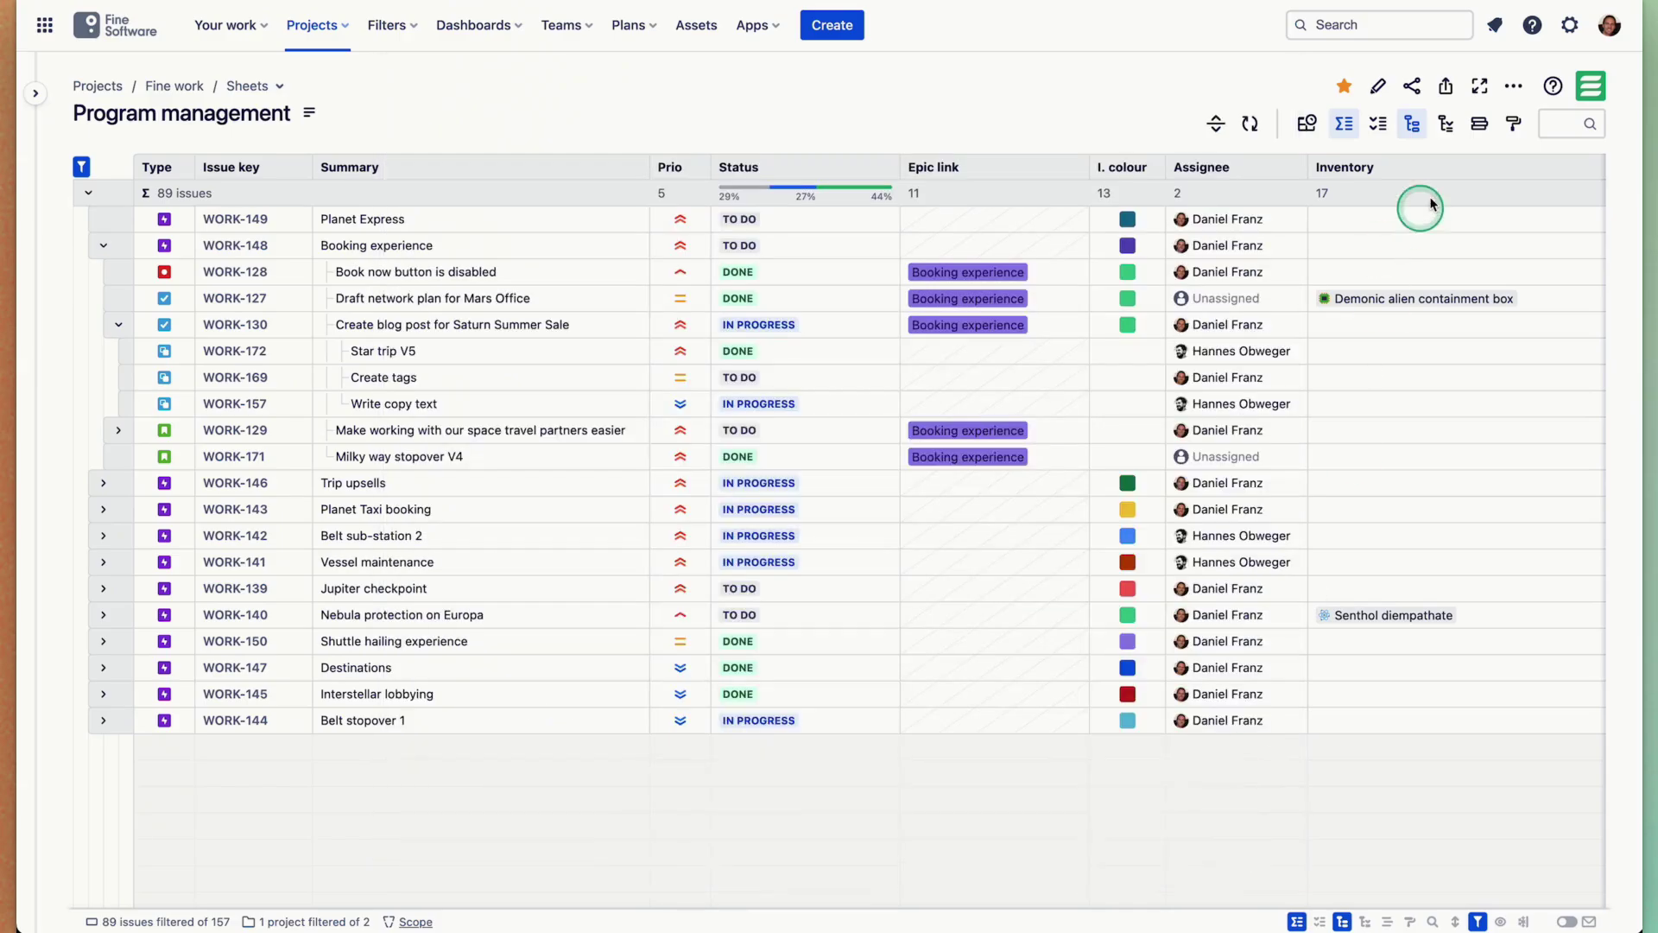
left_click(1449, 129)
left_click(1330, 454)
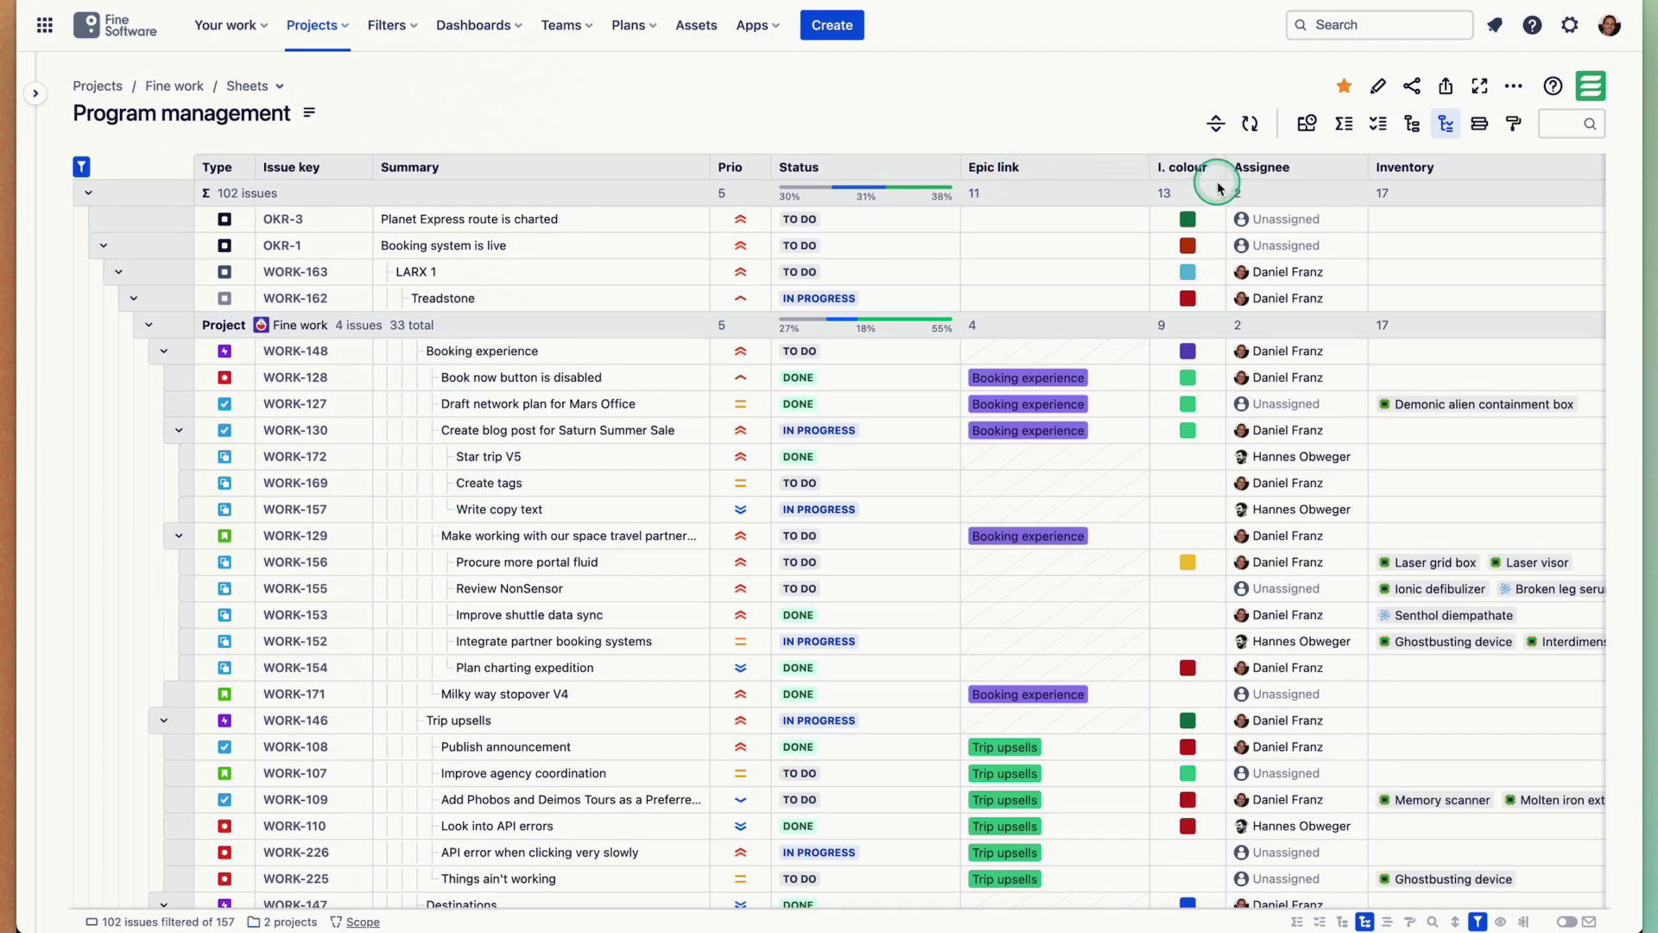
Collapse all rows, expand the top group to list objectives, and widen the Type column.
left_click(1216, 124)
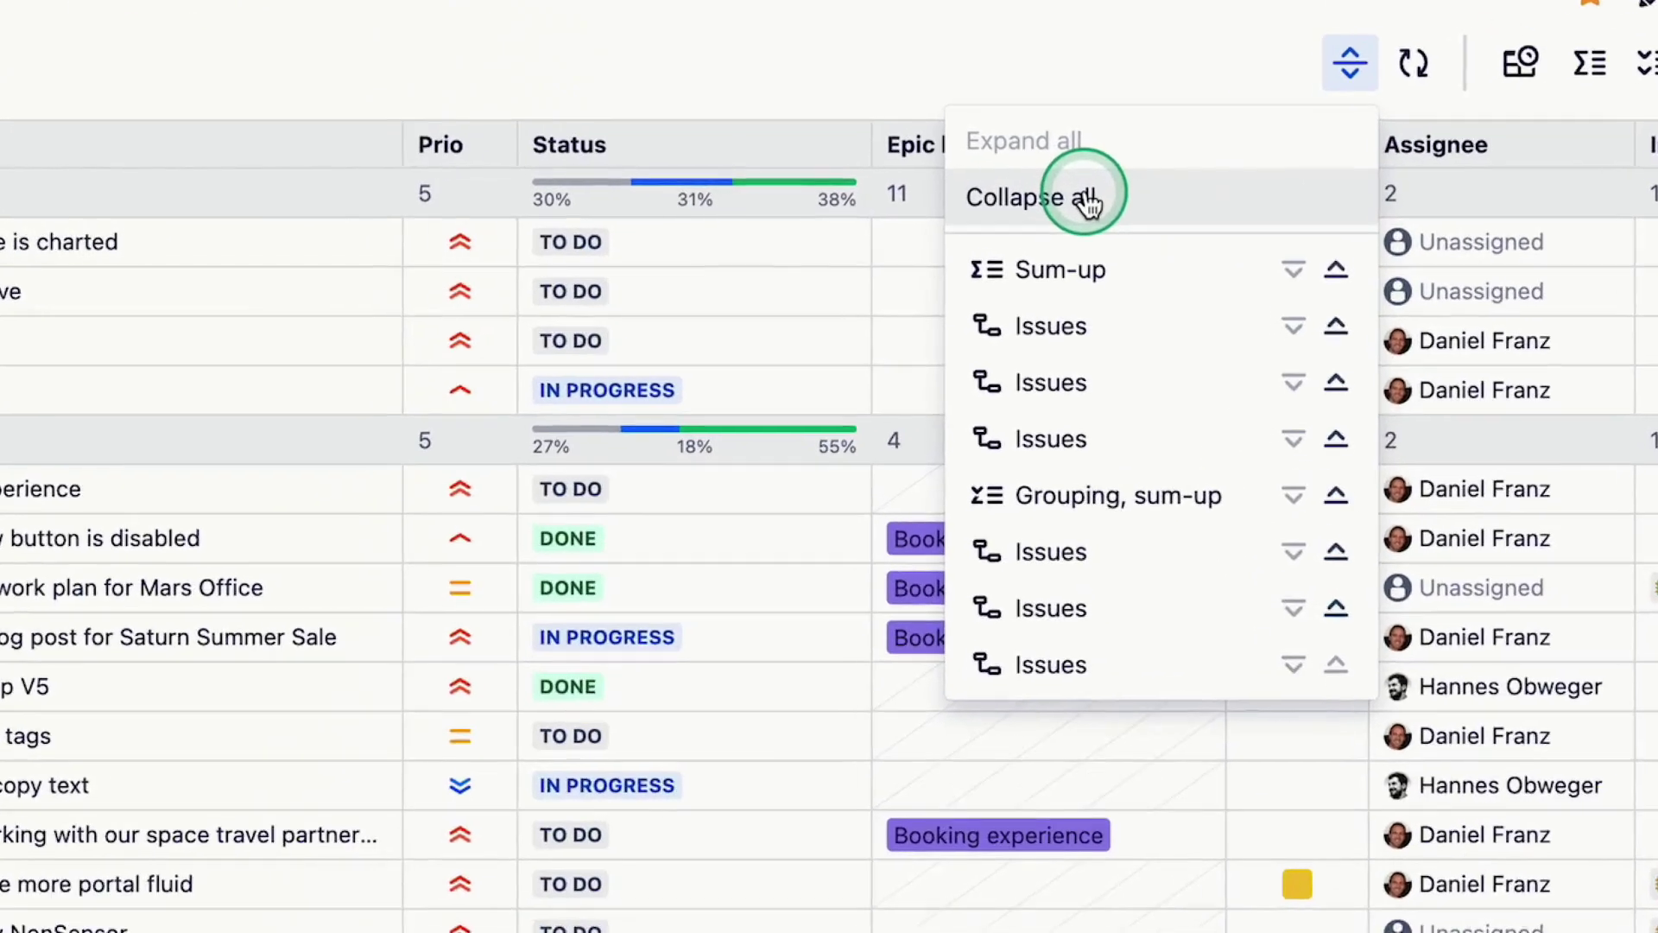
left_click(1078, 195)
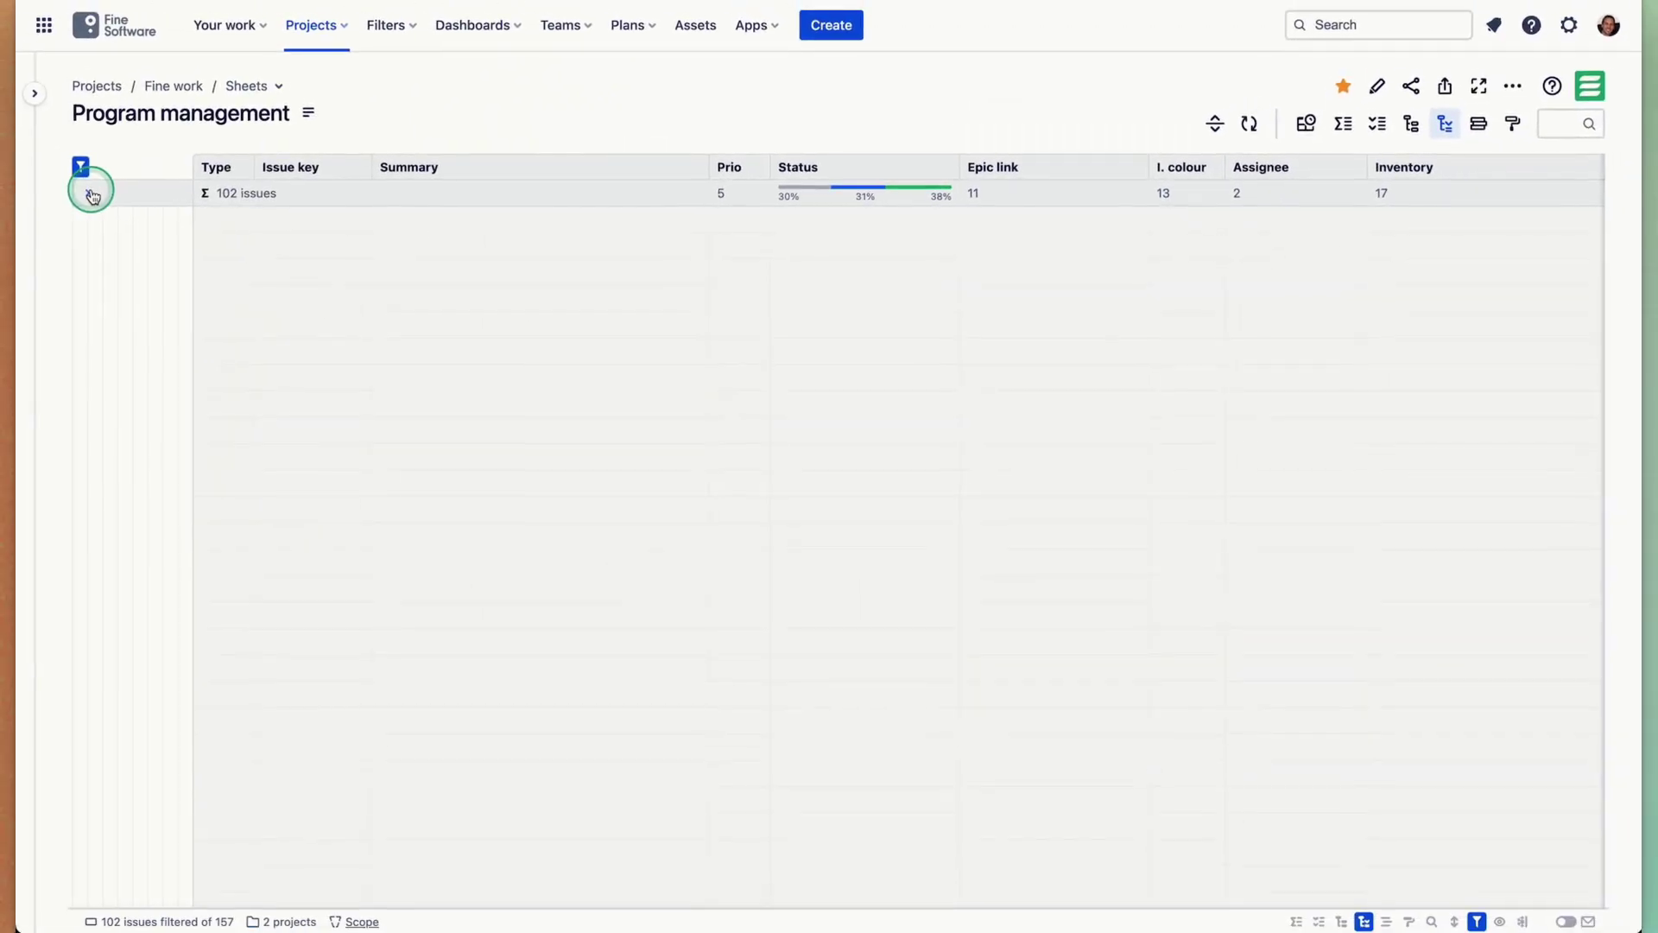
left_click(91, 193)
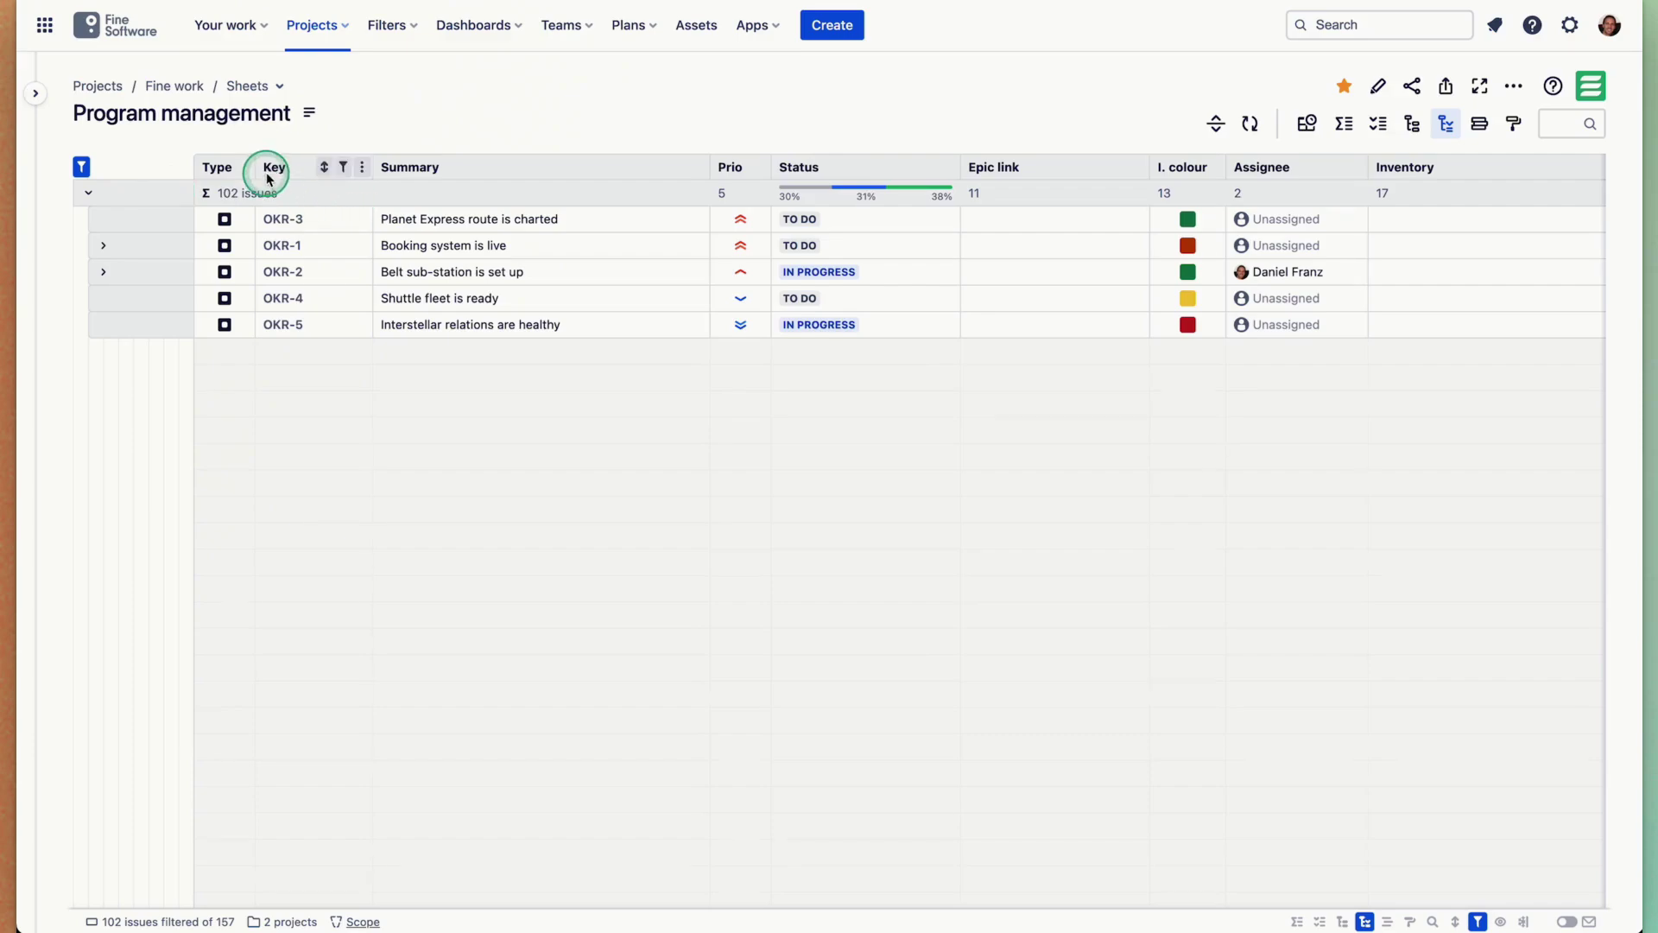
left_click_drag(255, 167, 336, 167)
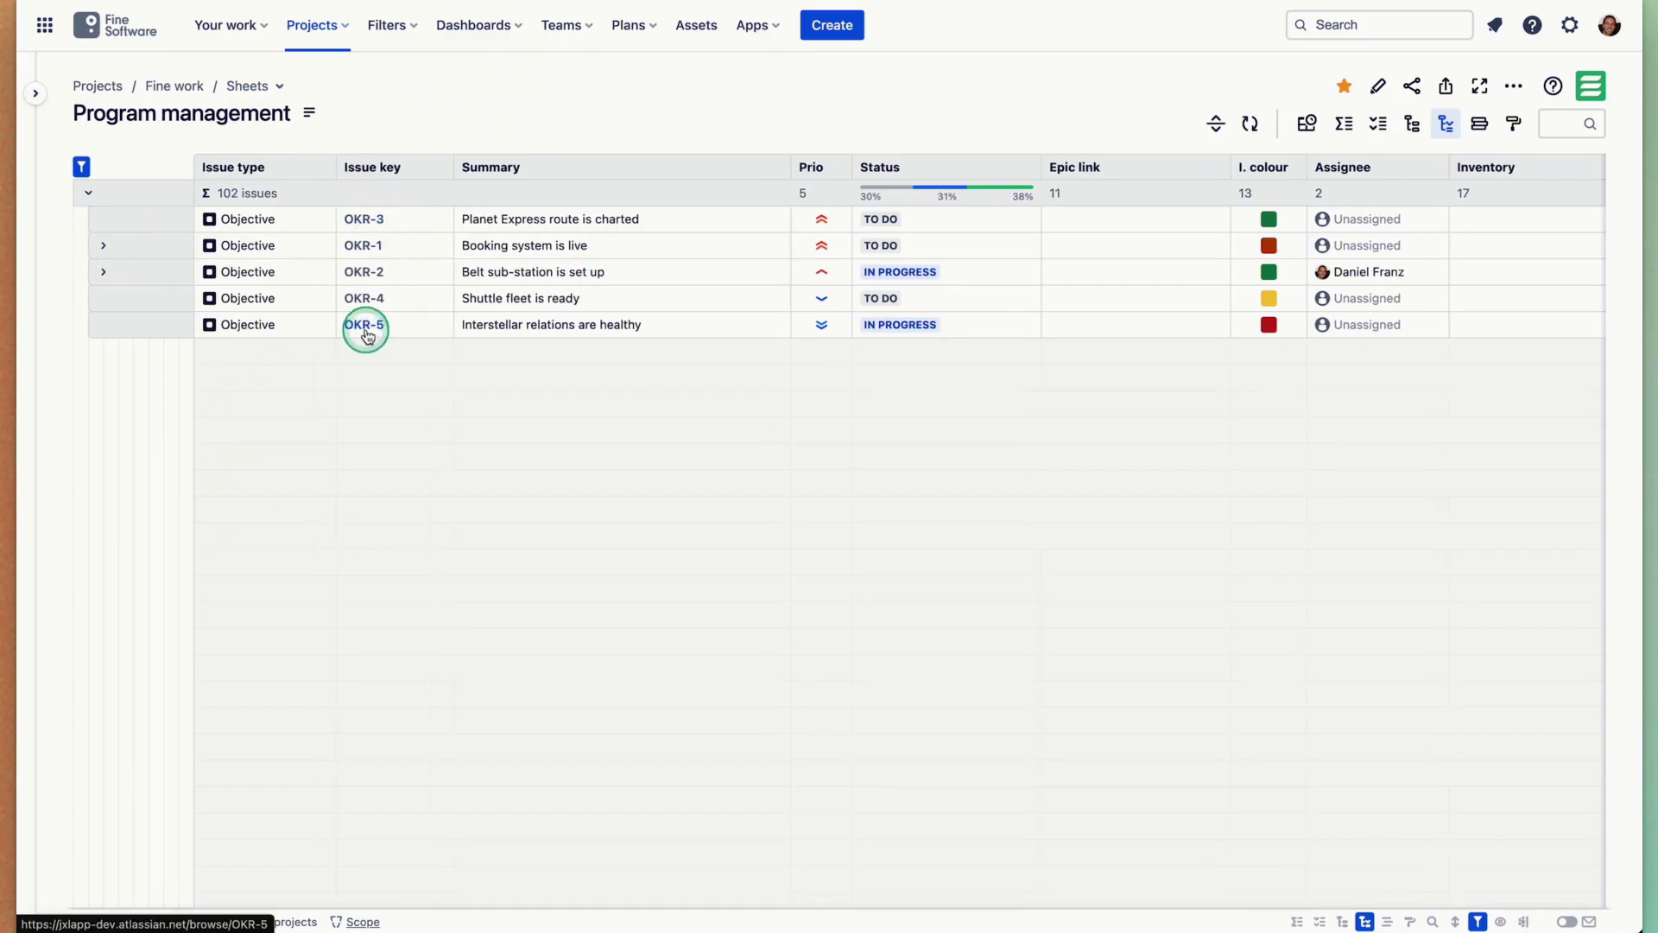
Expand OKR-1, OKR-2, programs LARX 1–3, Treadstone, Blackbriar and the Fine work project group.
left_click(104, 270)
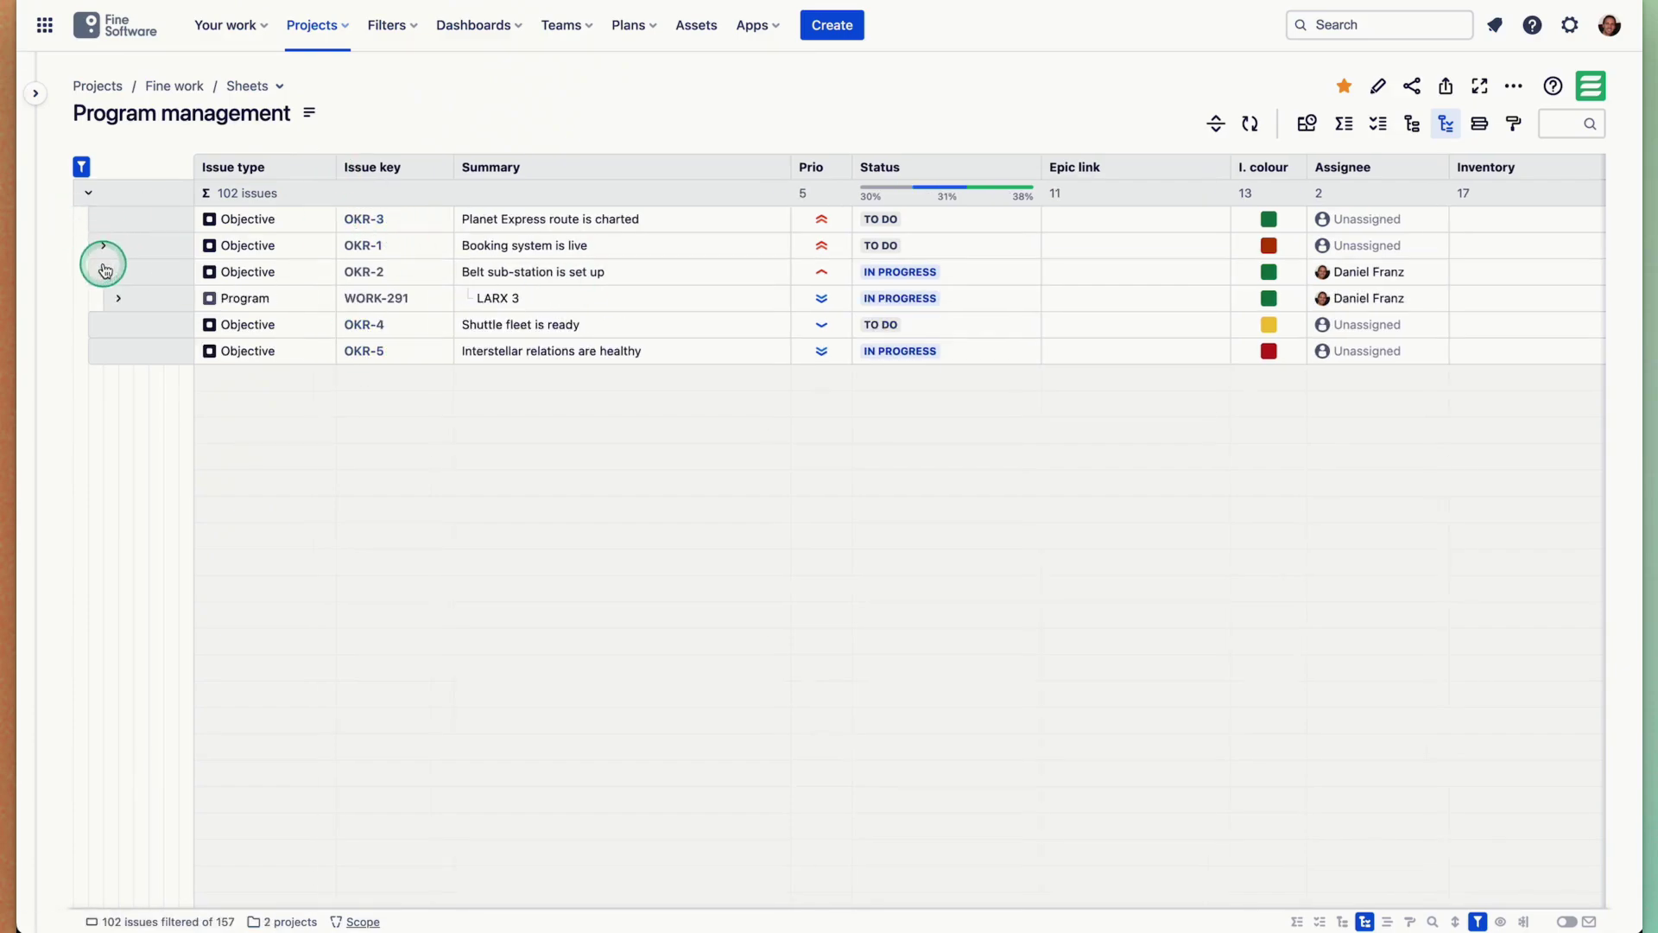
left_click(106, 250)
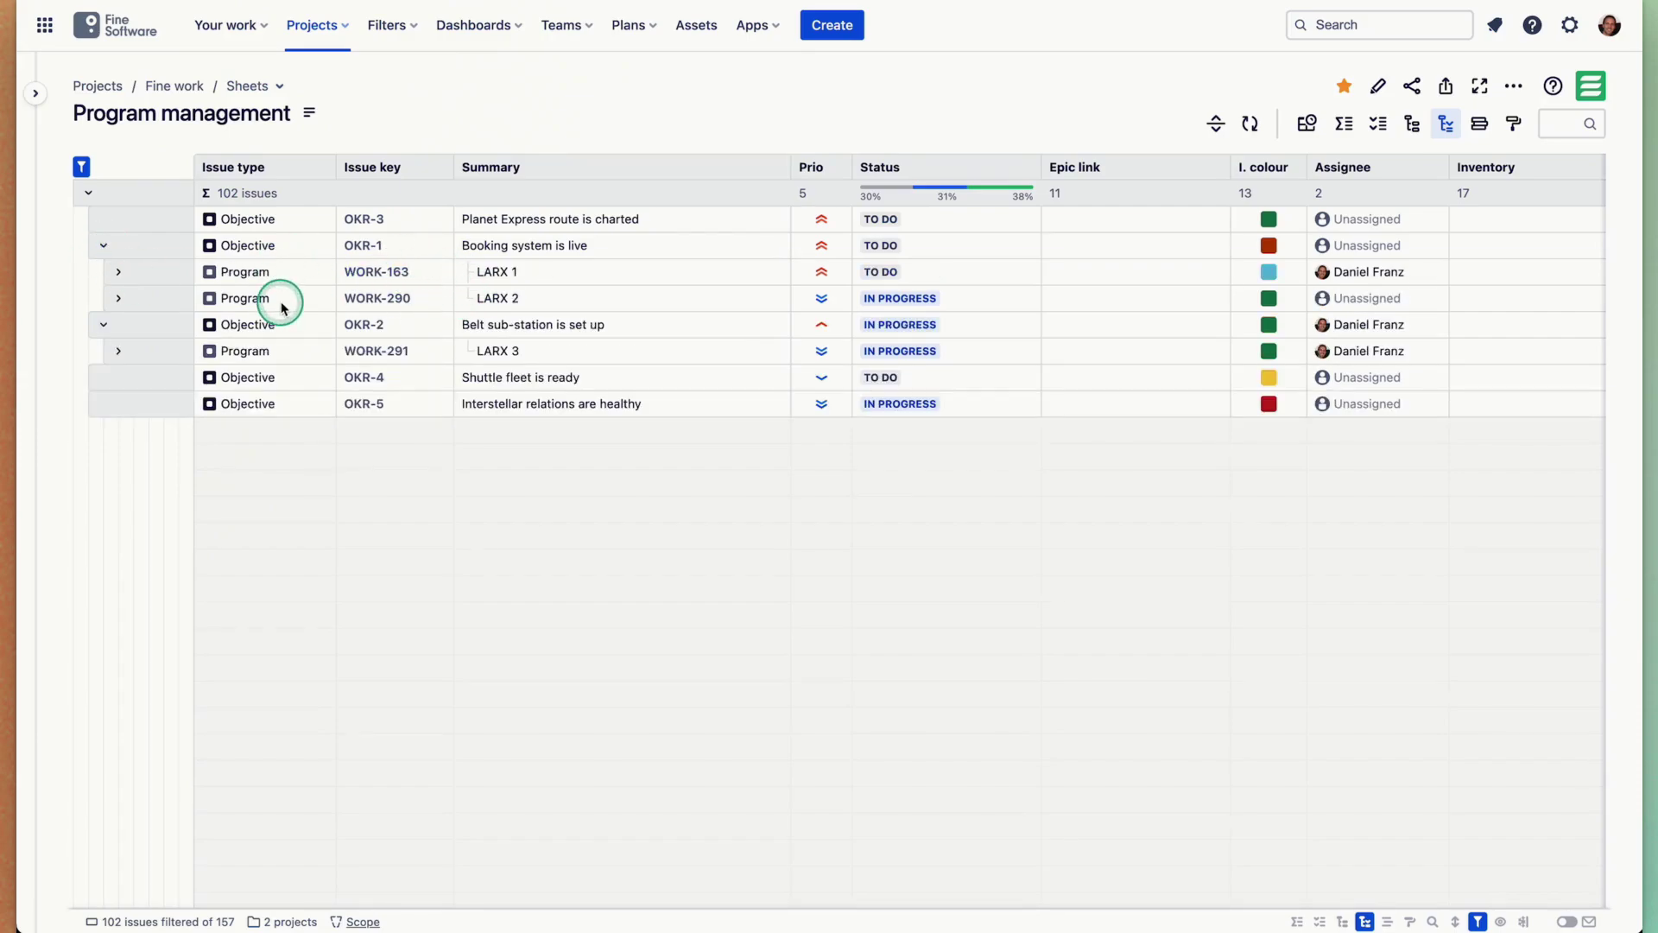
left_click(119, 350)
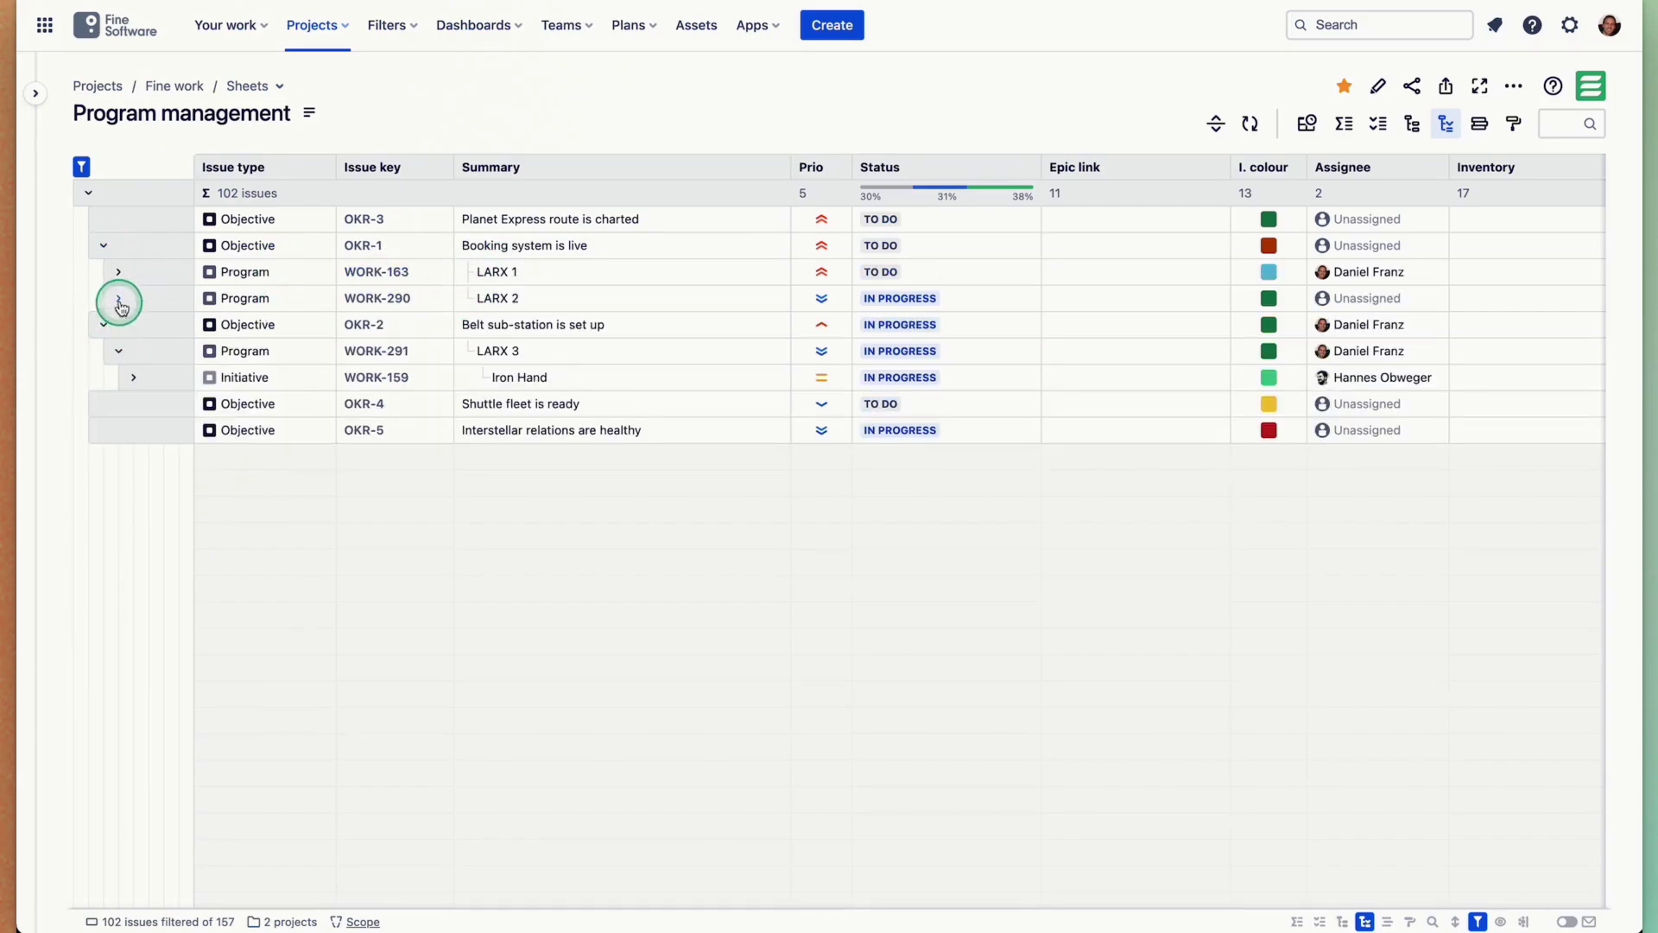
left_click(120, 300)
left_click(119, 272)
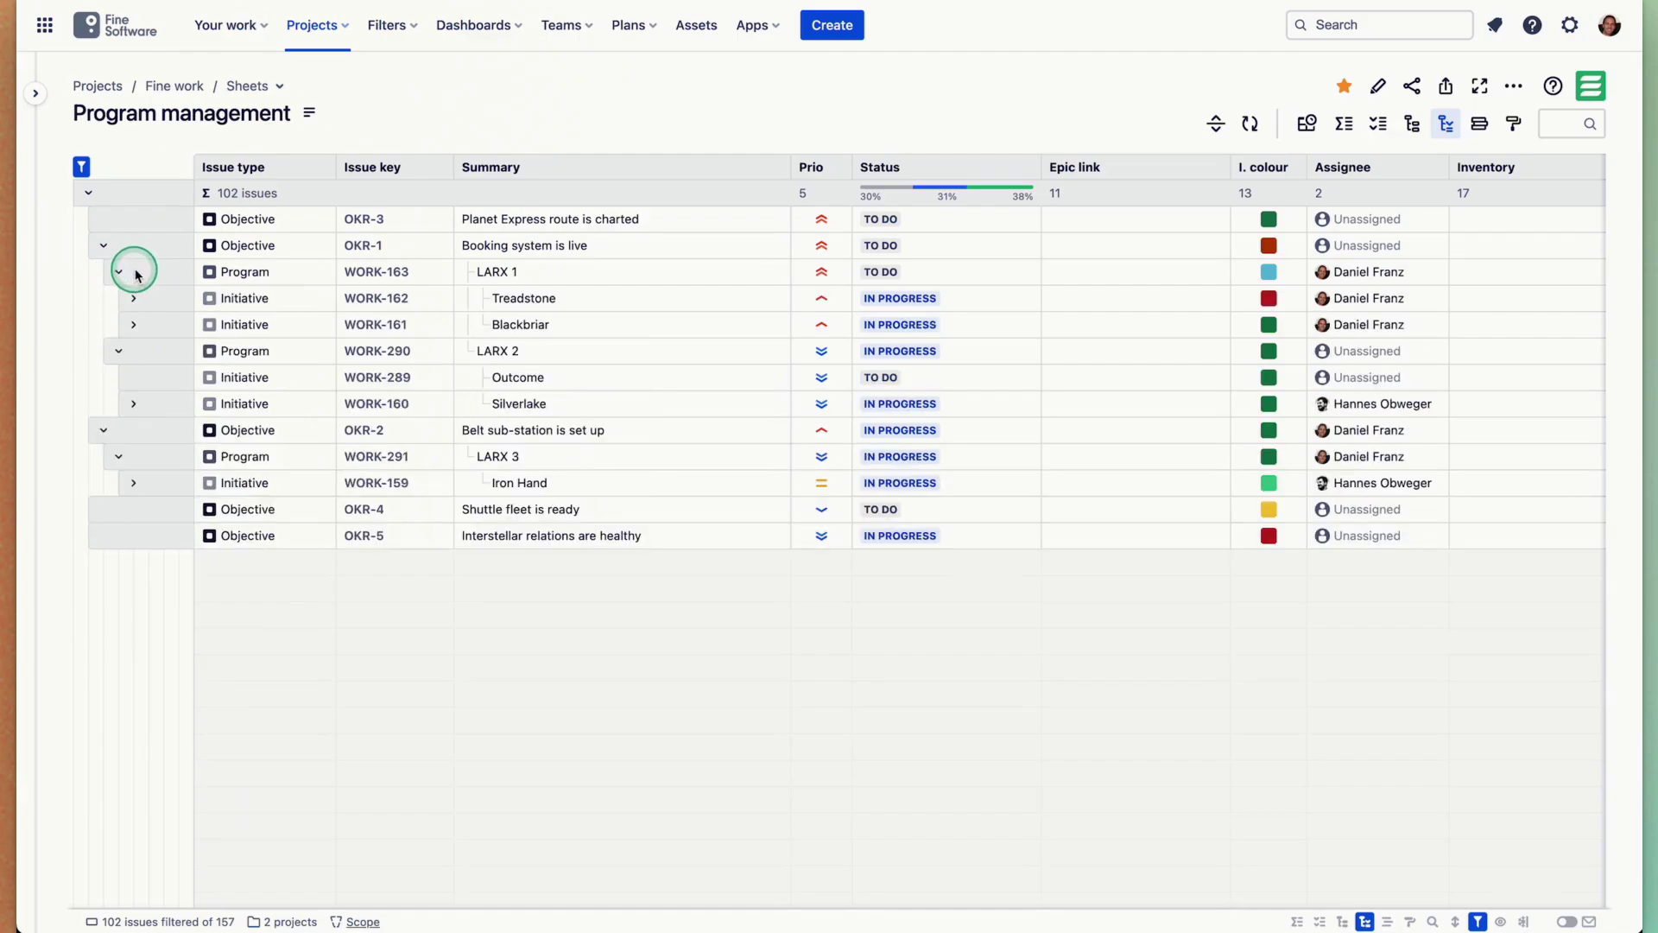
left_click(133, 324)
left_click(133, 297)
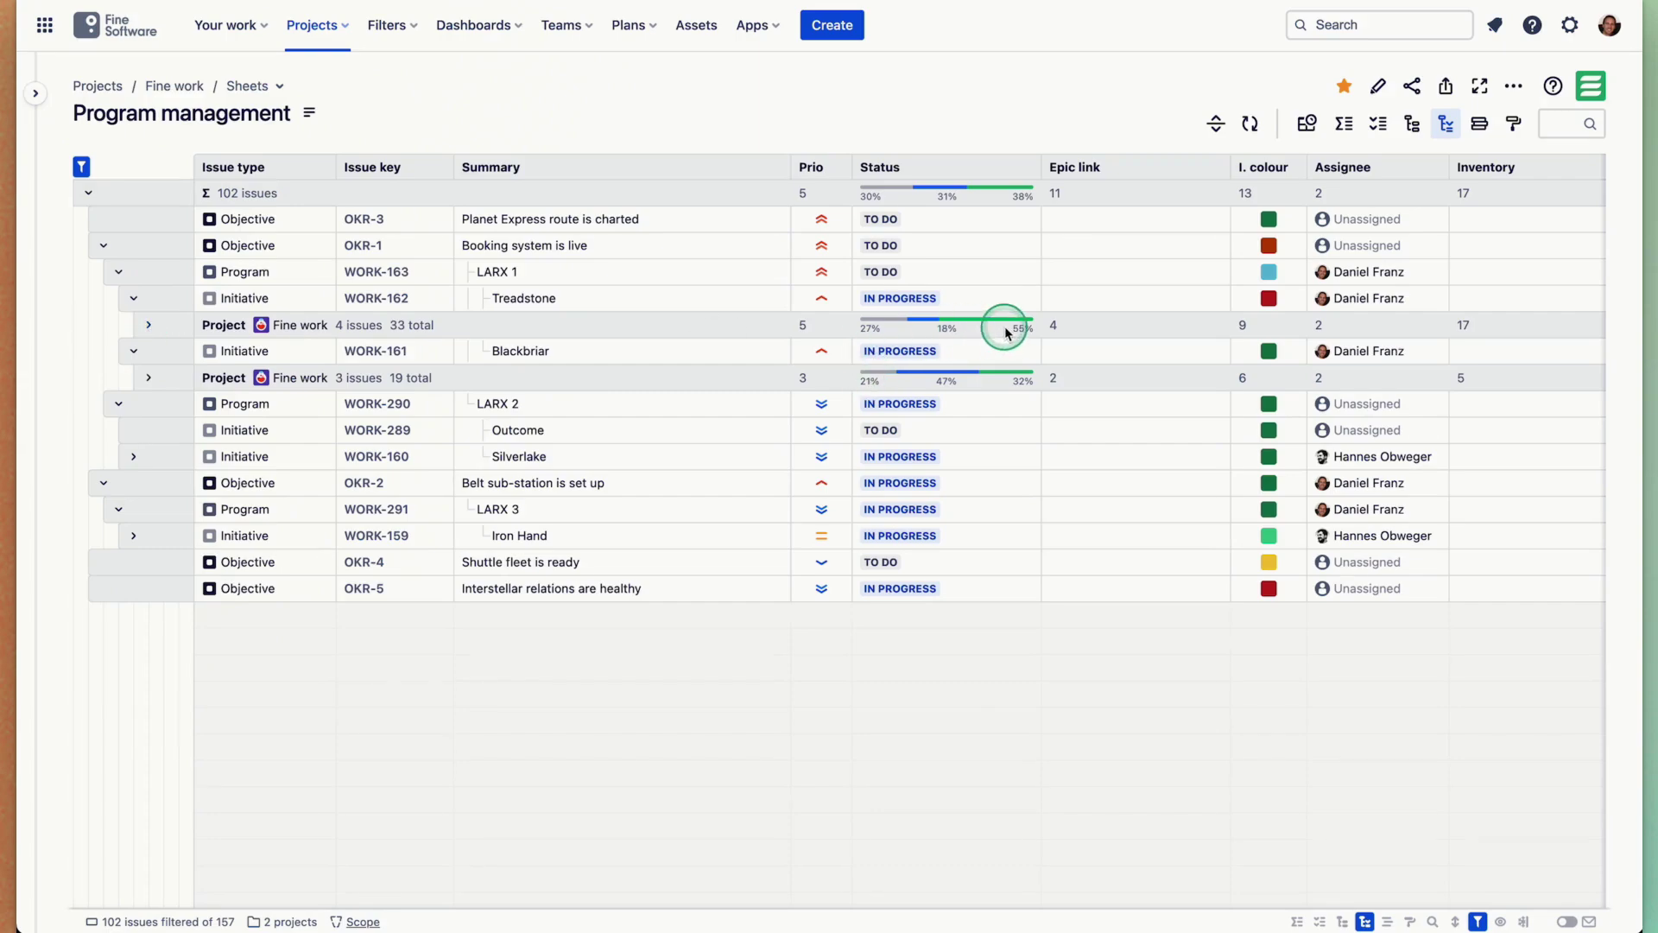
left_click(151, 325)
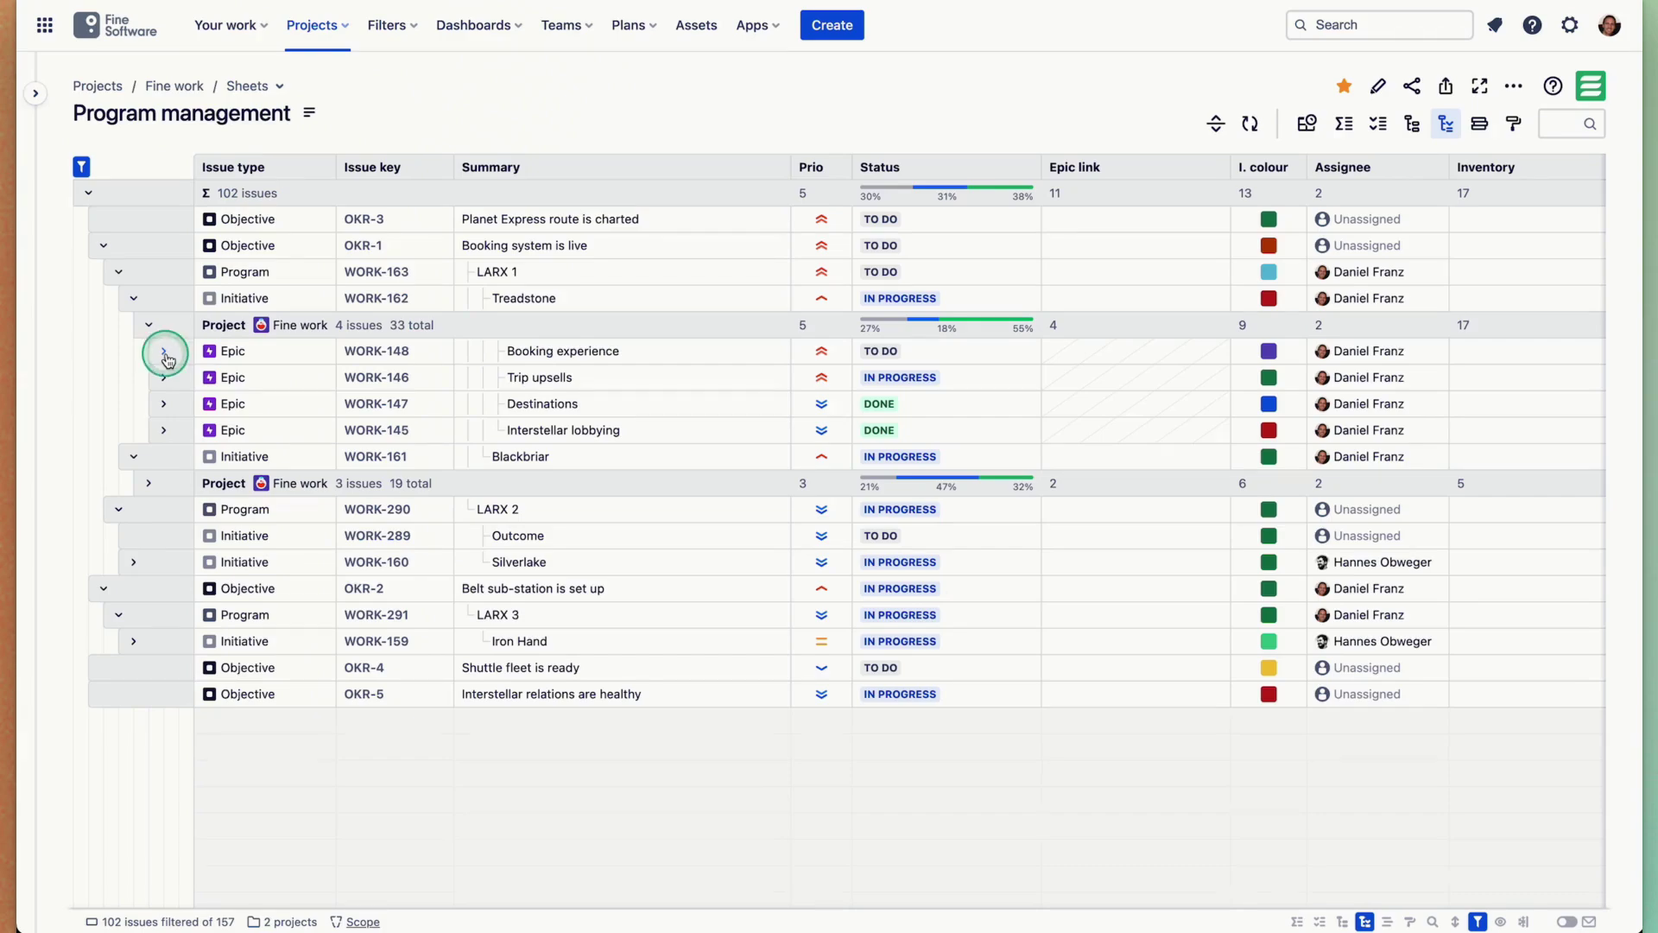
Expand the Booking experience epic WORK-148 and show the sub-tasks of WORK-130 and WORK-129.
left_click(165, 352)
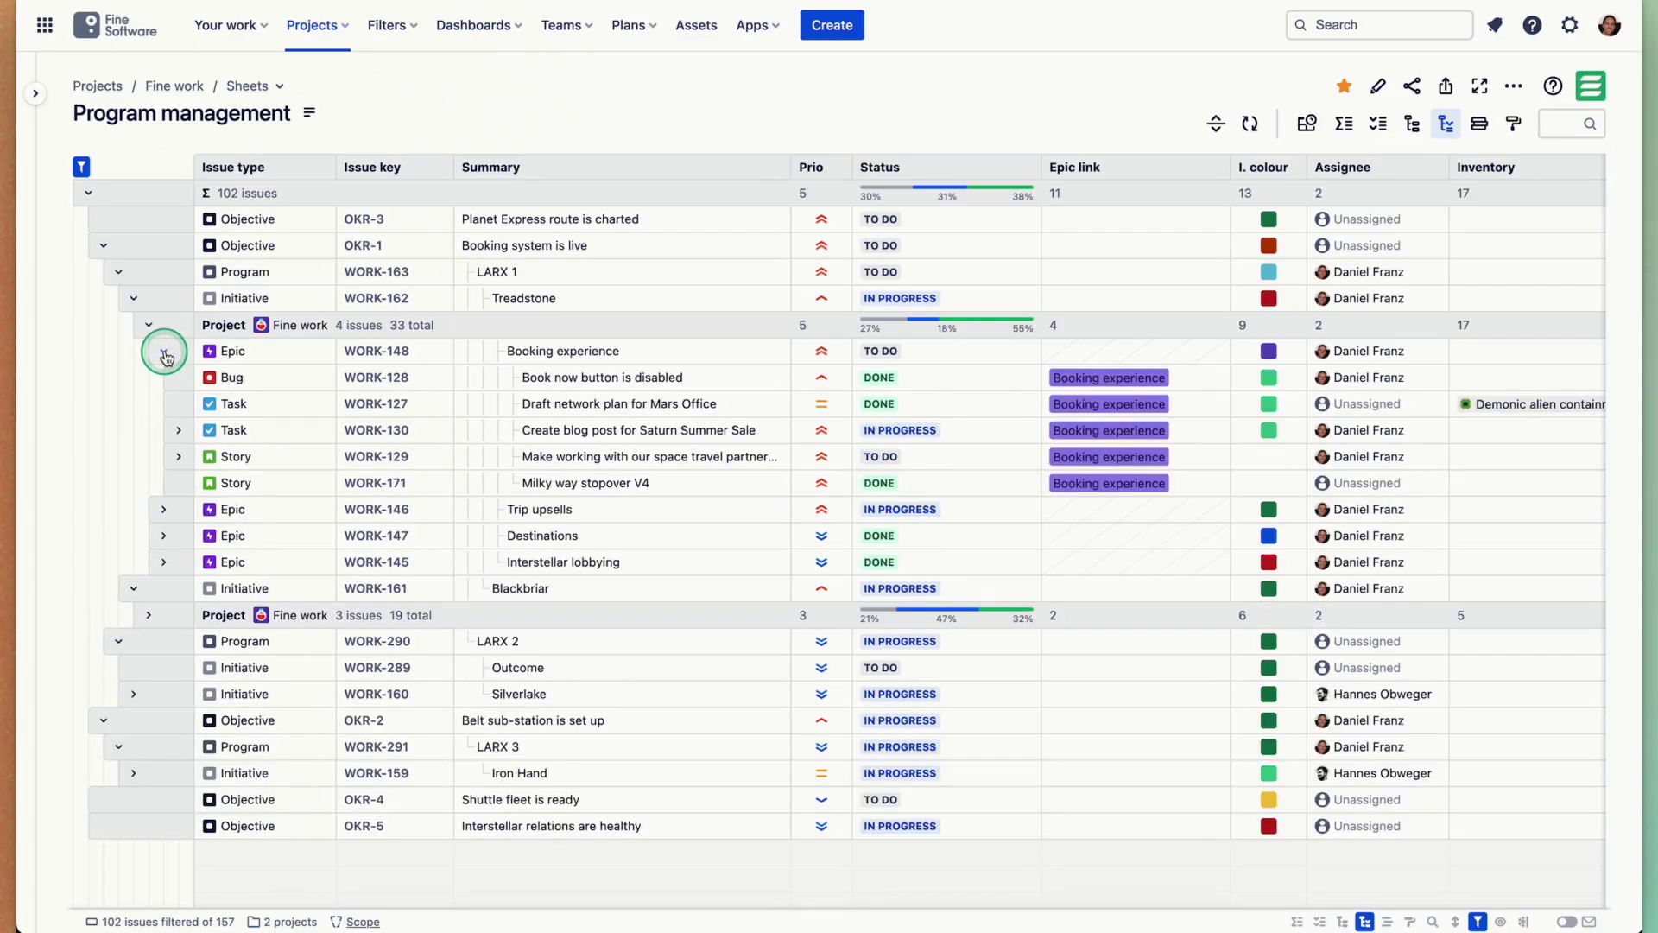
left_click(180, 431)
left_click(178, 535)
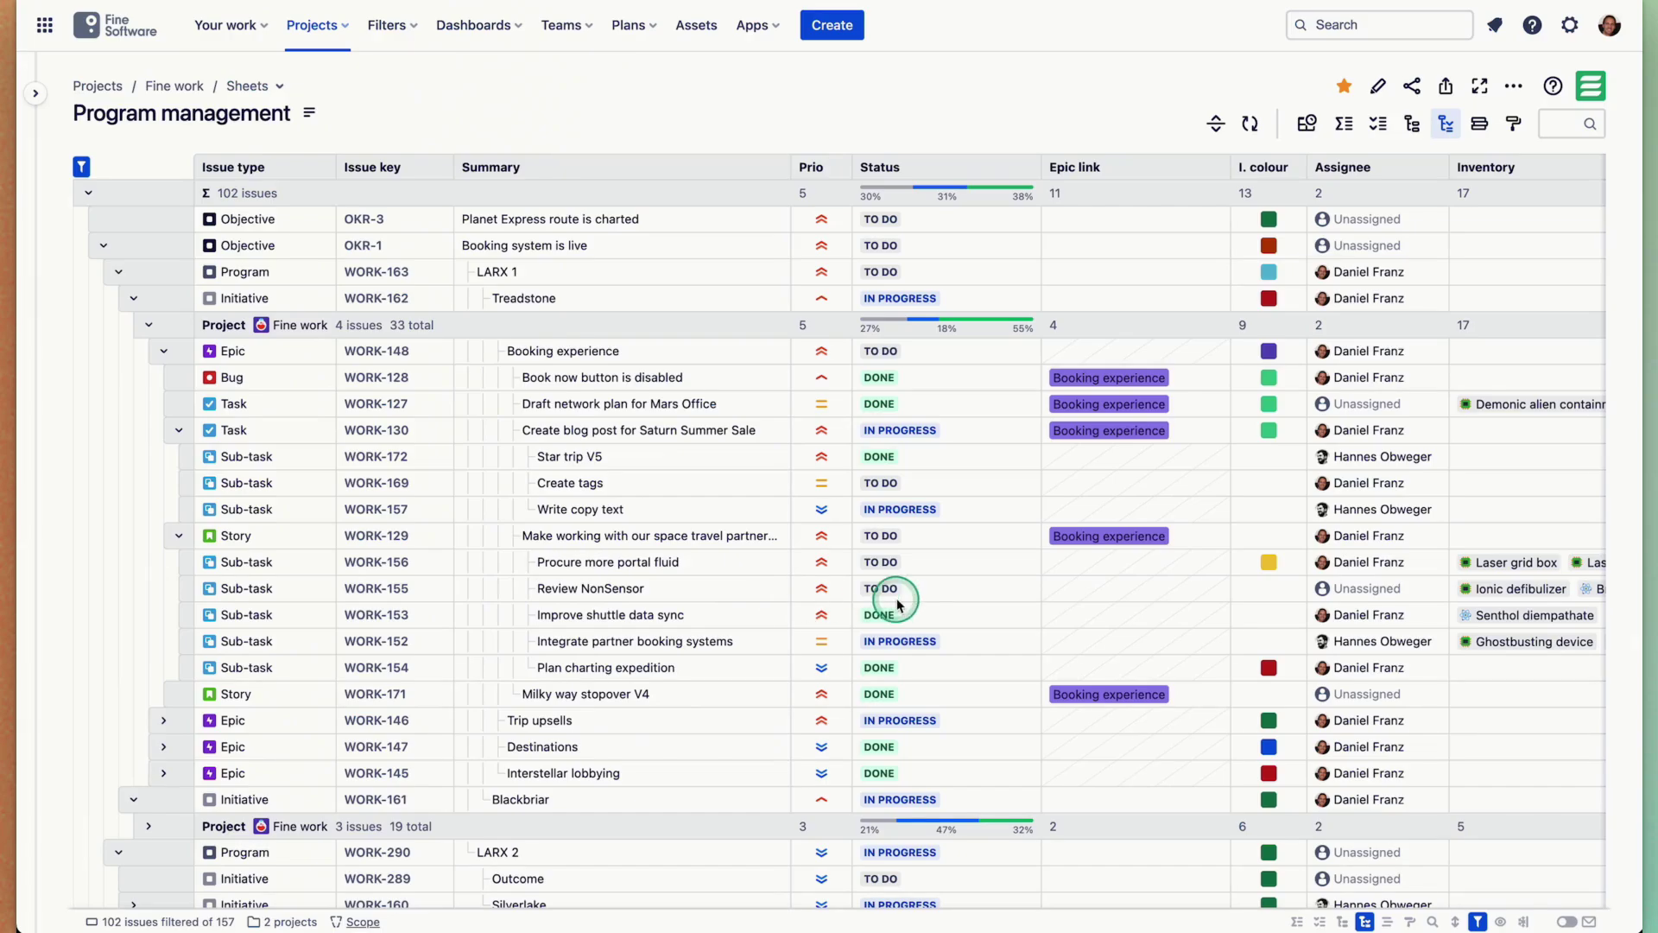
left_click(1215, 124)
left_click(1148, 164)
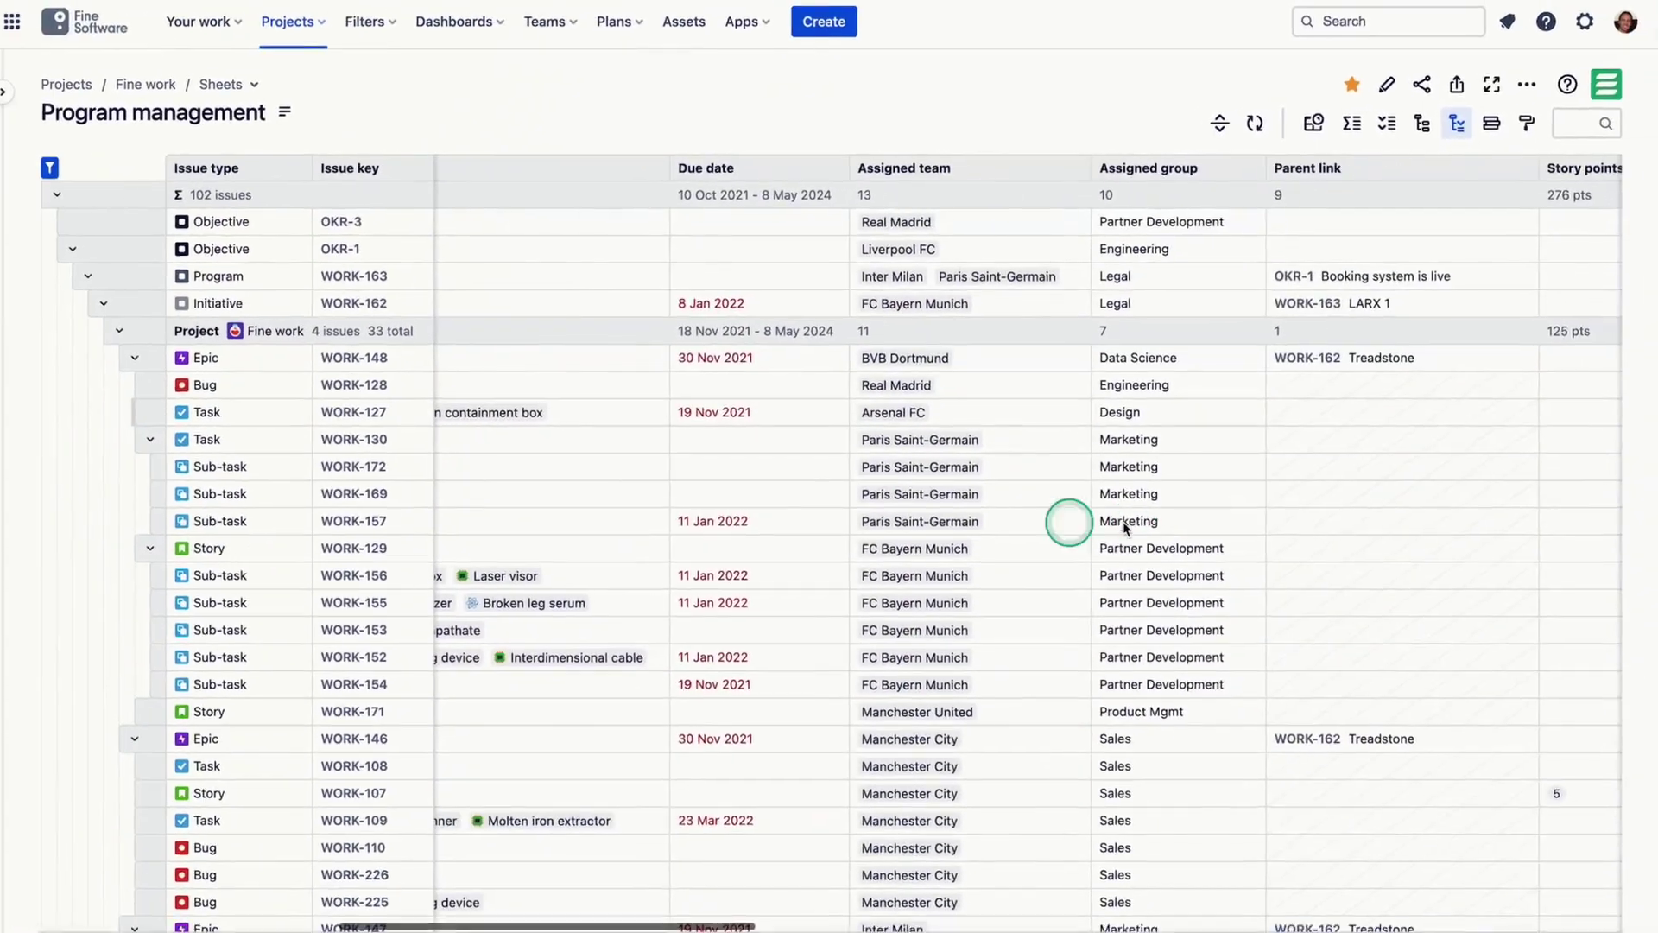
Scroll the sheet right and bring up the Rank by choices: None, Rank, Test: Global Rank.
left_click(1158, 522)
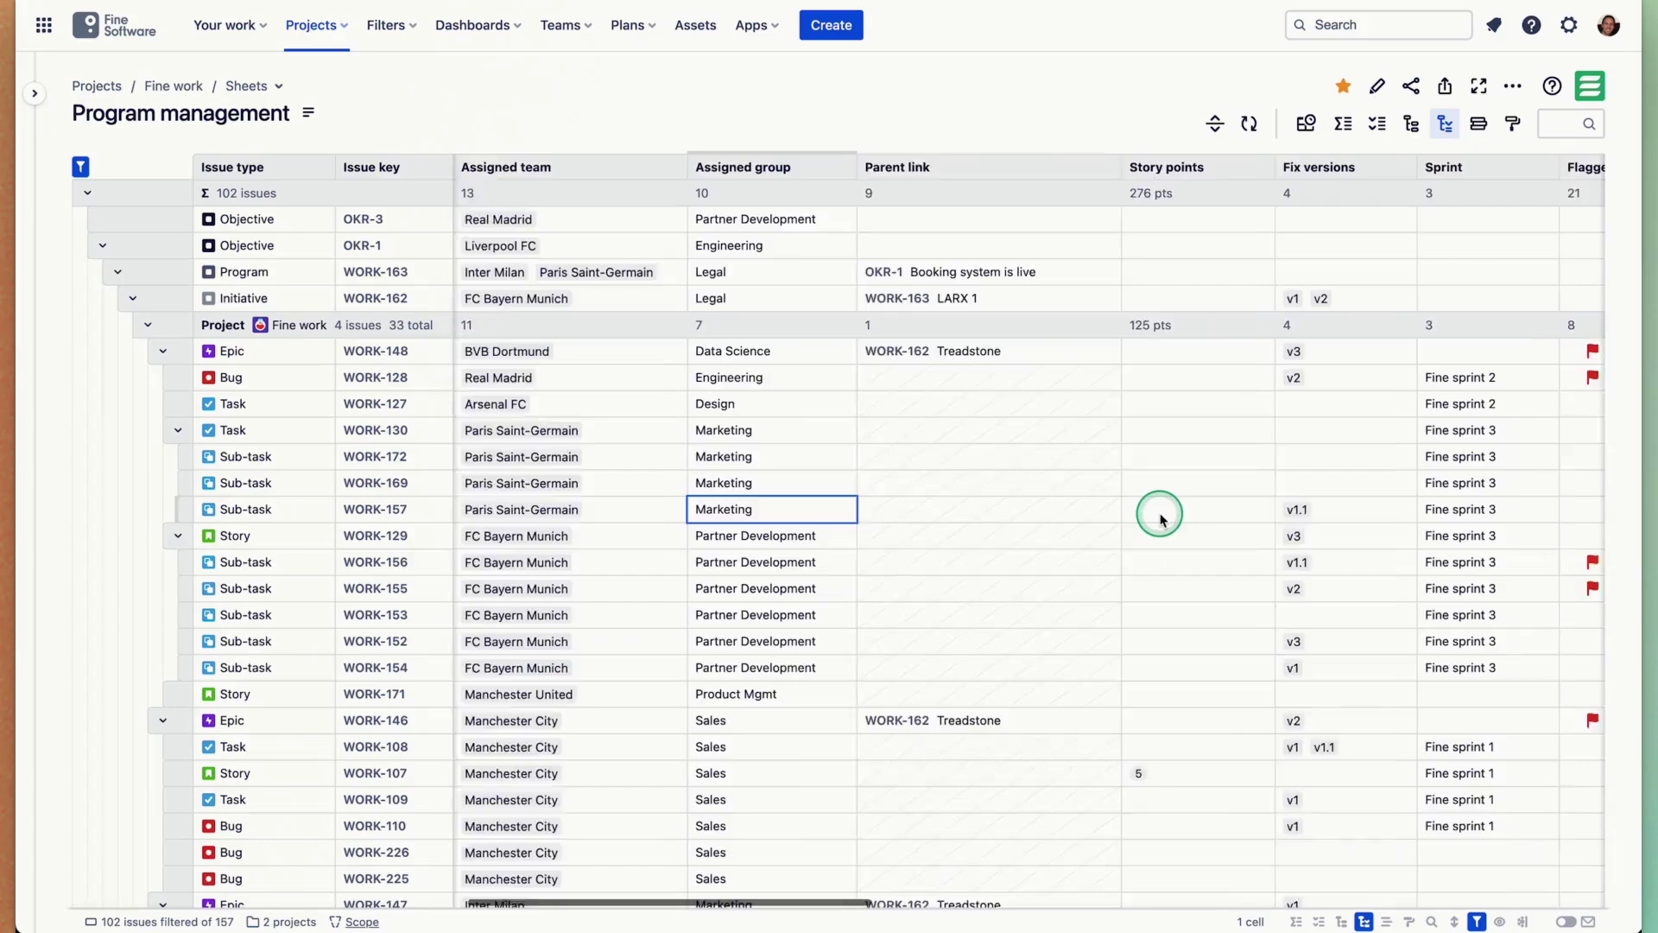
scroll(1160, 518, "right", 5)
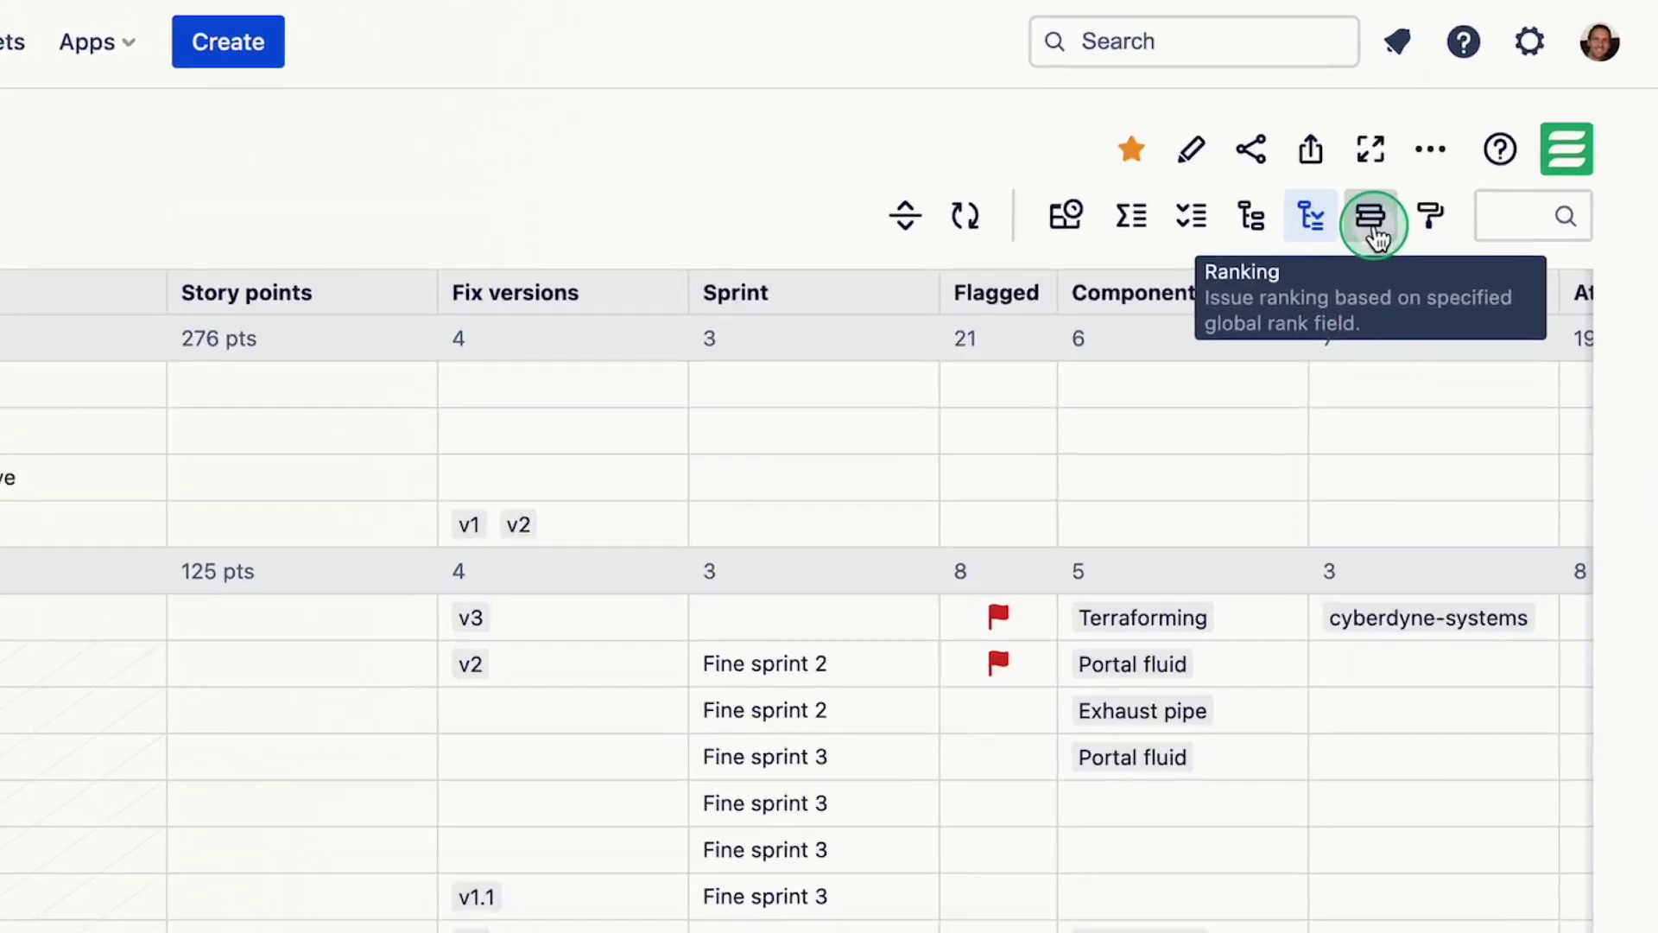
left_click(1481, 129)
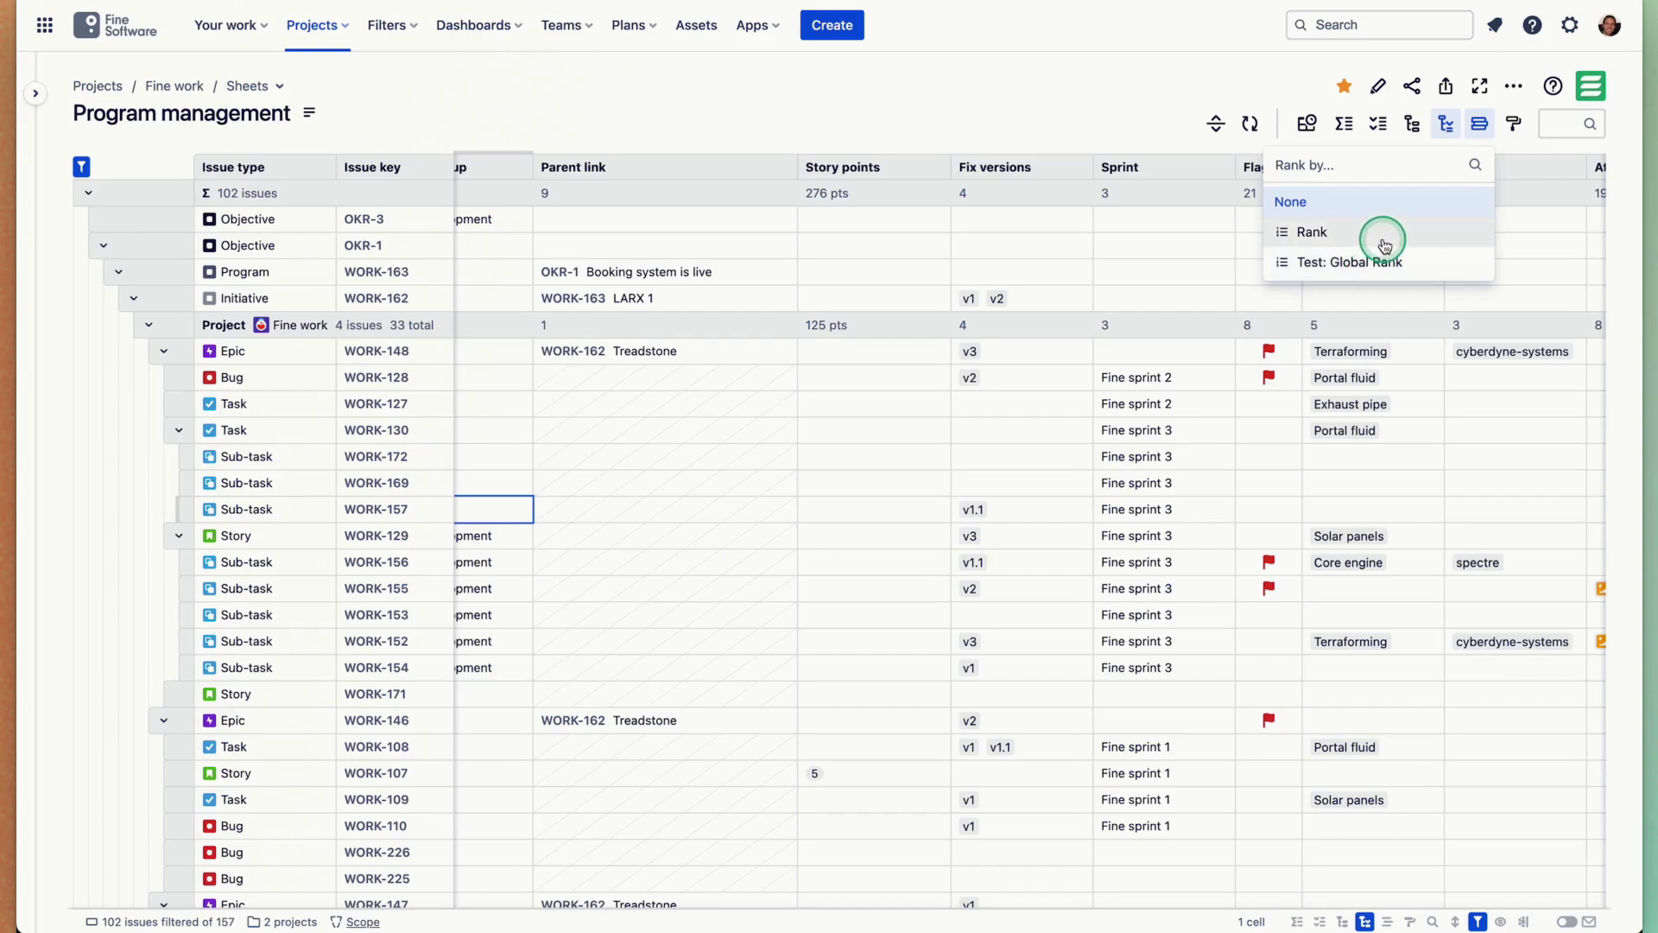
Order the sheet by the Rank field, briefly trying a sort by summary.
left_click(1348, 233)
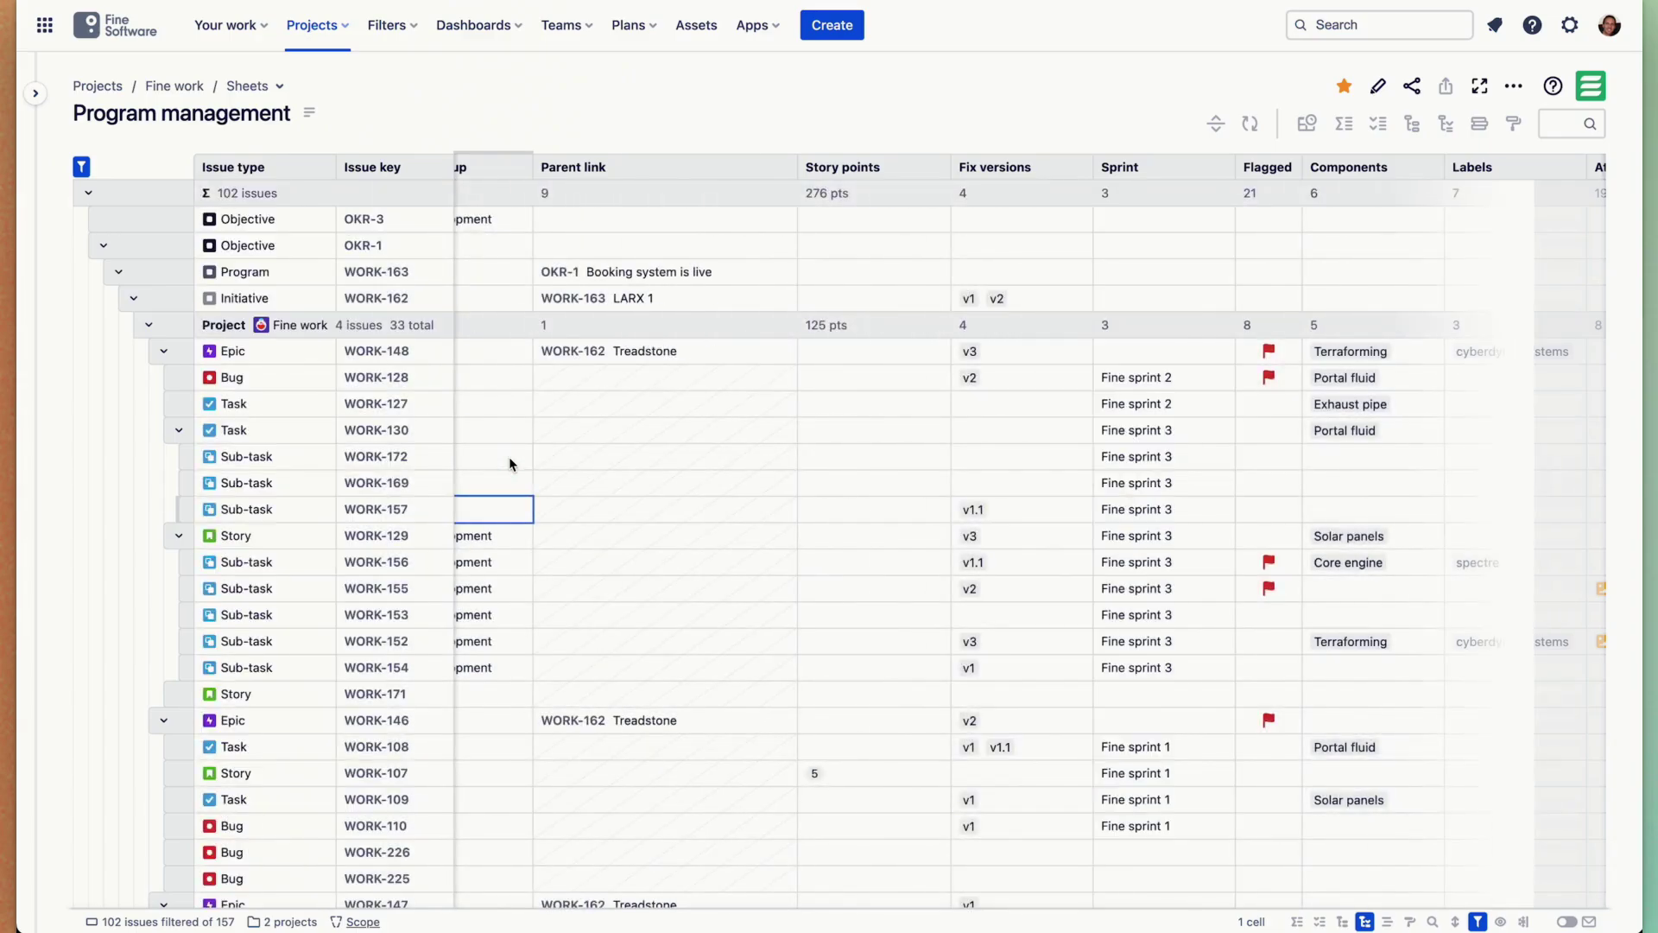
scroll(509, 464, "left", 15)
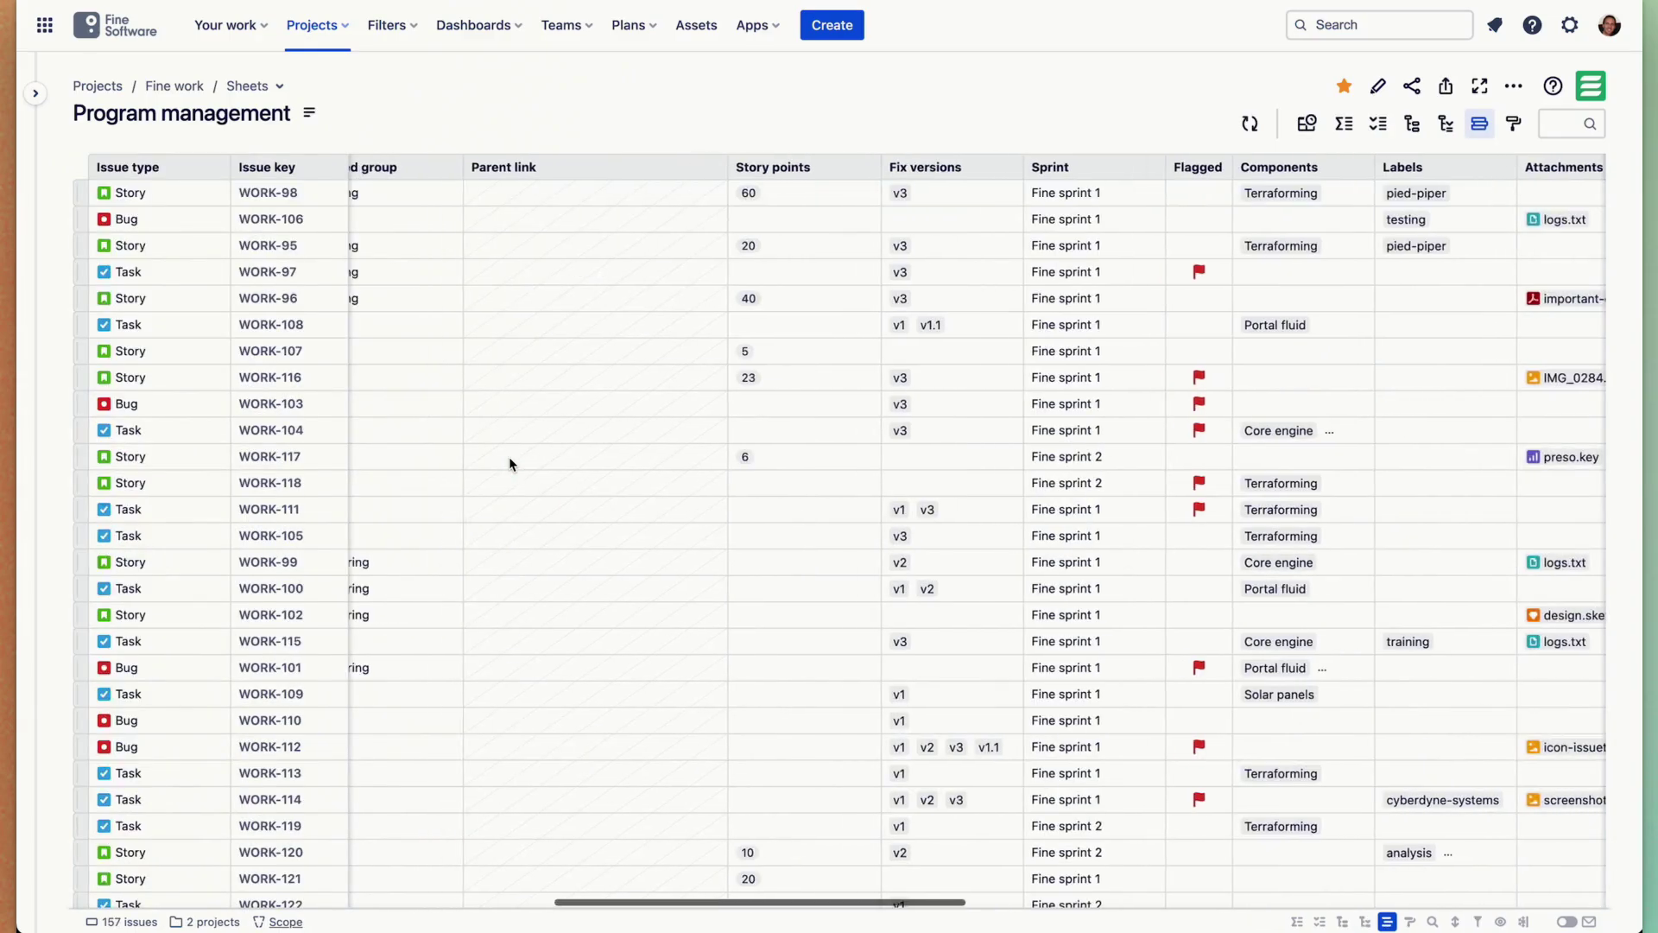
left_click(547, 371)
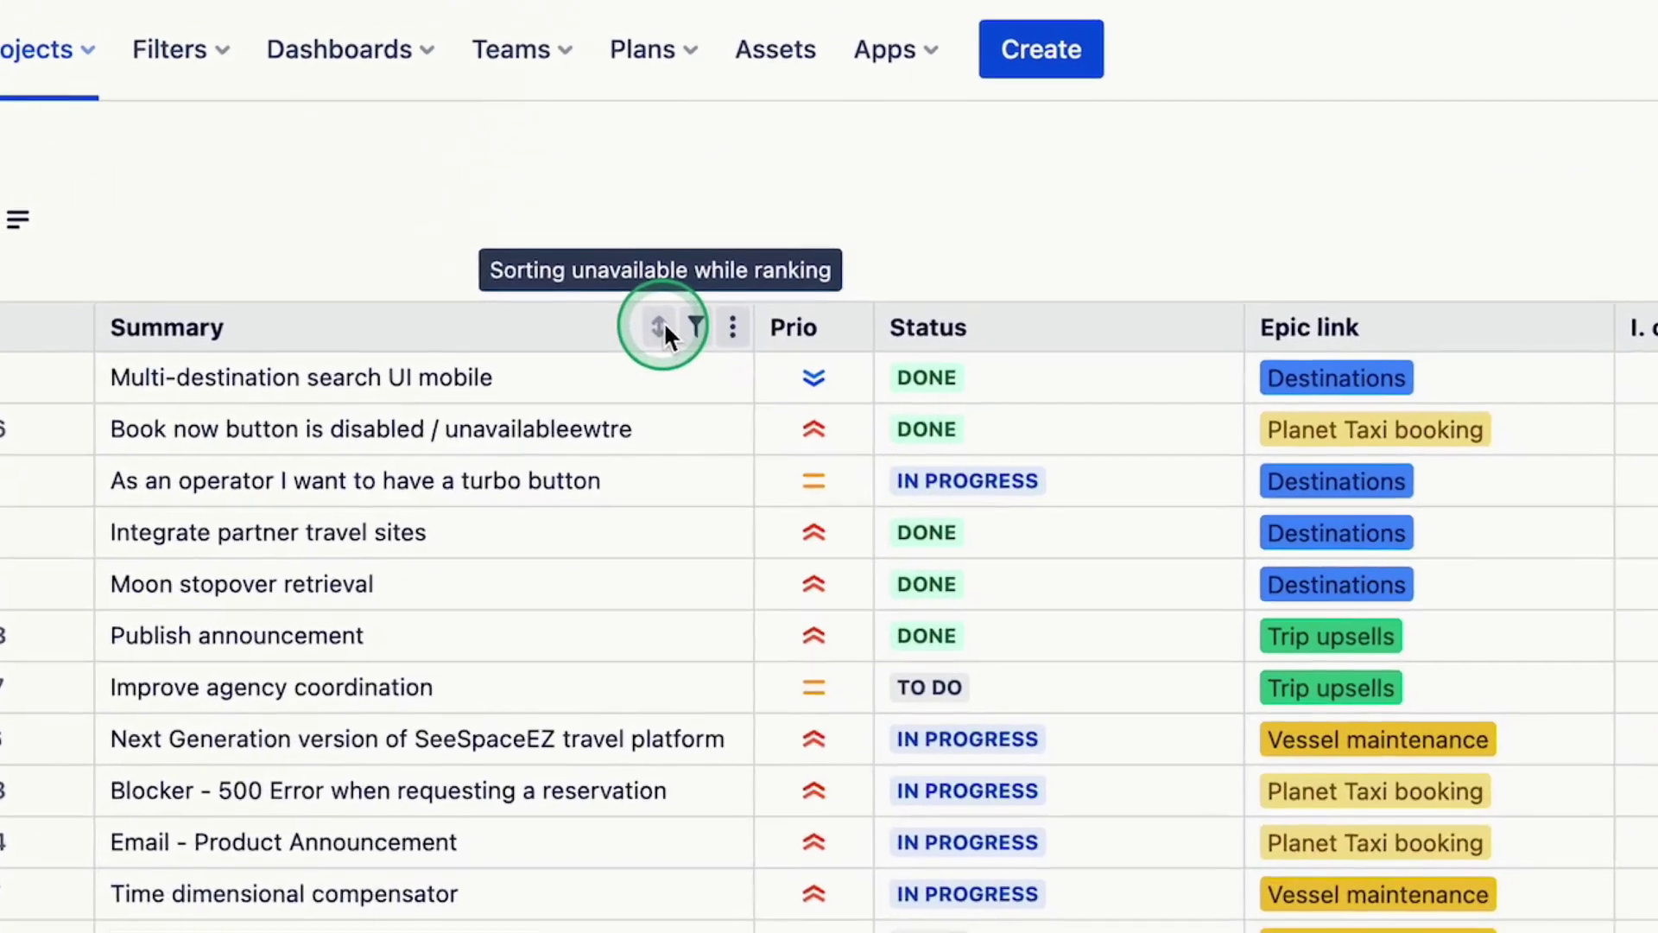
left_click(529, 377)
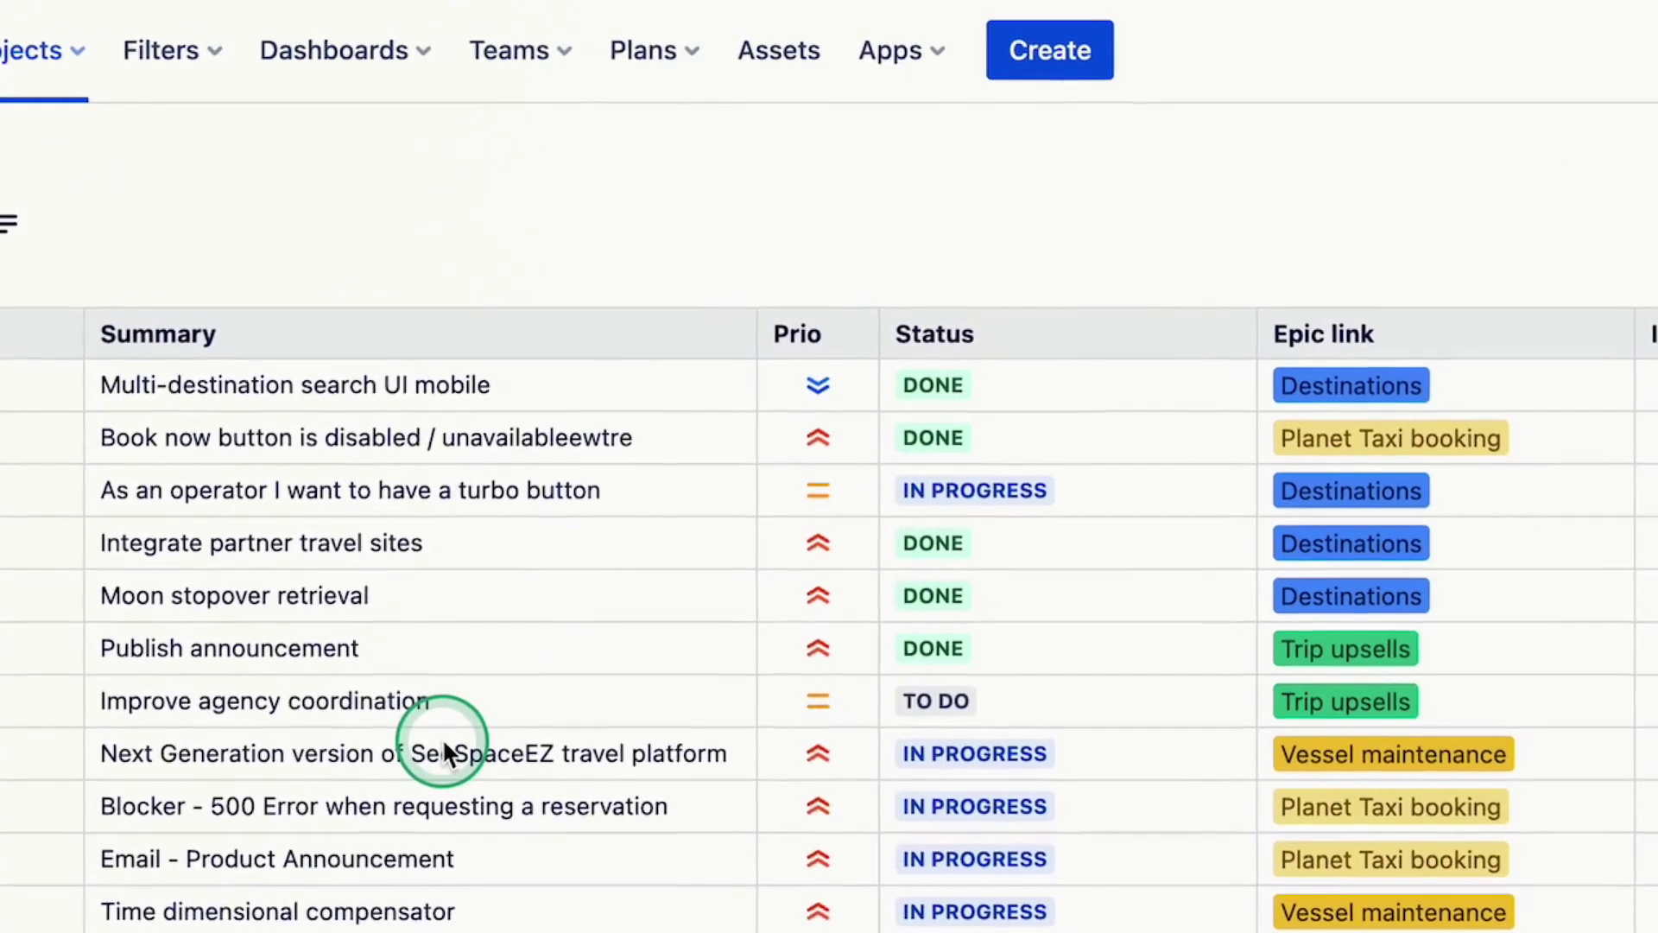
left_click(635, 594)
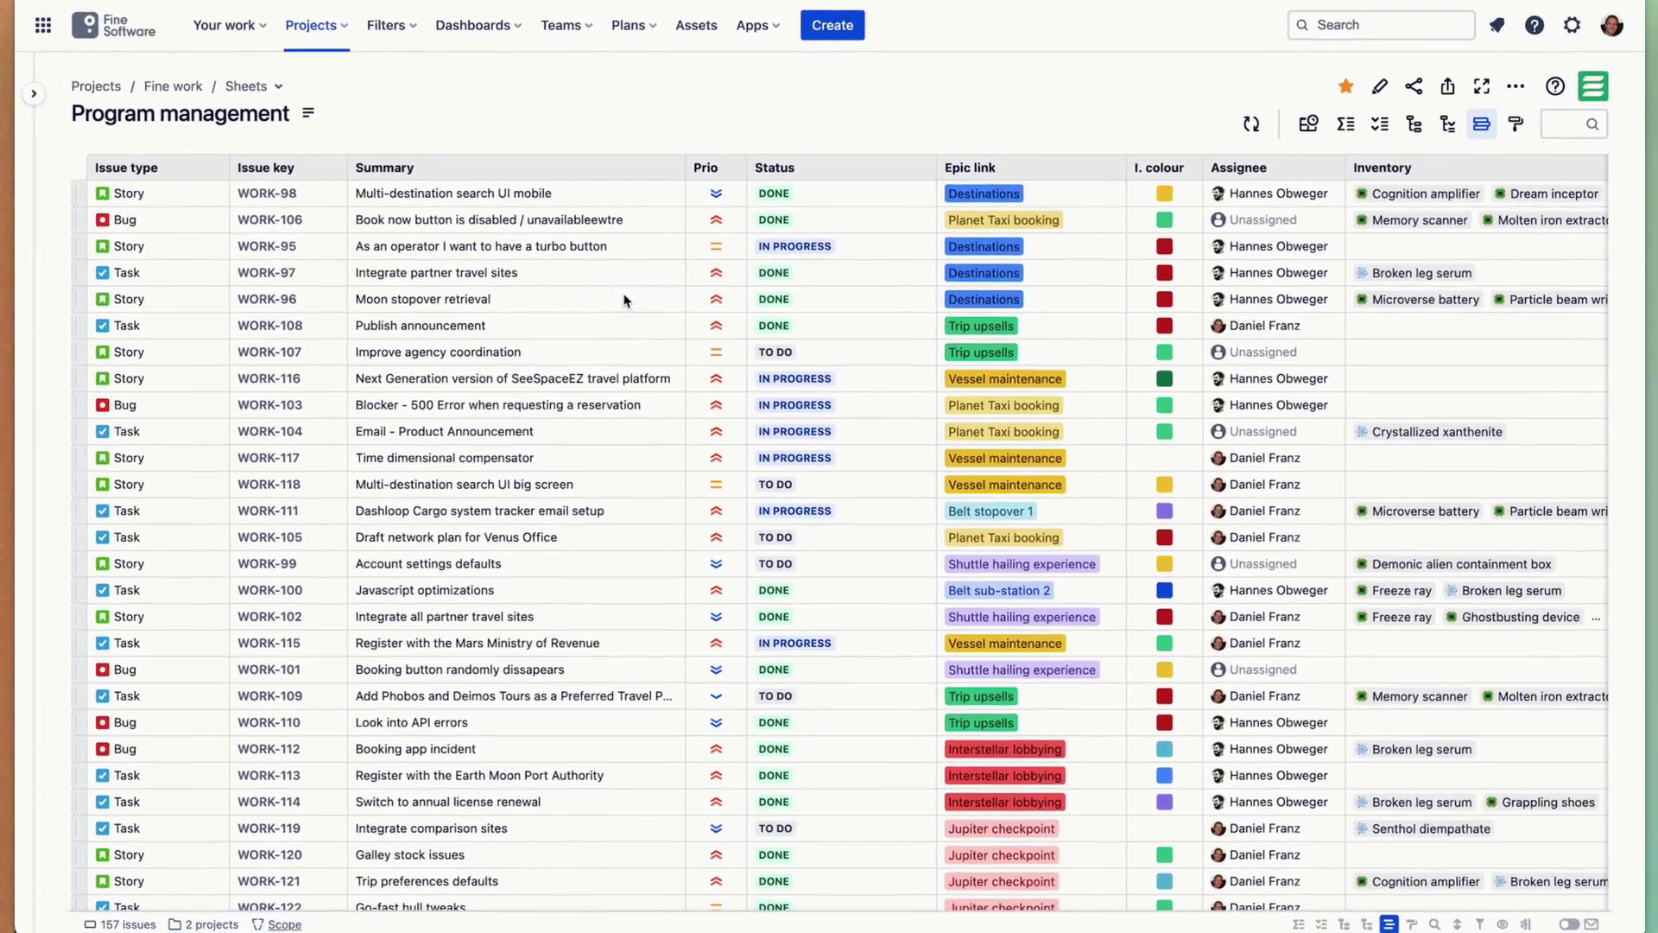
Drag WORK-98 down, move WORK-108 above WORK-97, and move WORK-97–WORK-103 below WORK-118.
left_click(64, 204)
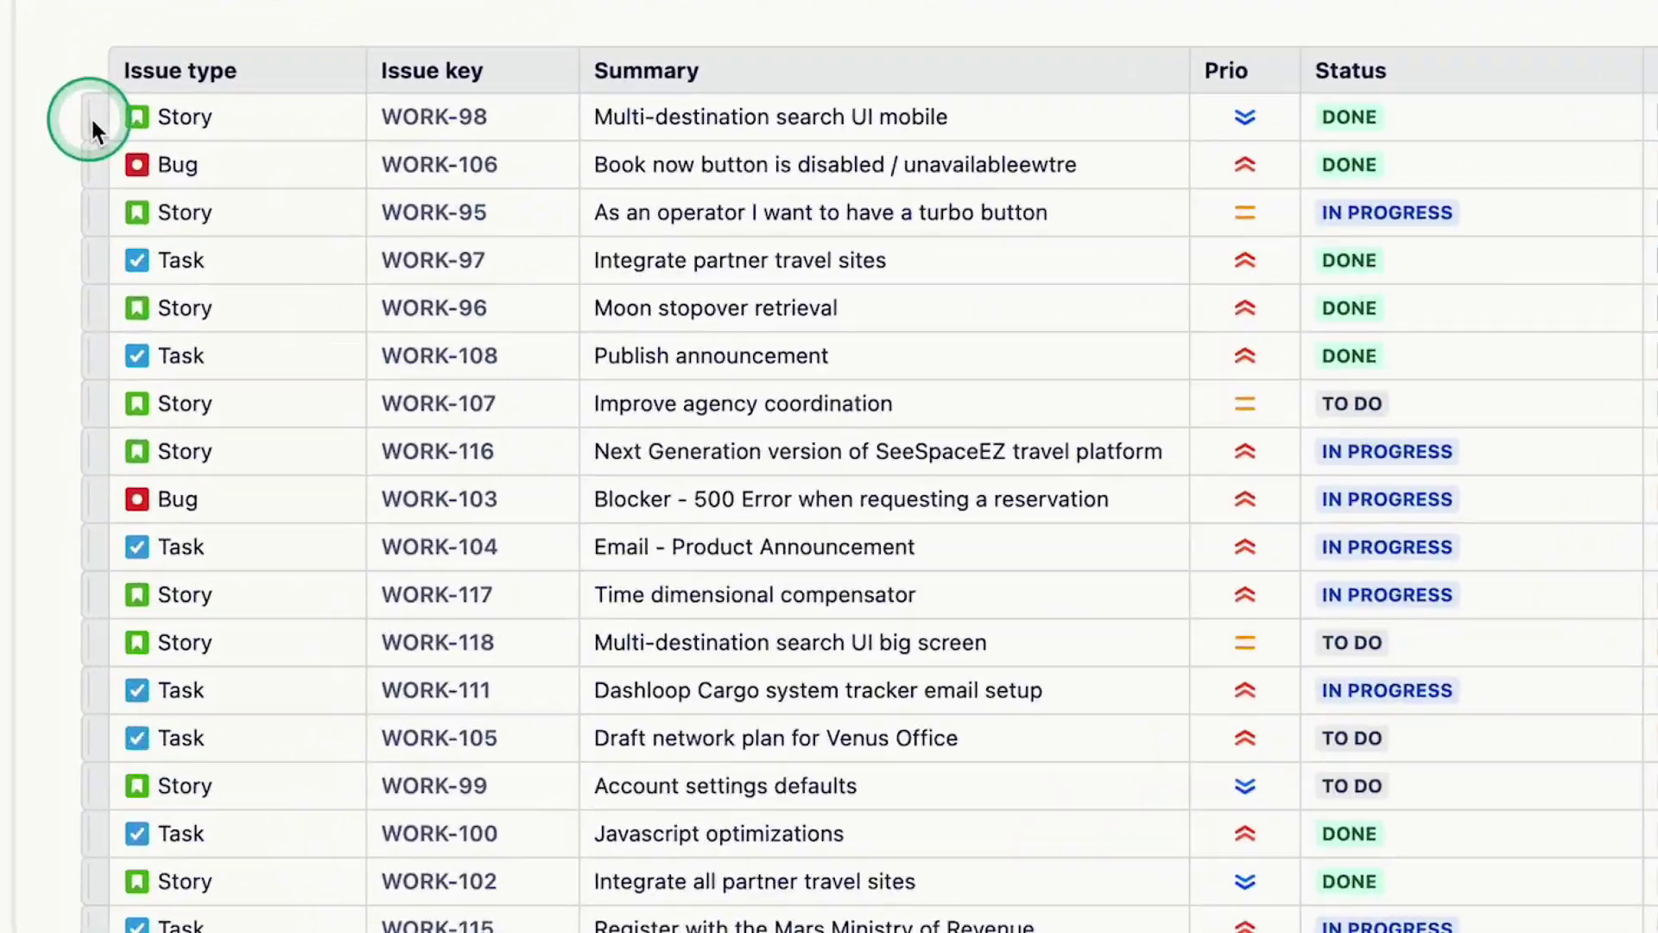
left_click_drag(92, 123, 97, 361)
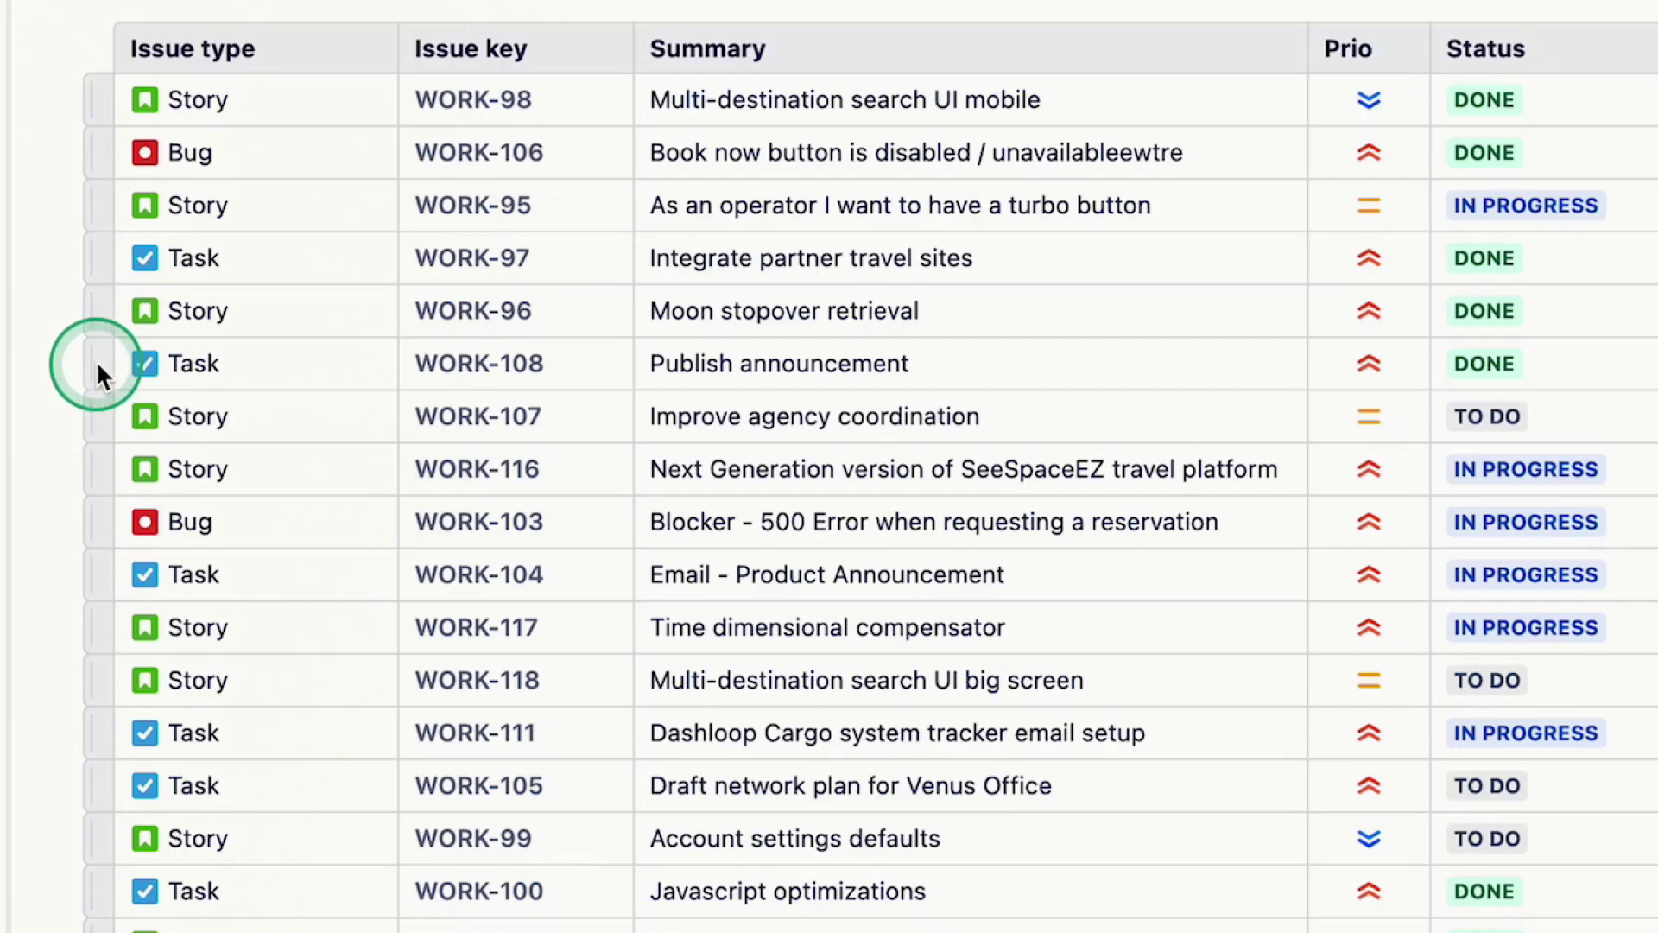
left_click_drag(95, 360, 97, 546)
left_click(96, 257)
left_click(92, 465, "shift")
left_click_drag(92, 465, 95, 698)
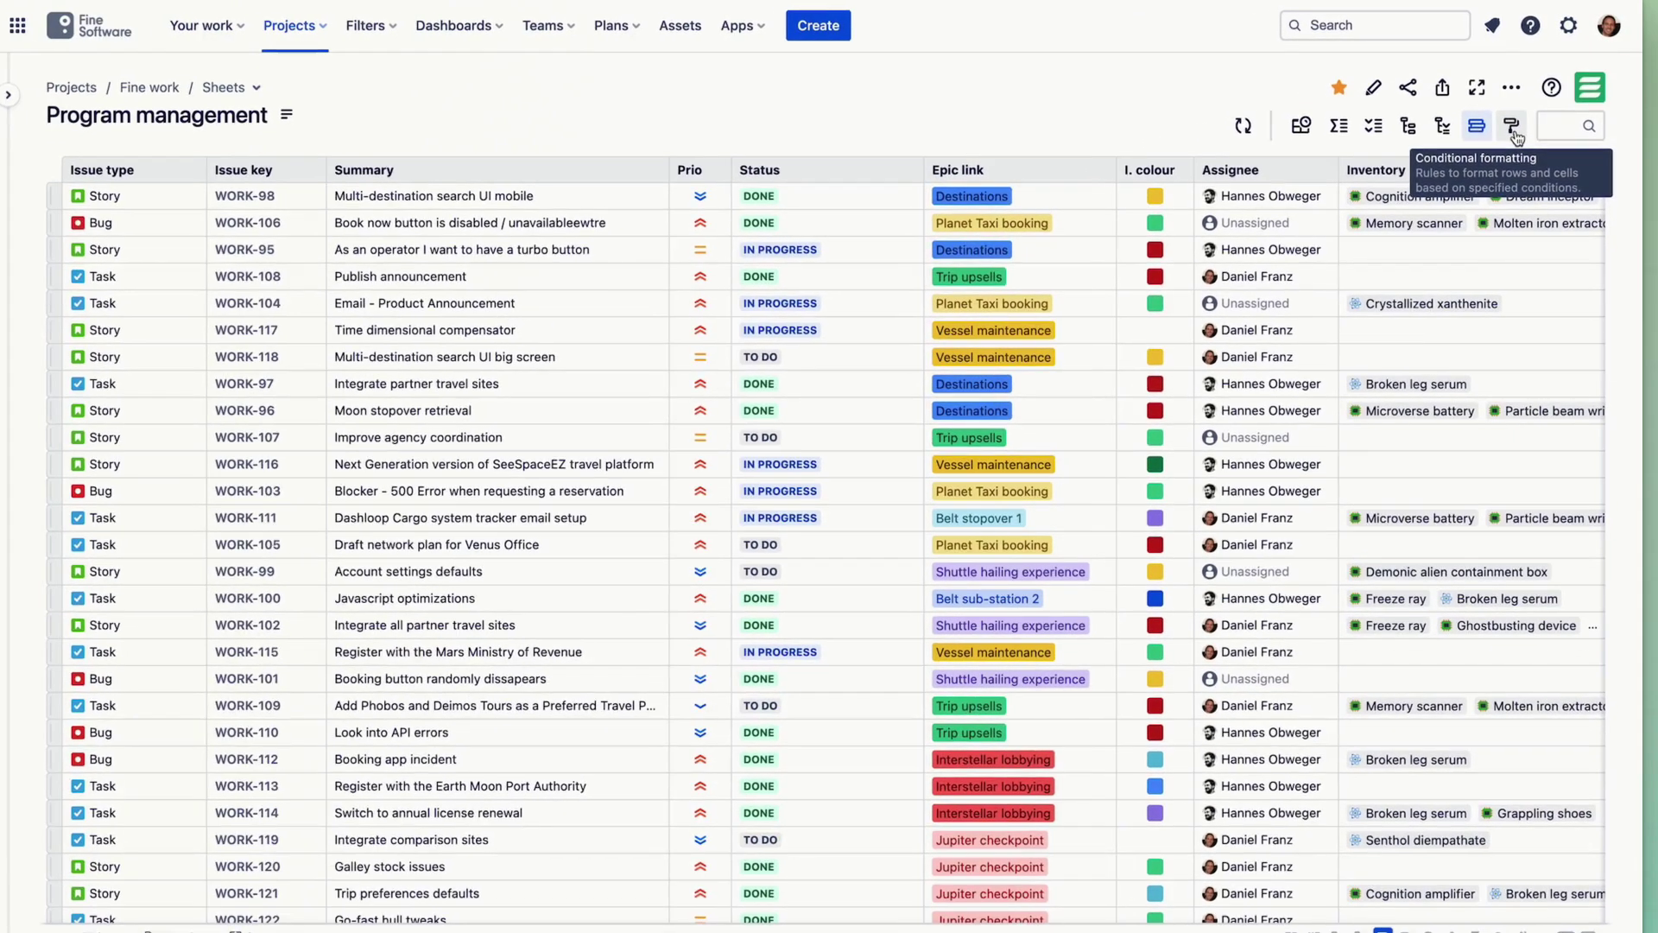
Review and save the Issue types highlighted format, tinting stories green and bugs red.
left_click(1408, 255)
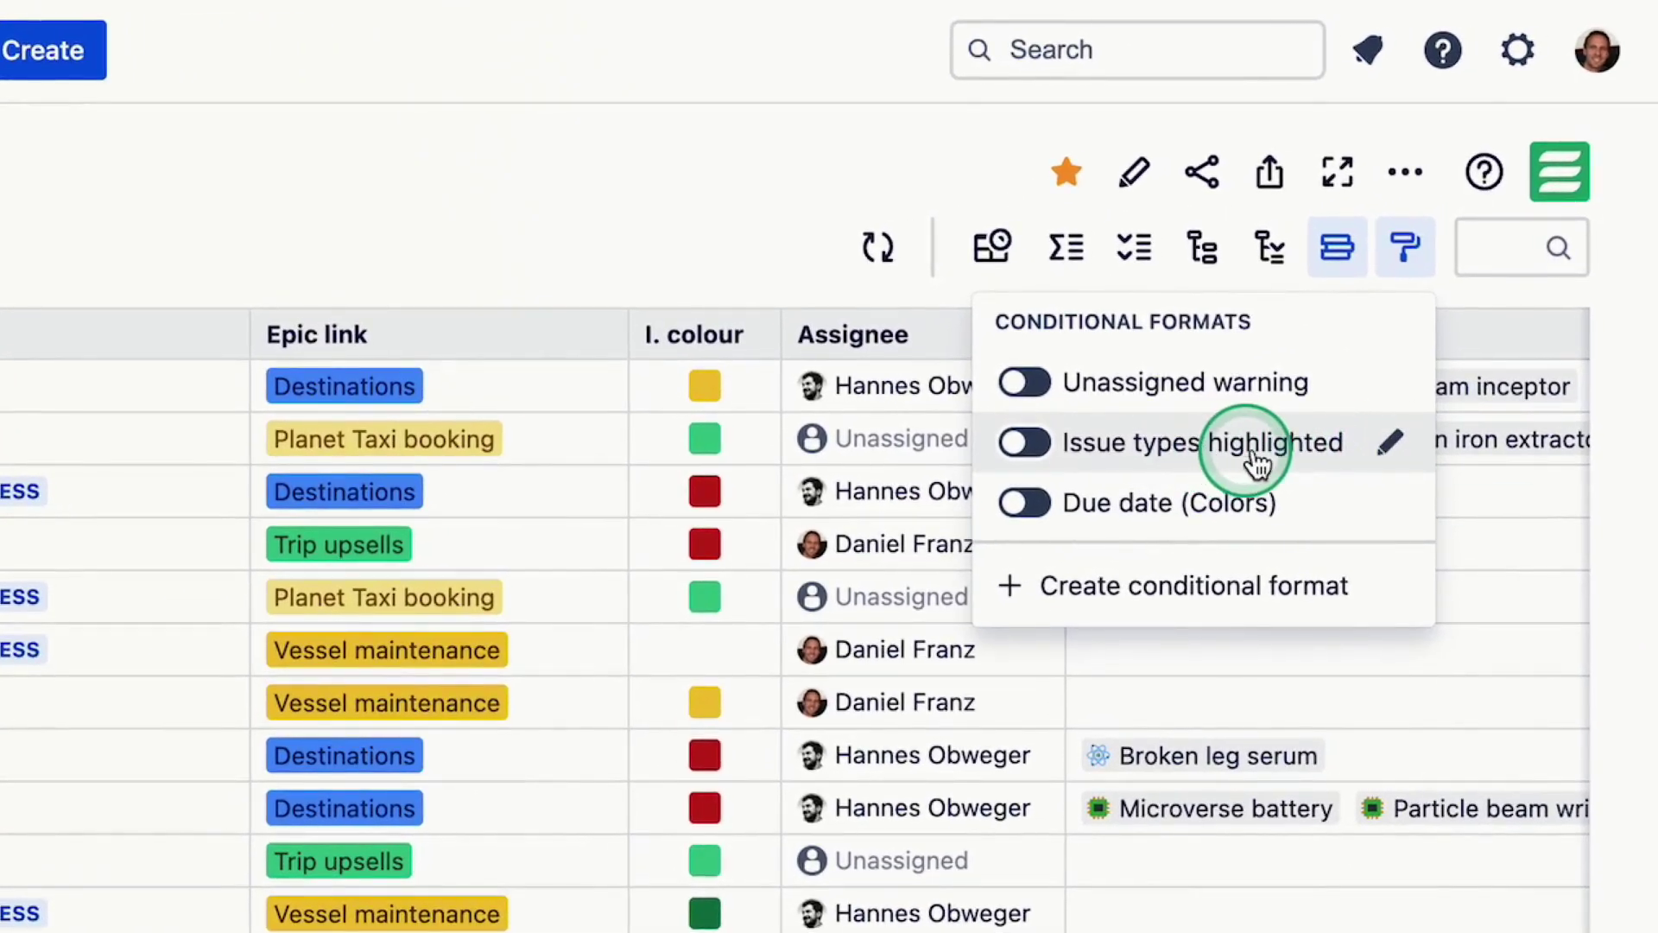
left_click(1391, 445)
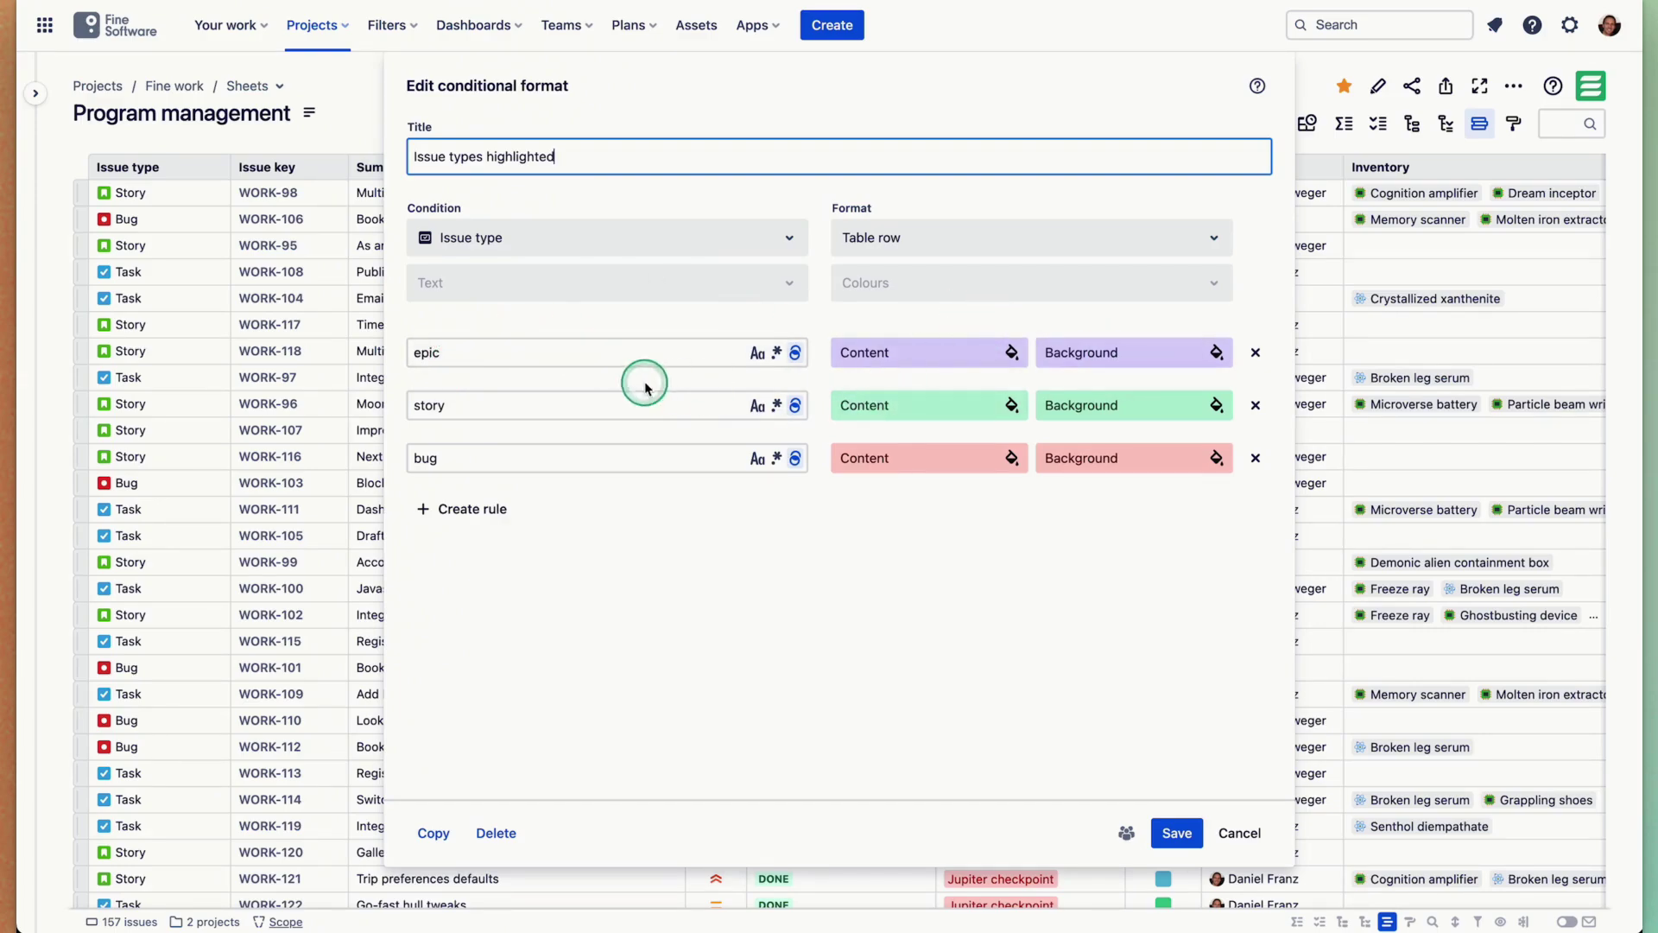
left_click(1176, 832)
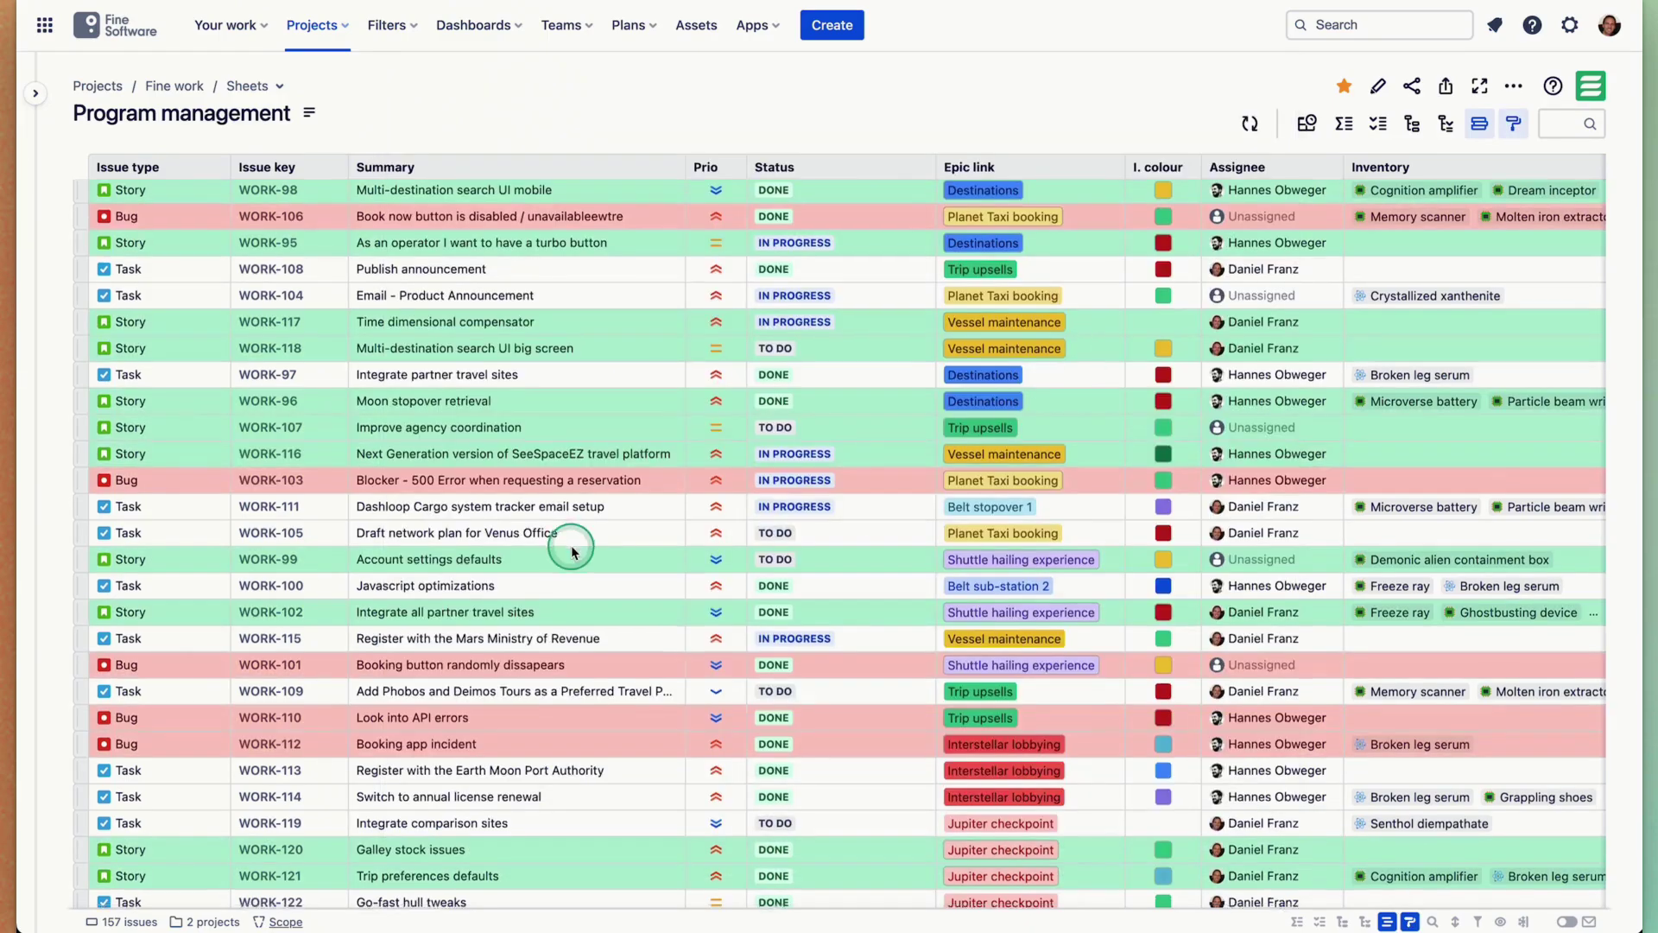
Turn on the yellow Unassigned warning highlight and turn off the Issue types highlighted colours.
scroll(571, 551, "down", 15)
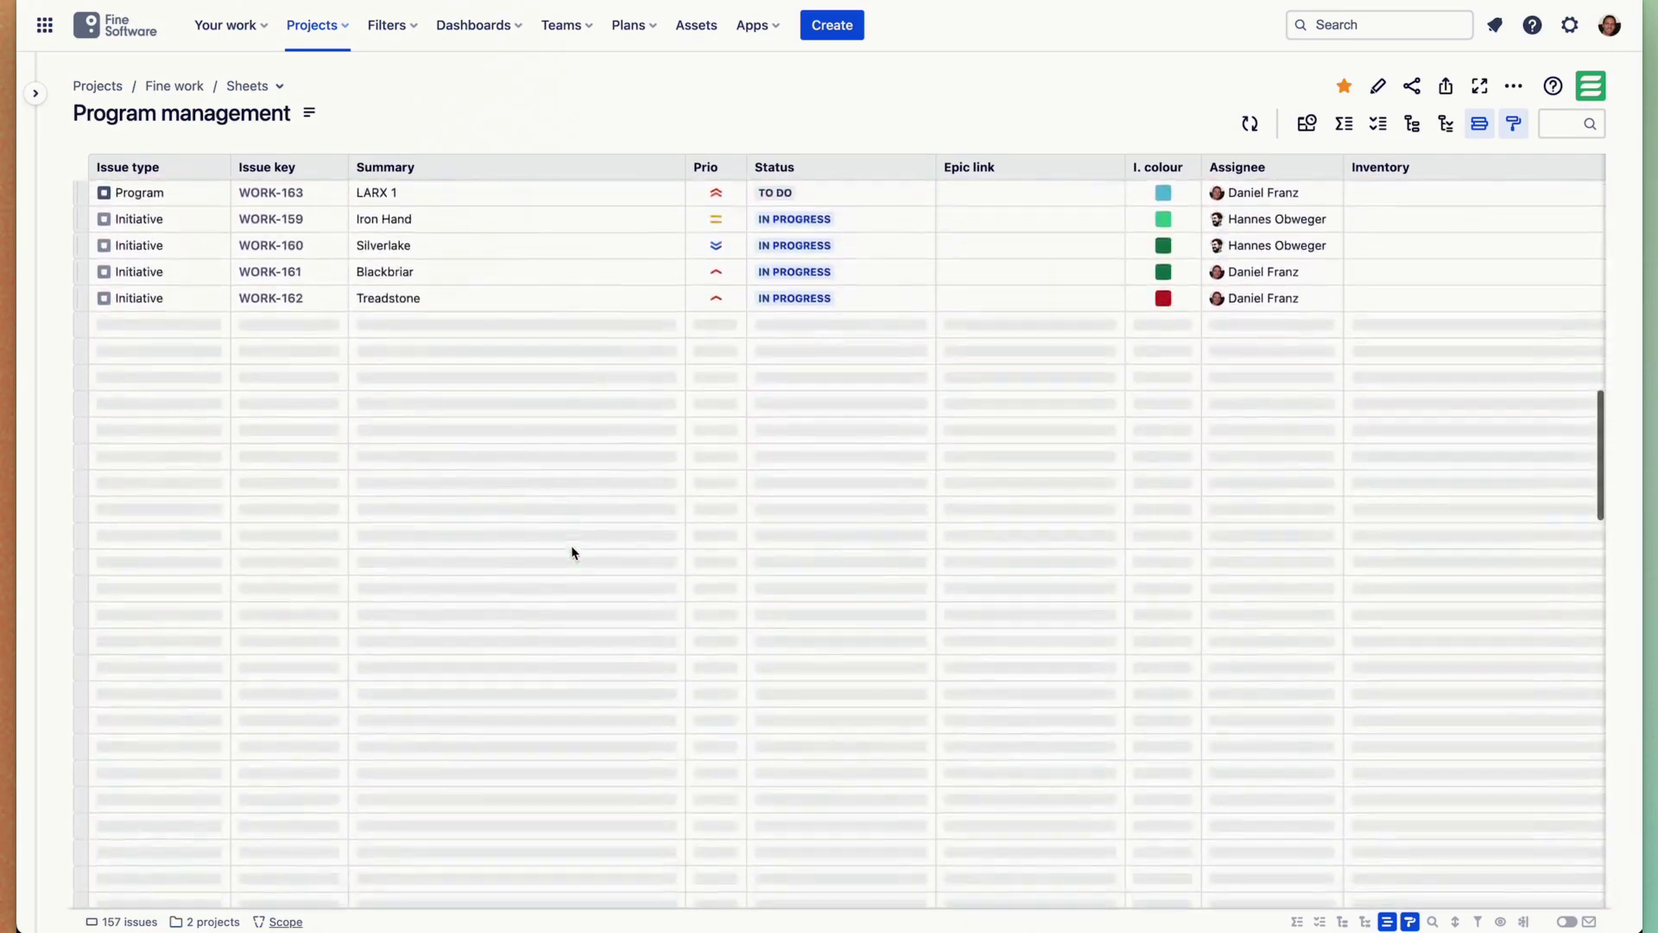
scroll(614, 402, "up", 15)
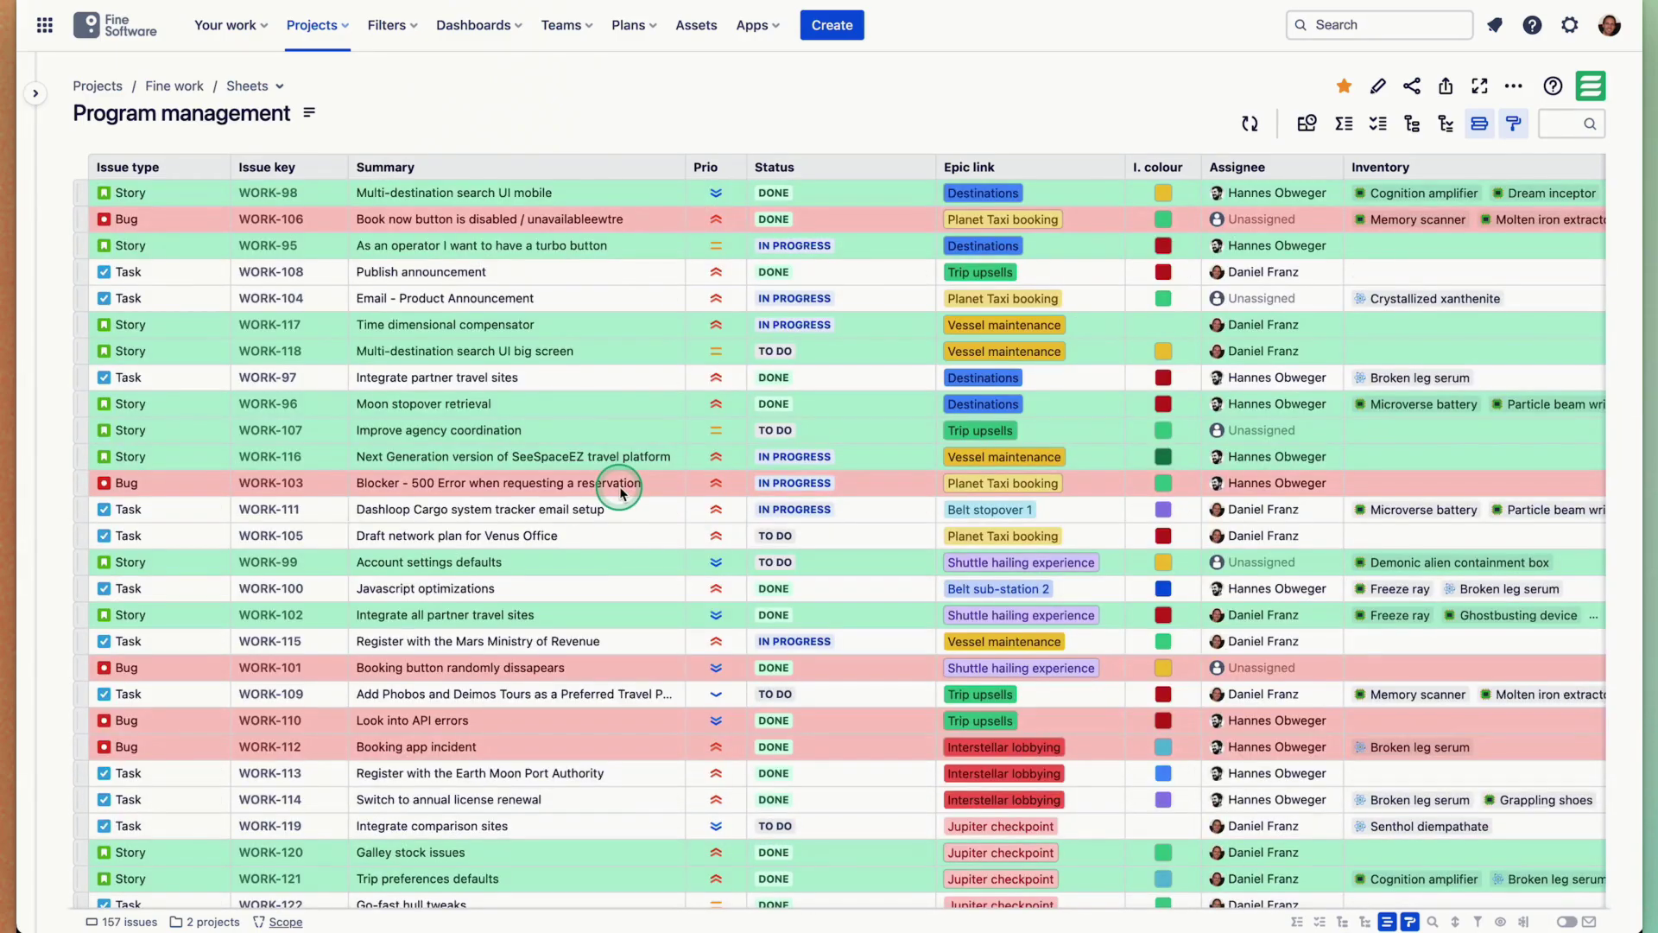
left_click(1513, 124)
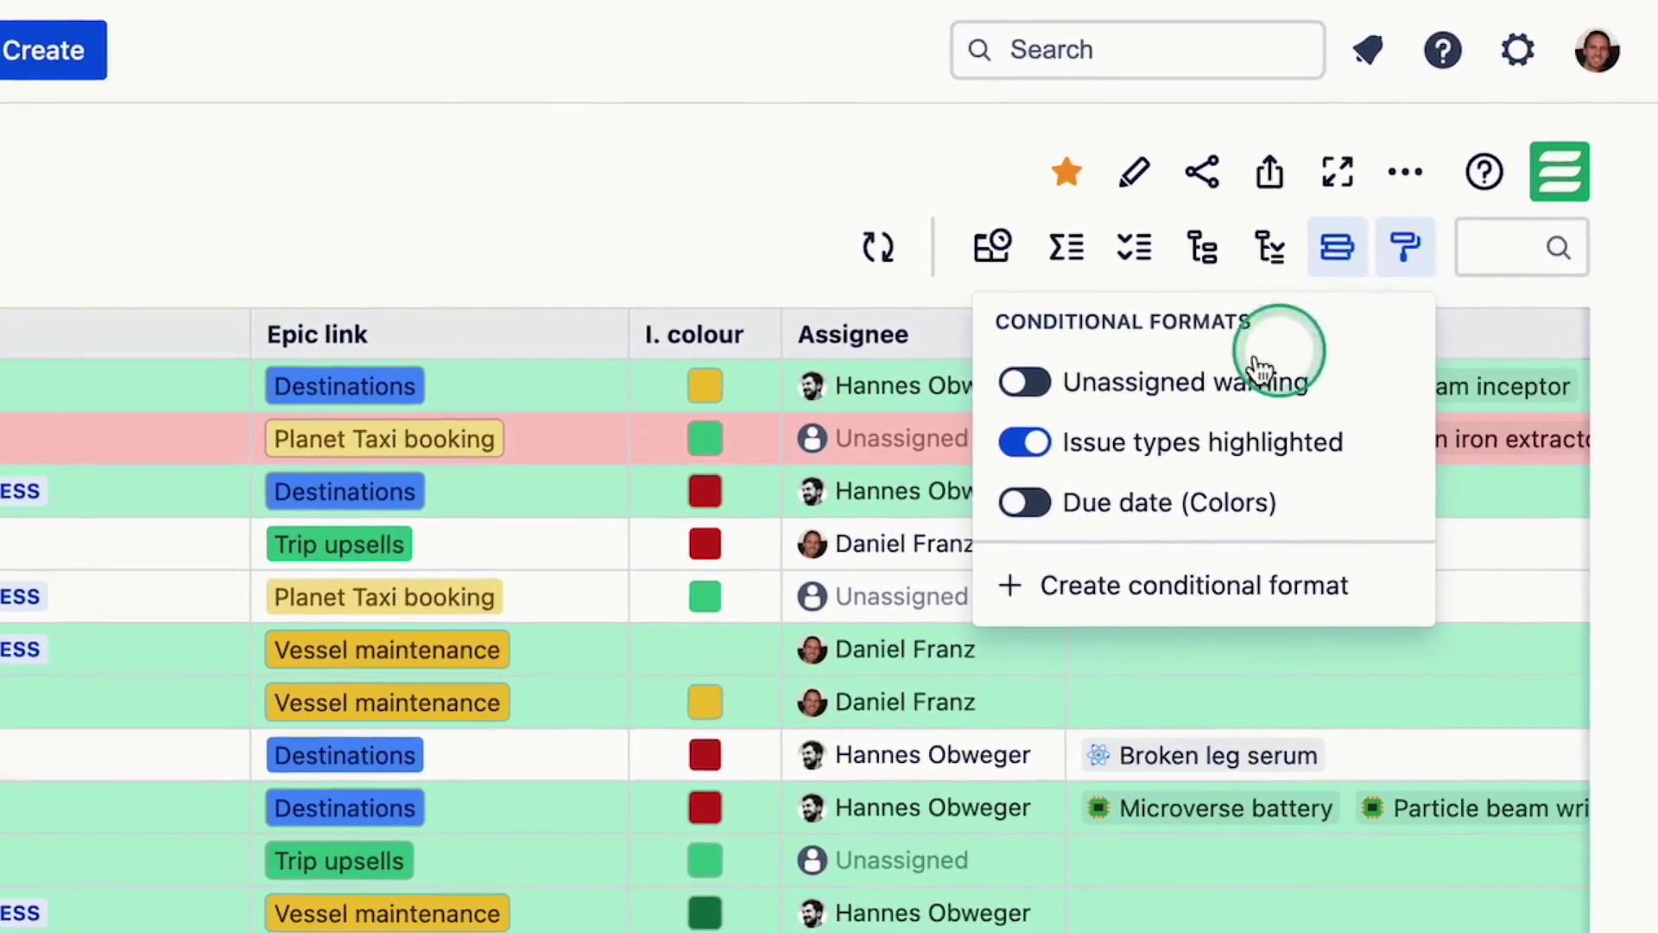
left_click(1025, 381)
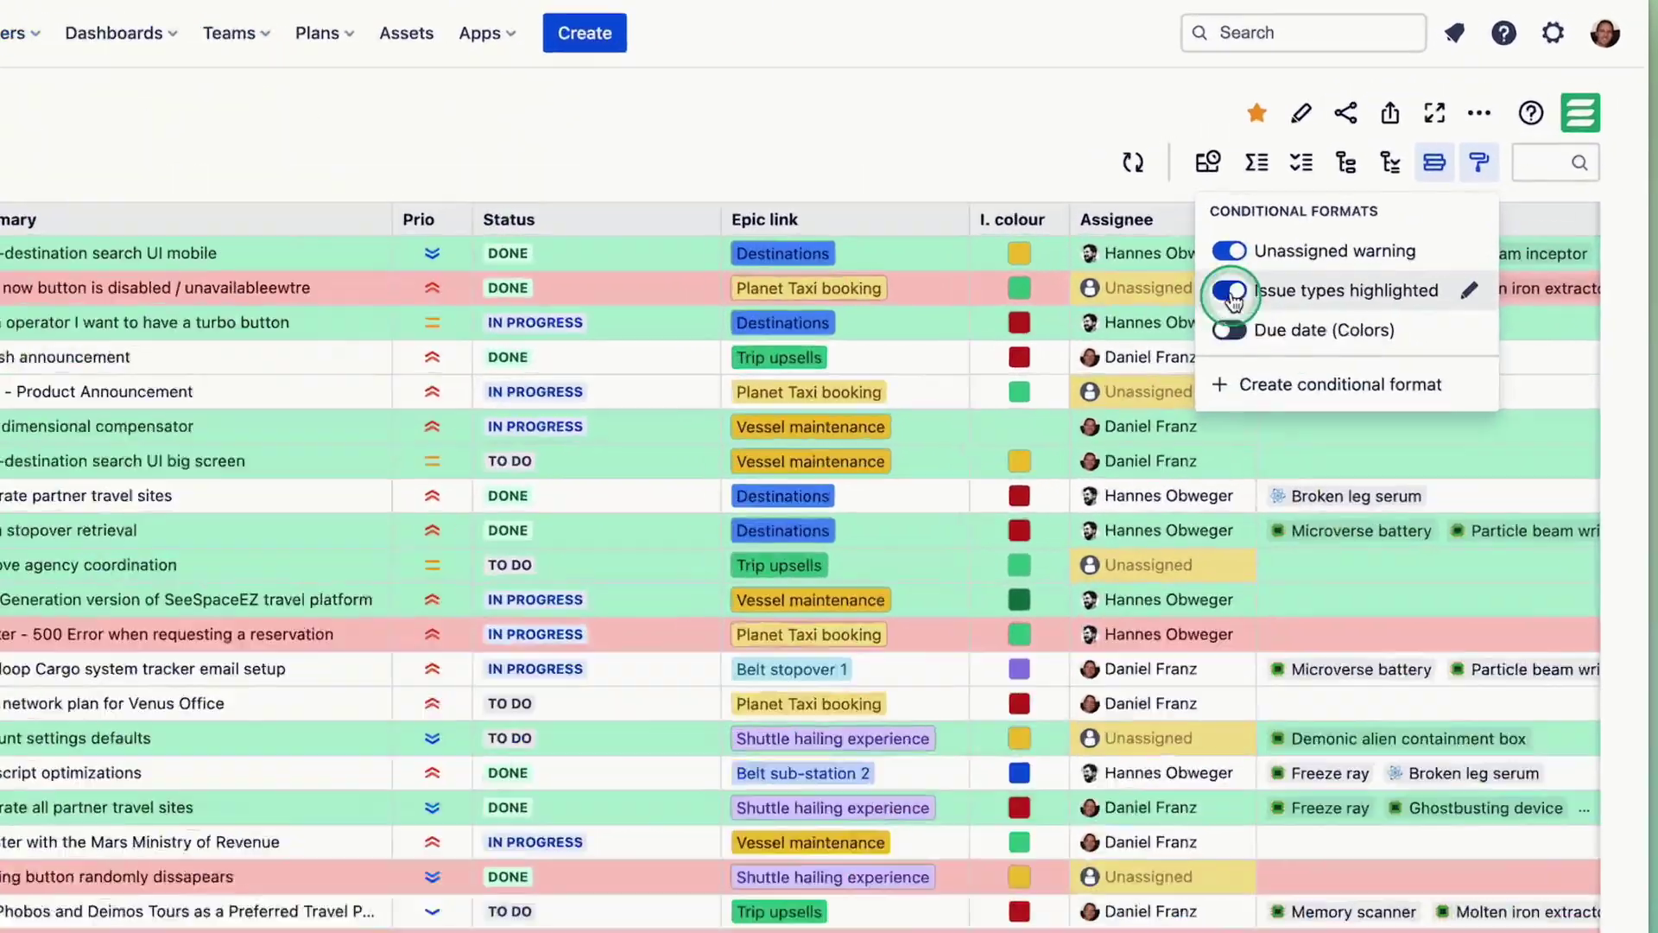
left_click(1322, 221)
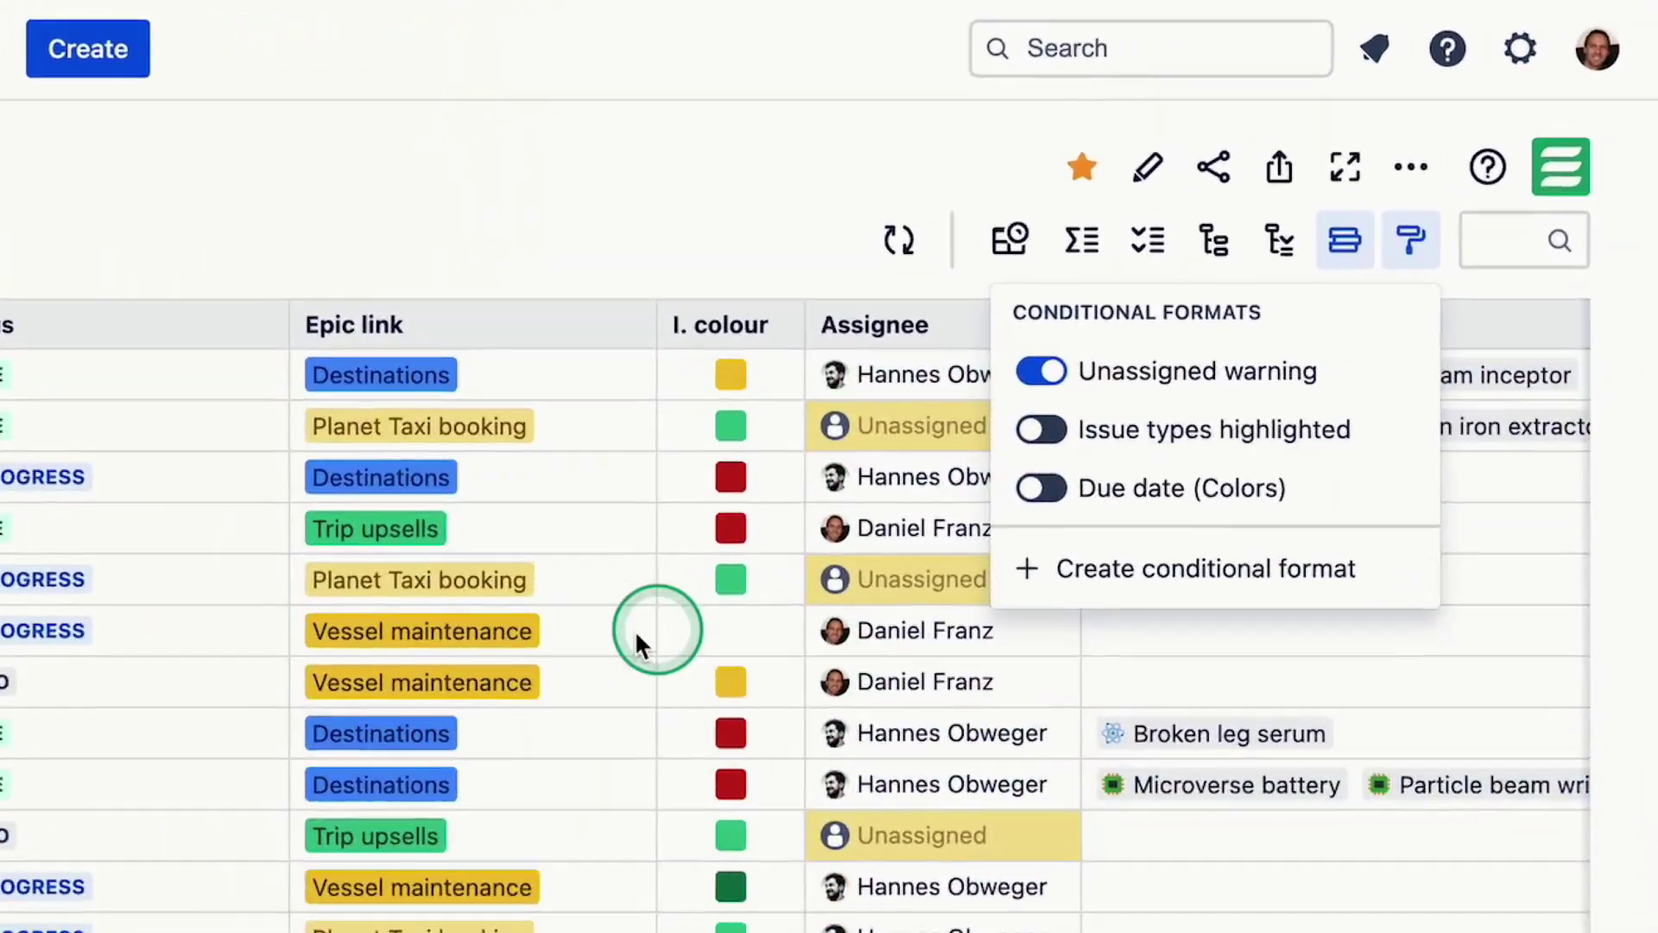
left_click(1098, 325)
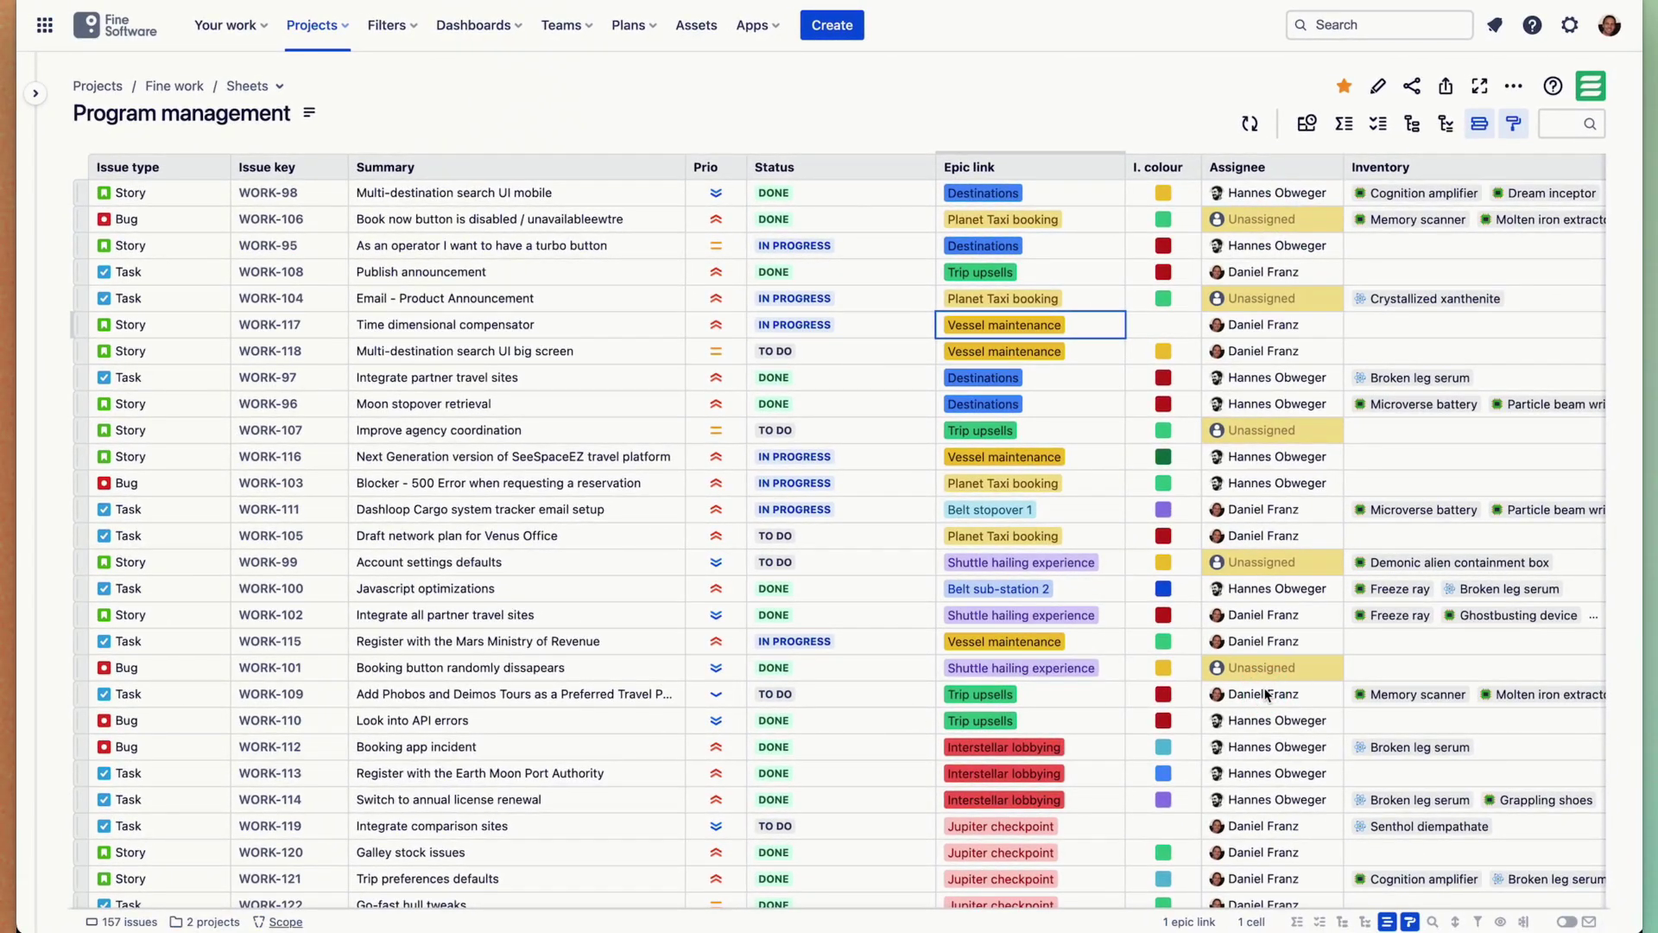
scroll(1266, 695, "right", 15)
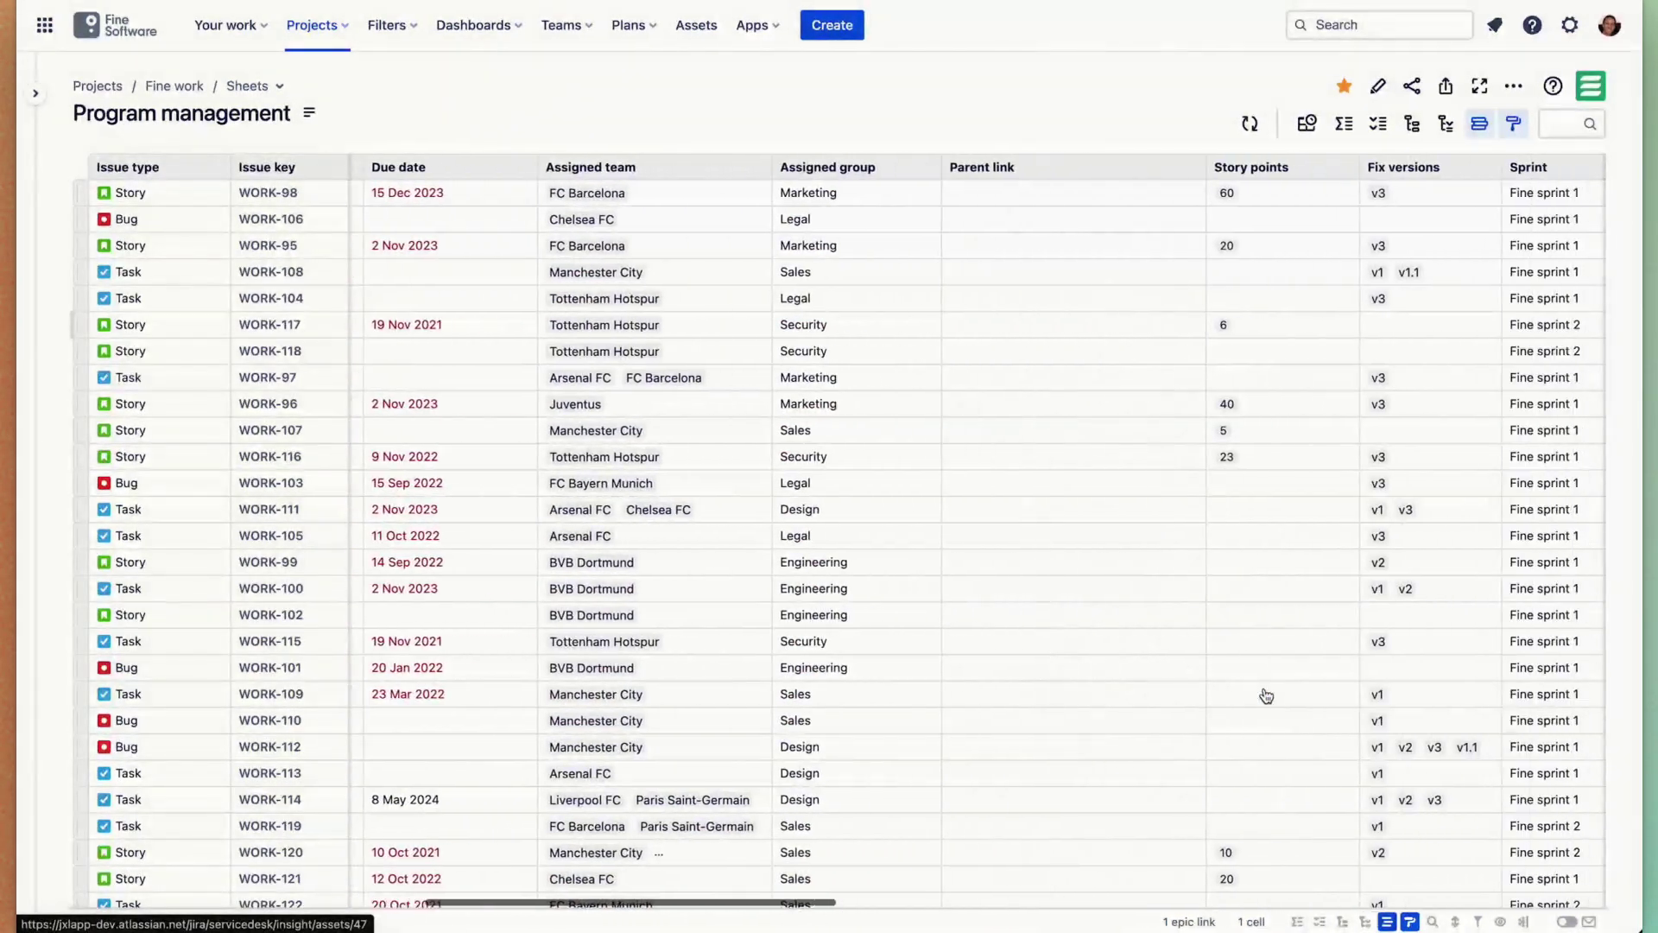
scroll(1266, 695, "right", 20)
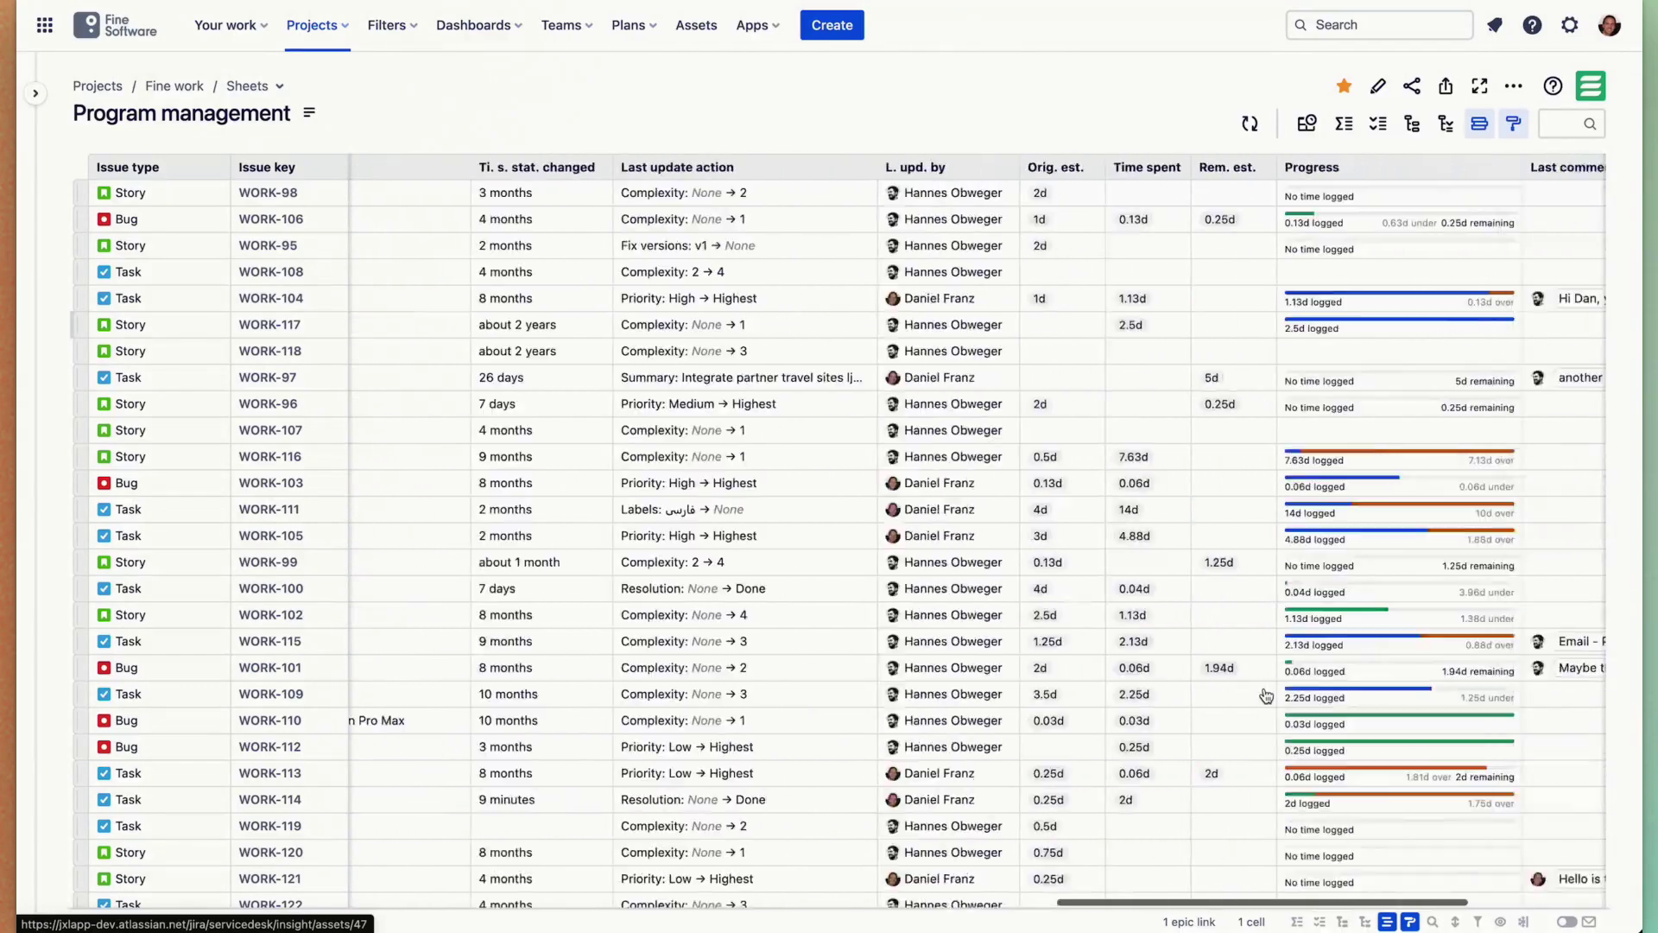
scroll(1266, 695, "left", 10)
scroll(1266, 695, "left", 15)
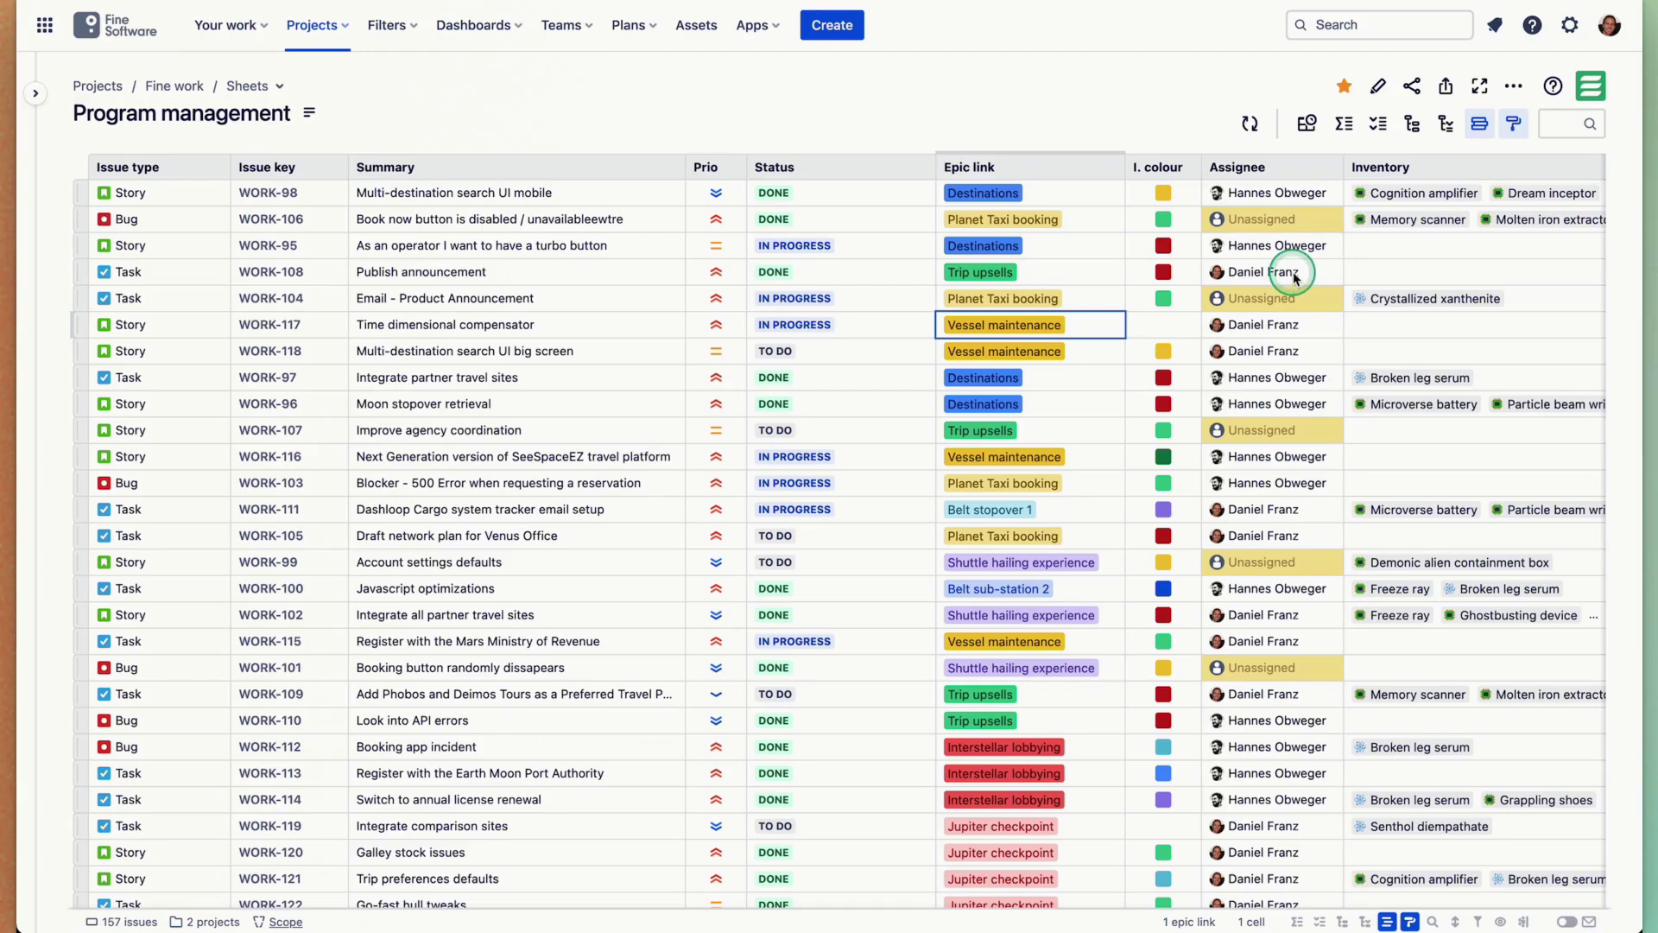
Clear rank ordering, switch off the Unassigned warning, and show the saved views list.
left_click(1480, 124)
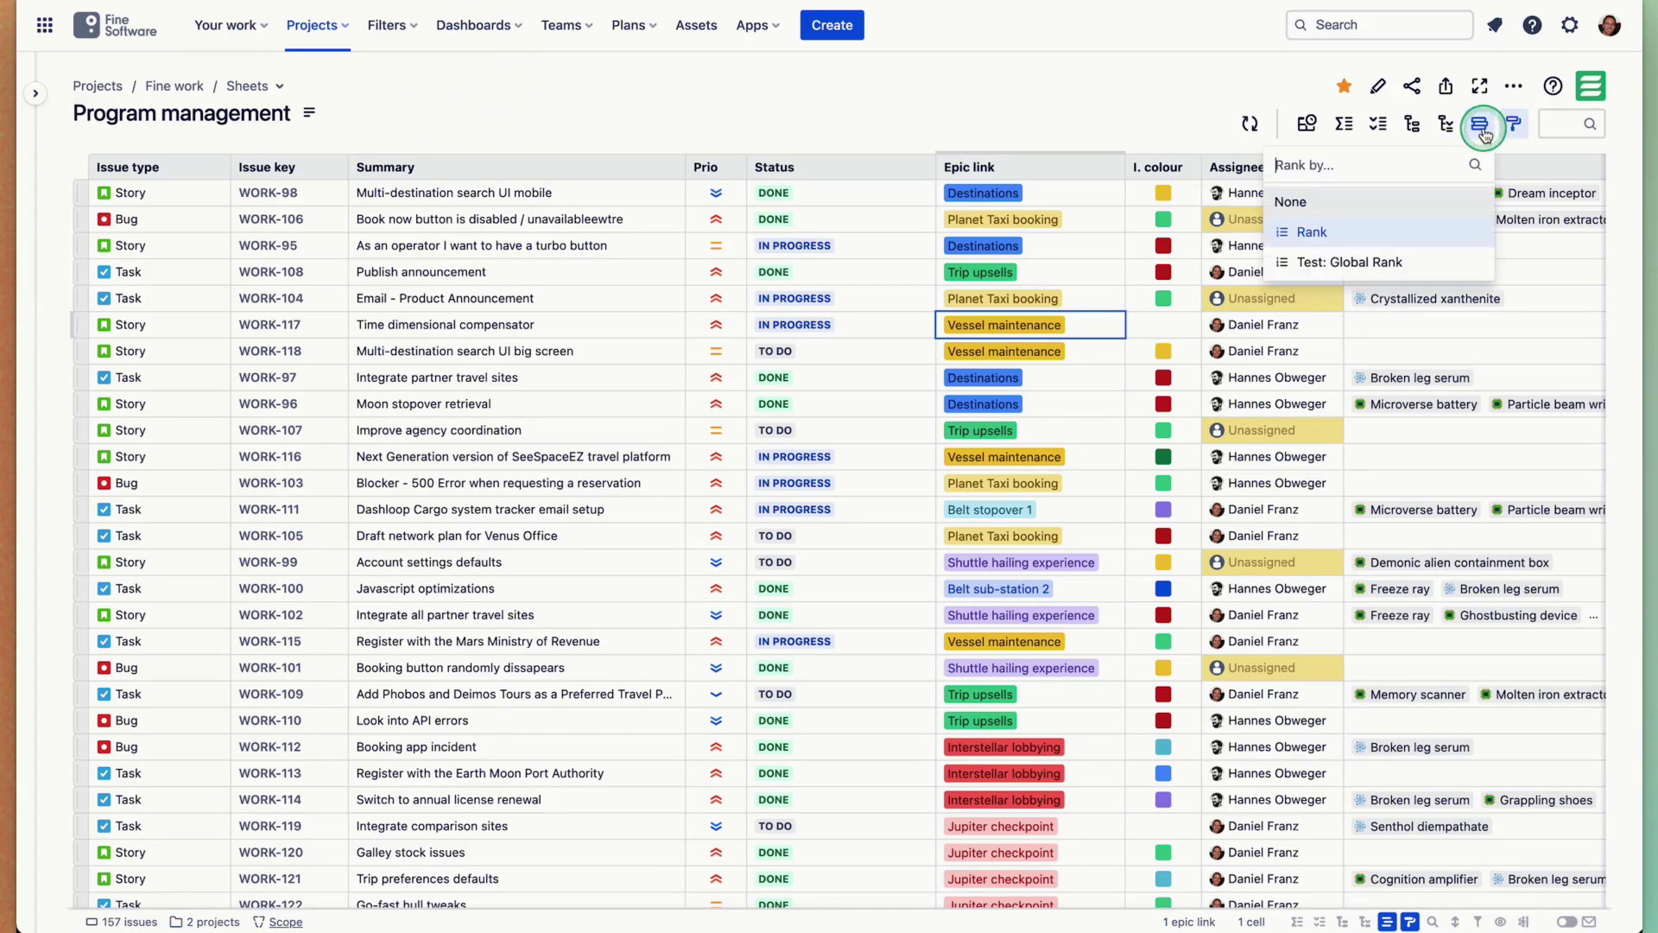
left_click(1330, 226)
left_click(1515, 125)
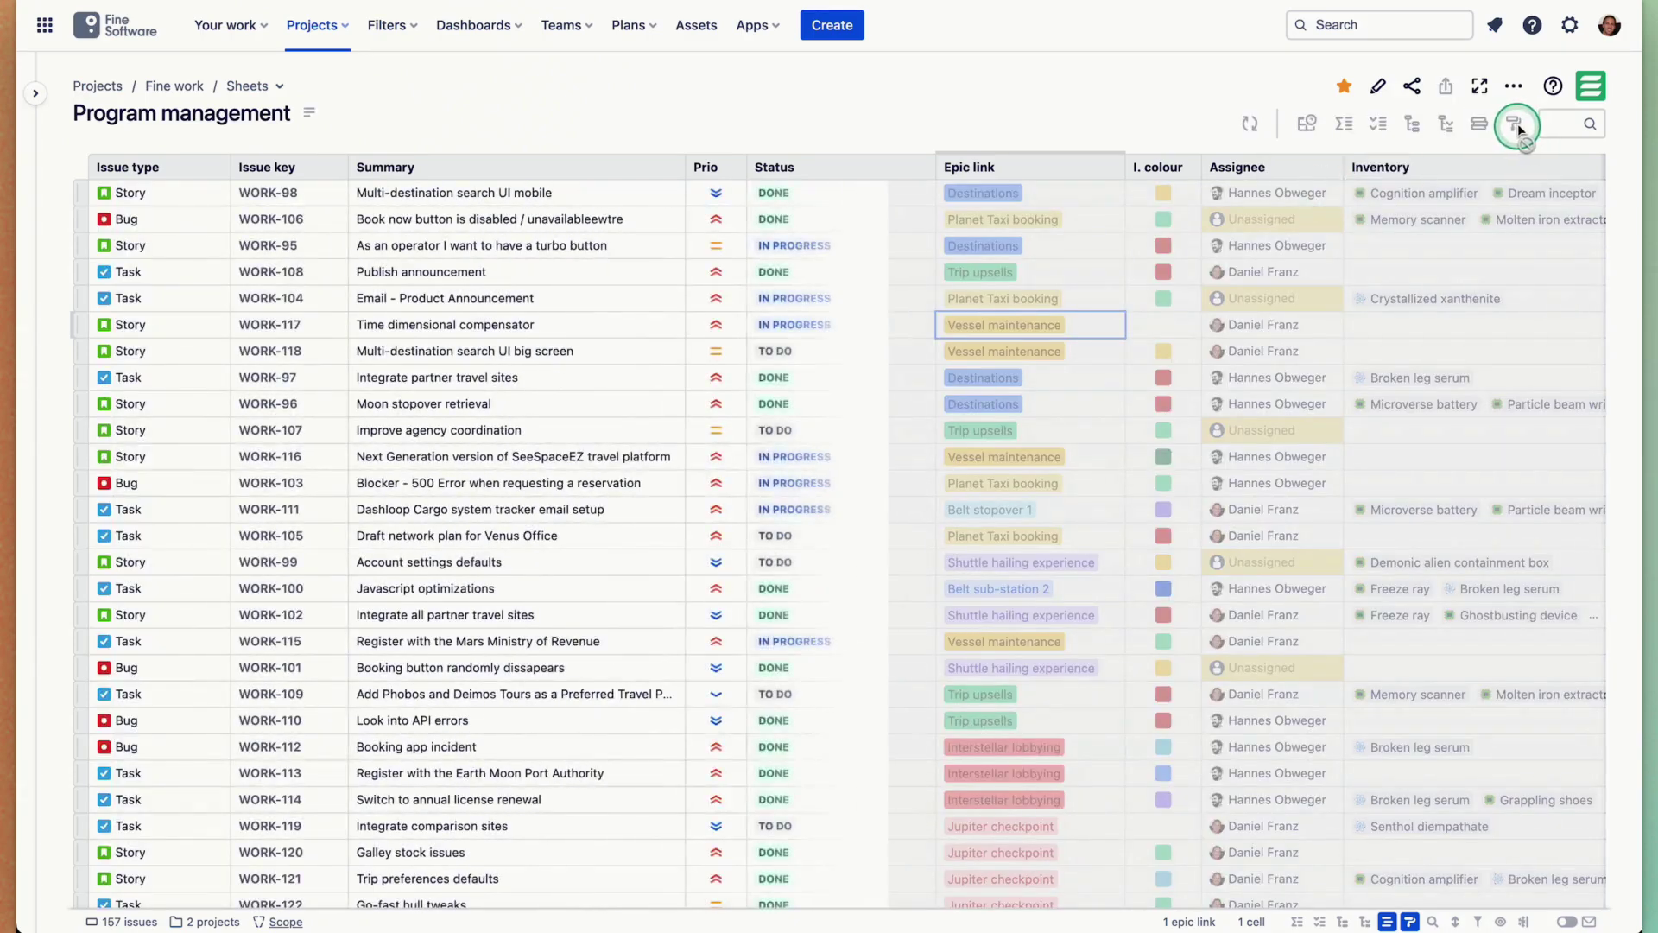
left_click(1373, 193)
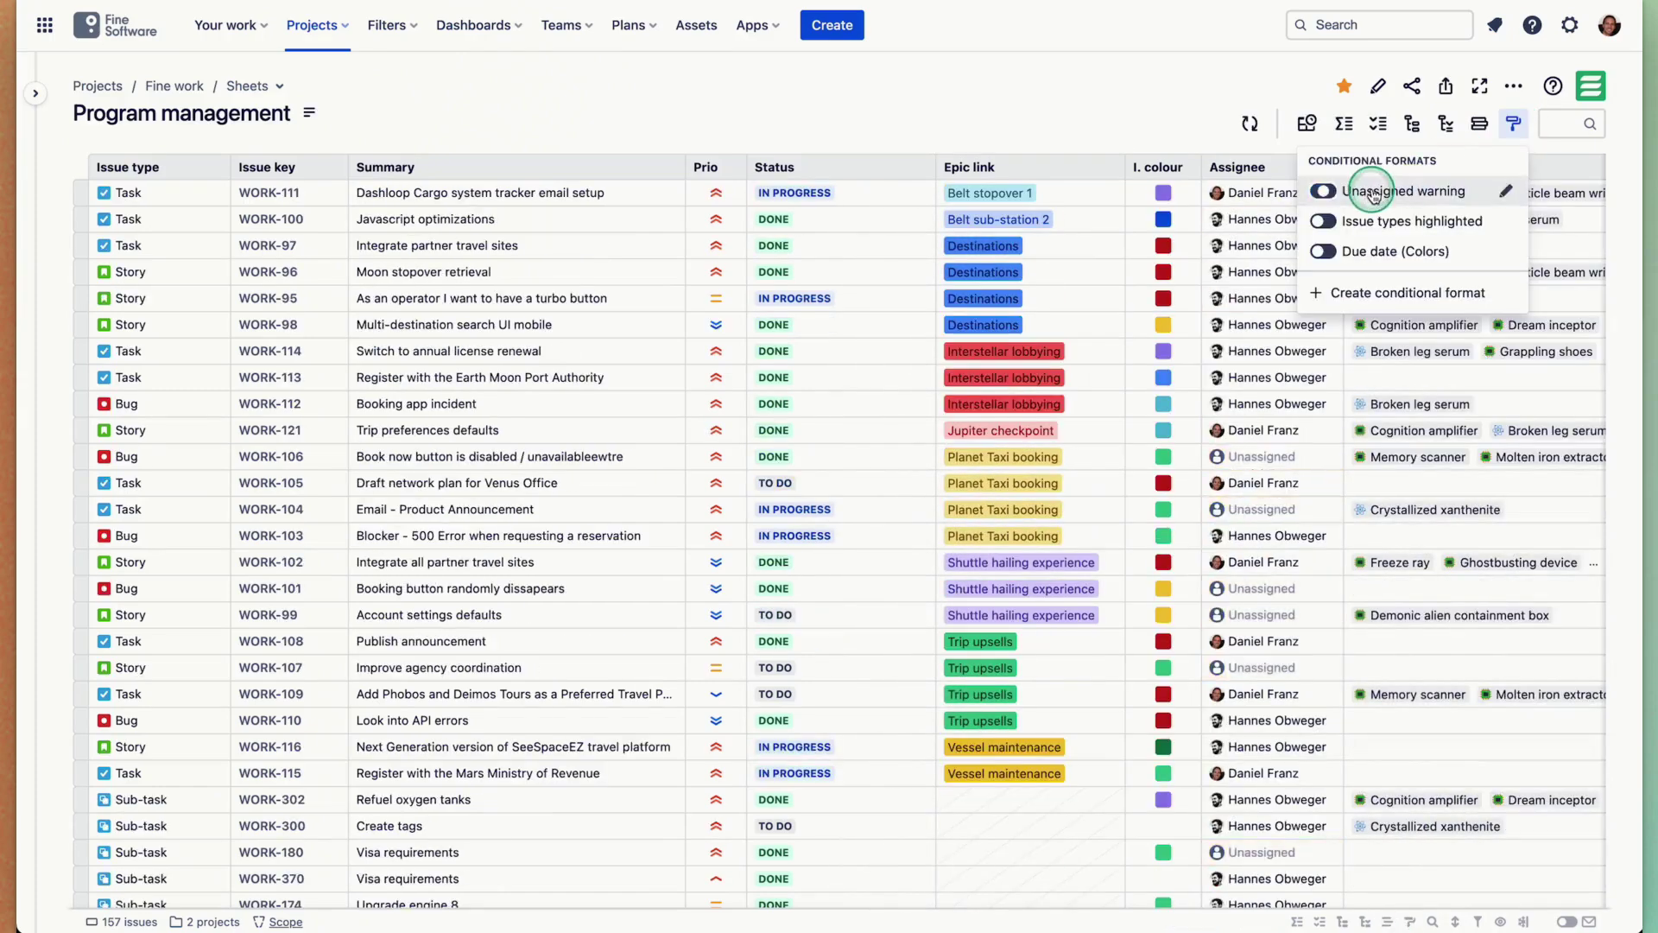
left_click(523, 348)
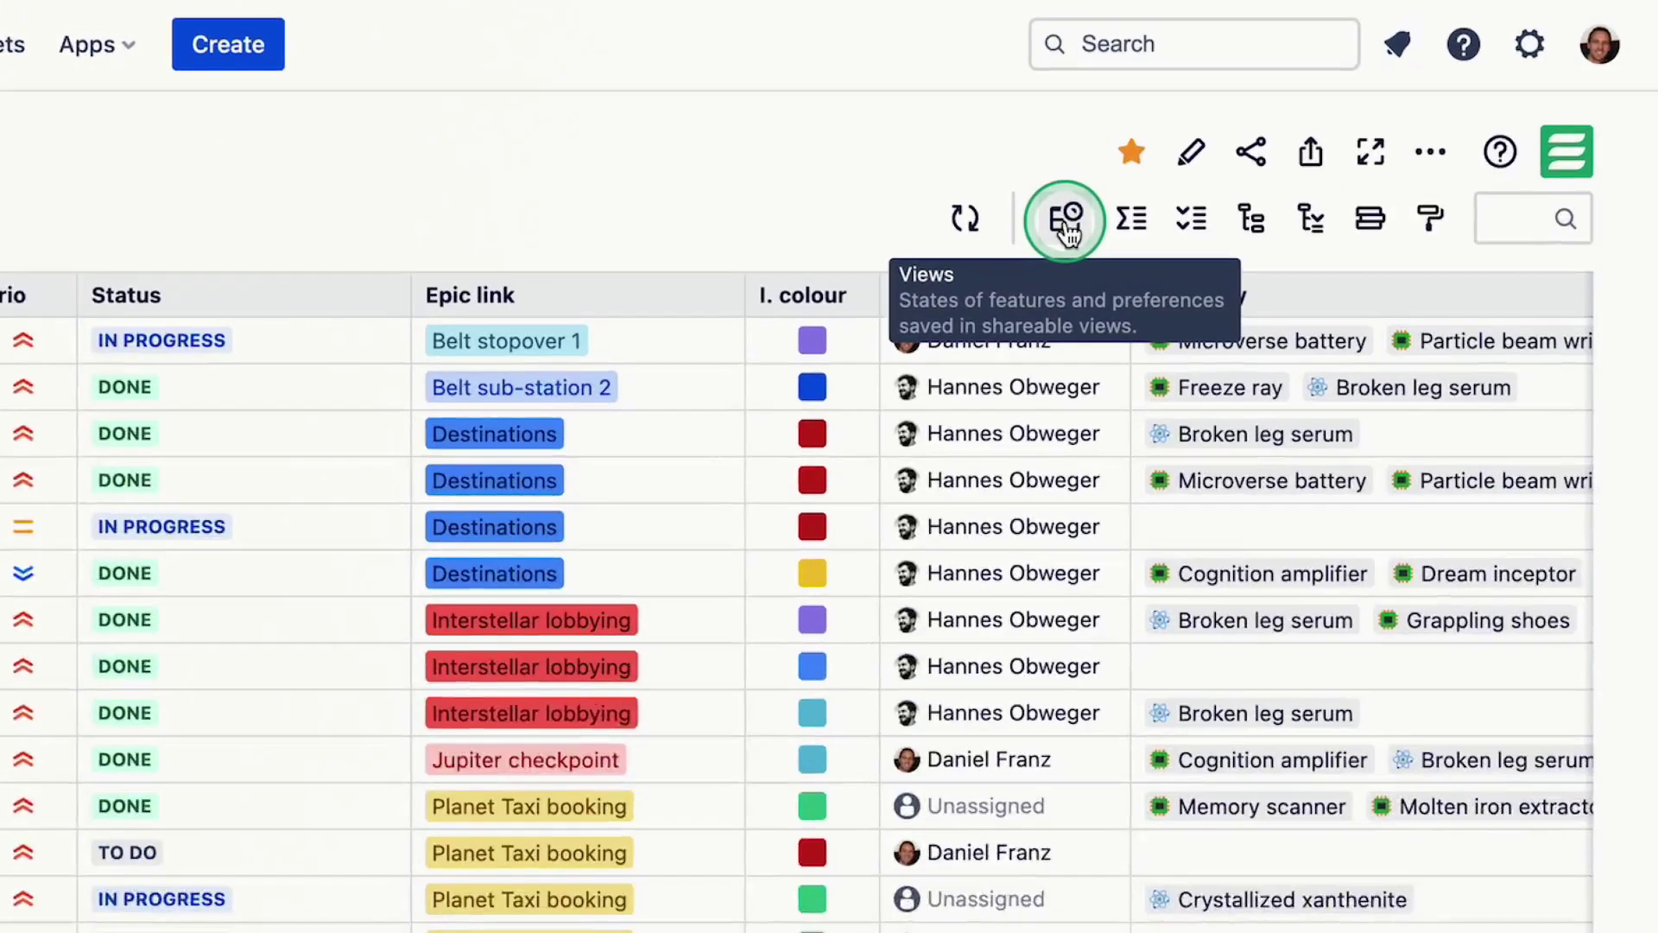
left_click(1307, 124)
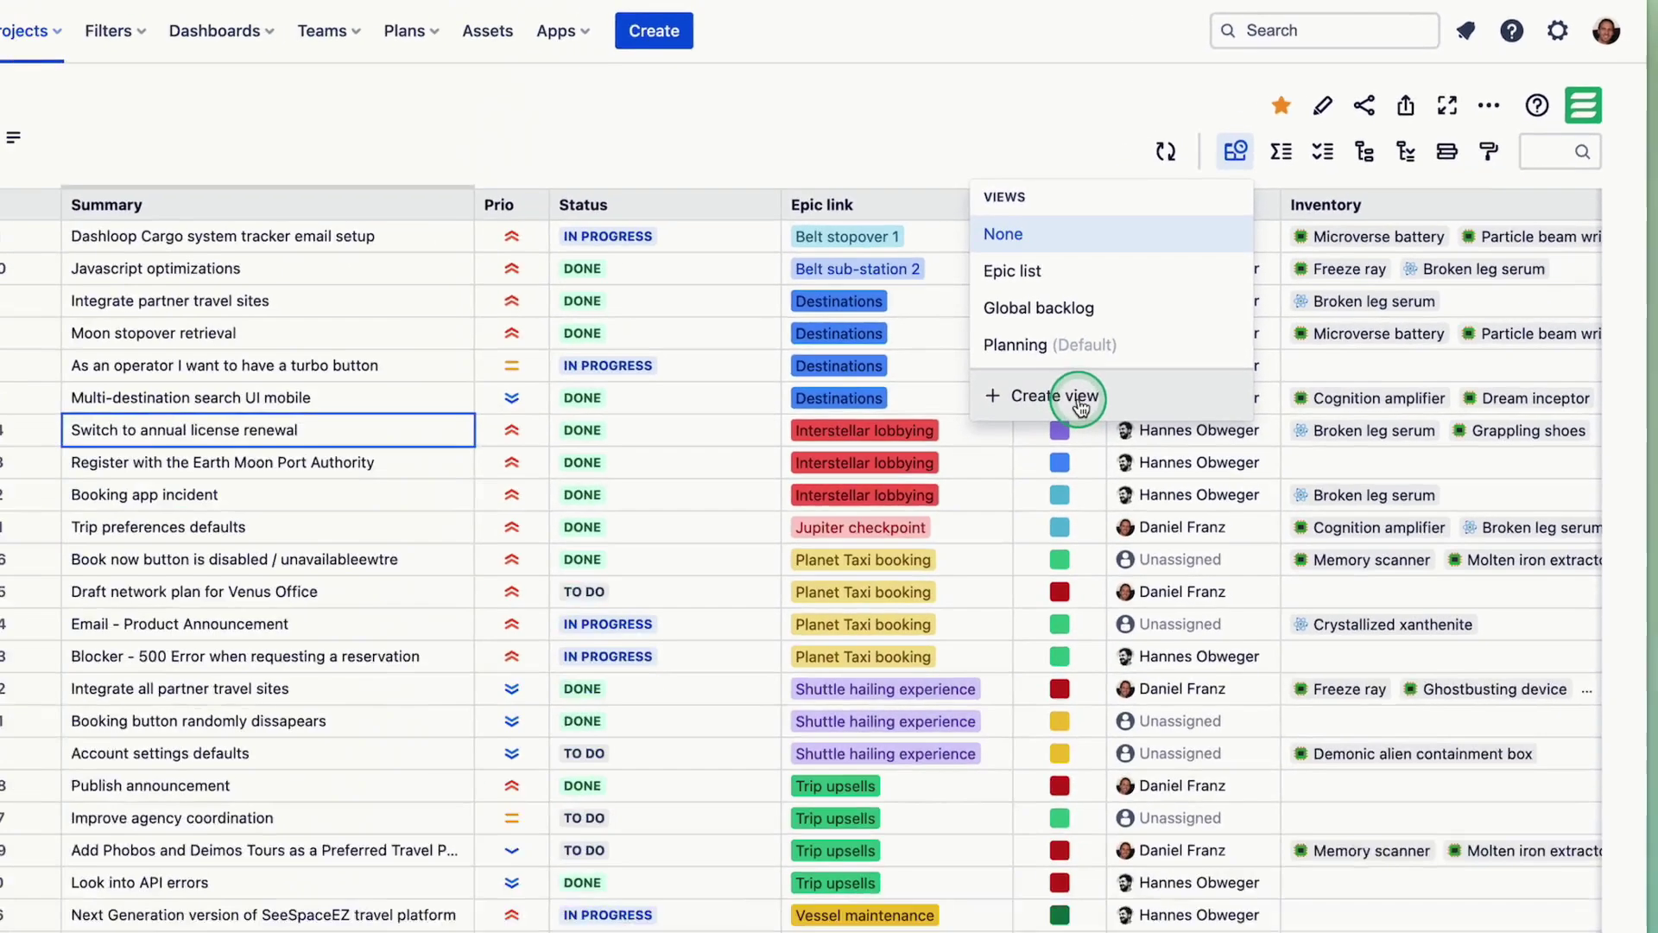
Discard a new view draft, then freeze the sheet's columns up through Summary.
left_click(741, 688)
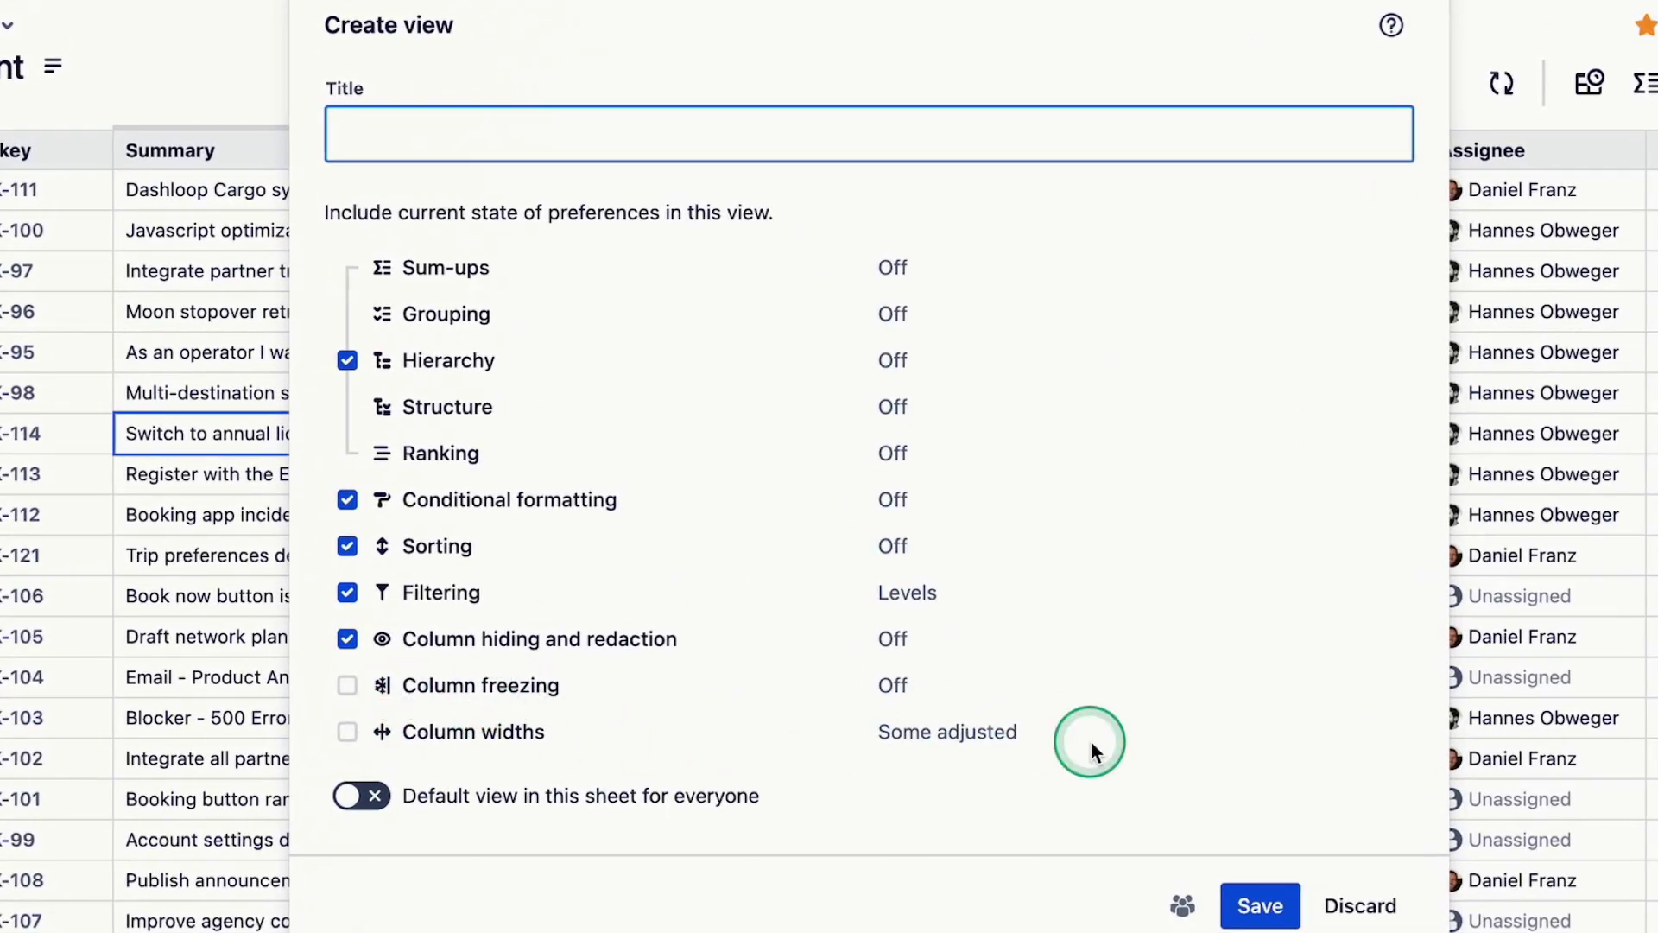
left_click(1360, 905)
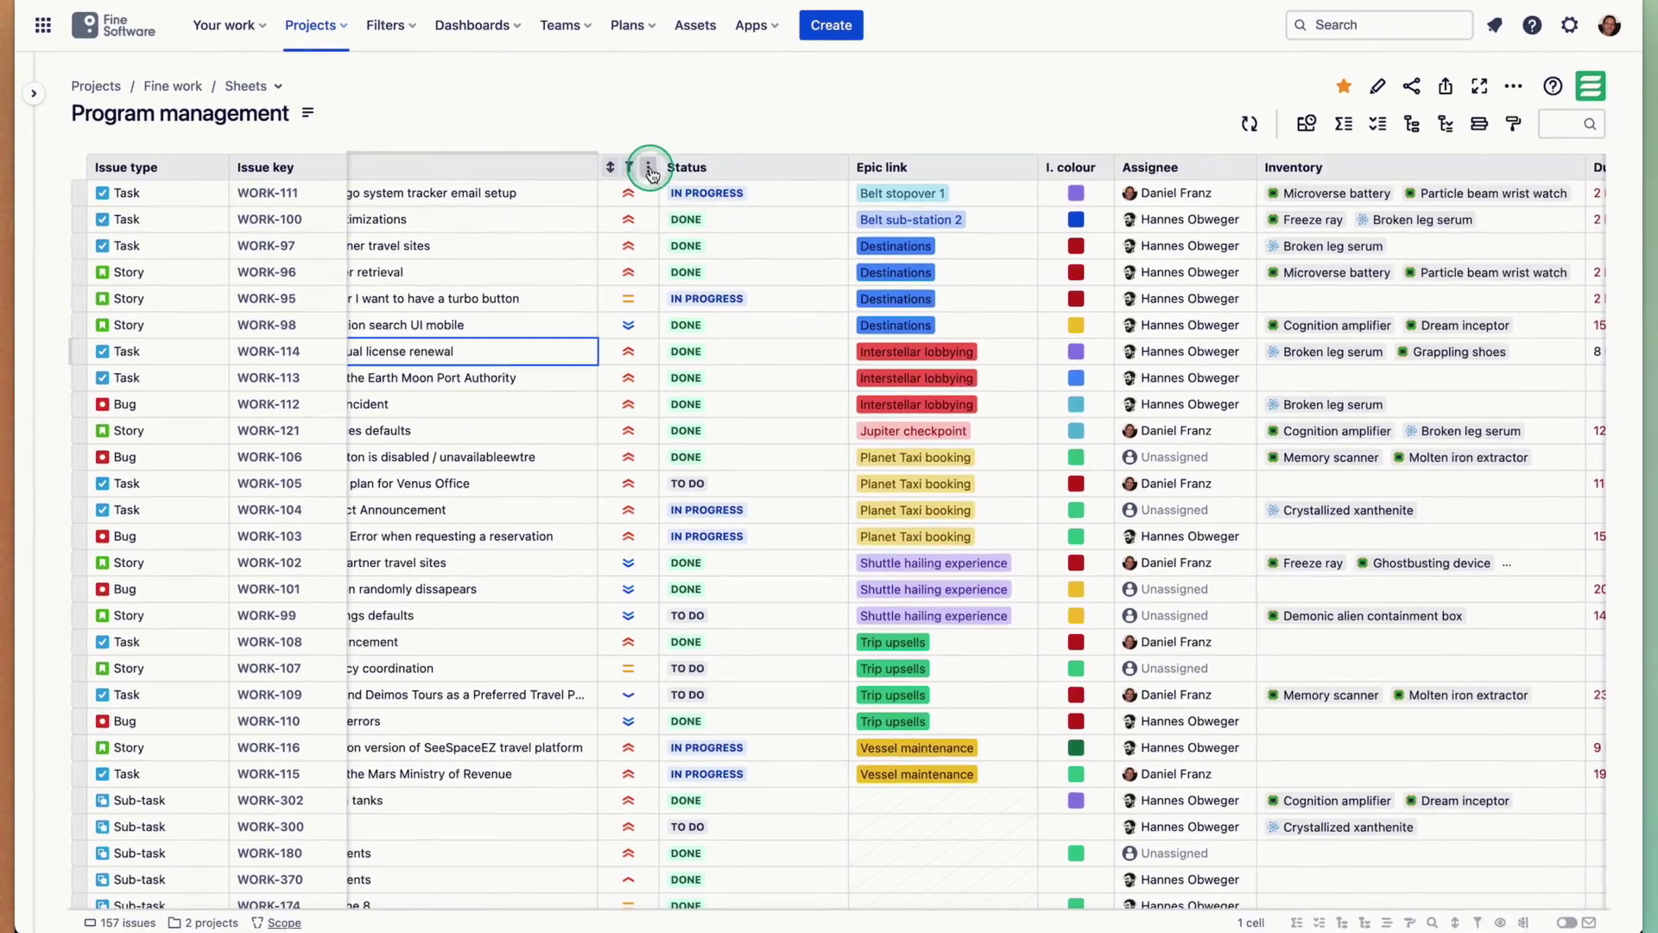
left_click(641, 167)
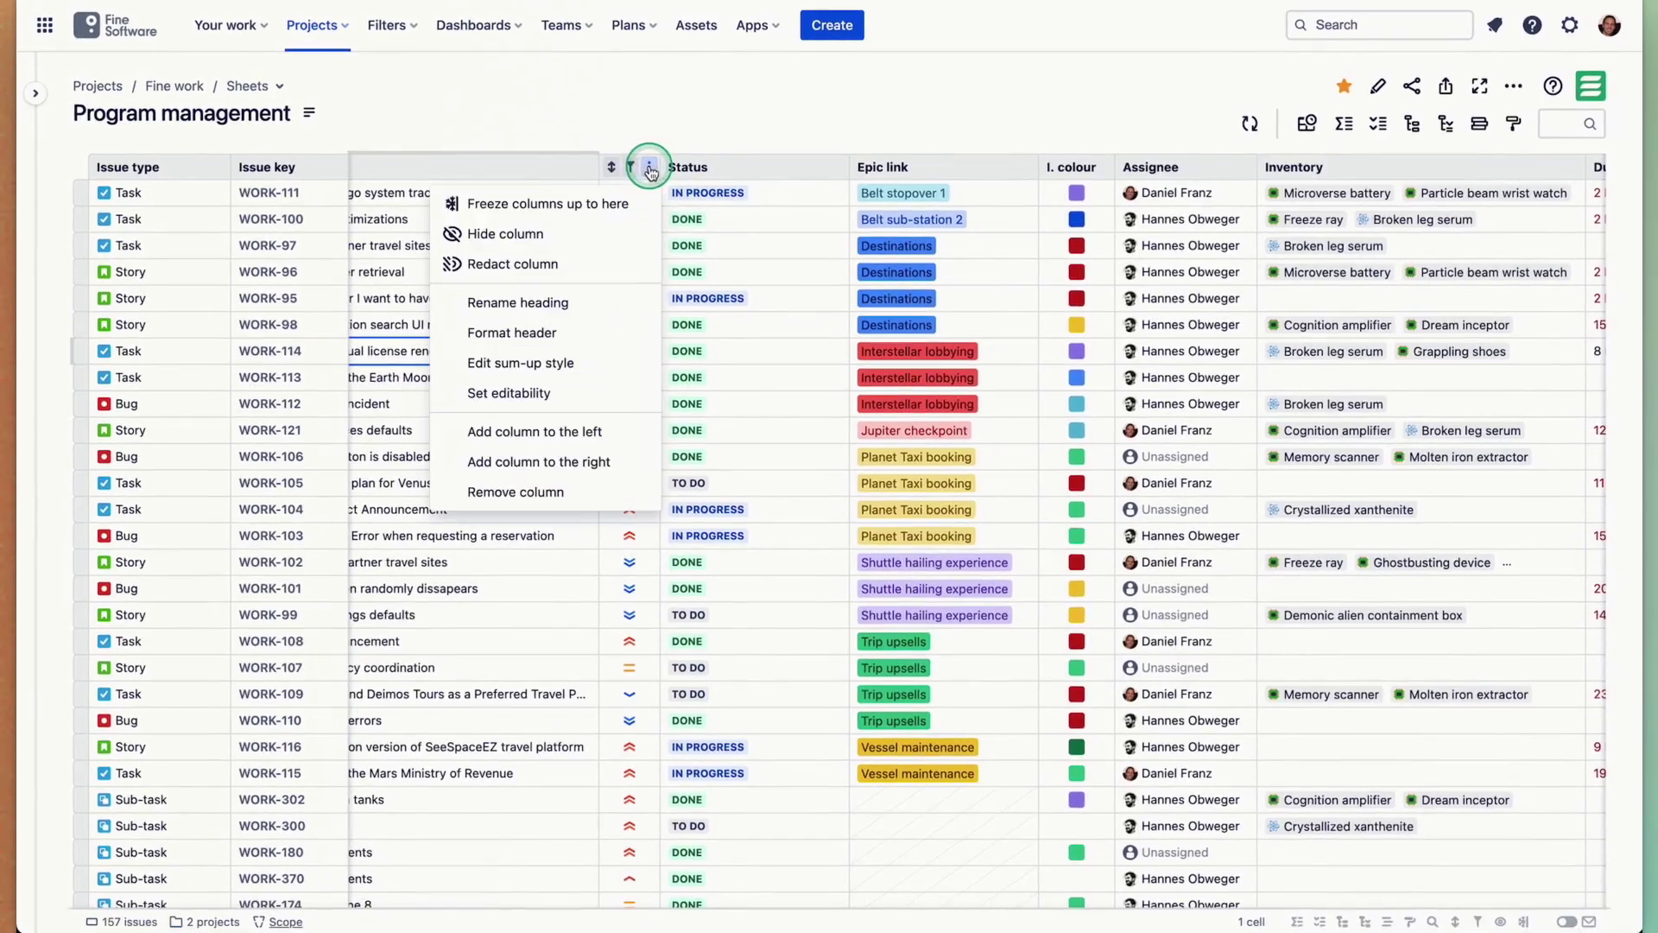
left_click(497, 212)
Scroll the frozen sheet sideways and bring up the saved views list.
scroll(566, 273, "right", 6)
scroll(587, 280, "left", 6)
scroll(589, 282, "right", 5)
left_click(1523, 921)
left_click(1306, 125)
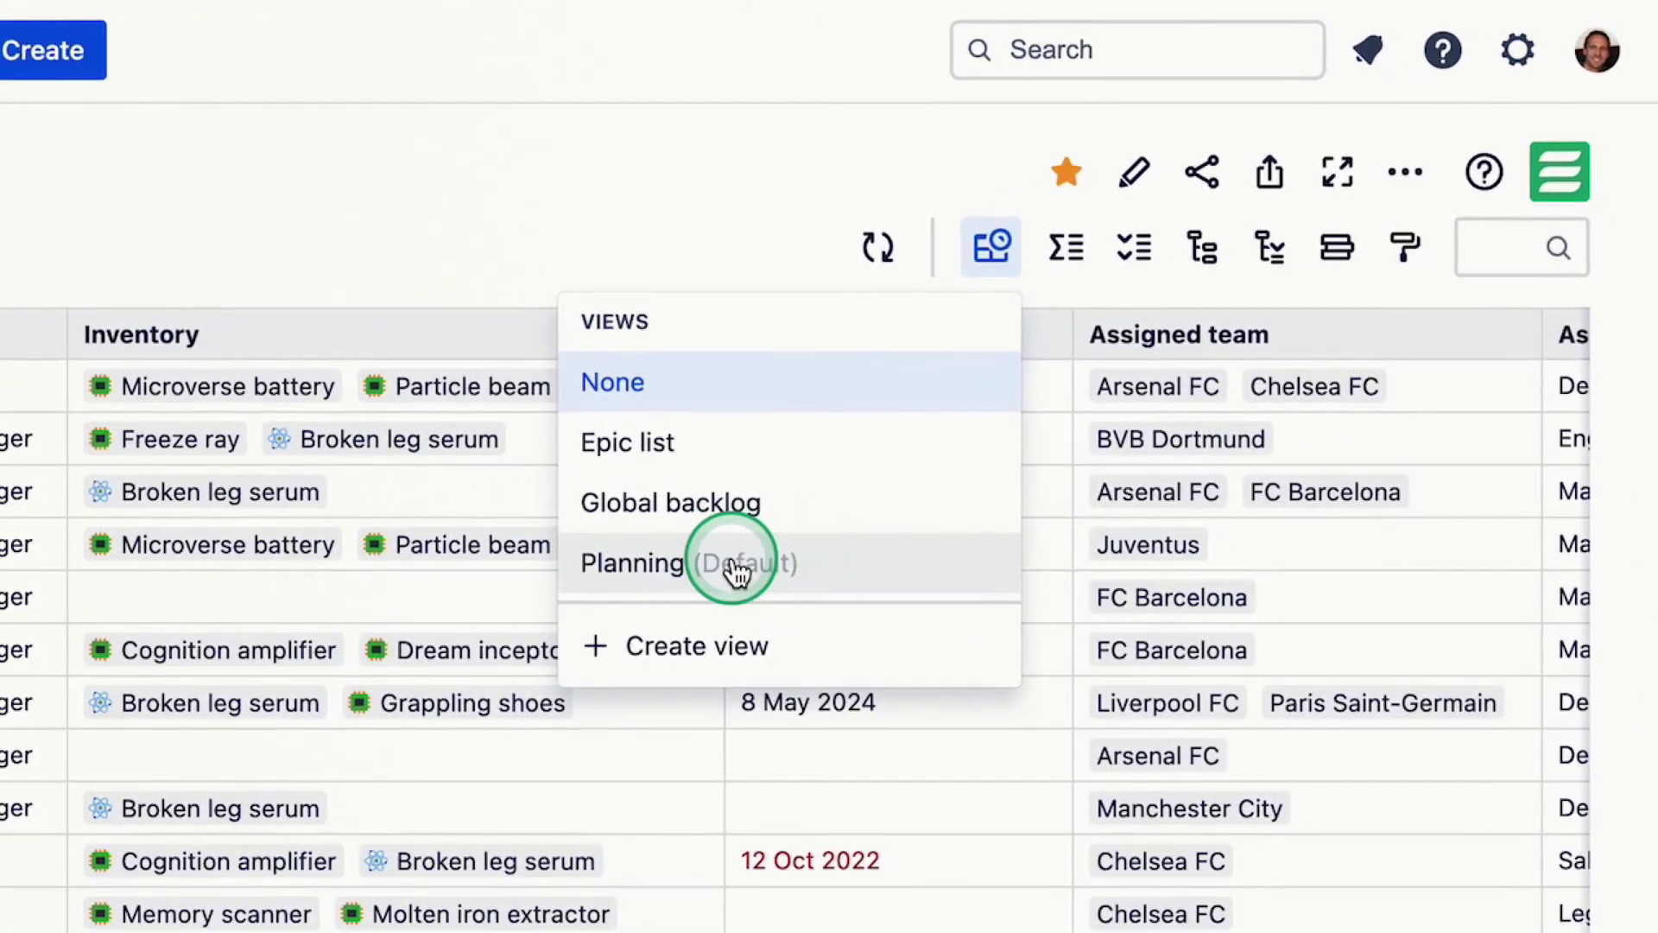
Apply the Planning (Default) view and review its settings without changing them.
left_click(734, 569)
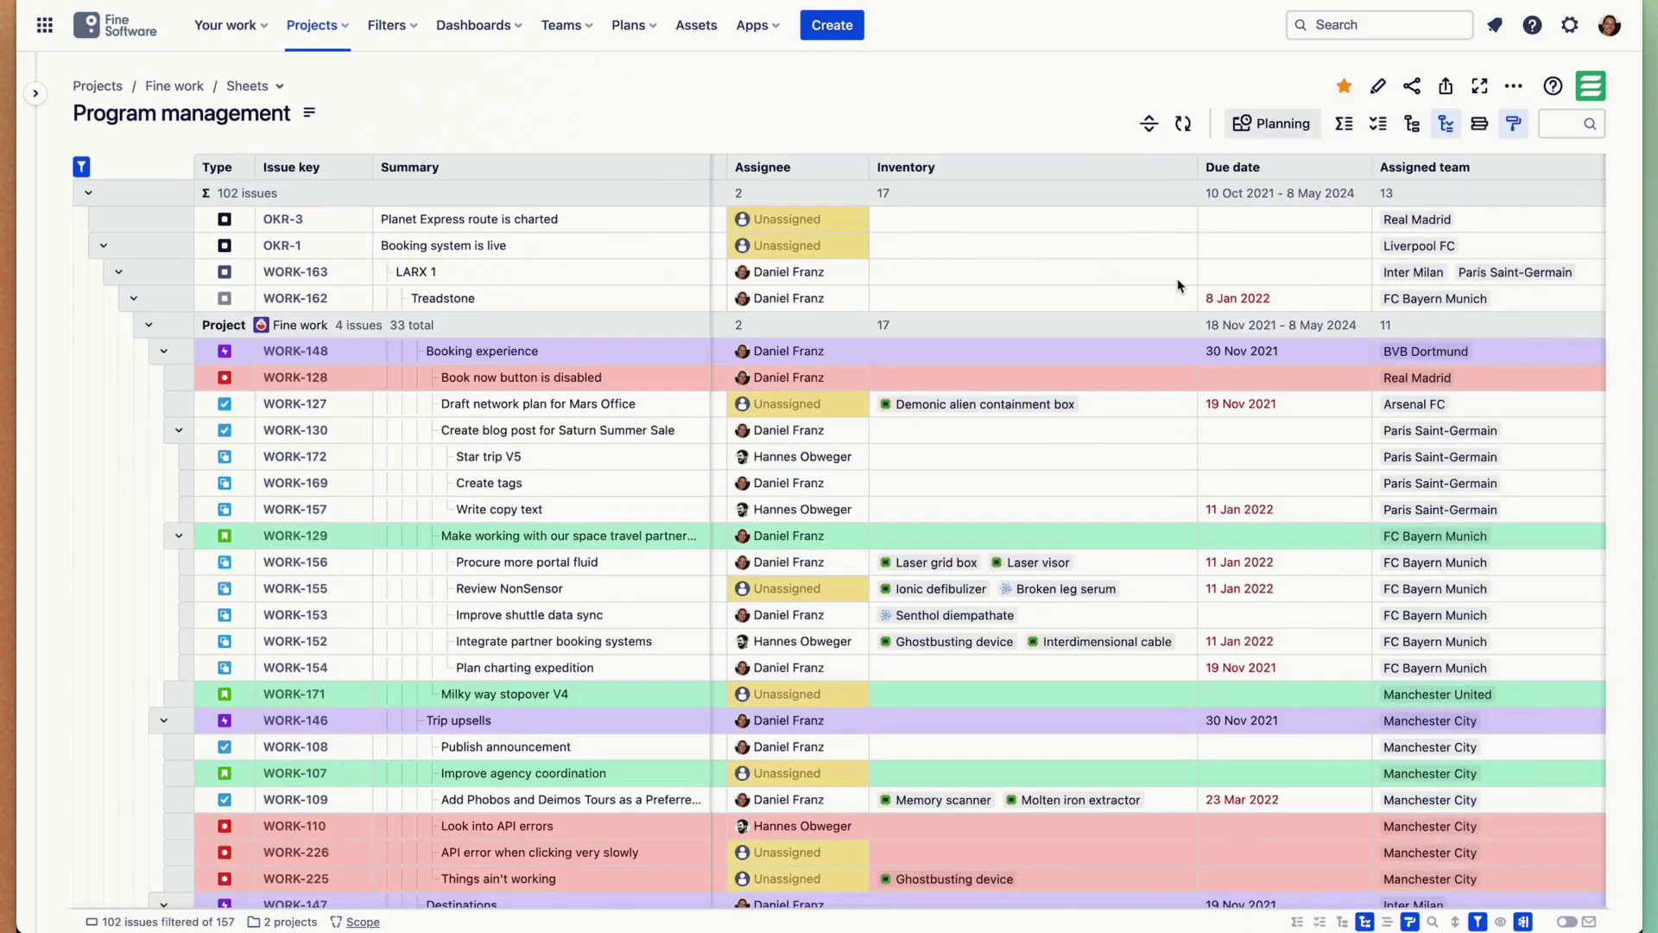
left_click(1284, 162)
left_click(1284, 155)
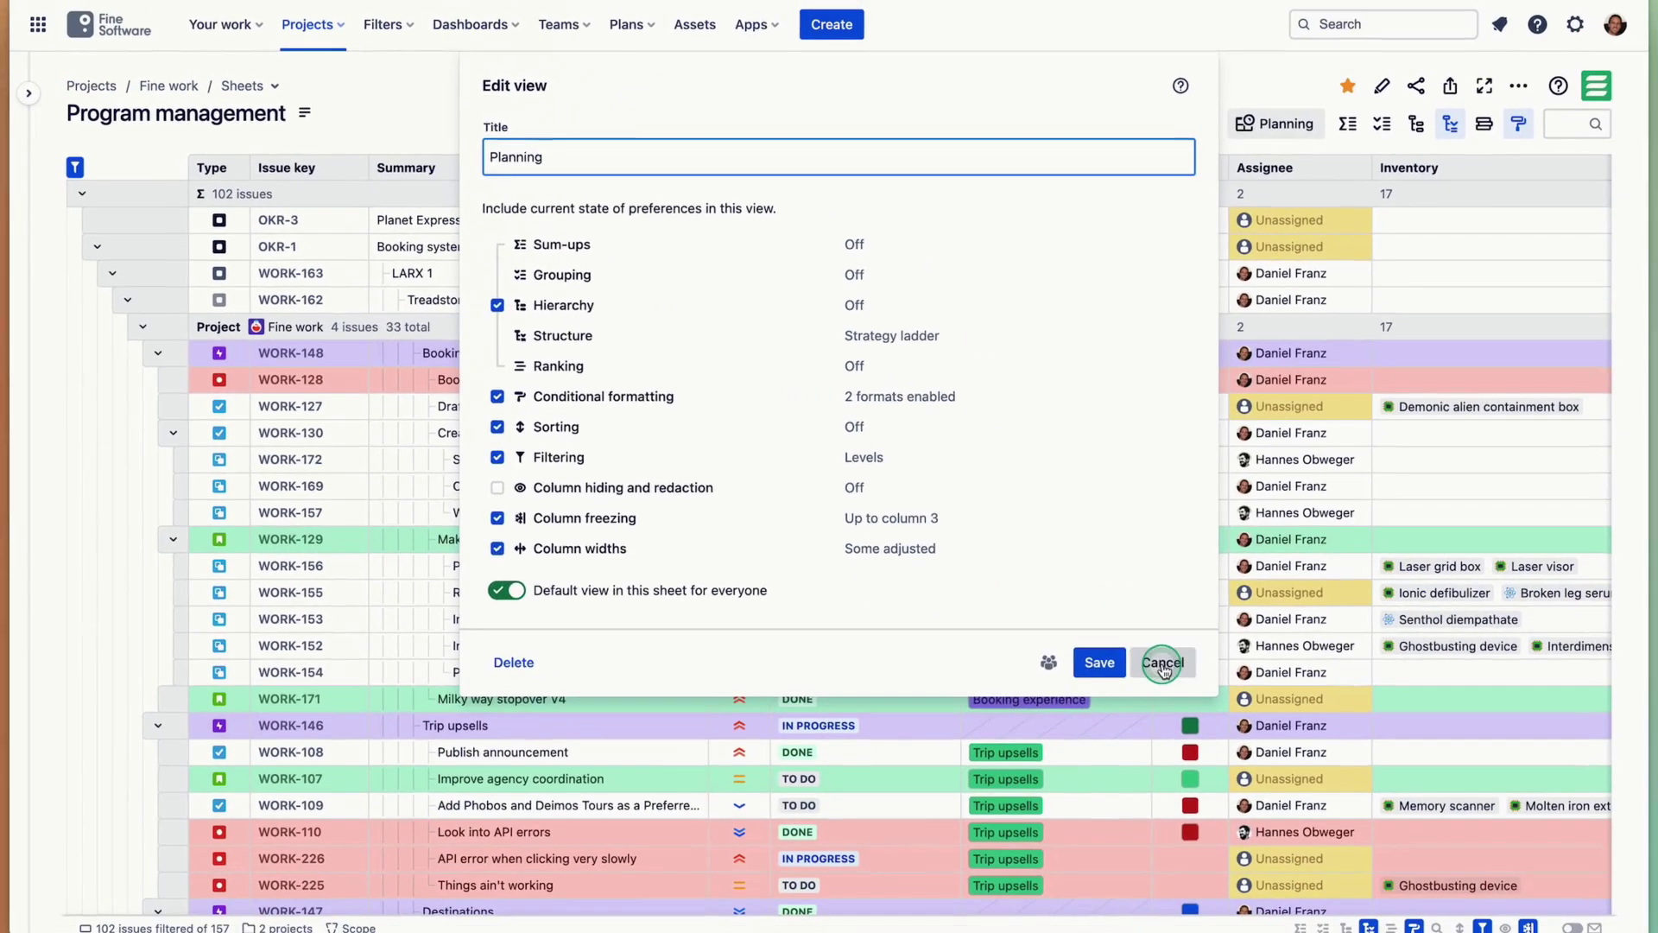
left_click(1305, 860)
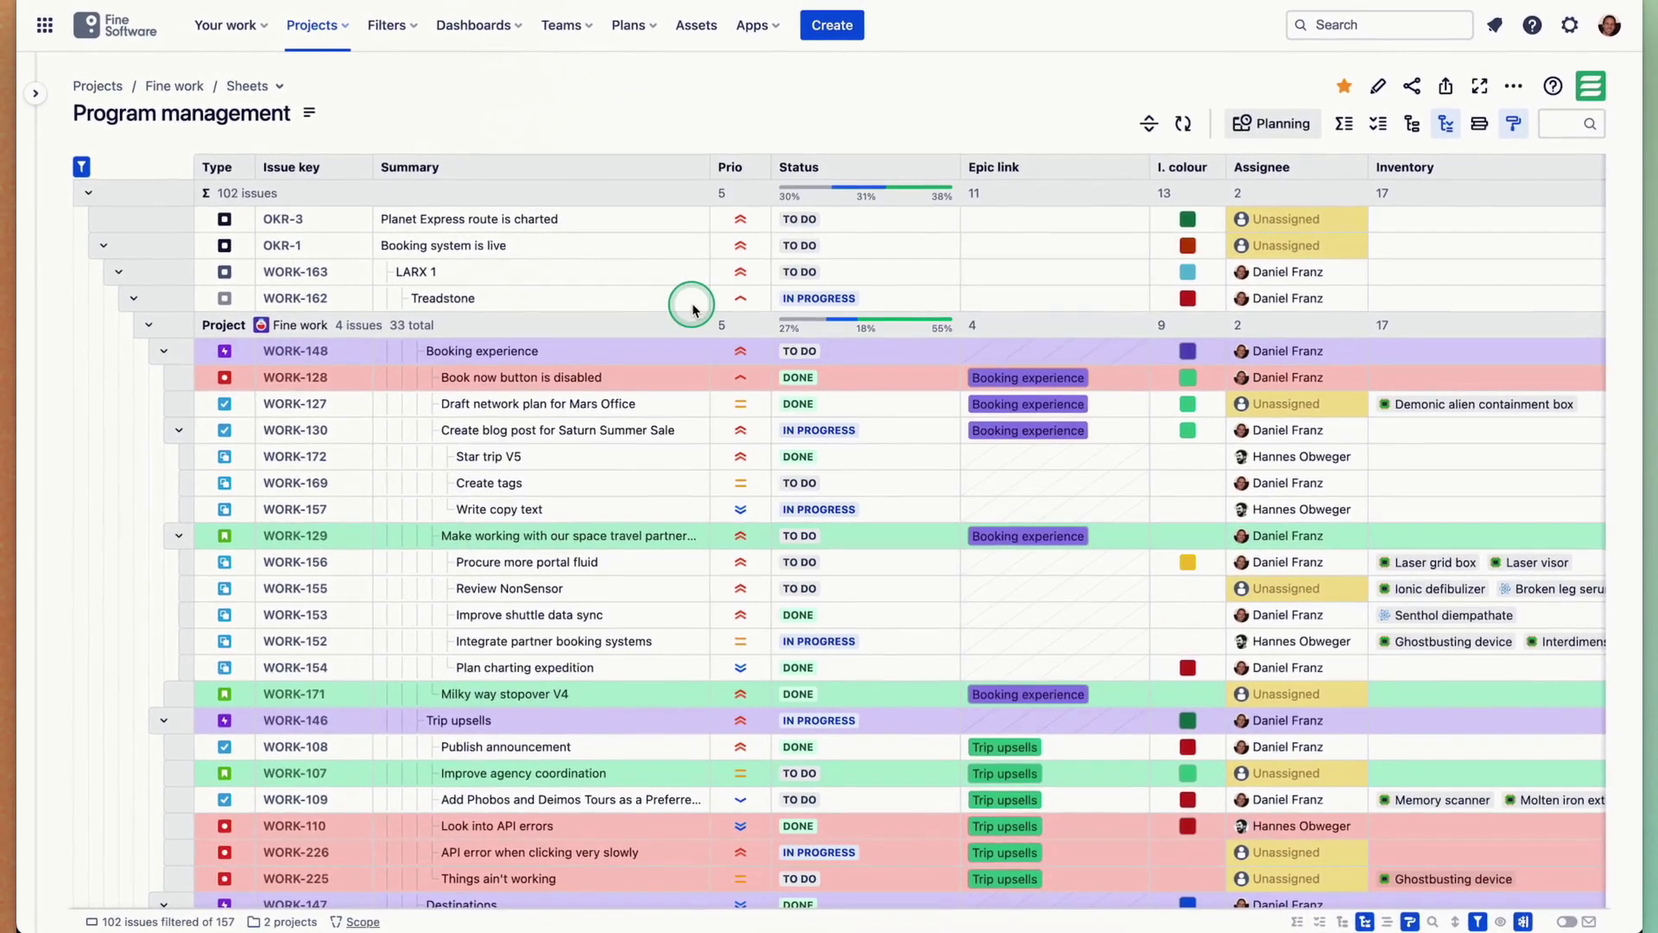
Copy a share link that opens the sheet in the Planning view.
left_click(1411, 85)
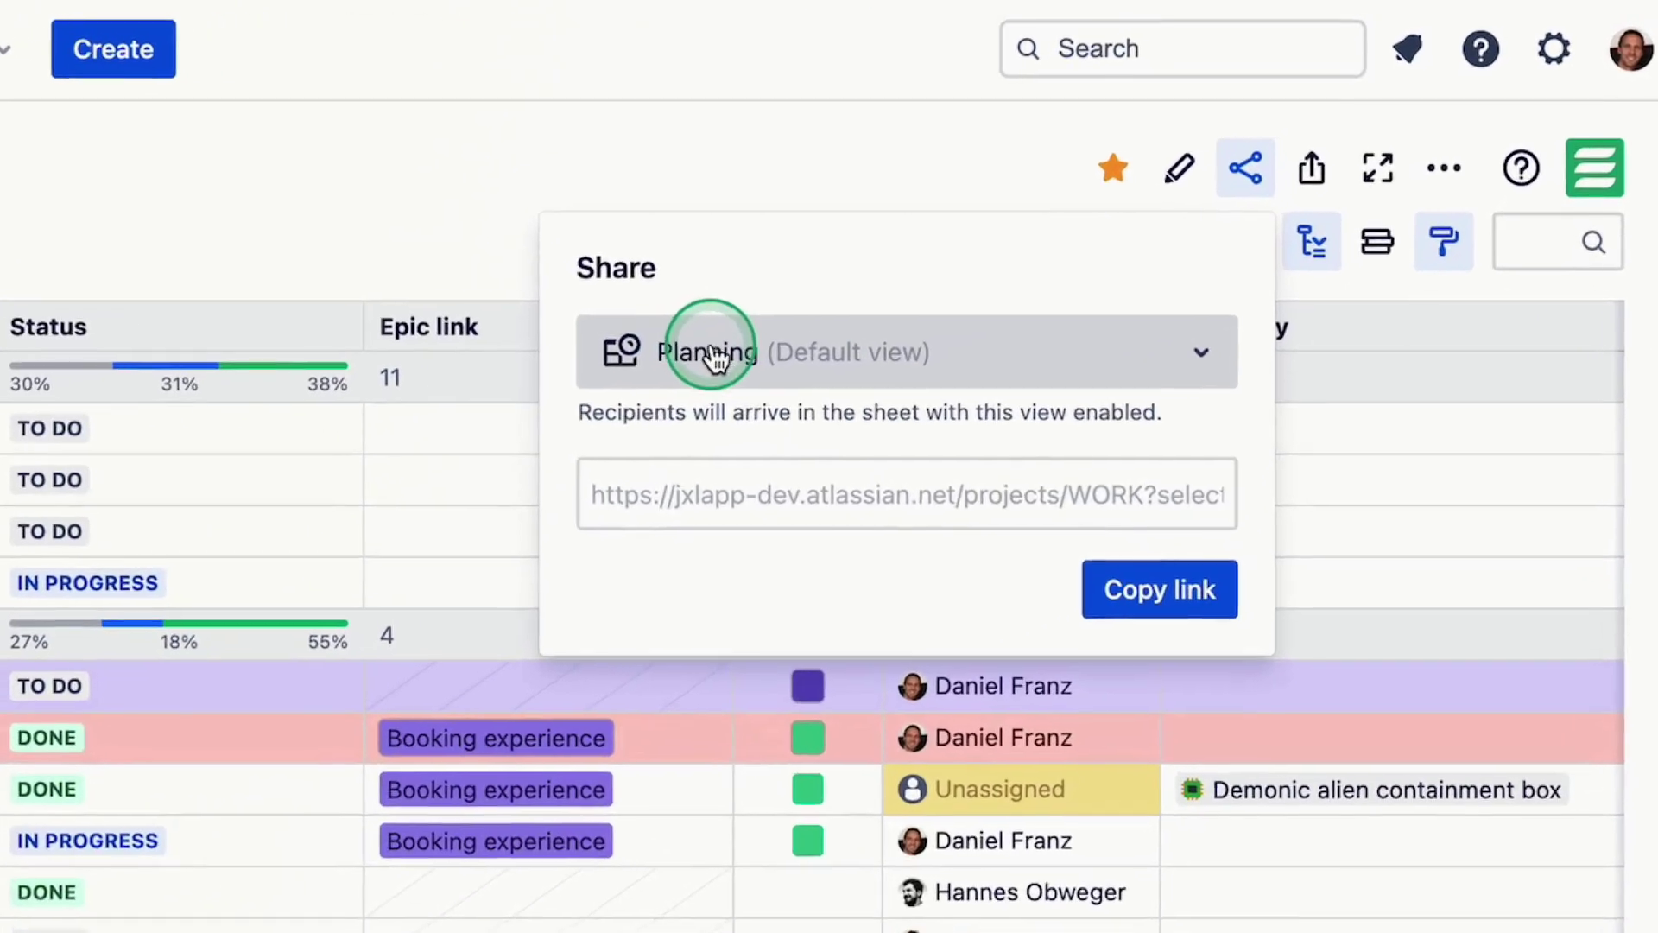
left_click(1010, 242)
left_click(1012, 347)
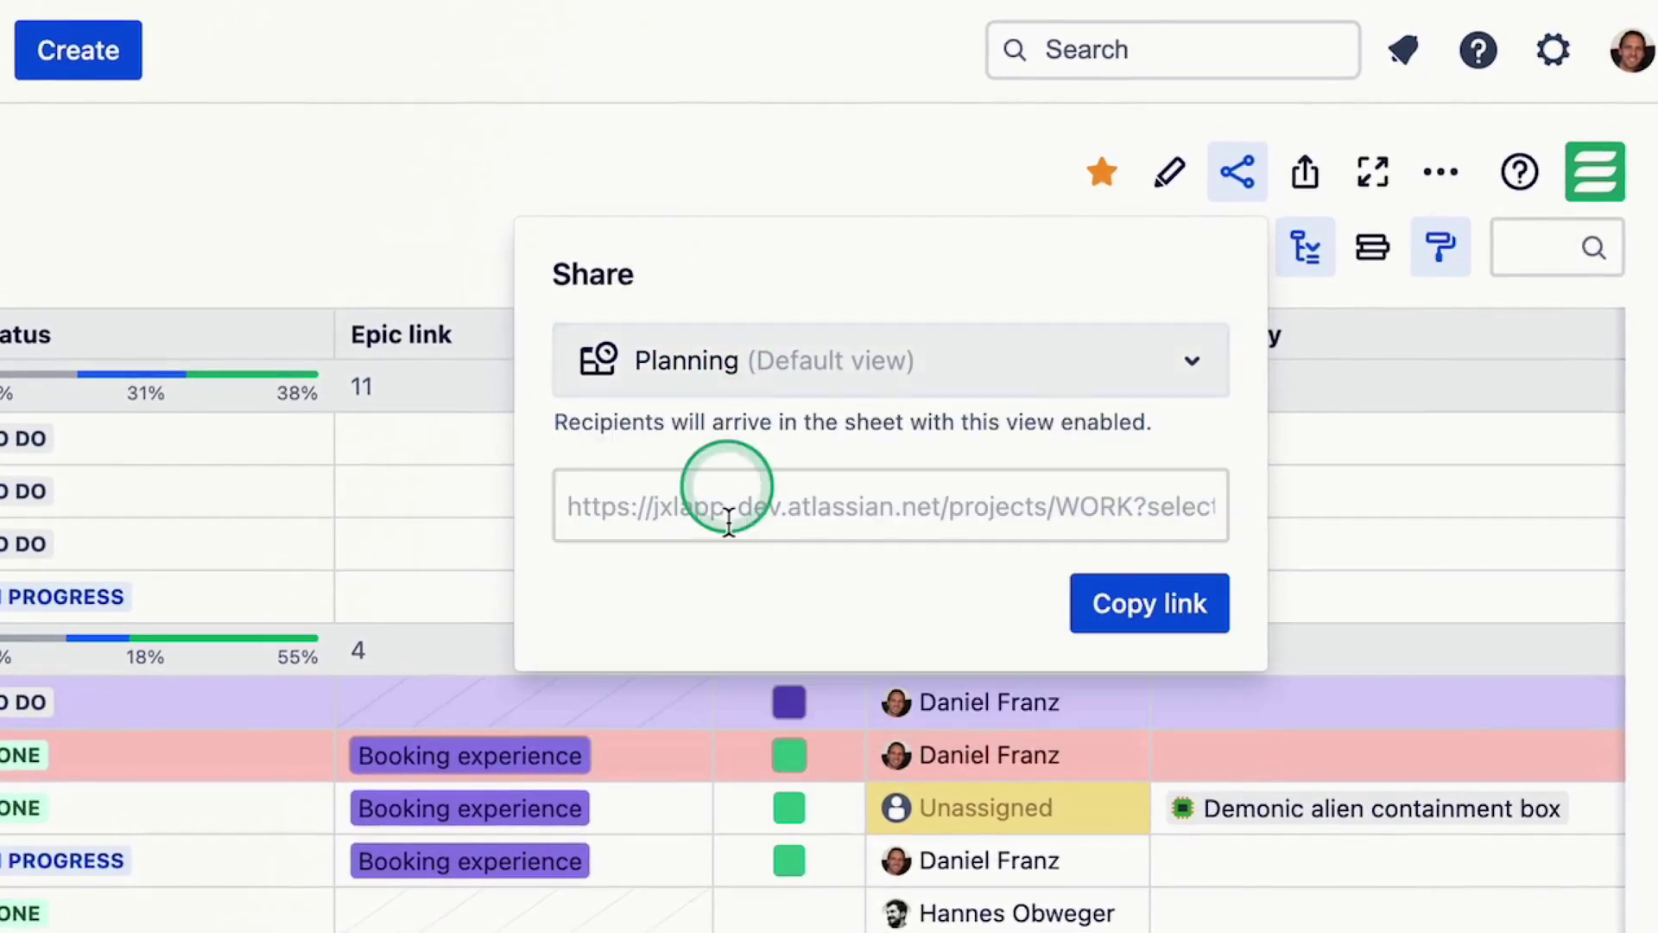
left_click(728, 524)
left_click(1132, 603)
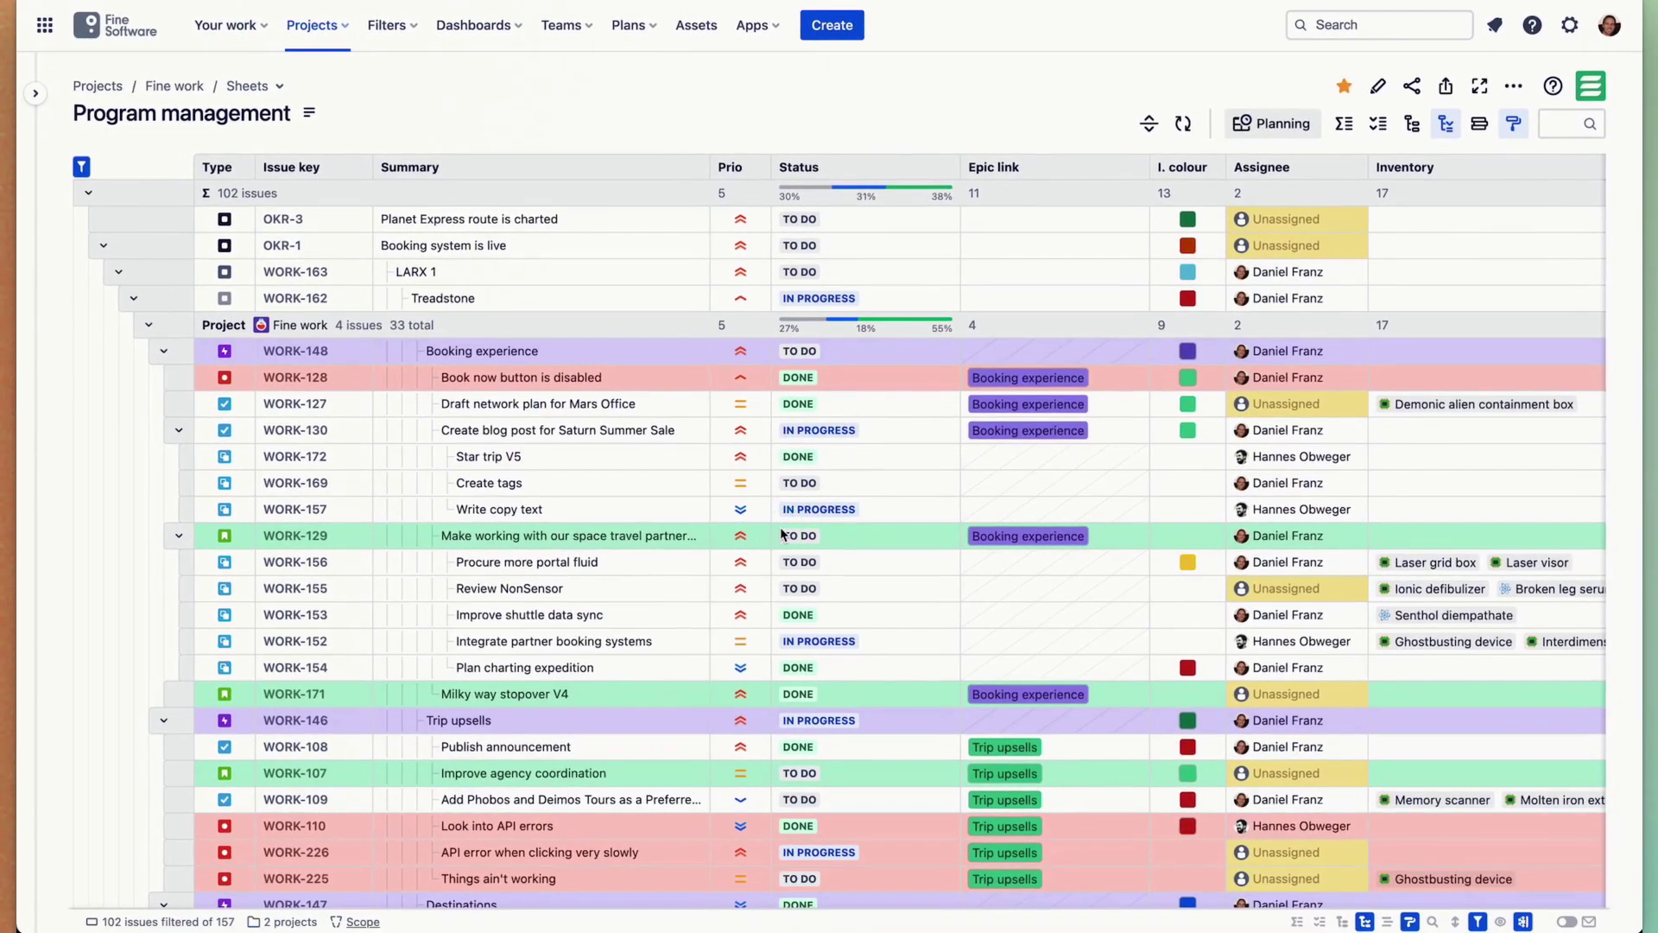
Scroll the sheet sideways to confirm Type, Issue key and Summary stay frozen.
scroll(653, 478, "right", 10)
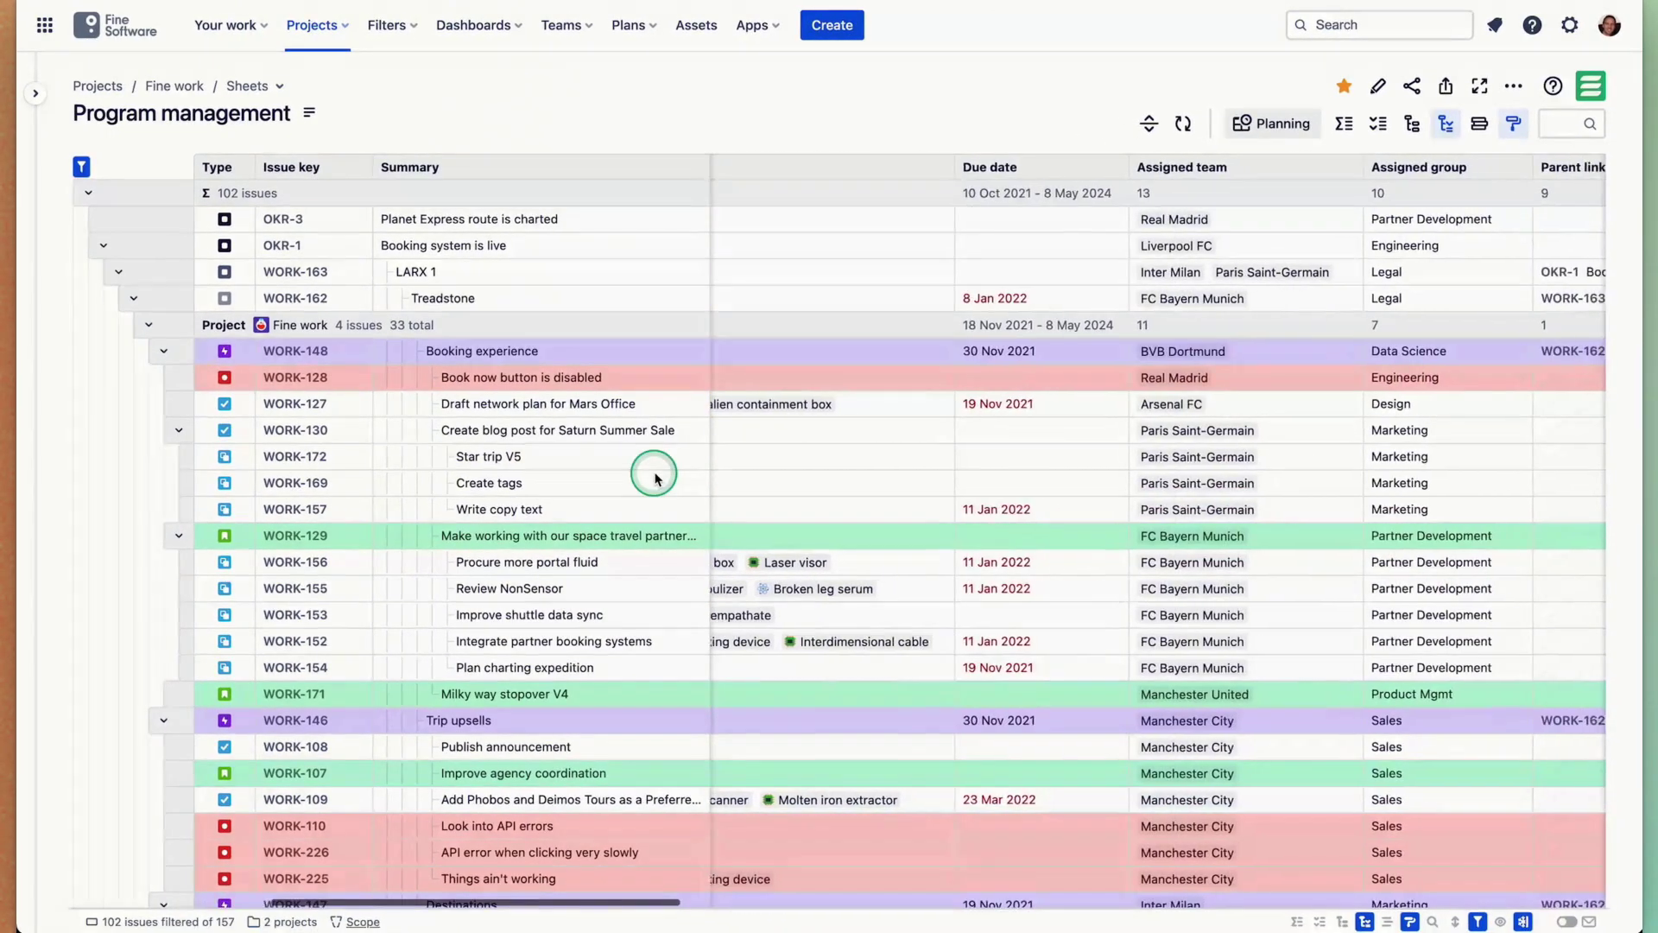
scroll(654, 477, "right", 10)
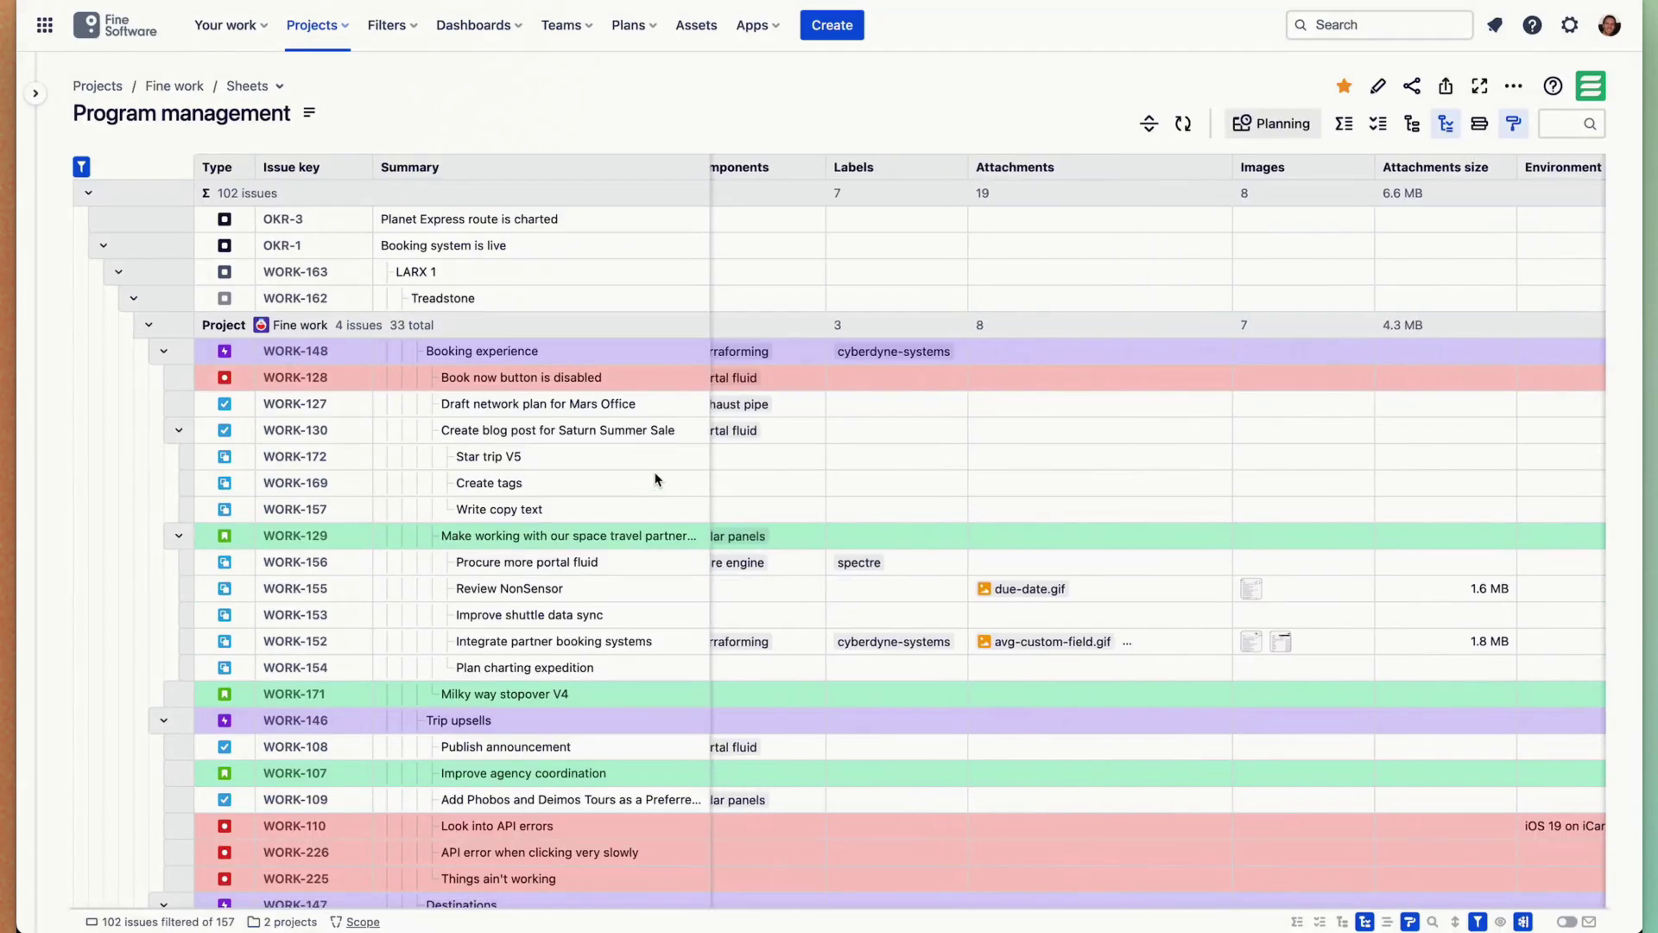
scroll(925, 344, "left", 20)
left_click(947, 328)
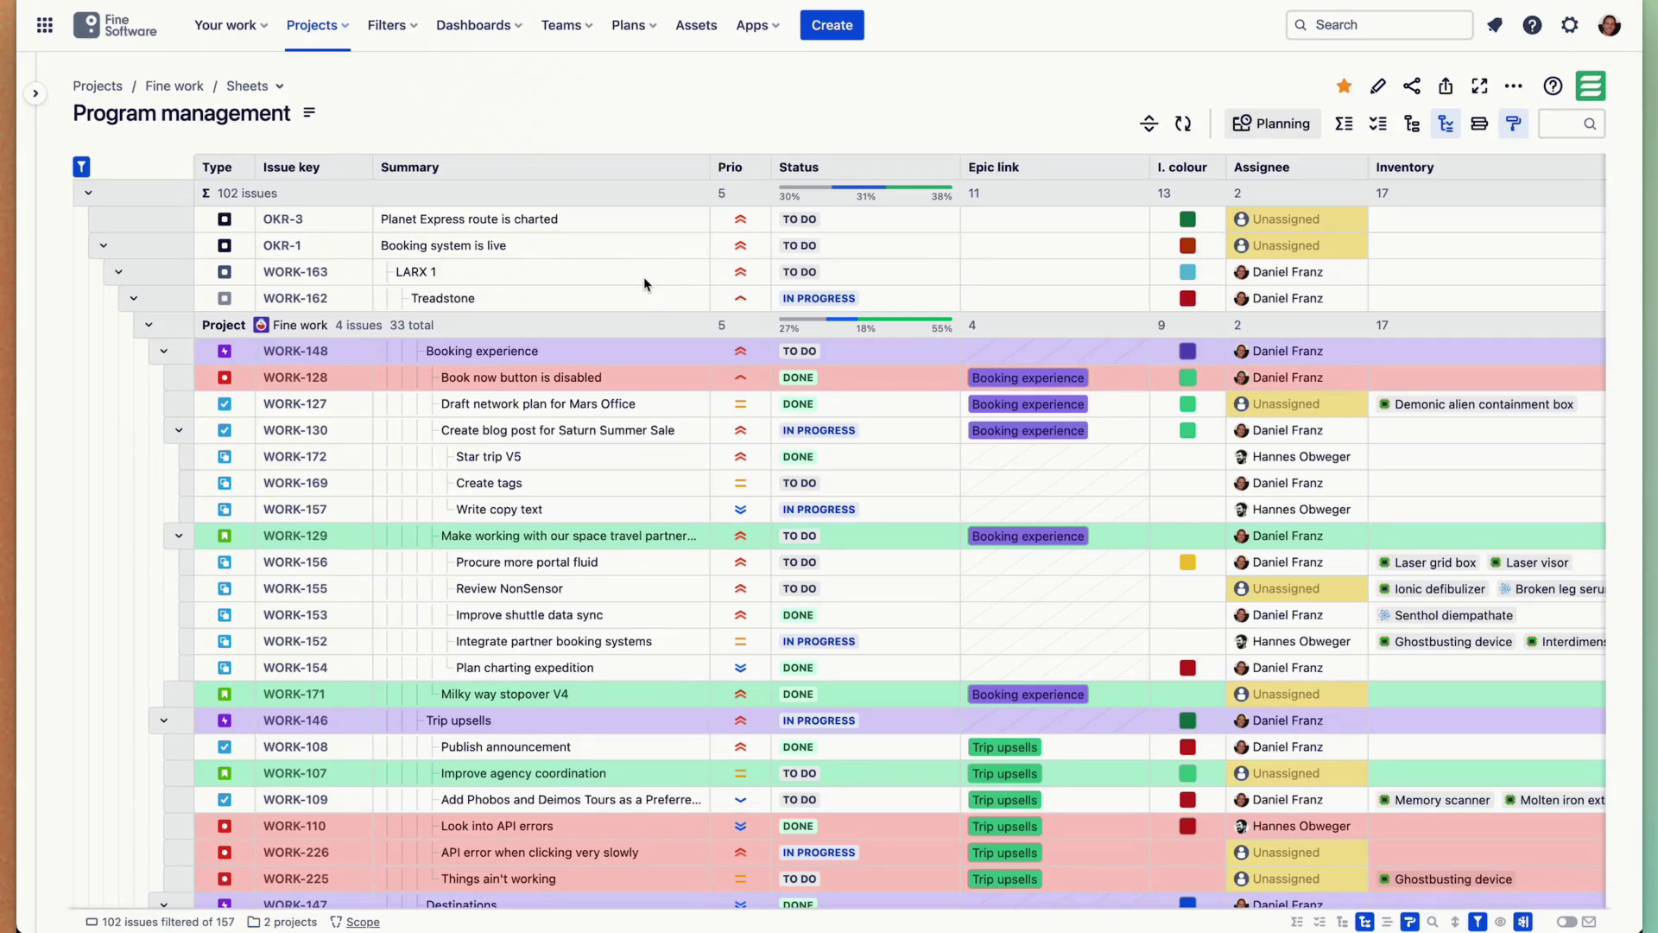
Insert a Time between statuses history column right of Summary, found by searching 'time be'.
mouse_move(695, 168)
left_click(732, 102)
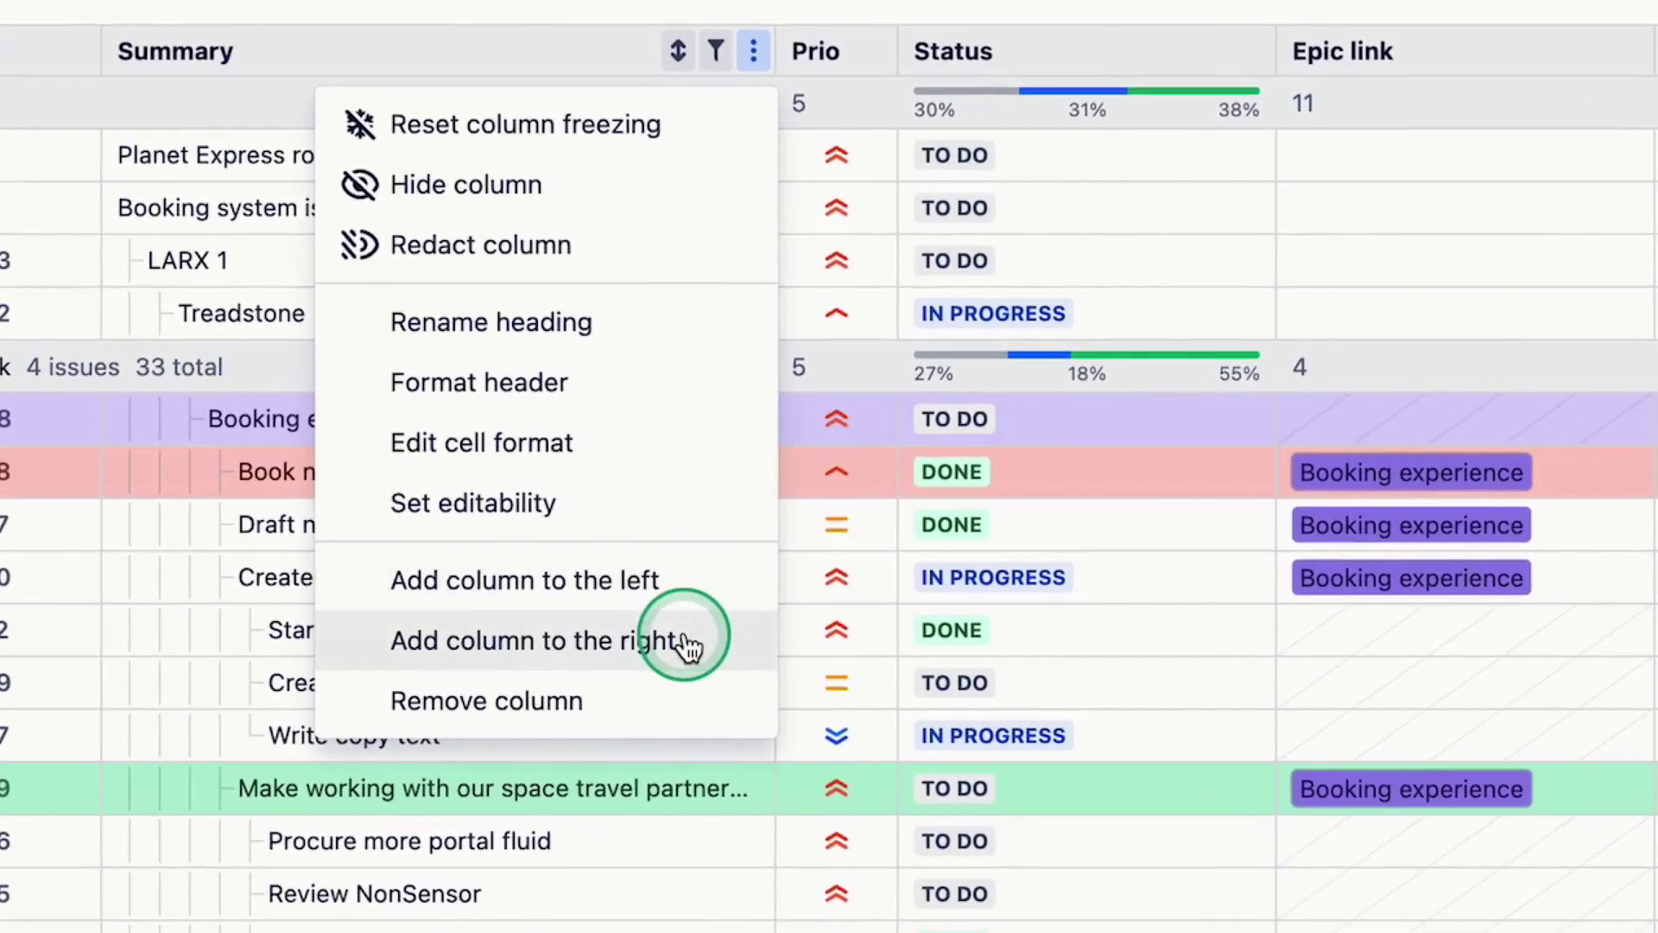
left_click(686, 631)
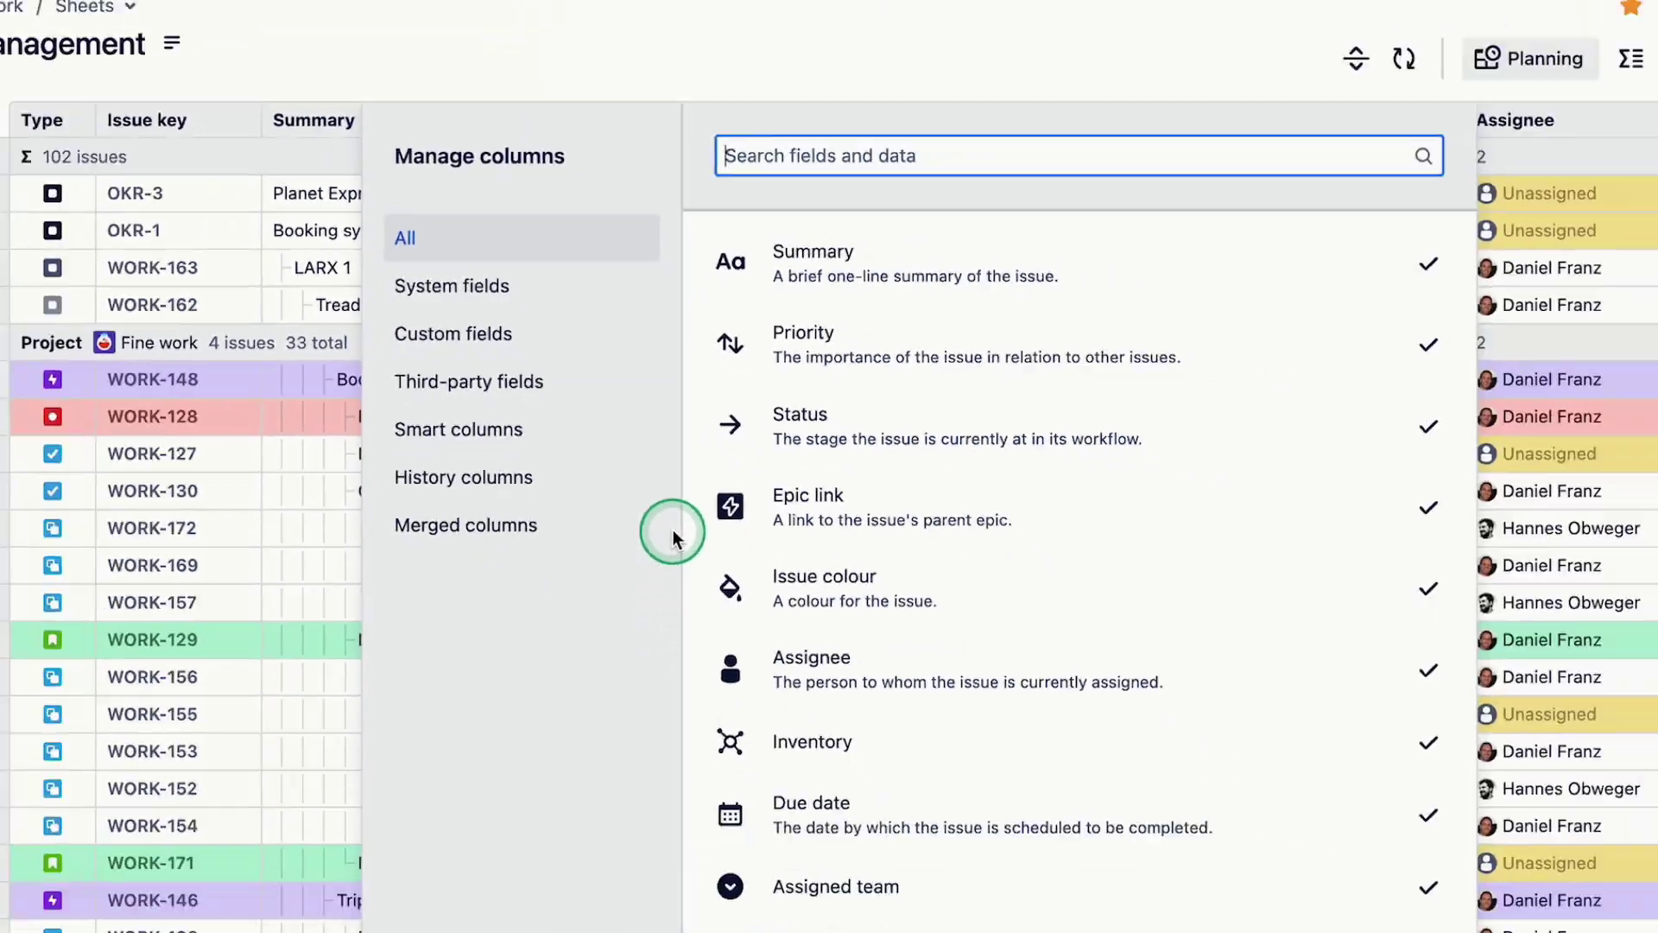
left_click(388, 557)
left_click(971, 112)
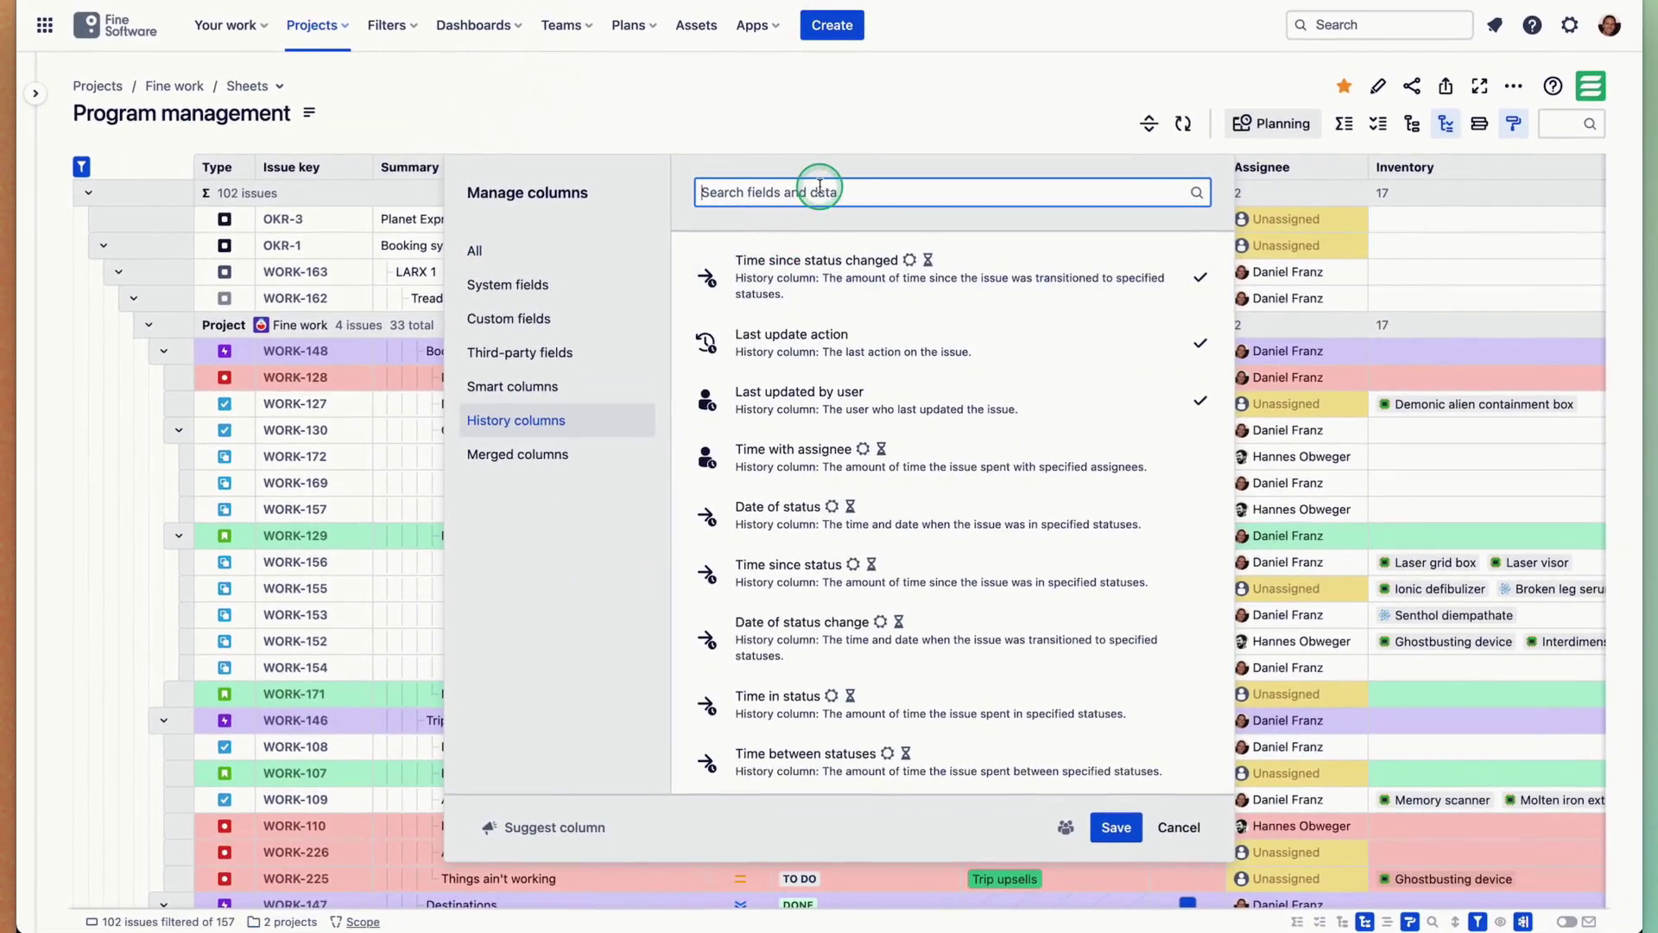
type("time be")
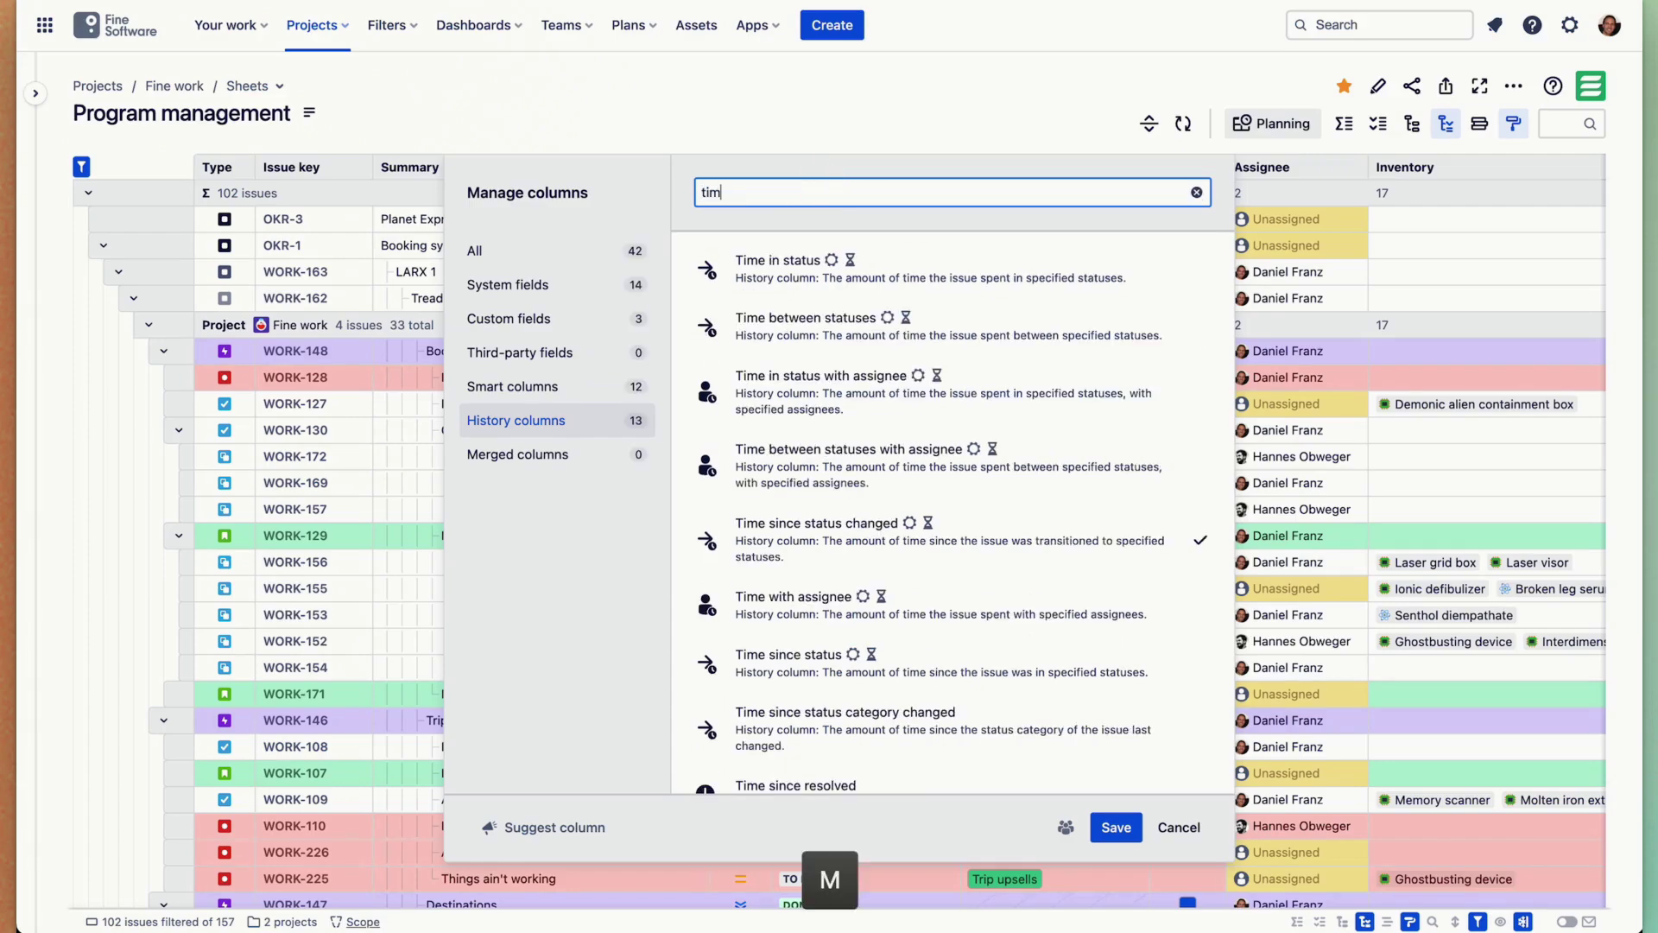
left_click(867, 250)
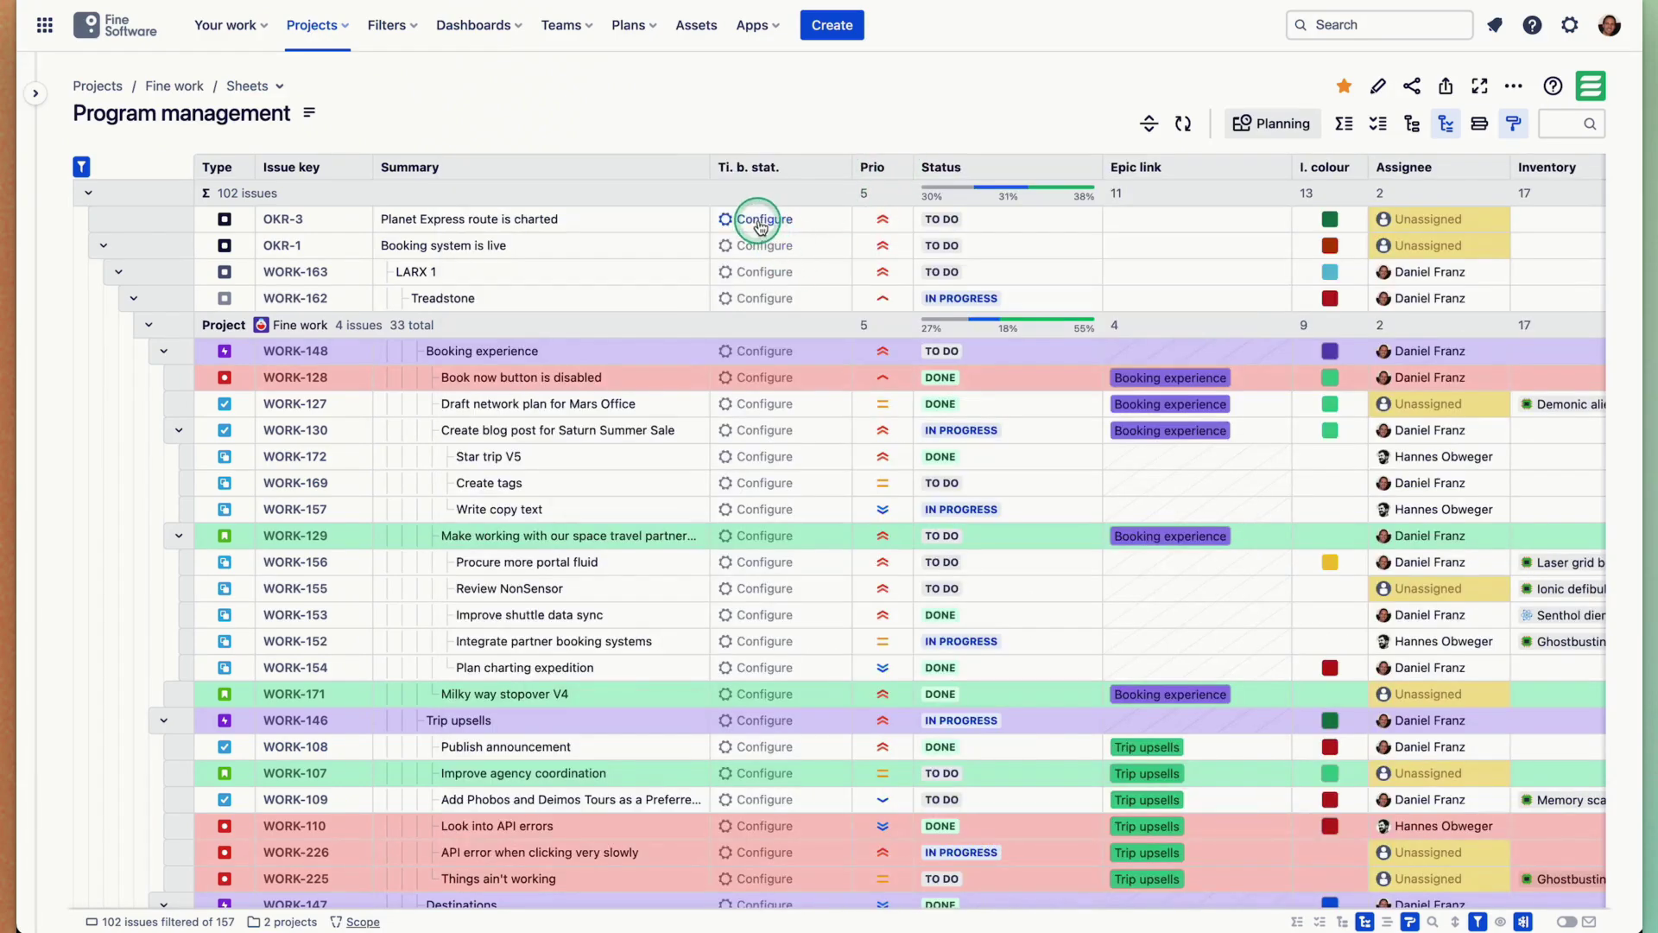
Title the new column Cycle time and measure between status transitions.
left_click(760, 223)
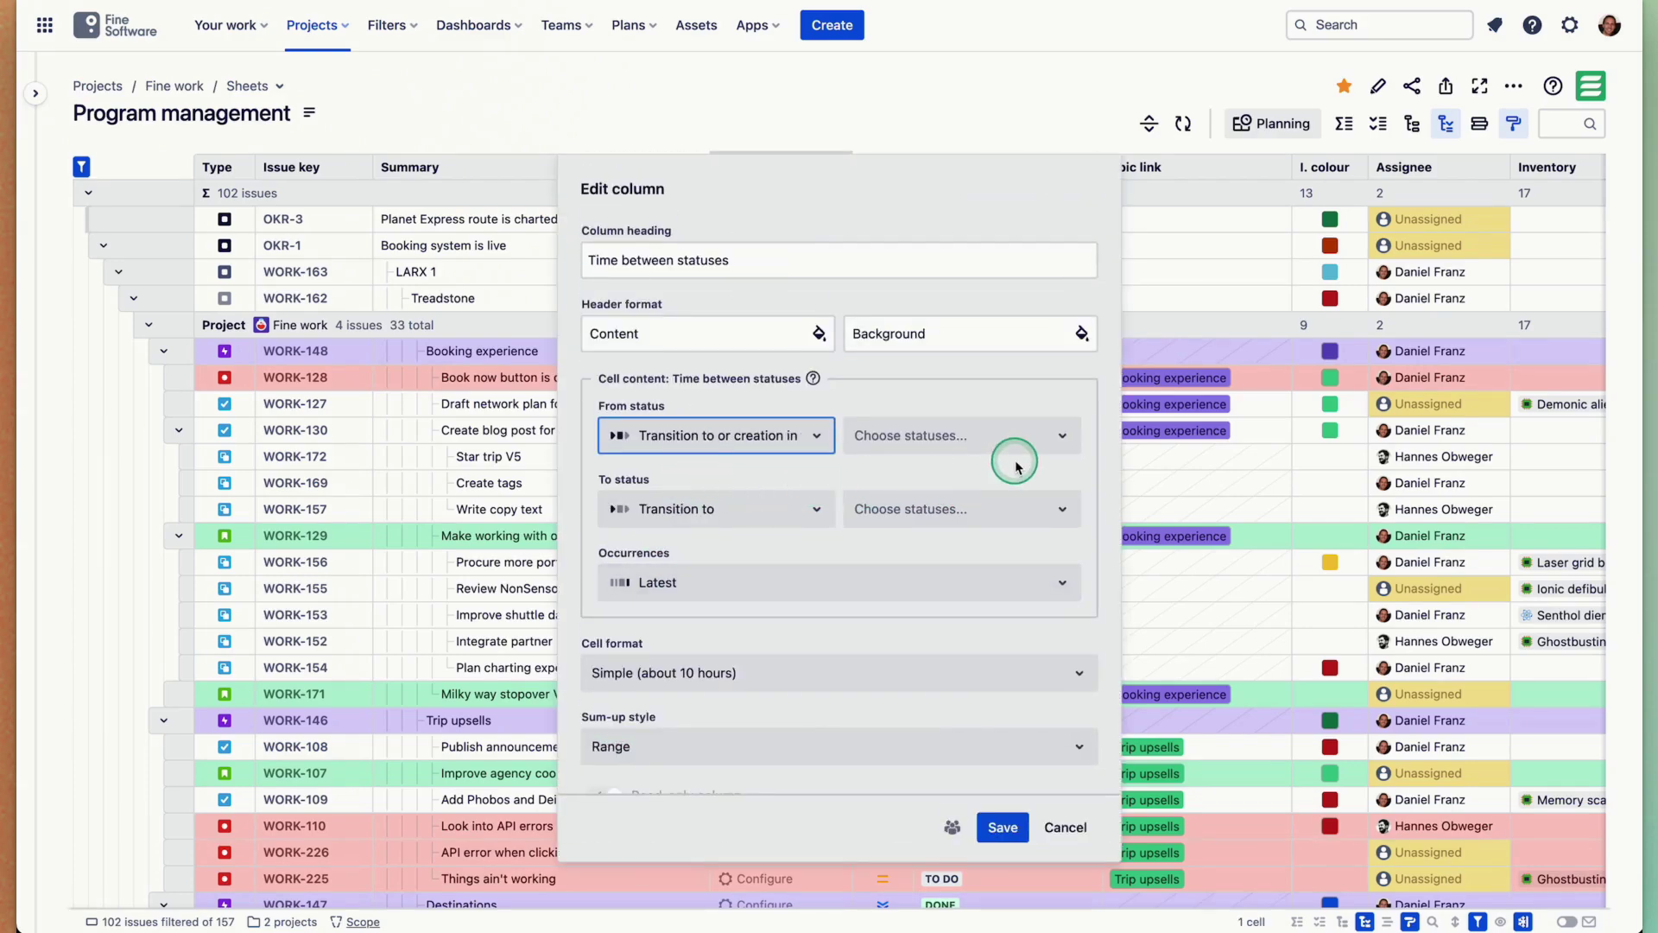
triple_click(740, 261)
type("C")
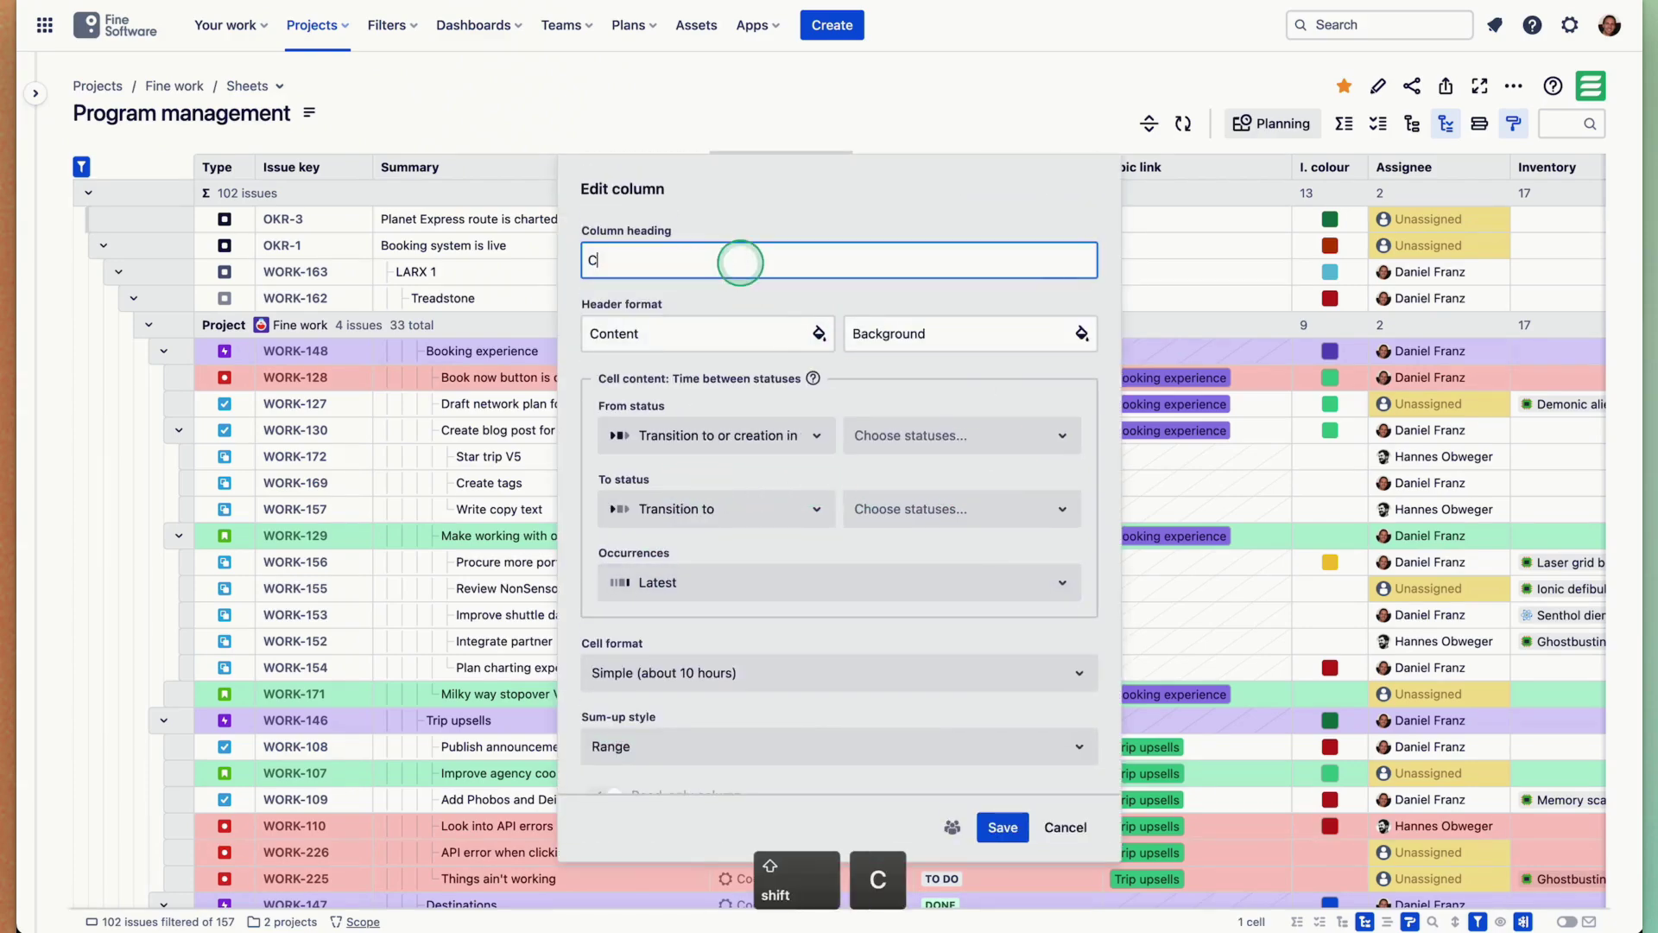
type("ycle time")
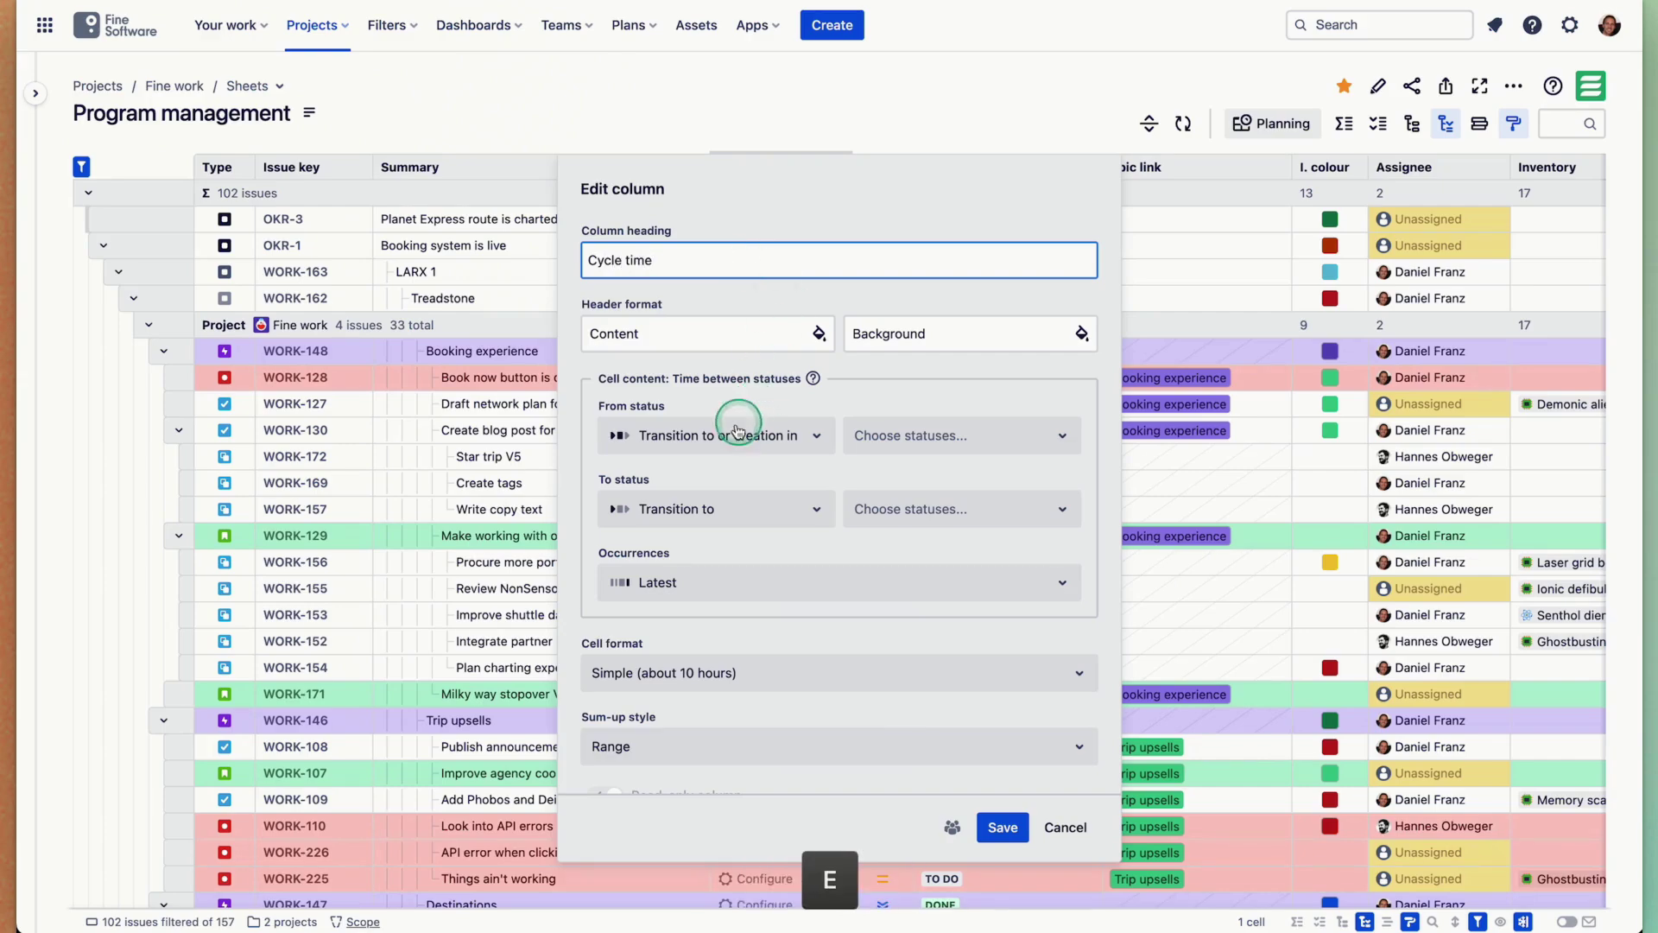
left_click(704, 434)
left_click(707, 409)
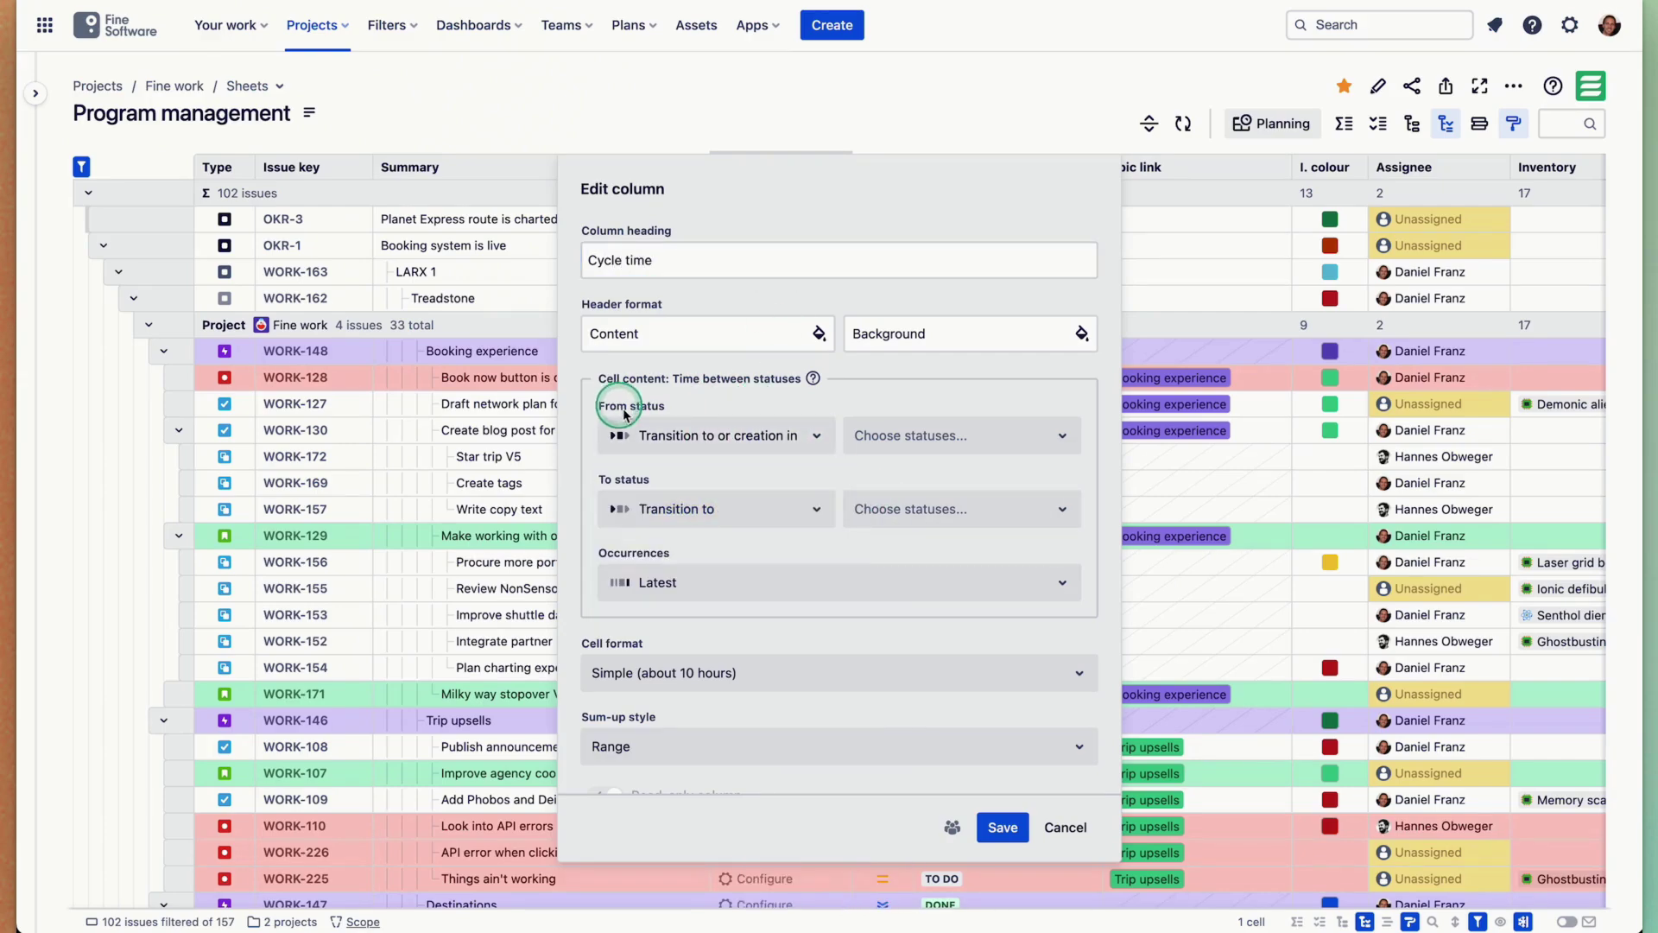
left_click(665, 436)
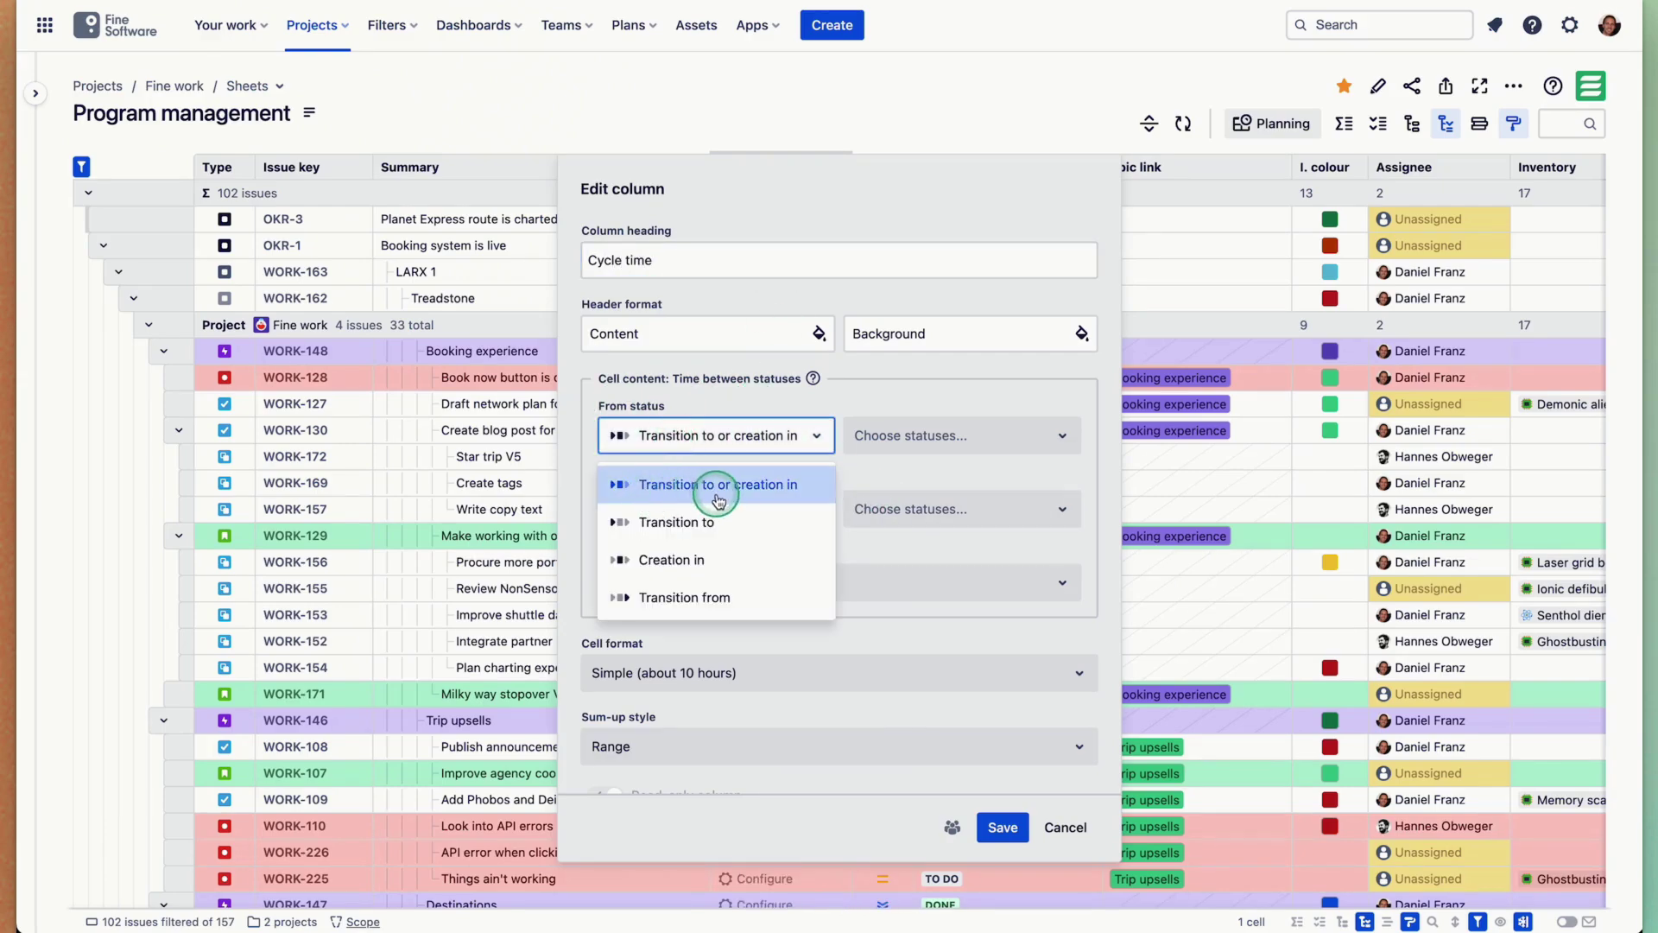
left_click(729, 525)
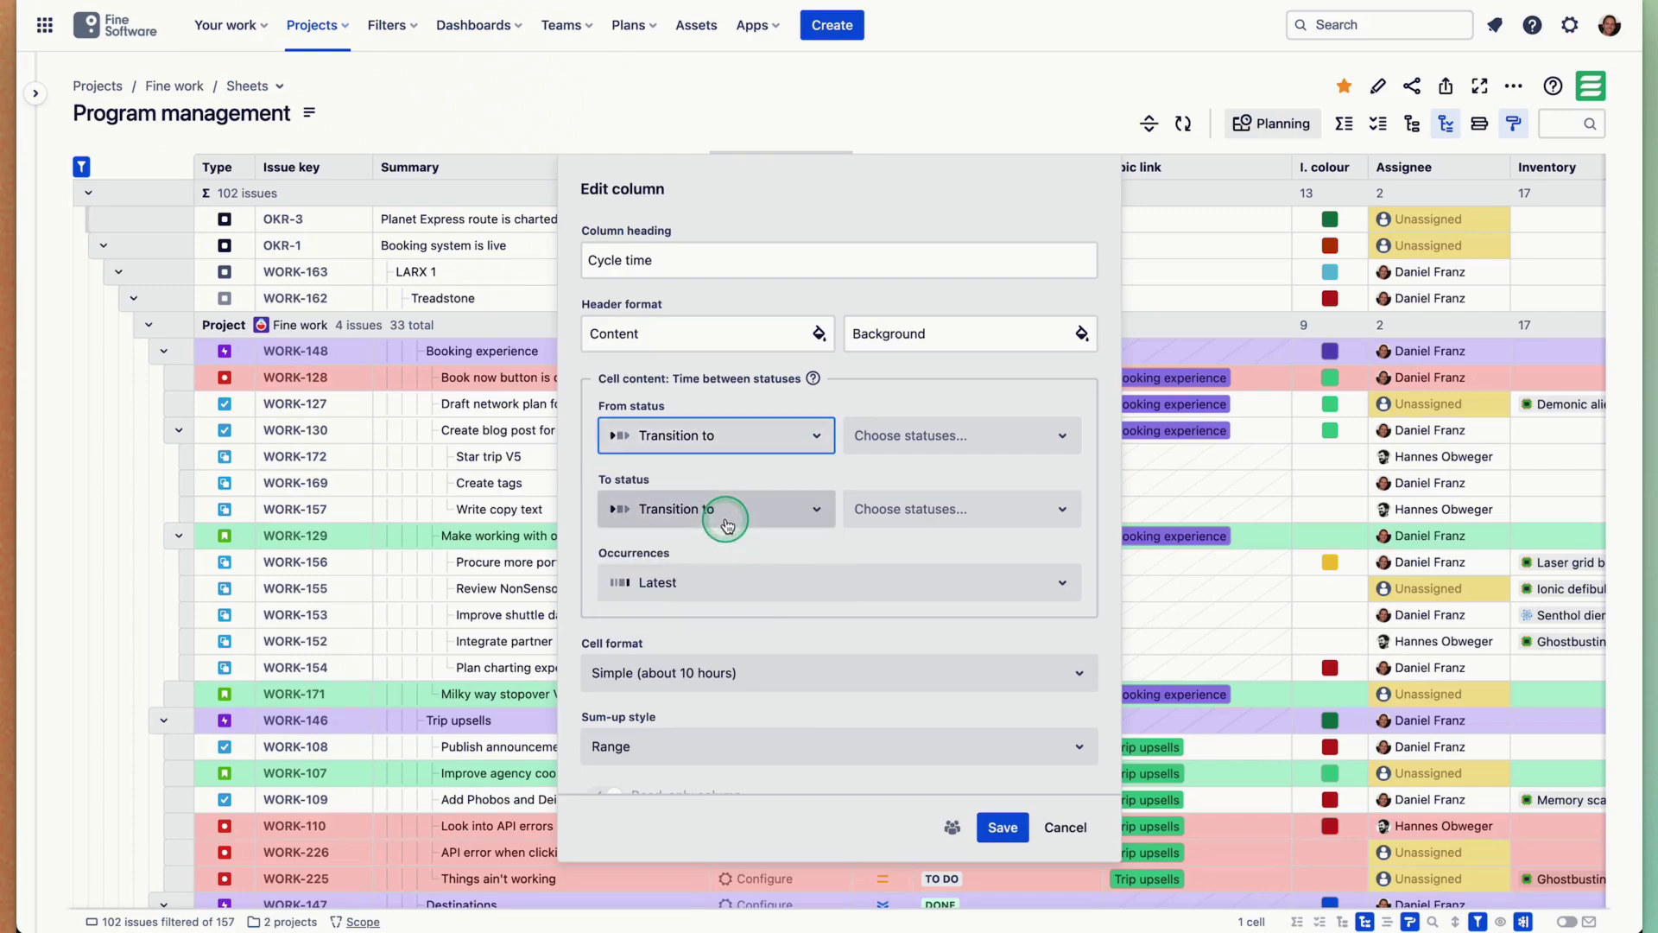
left_click(788, 508)
left_click(789, 516)
Set the starting statuses to In Progress and Work in progress.
left_click(889, 447)
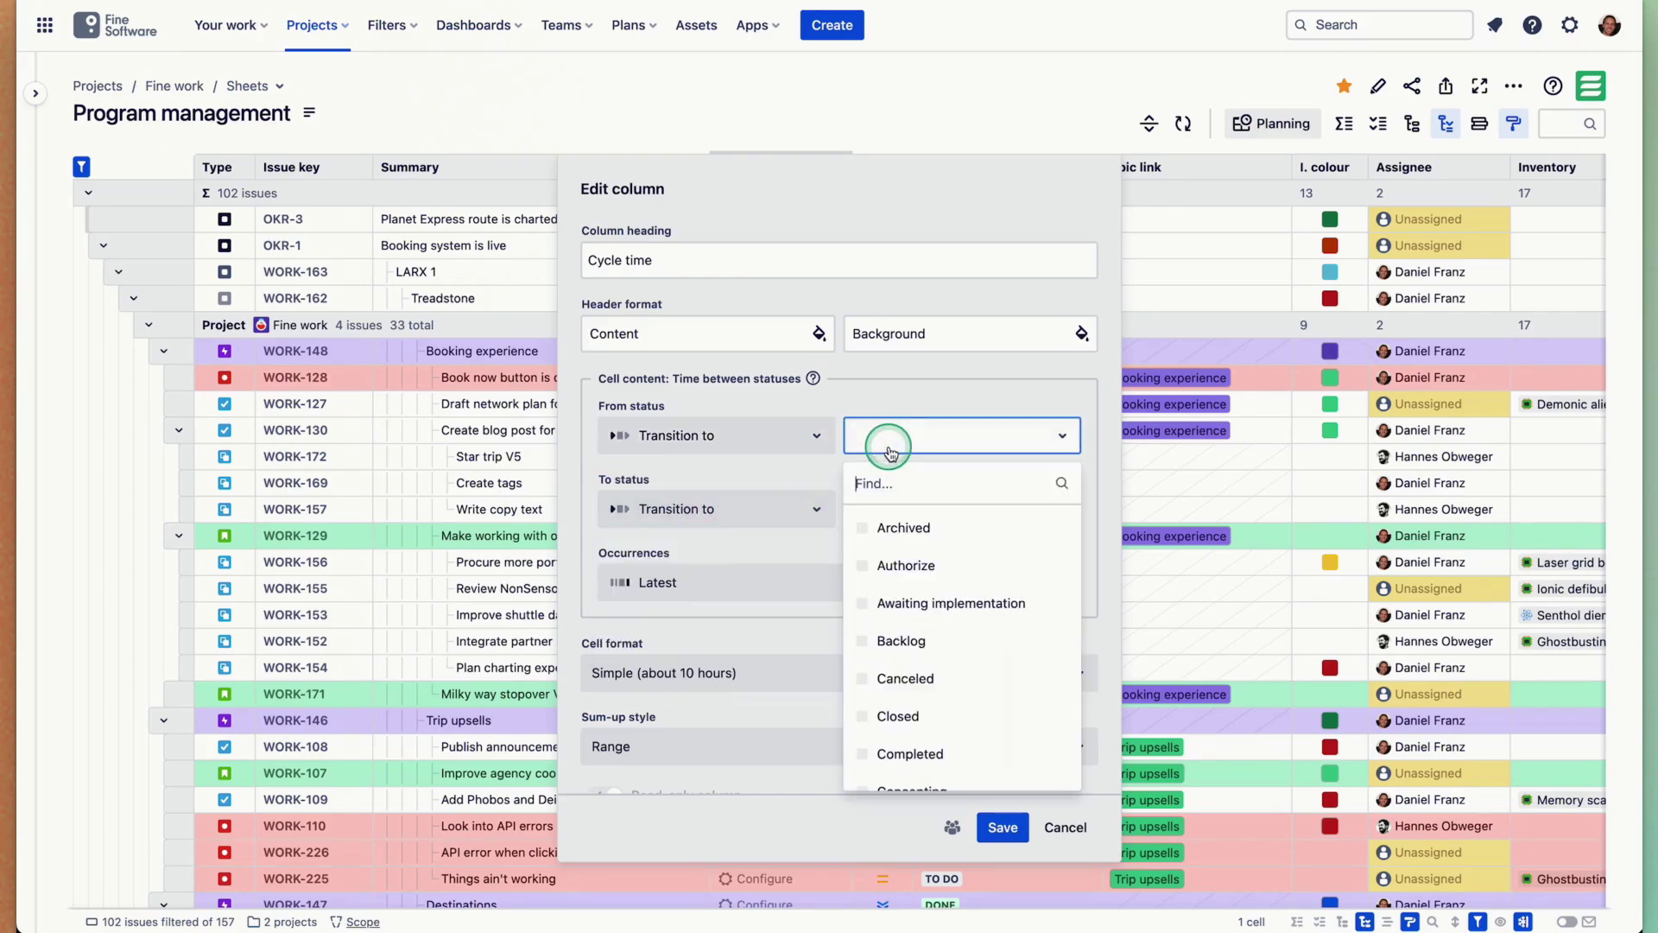
type("in pr")
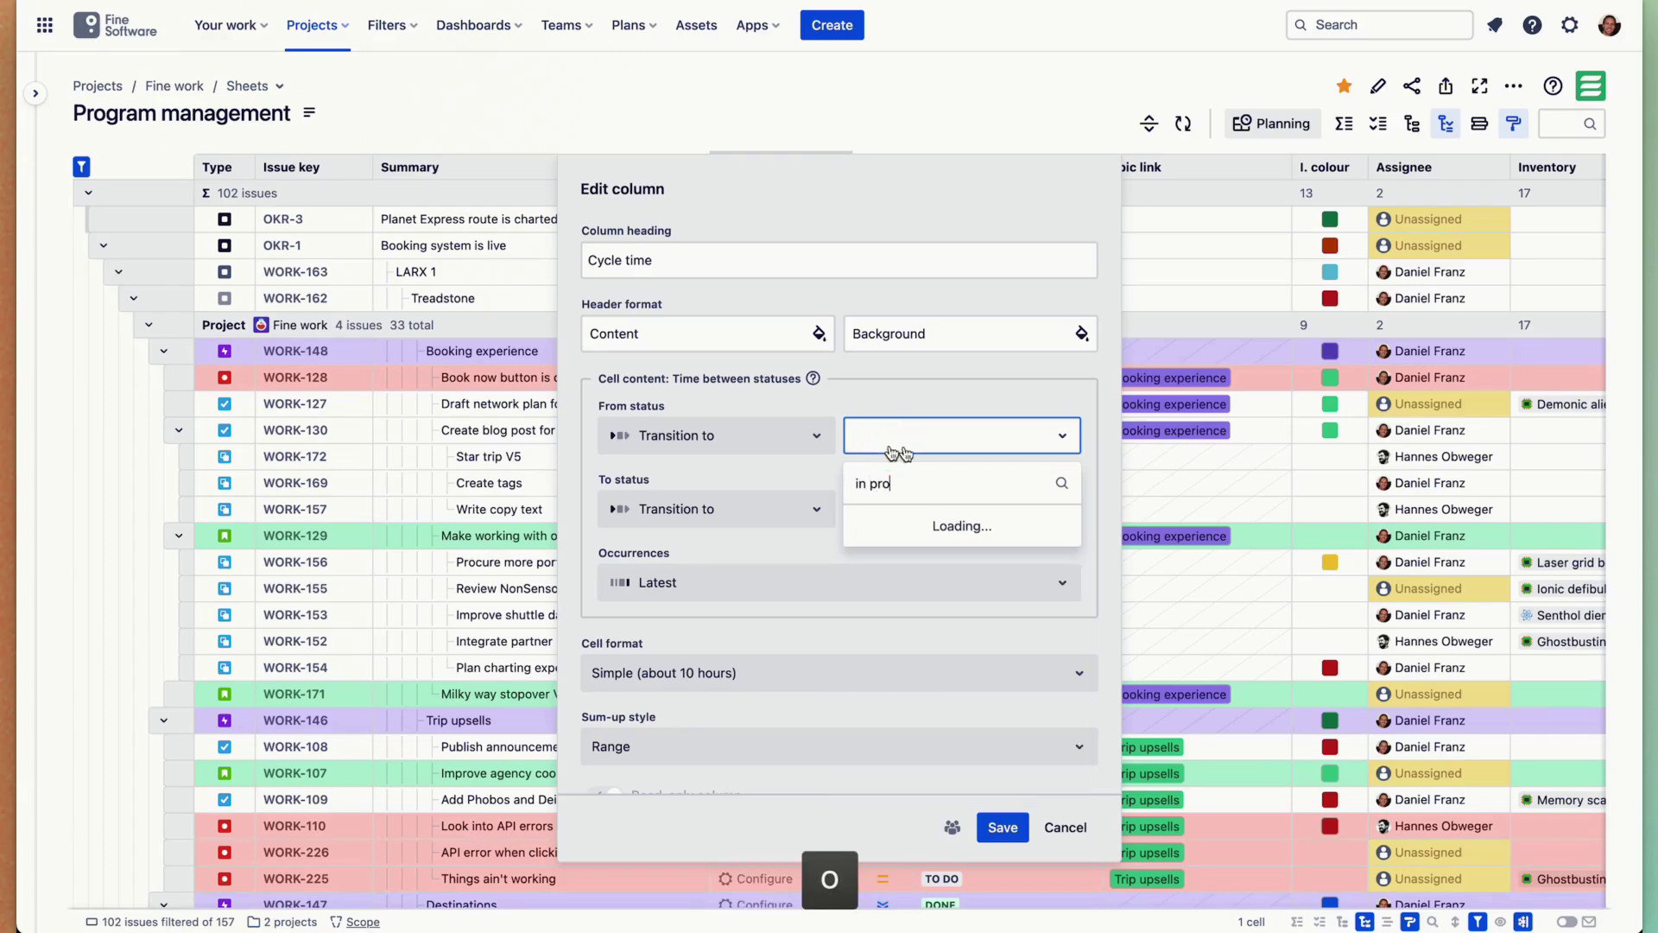
type("o")
left_click(925, 527)
type("wor")
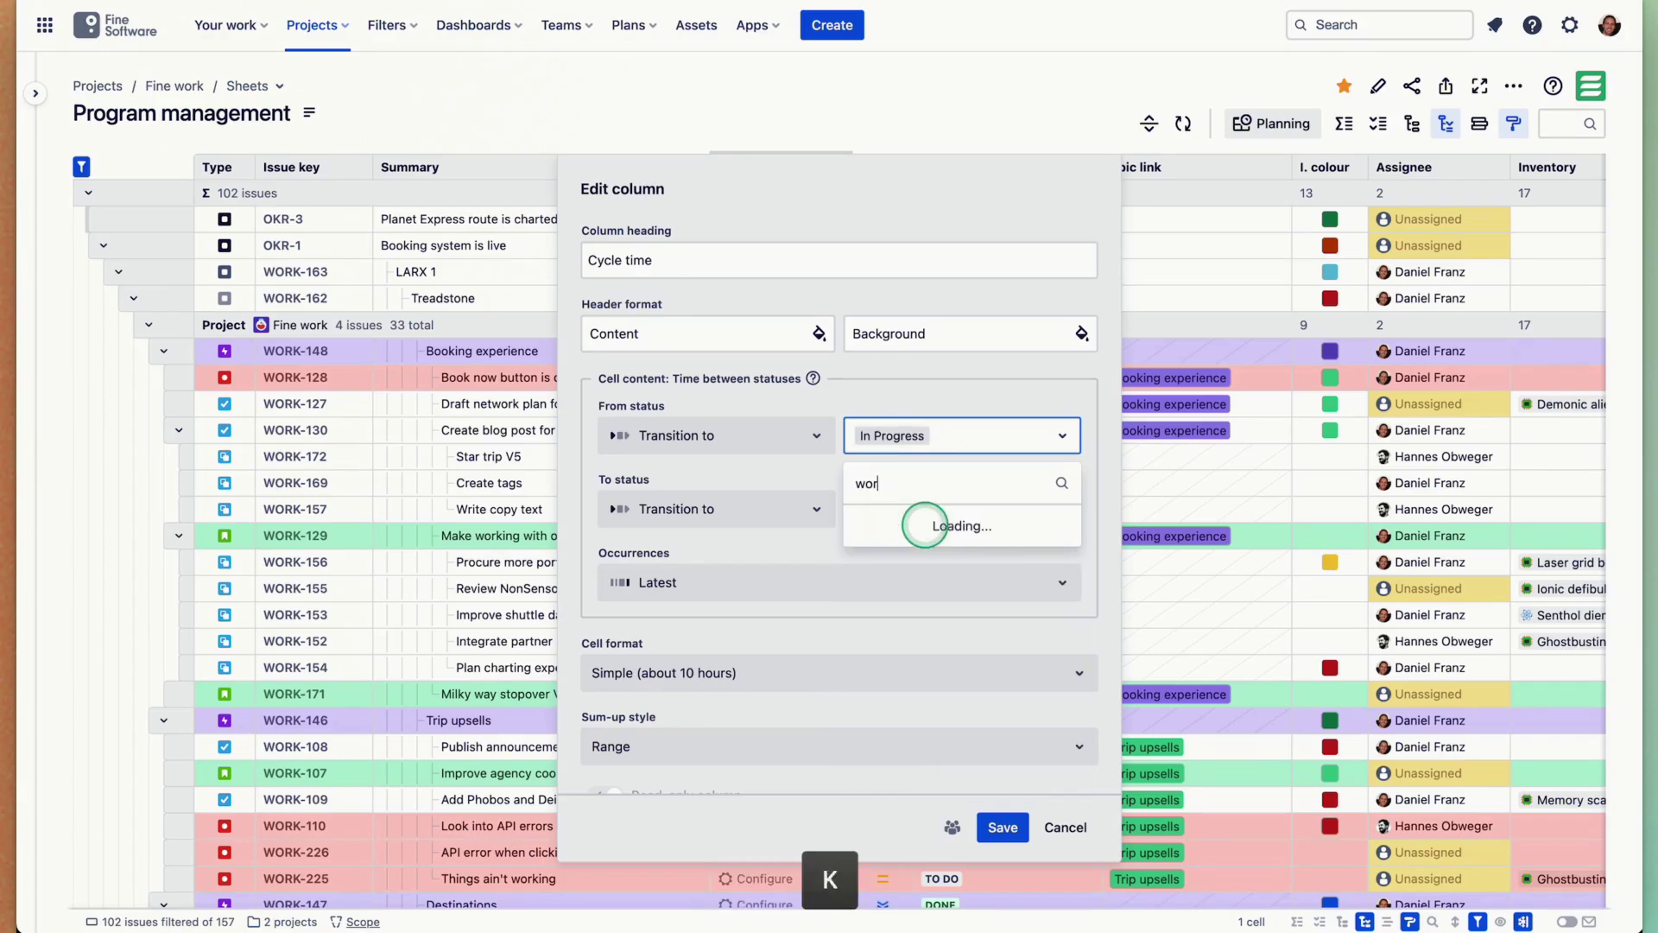
type("k")
left_click(935, 528)
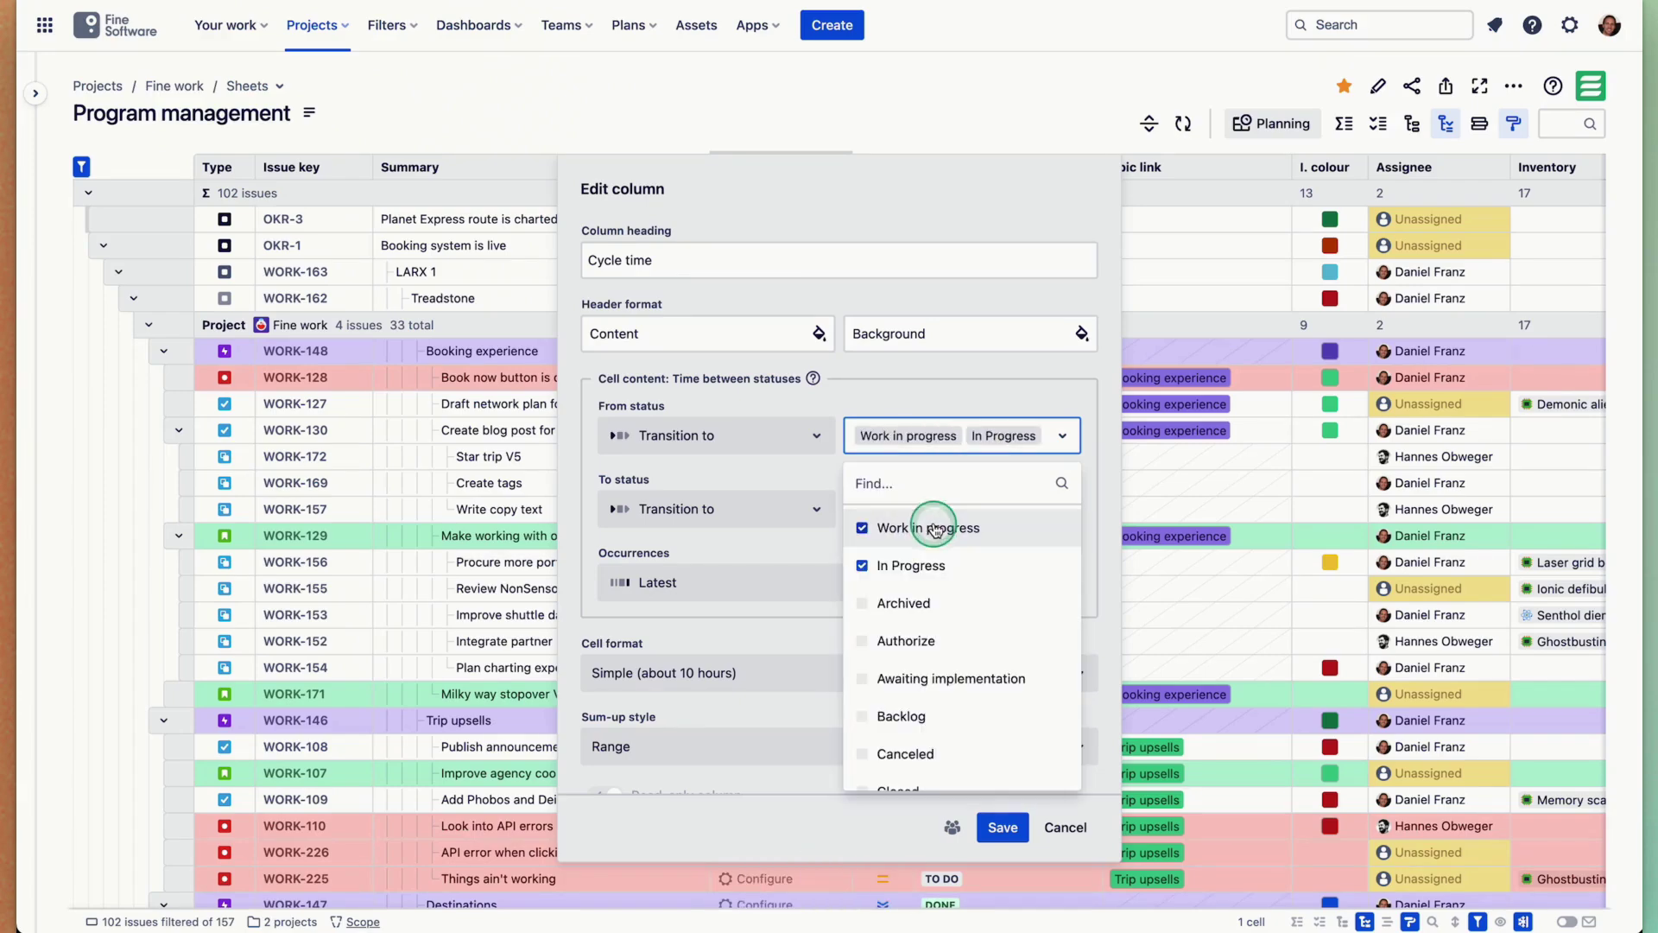
left_click(892, 397)
Set the ending statuses to Closed, Done, Completed and Resolved.
left_click(898, 509)
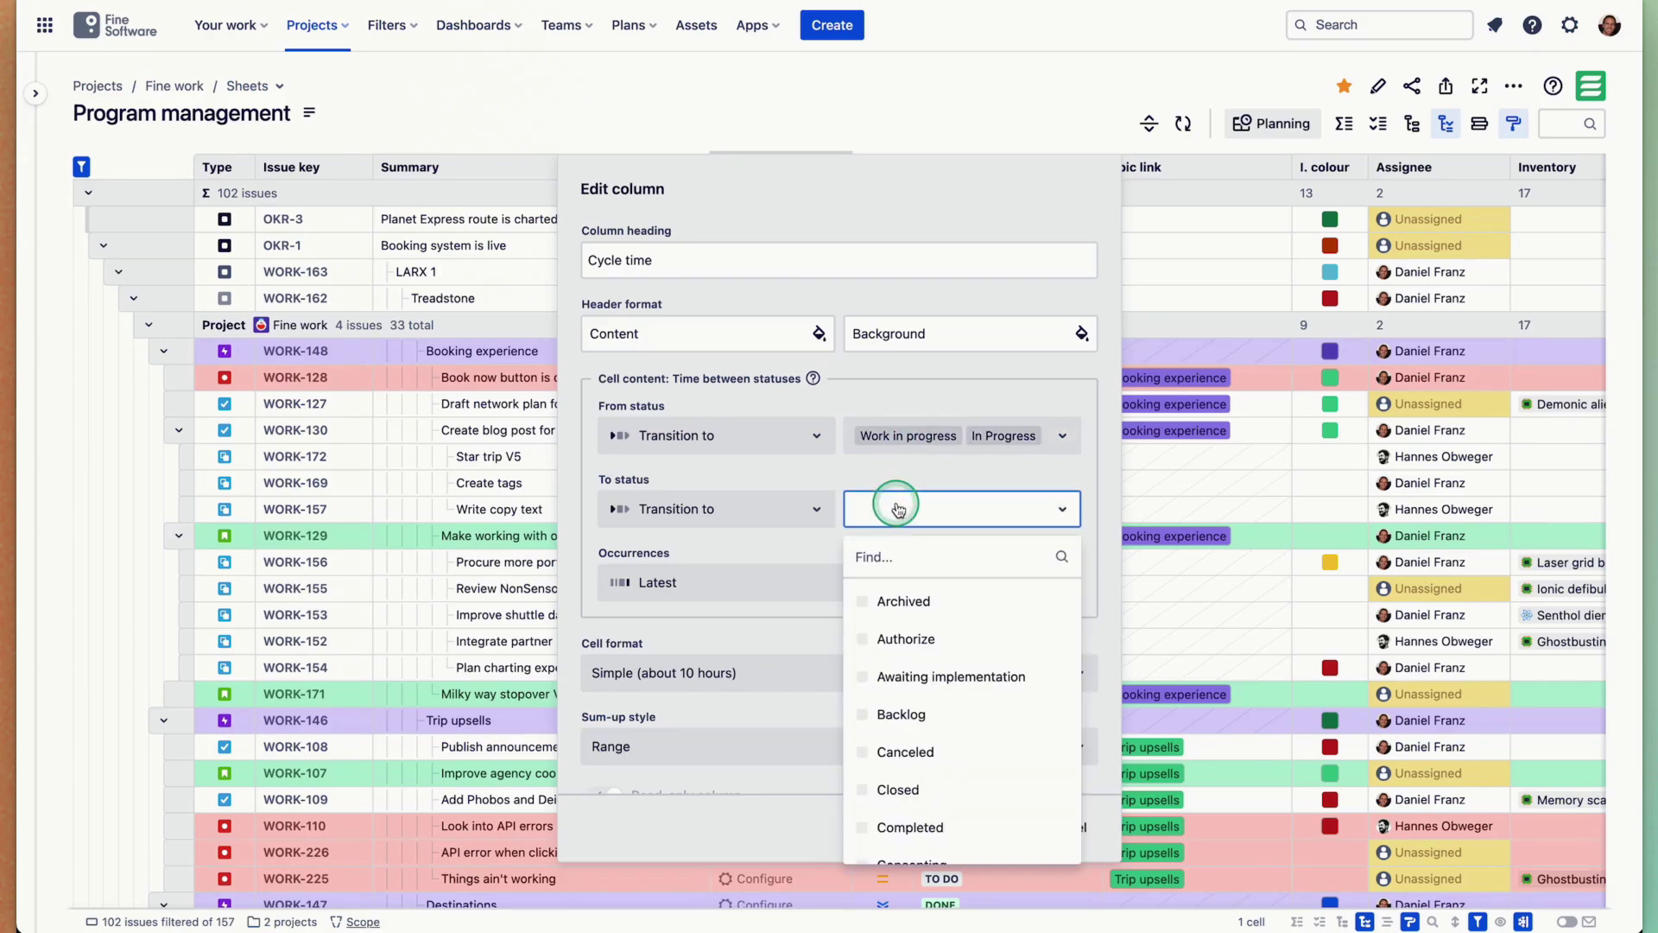
type("clos")
left_click(908, 604)
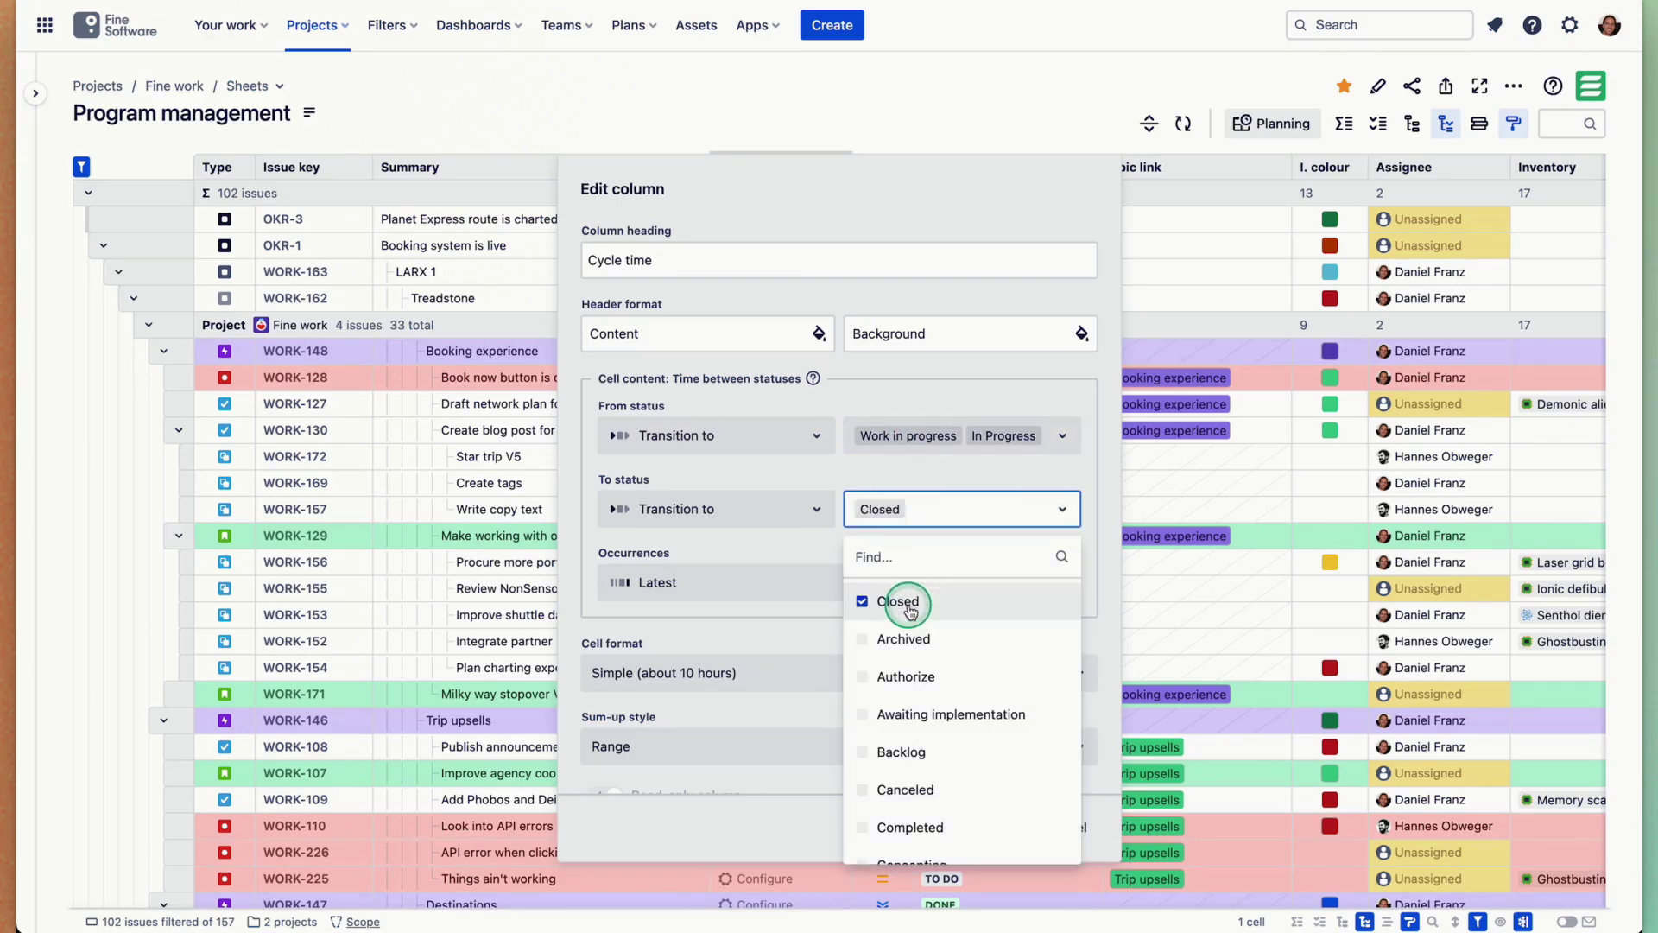
type("done")
left_click(909, 605)
type("compl")
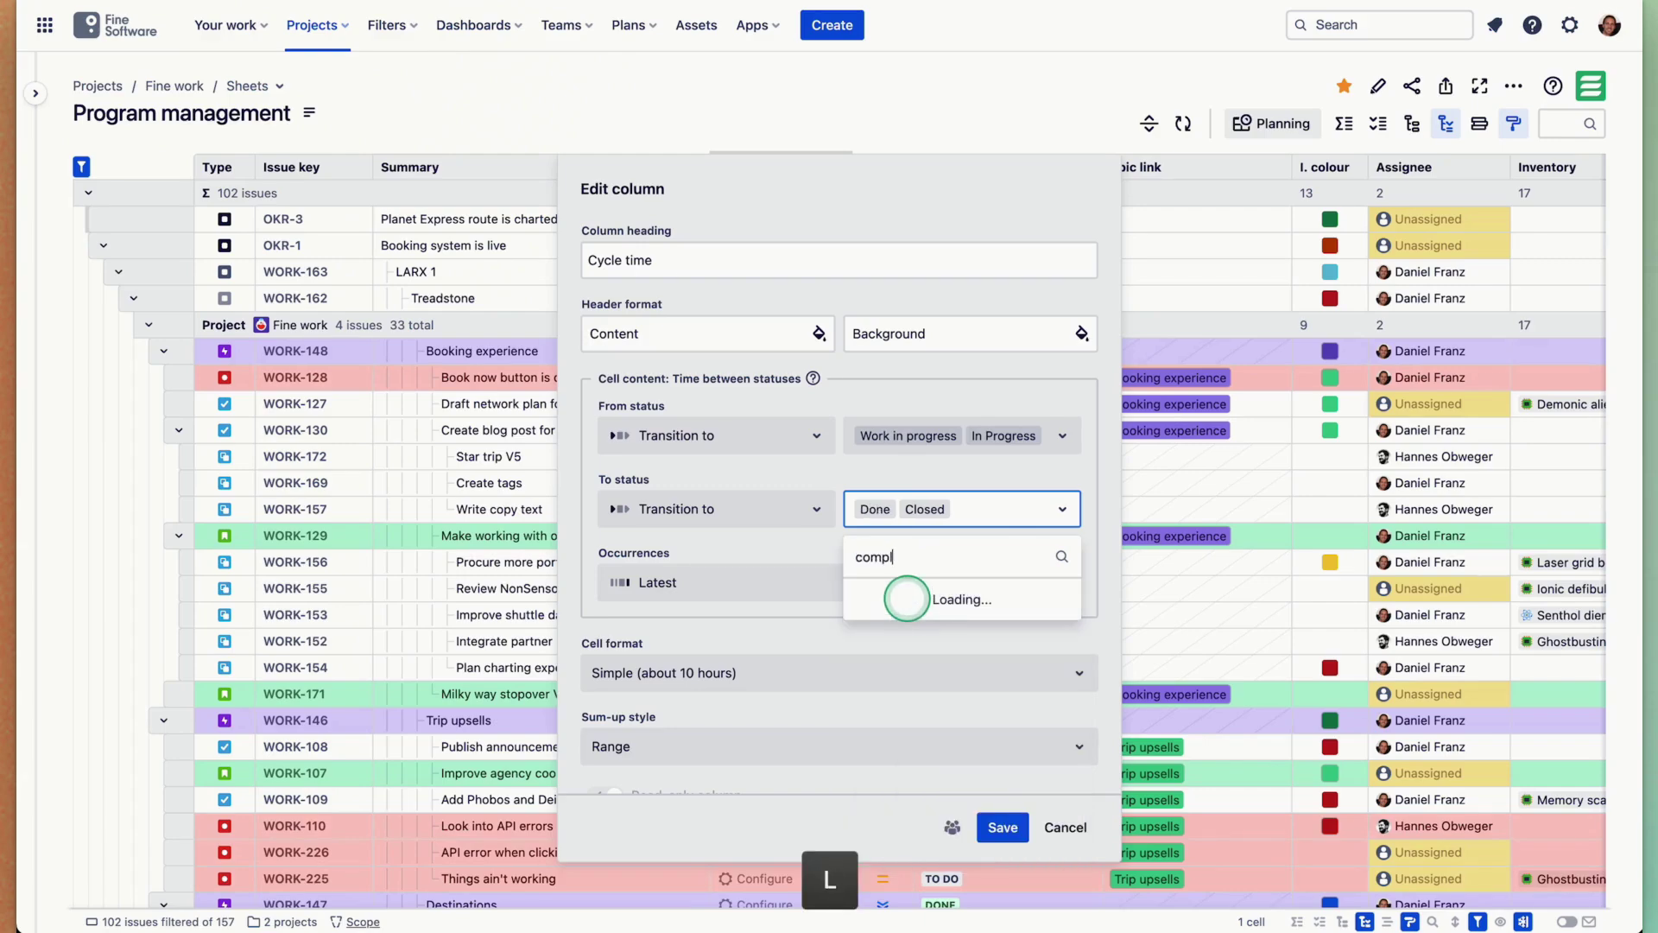
left_click(911, 602)
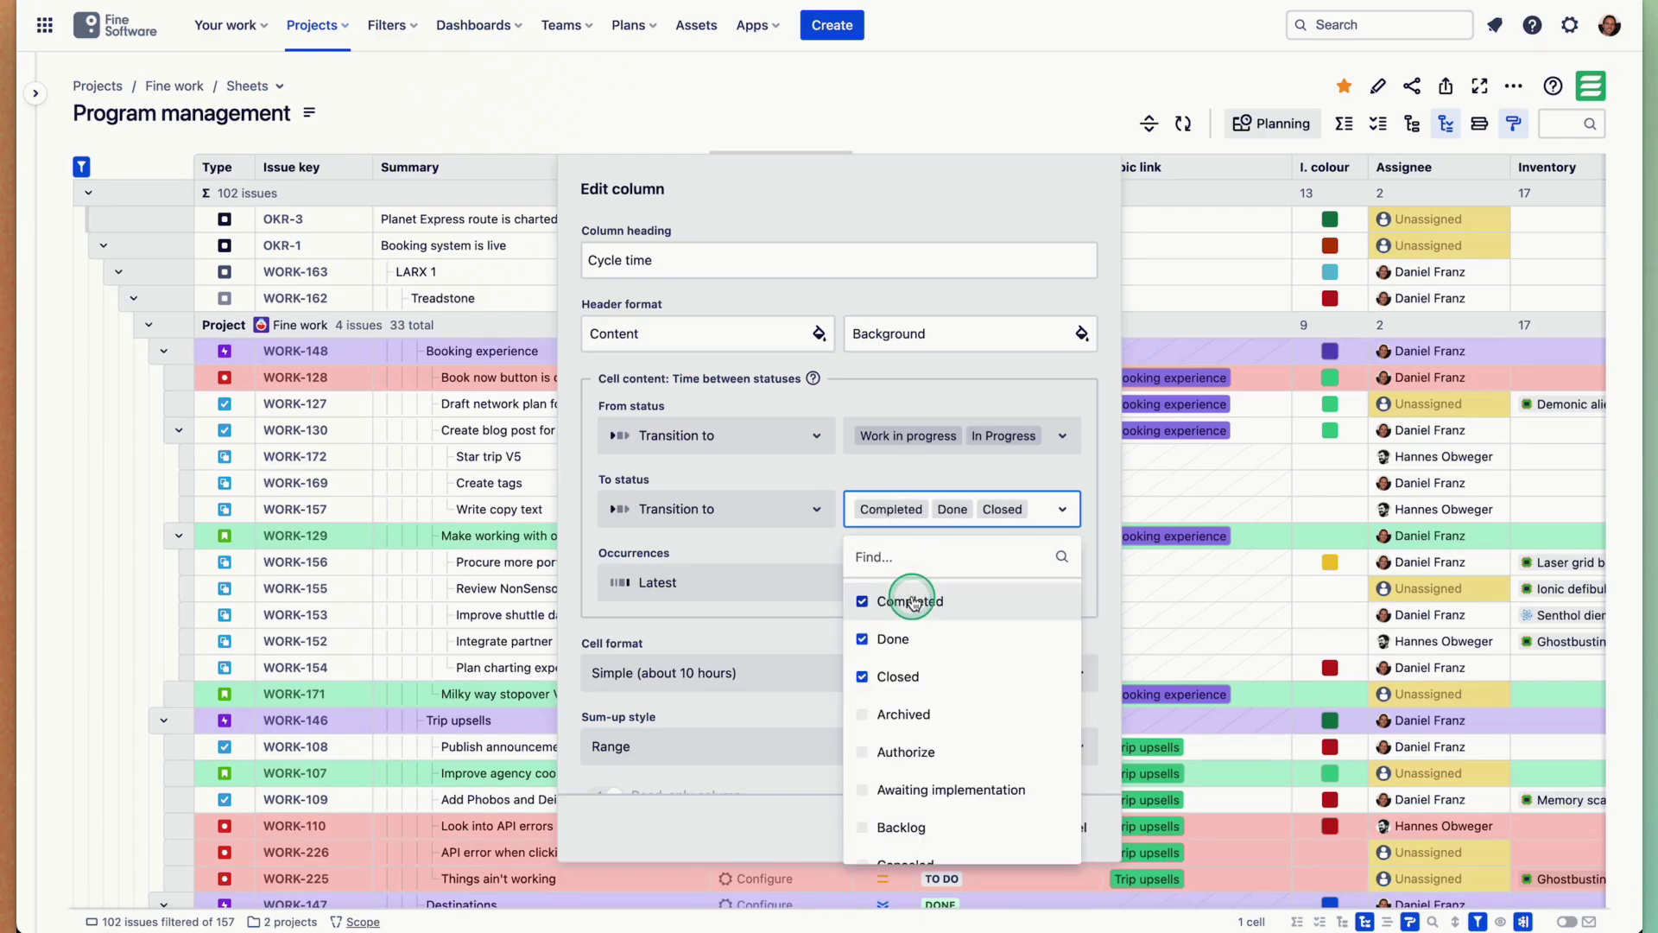
type("res")
left_click(907, 605)
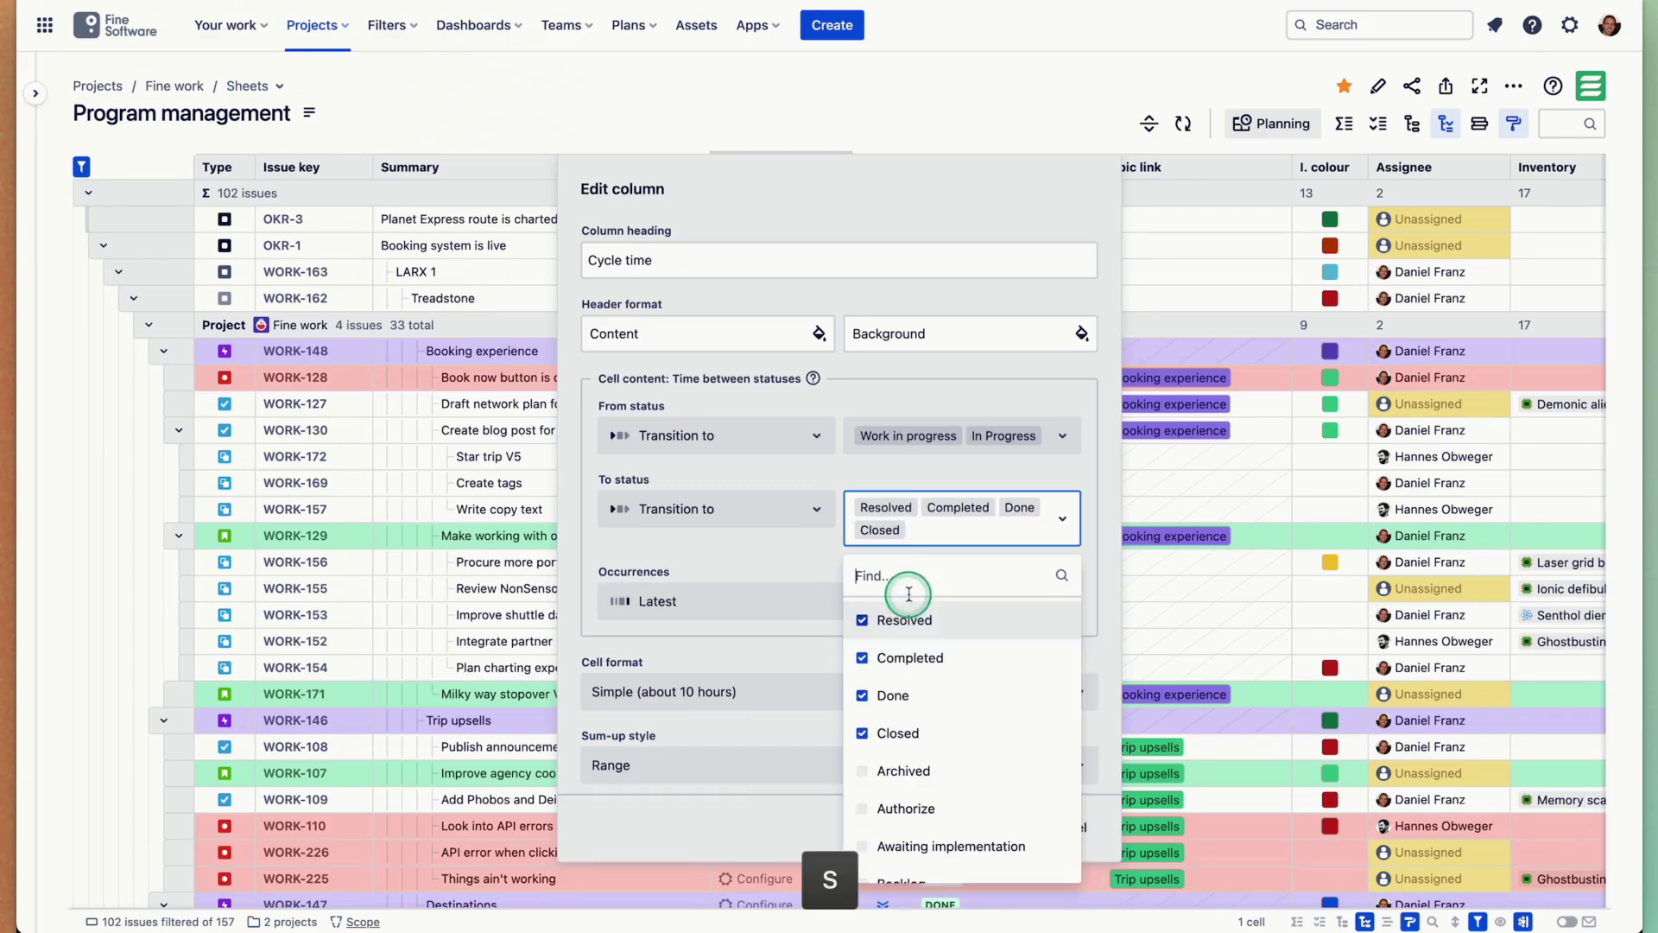
left_click(918, 270)
Keep Occurrences on Latest, format cells as Days (4.56d), and save the Cycle time column.
scroll(834, 594, "down", 1)
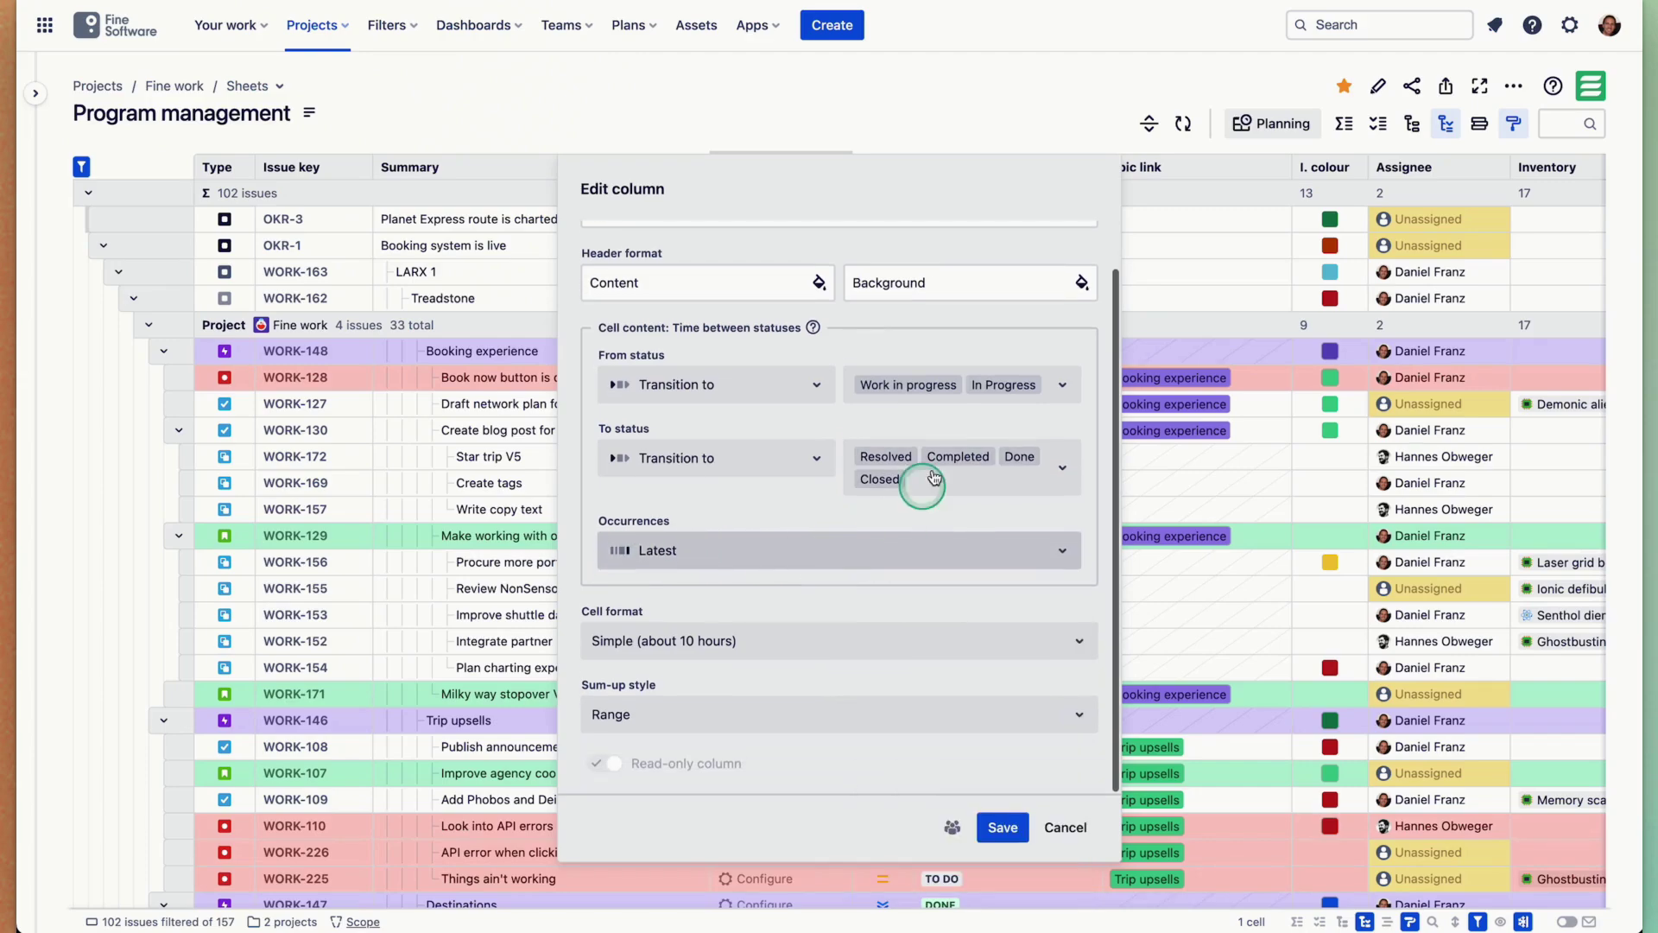
scroll(791, 422, "up", 1)
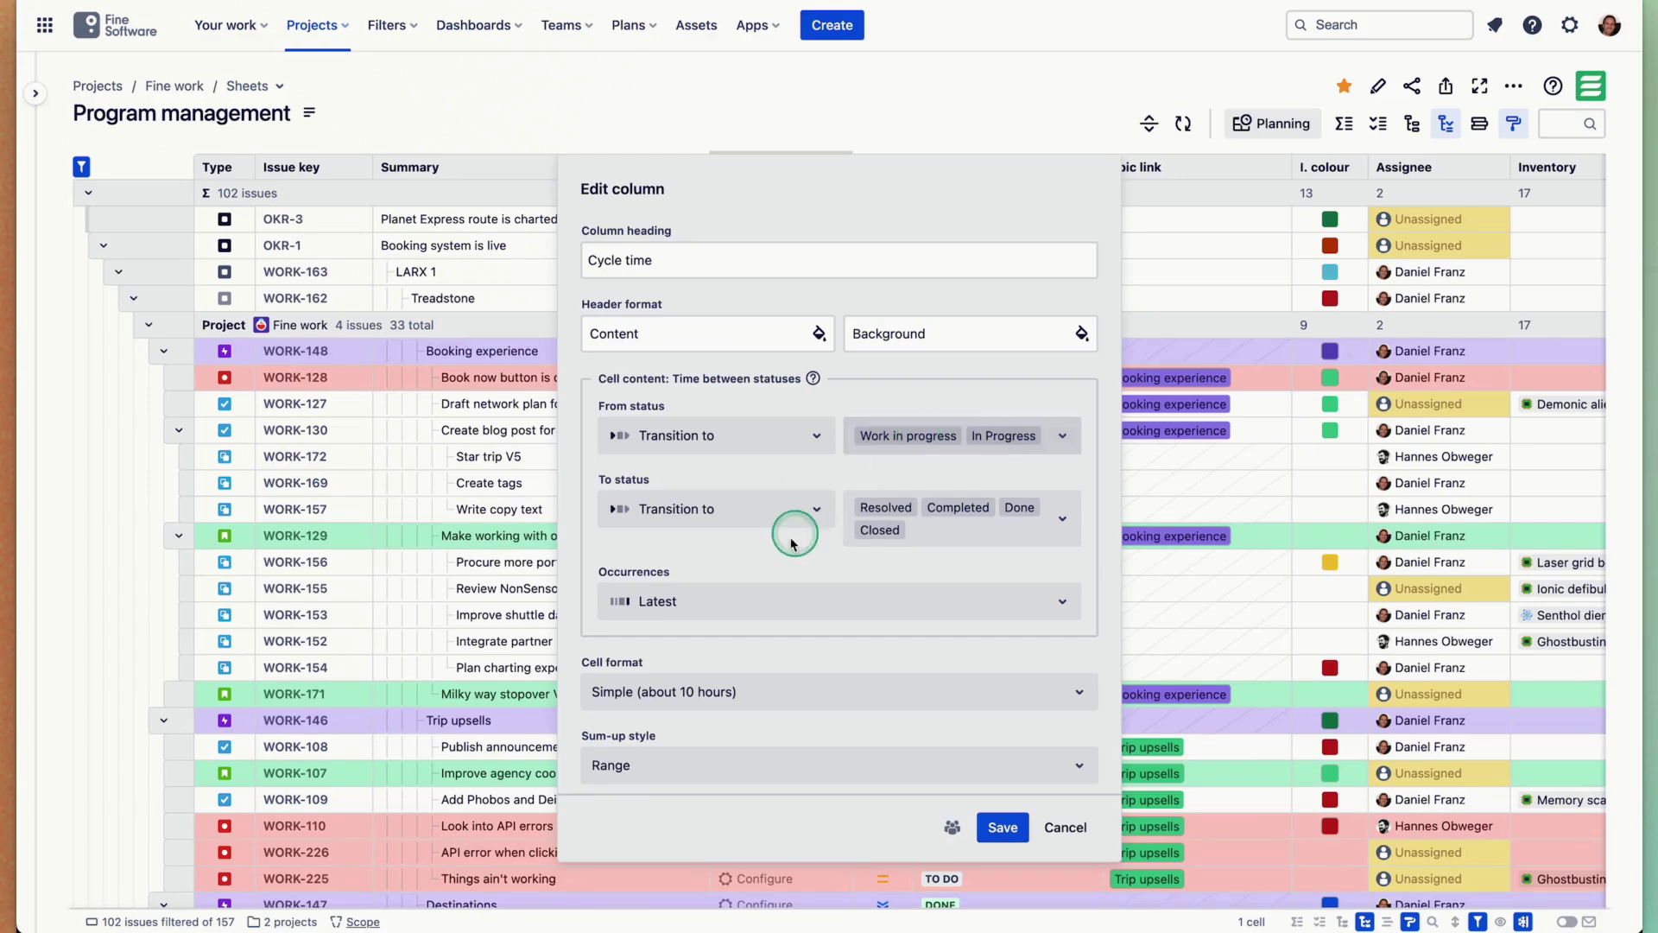
scroll(753, 570, "down", 1)
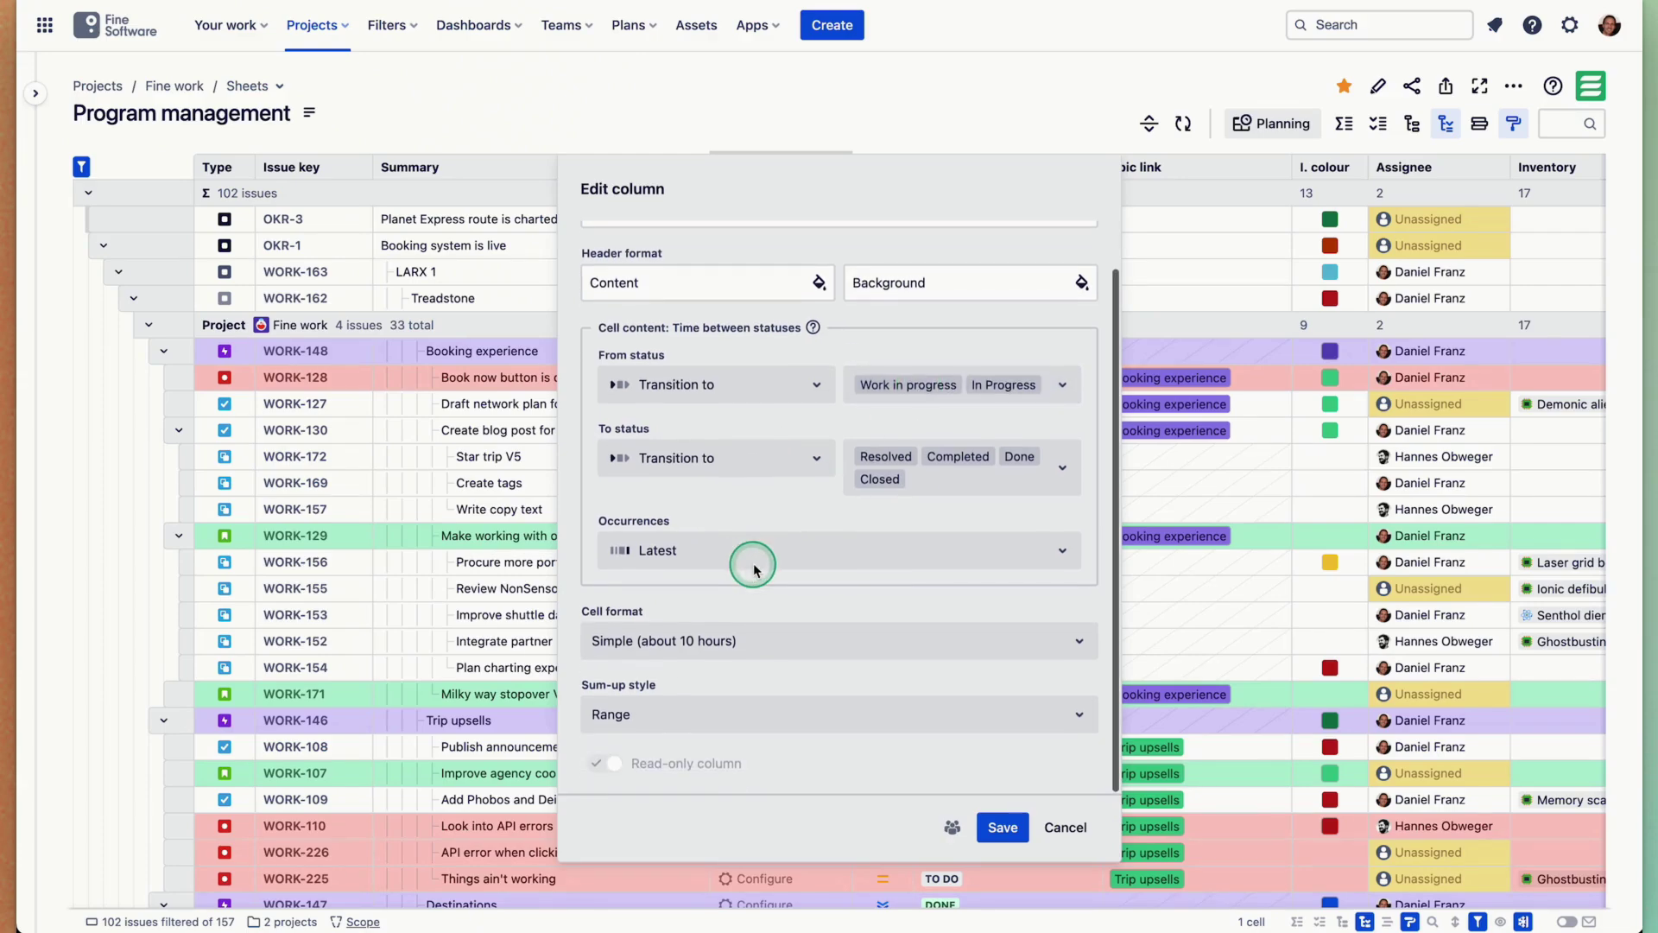
left_click(751, 552)
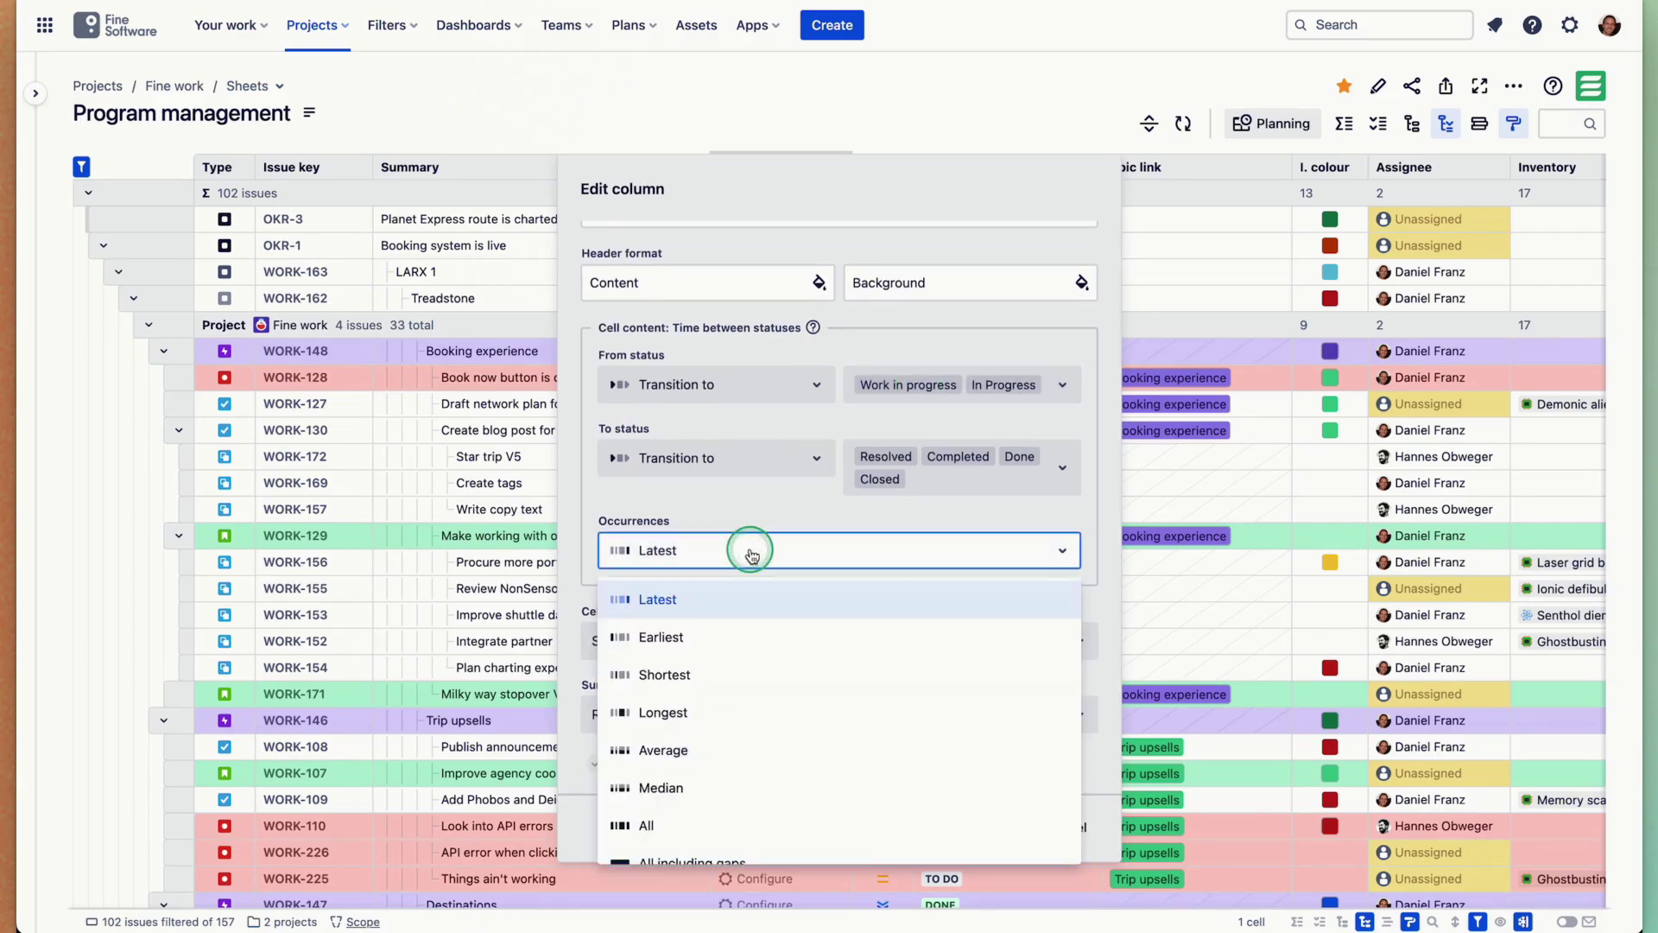
scroll(728, 659, "down", 1)
scroll(729, 659, "up", 1)
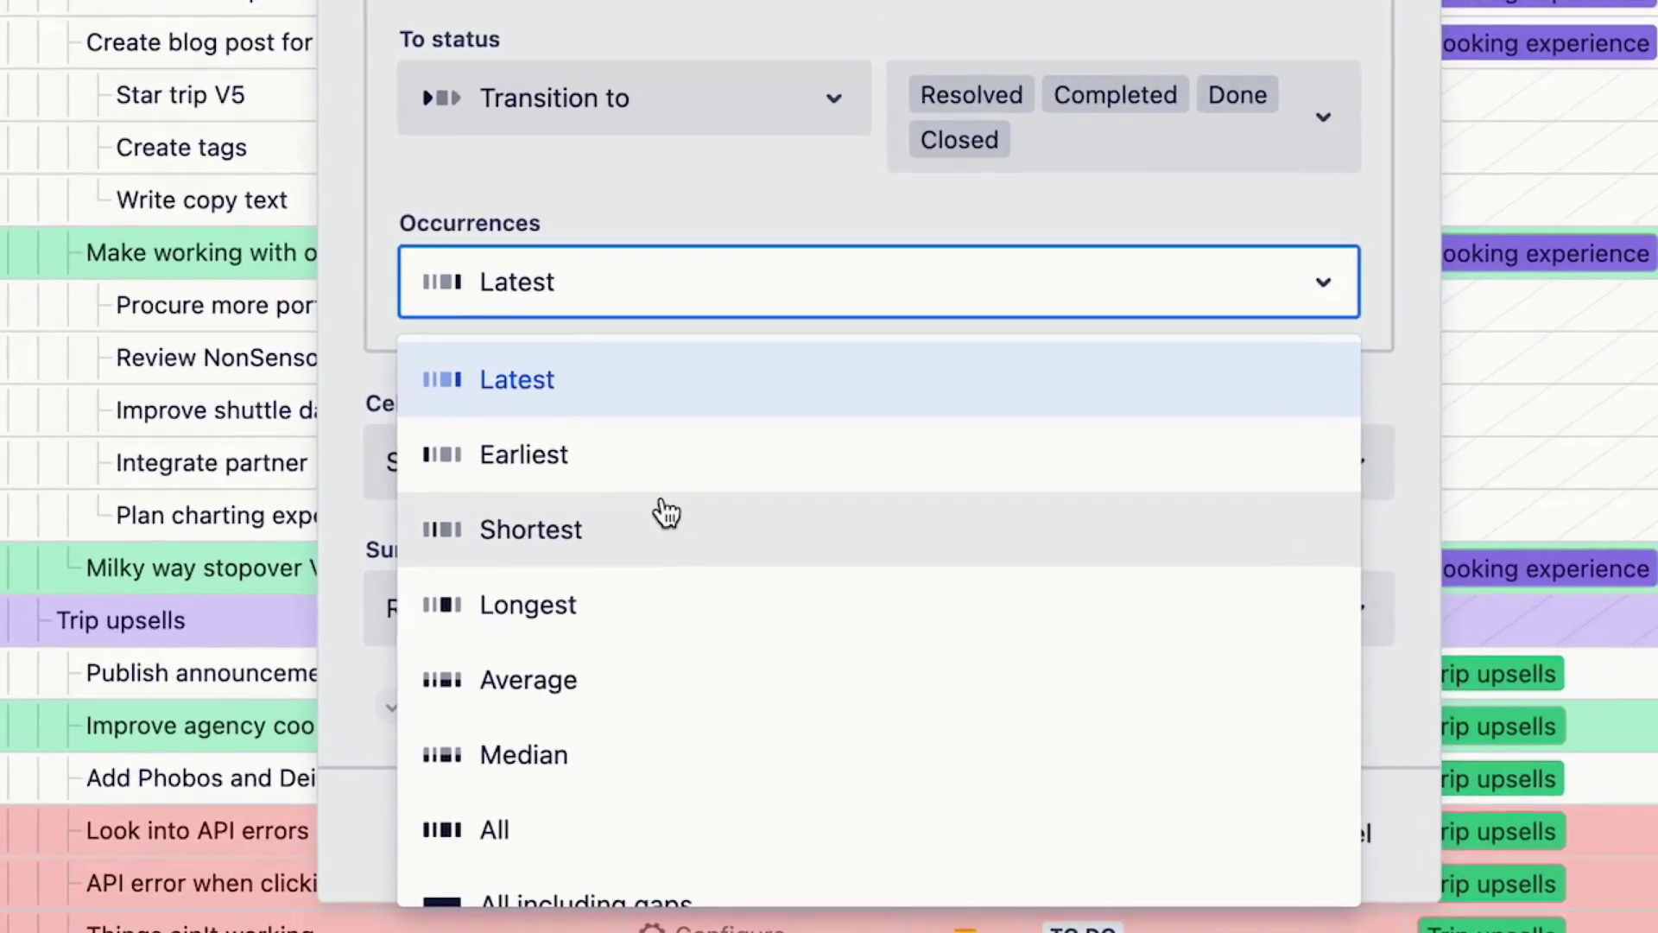
left_click_drag(673, 599, 699, 639)
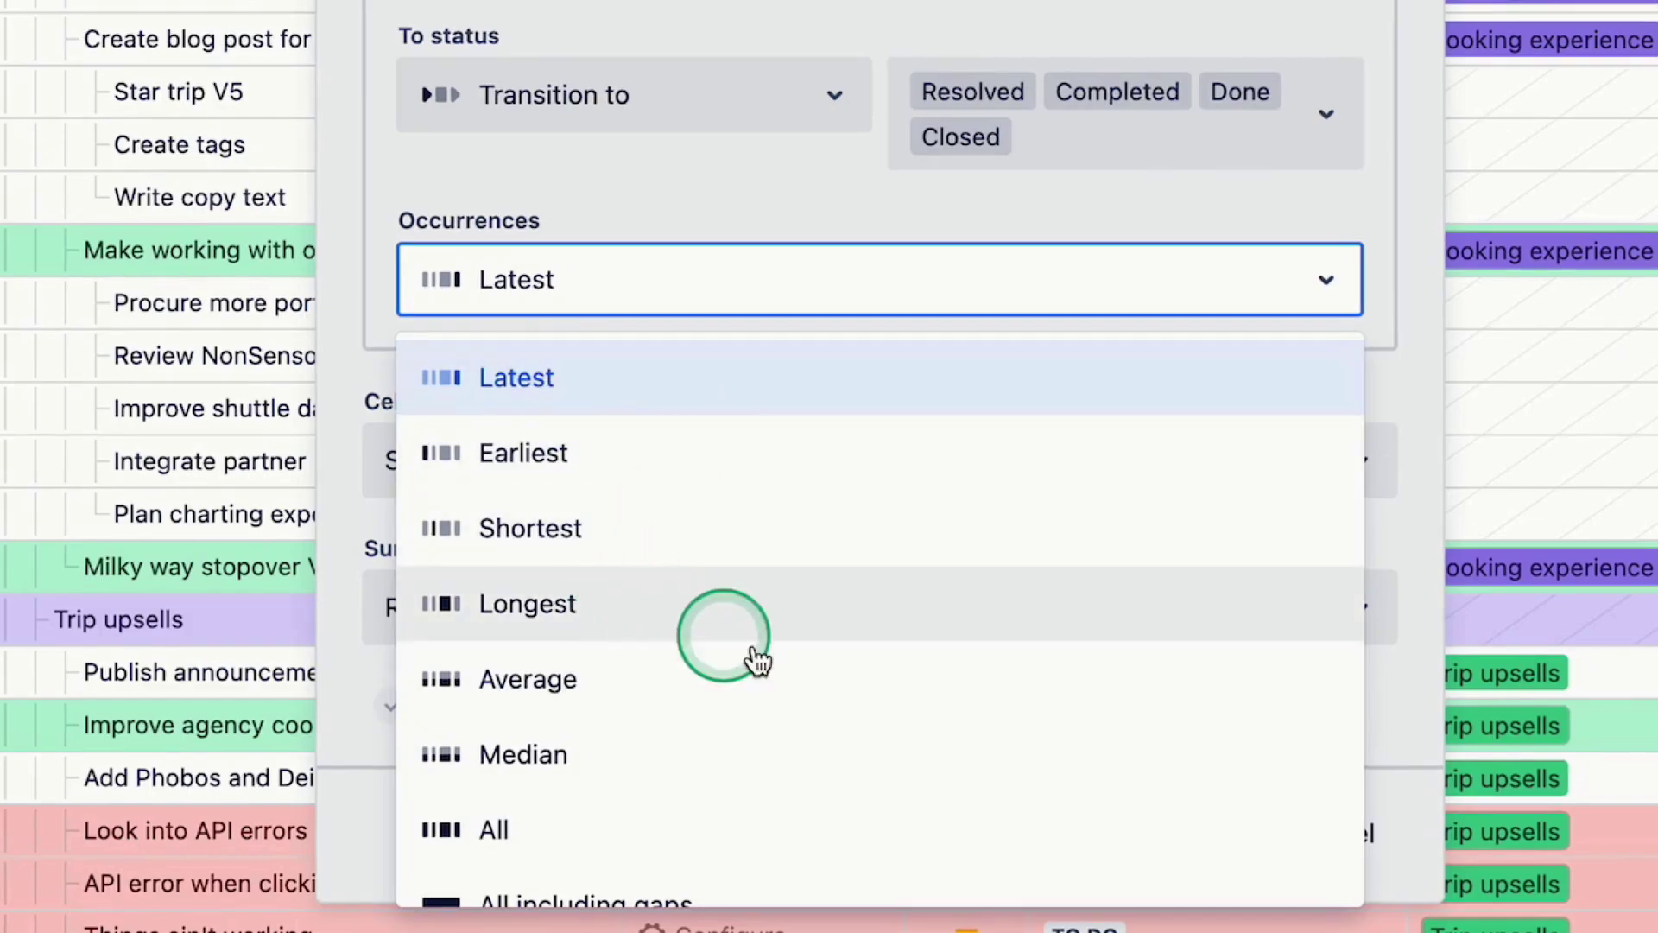
scroll(621, 784, "down", 1)
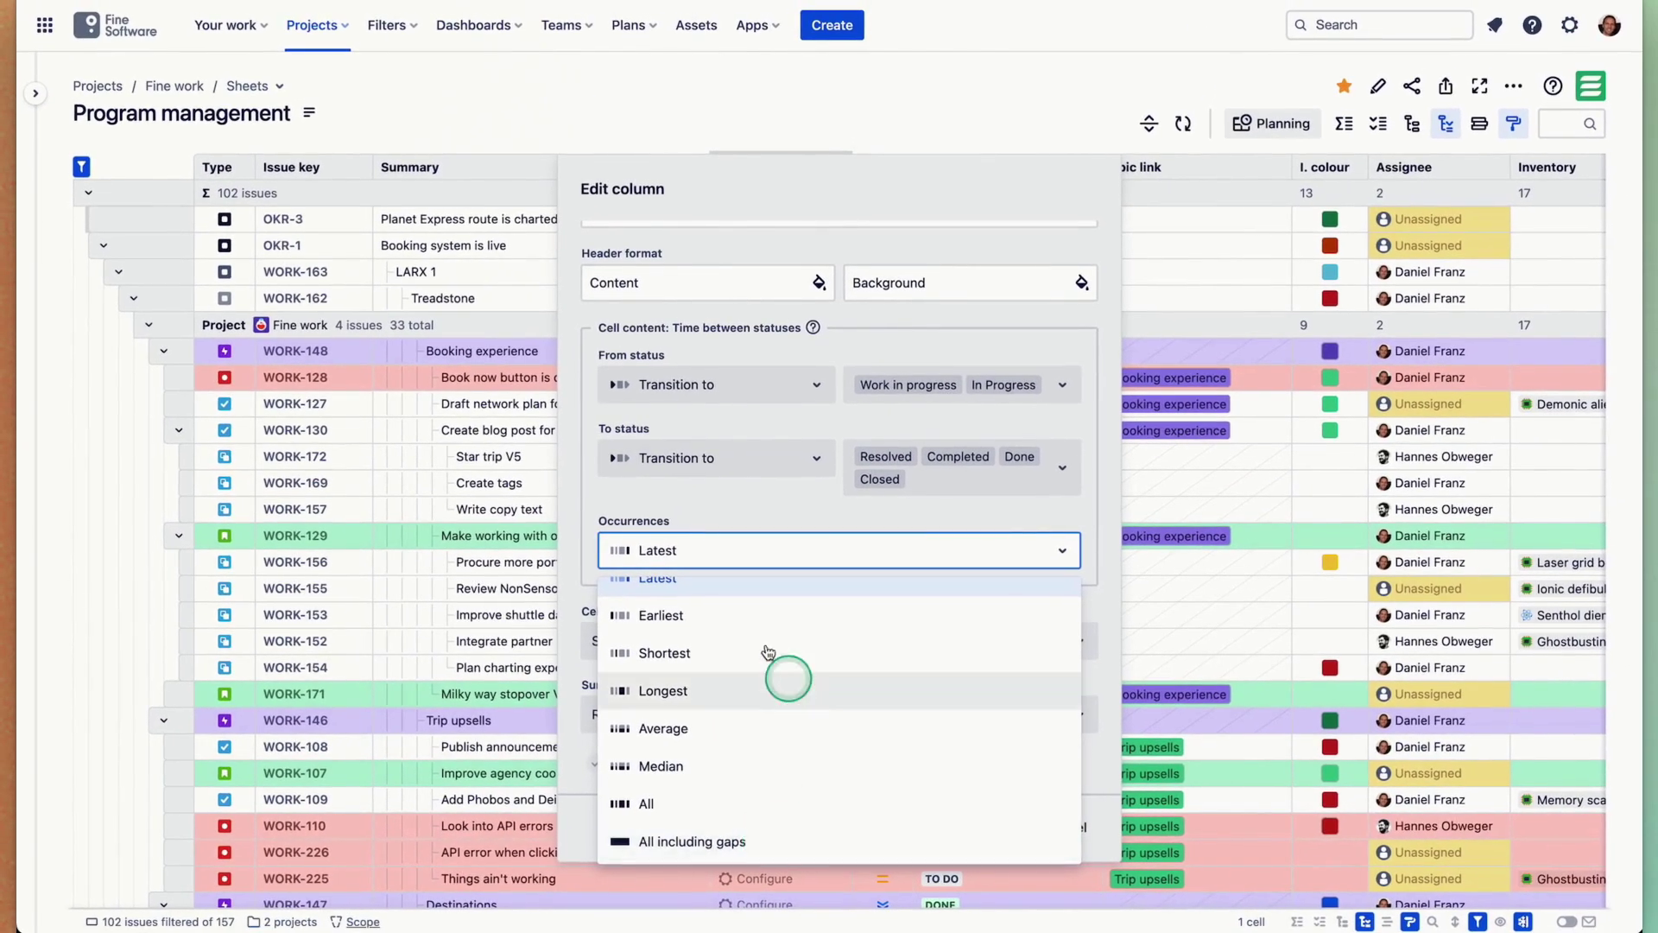
left_click(853, 263)
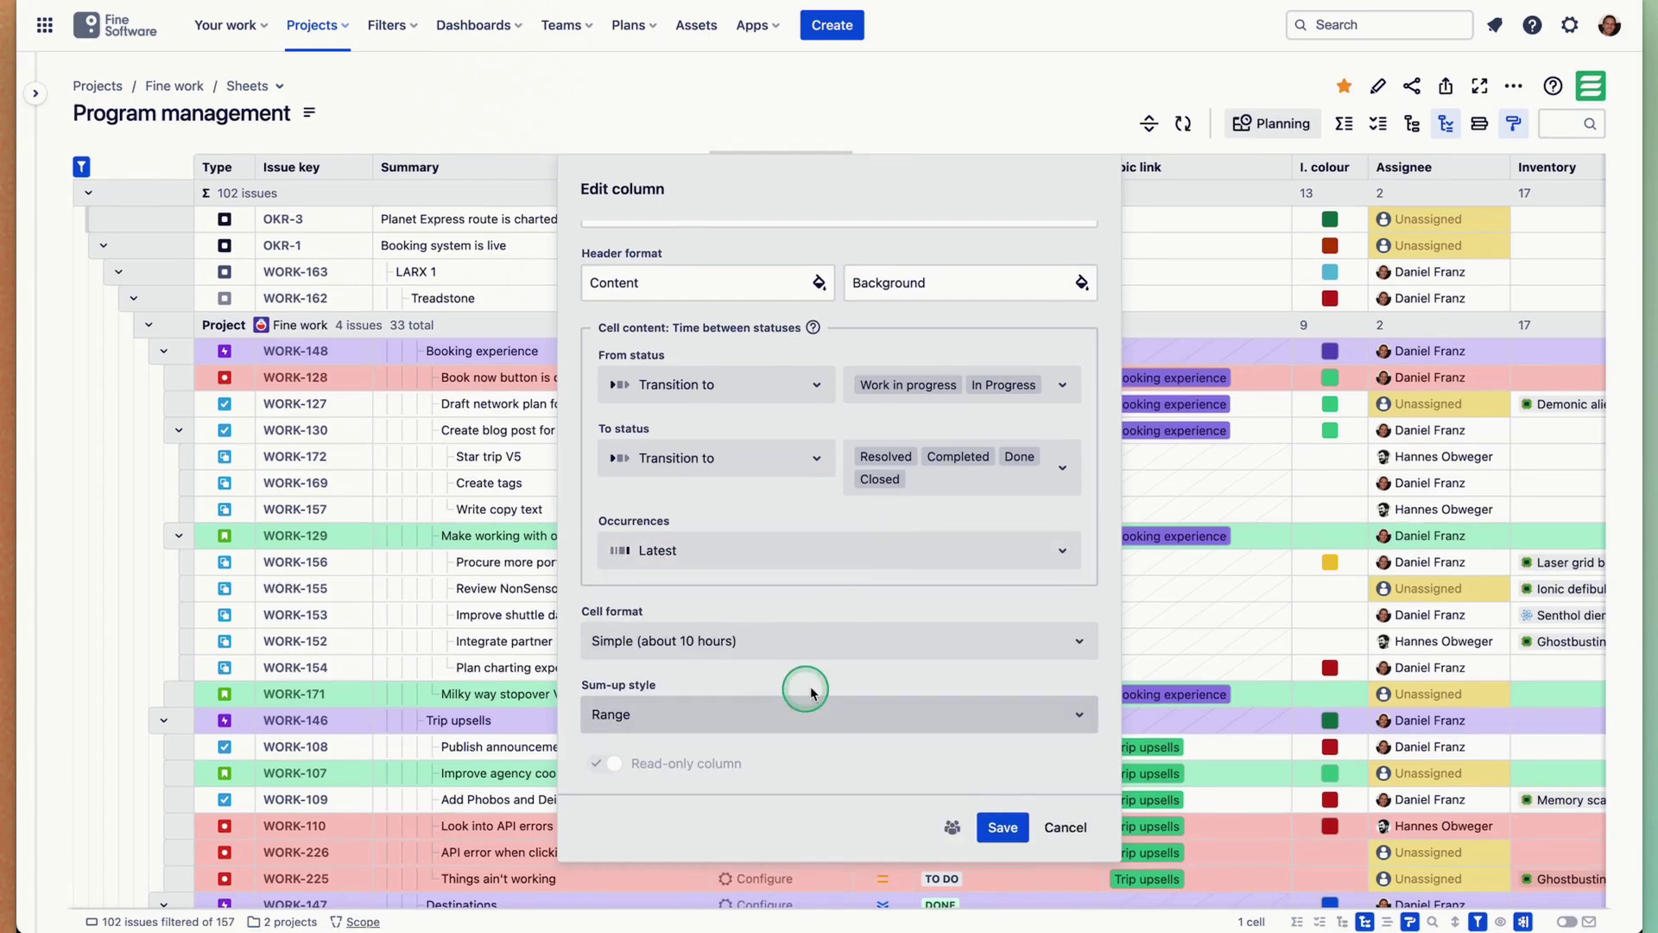
left_click(755, 647)
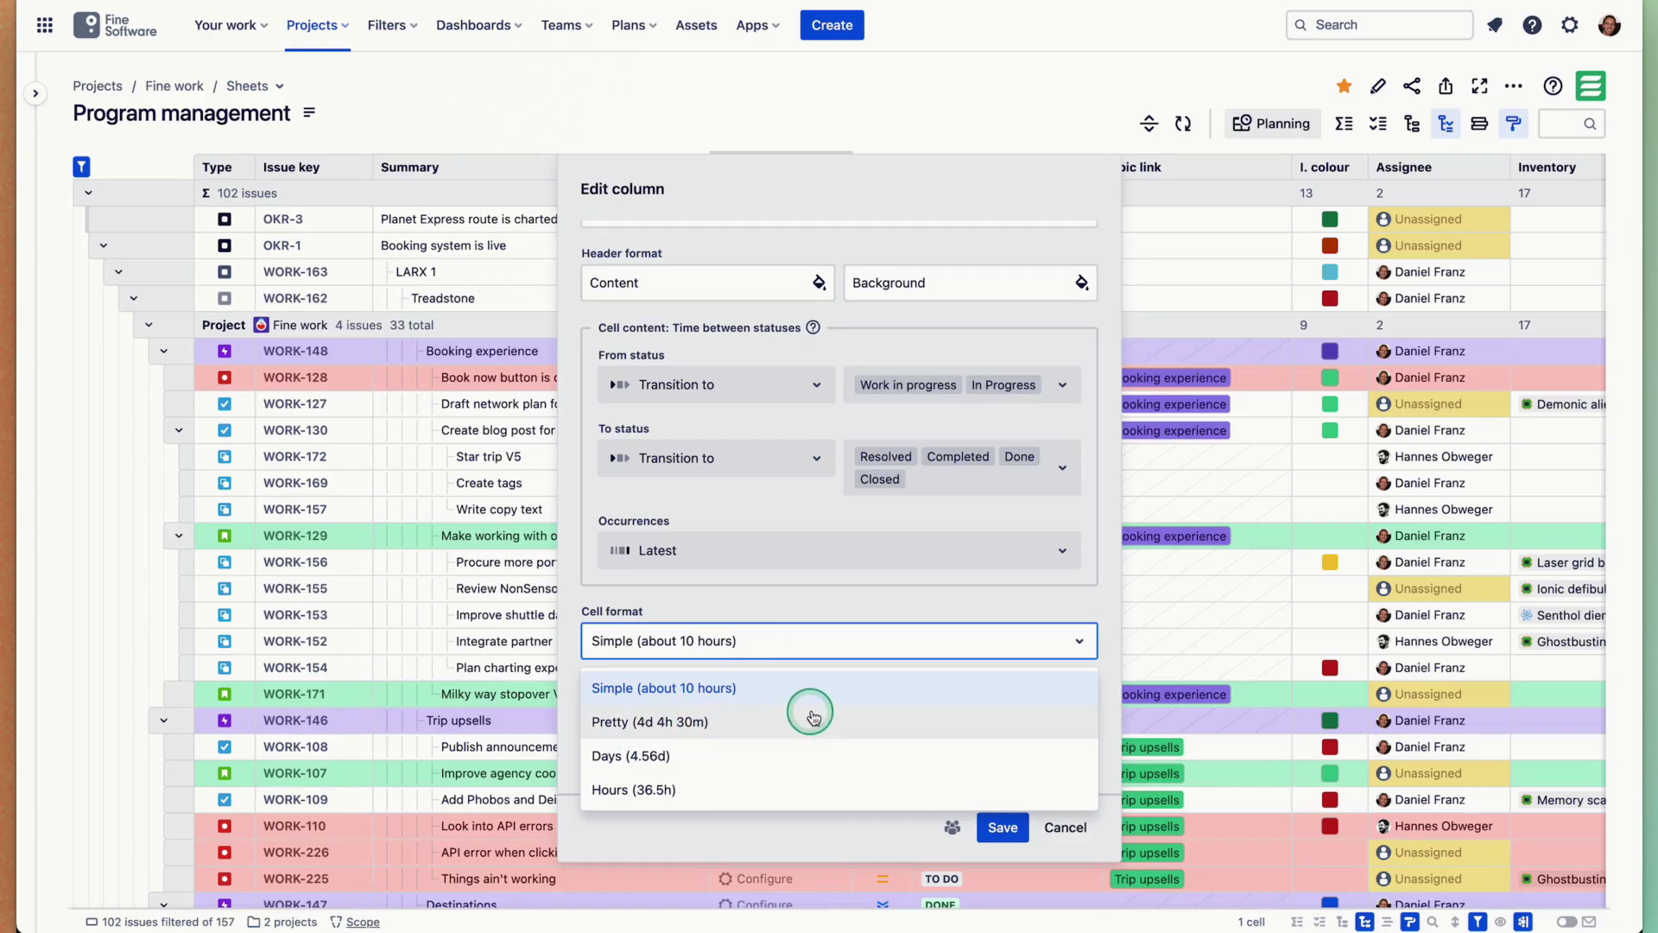
left_click(668, 757)
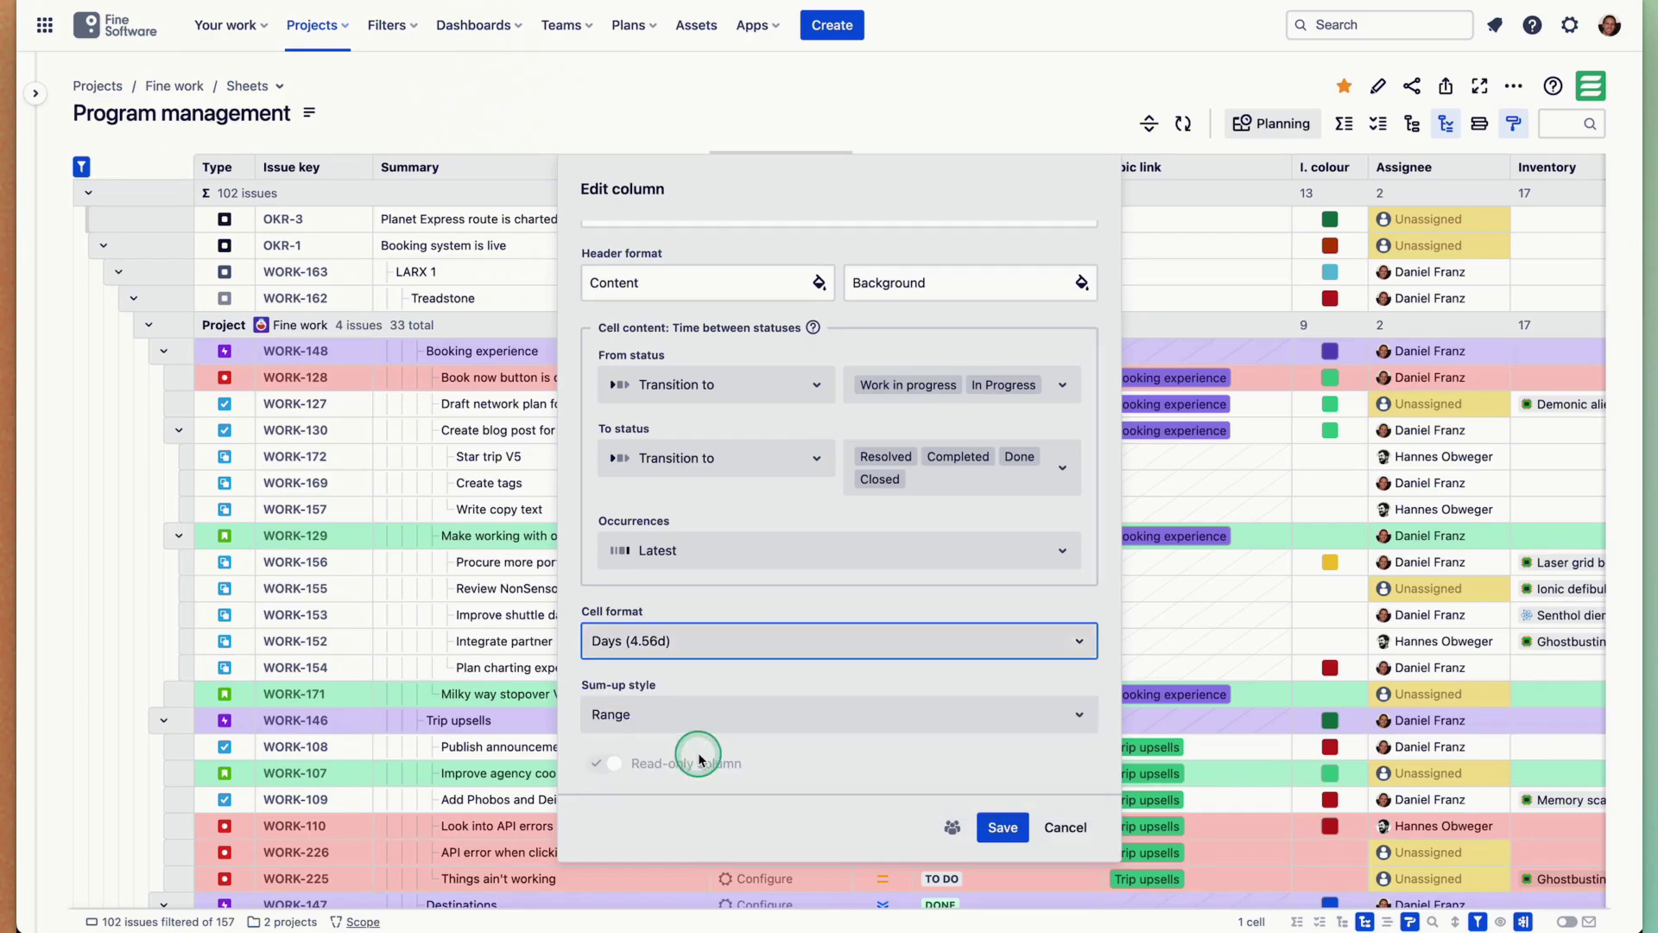
left_click(1001, 827)
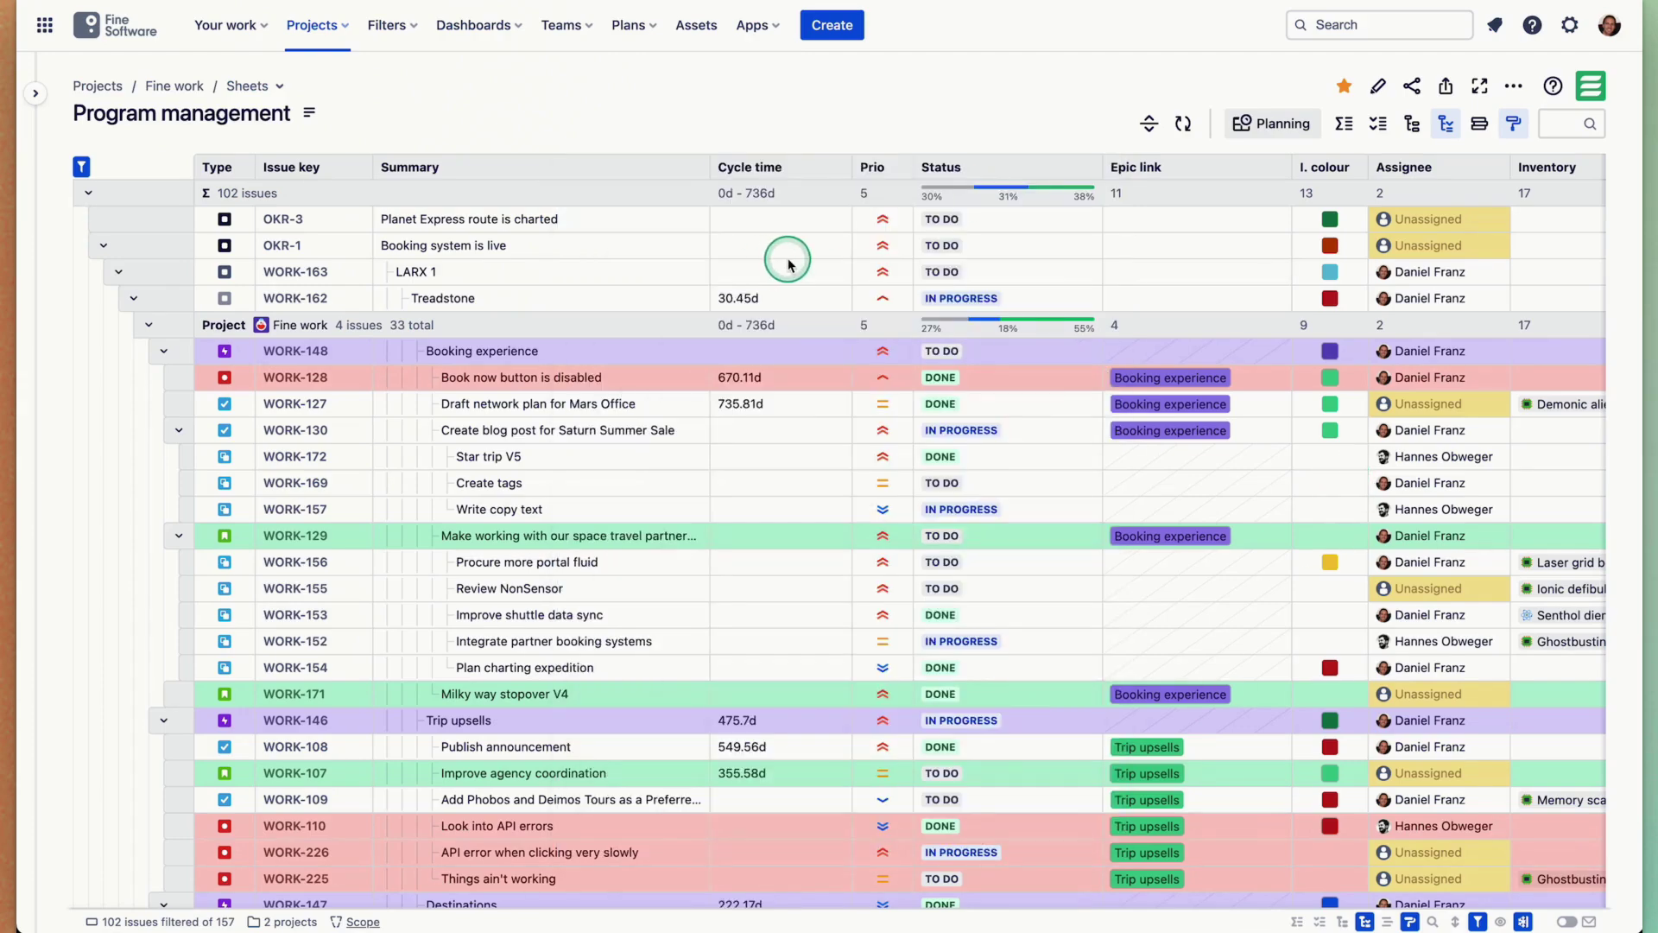
scroll(785, 277, "down", 3)
left_click(786, 287)
left_click(786, 543)
scroll(785, 542, "up", 3)
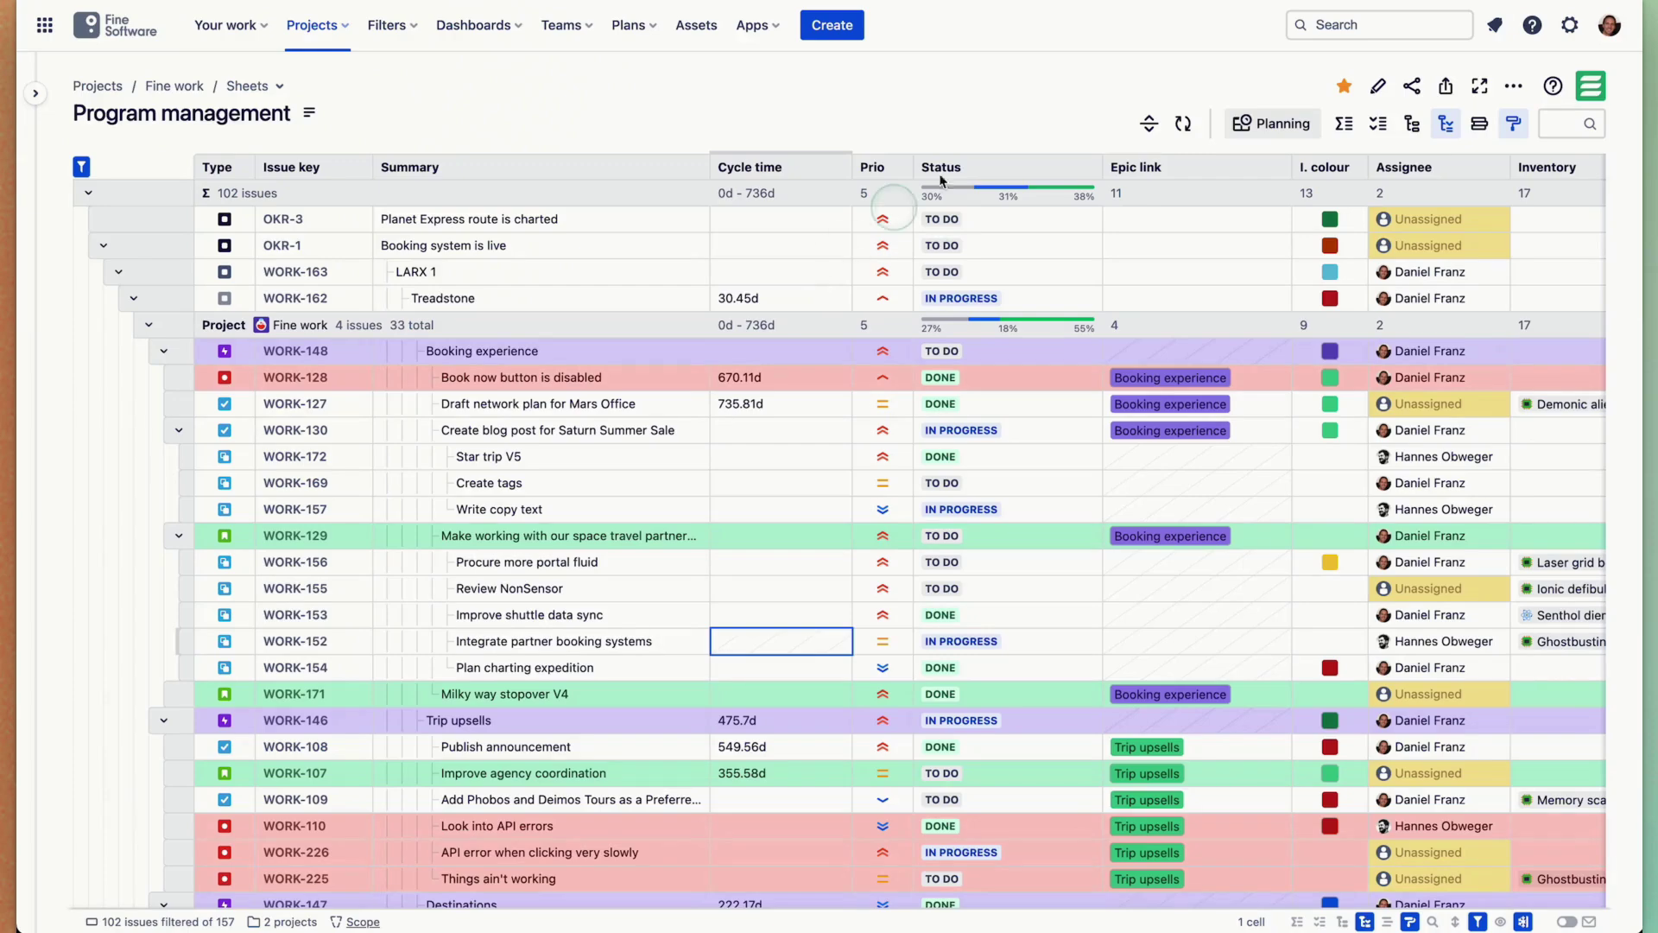
scroll(993, 612, "right", 10)
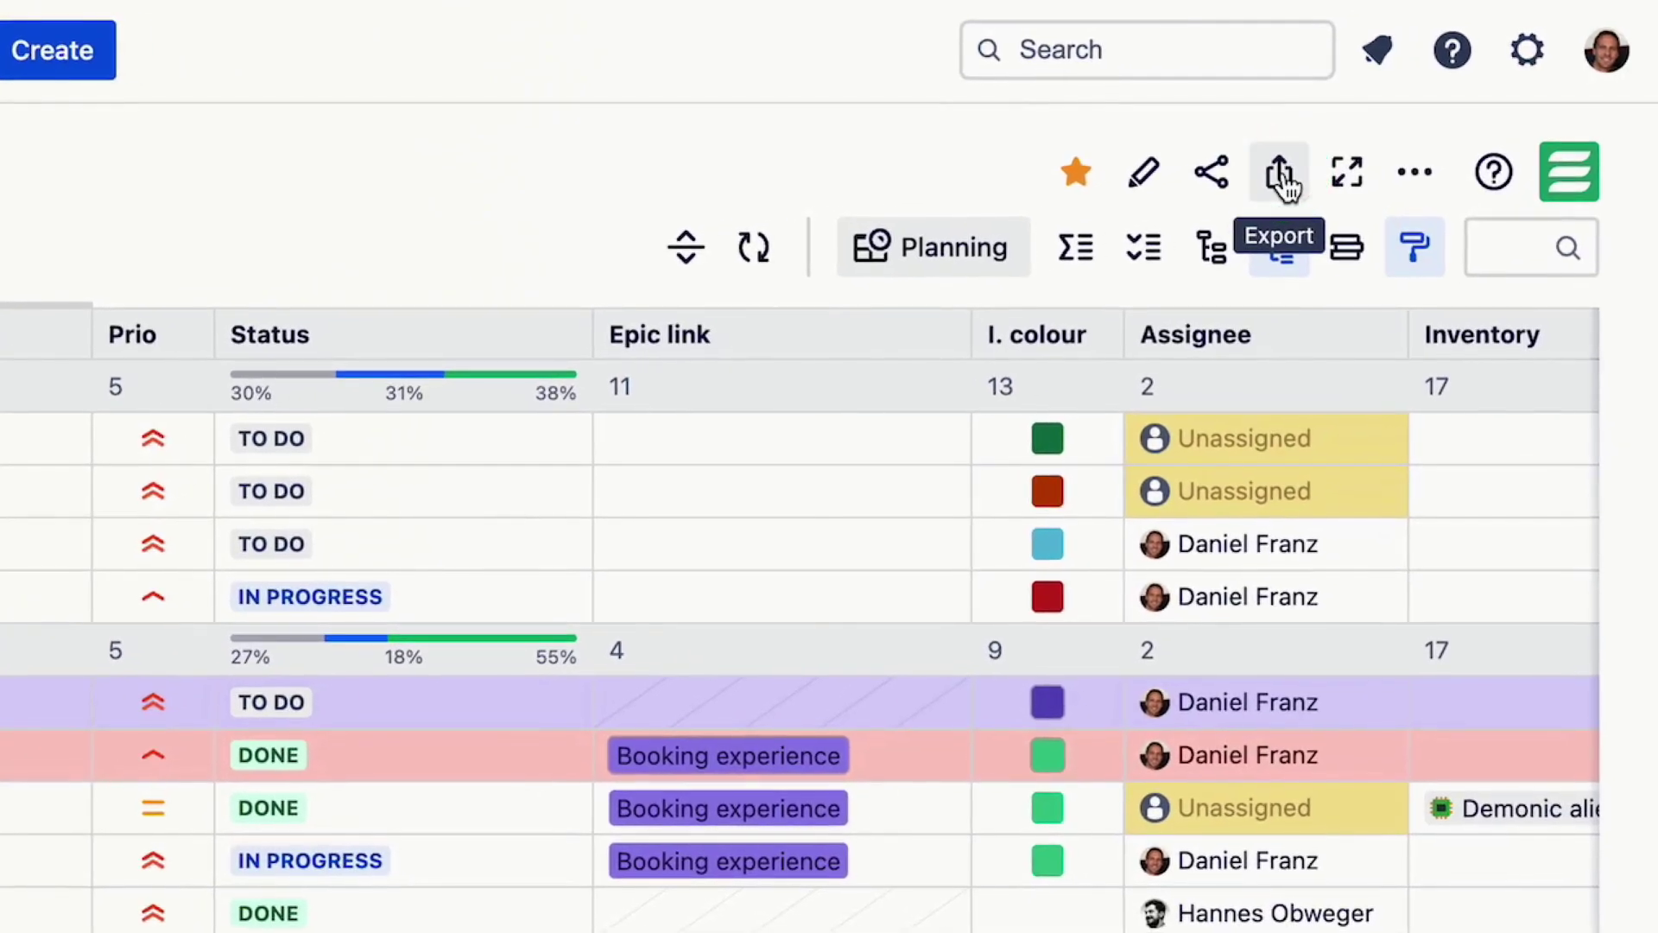
Open the Export sheet dialog from the sheet's toolbar.
left_click(1281, 173)
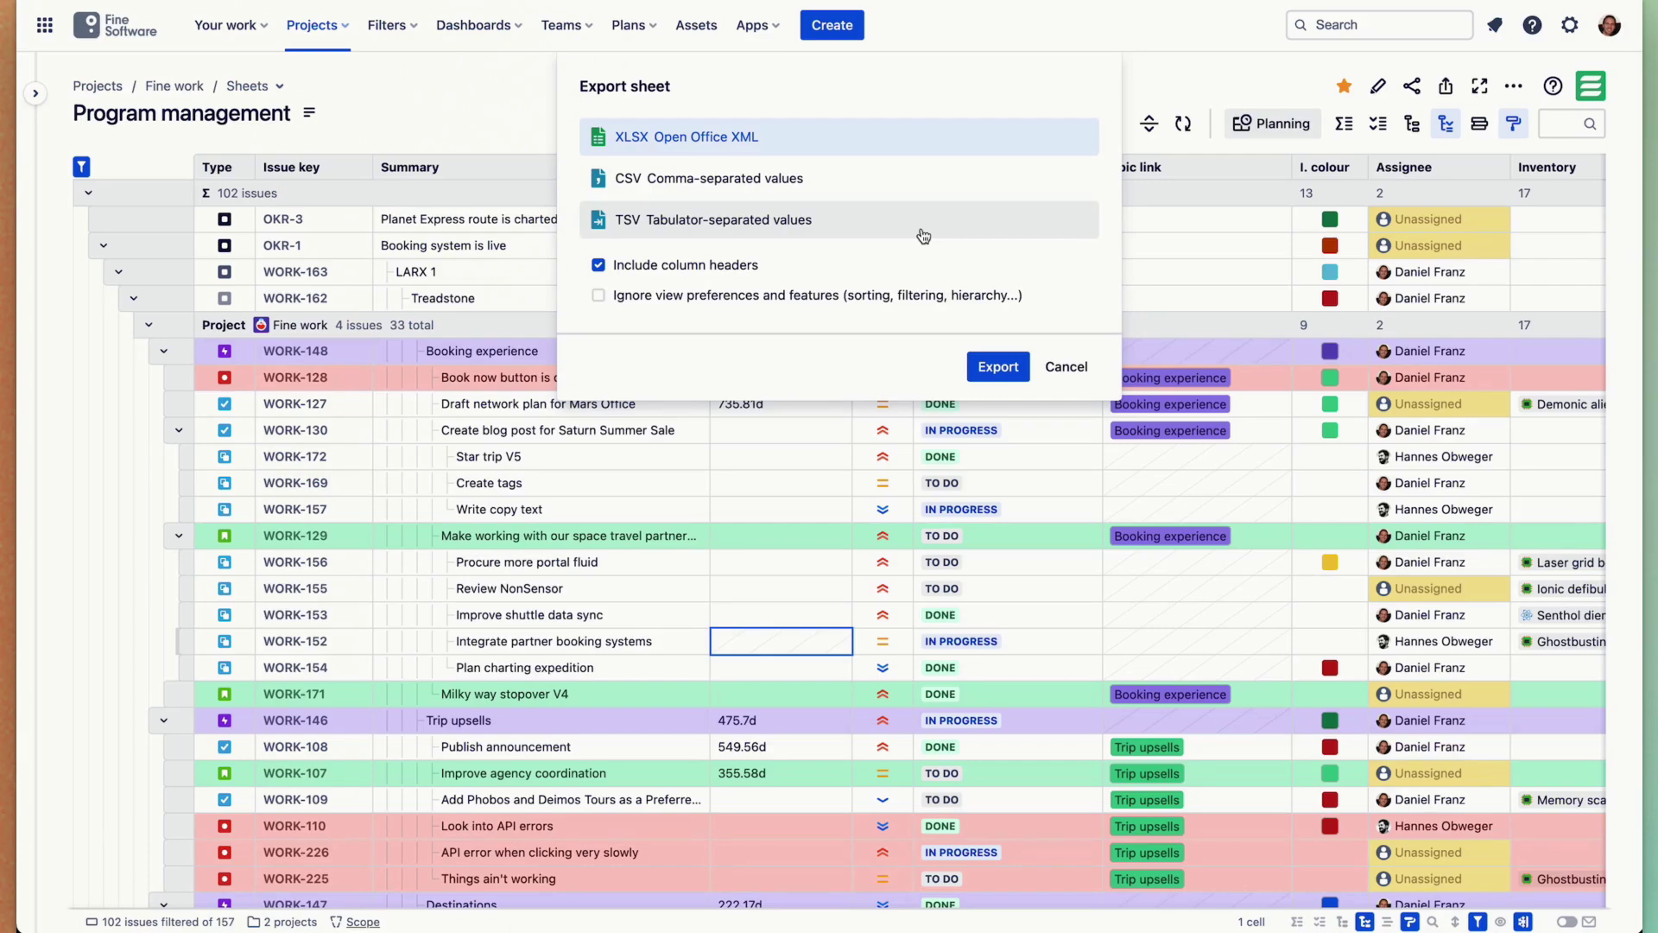
left_click(899, 252)
Cancel the export and switch the sheet to full page view.
left_click(1078, 371)
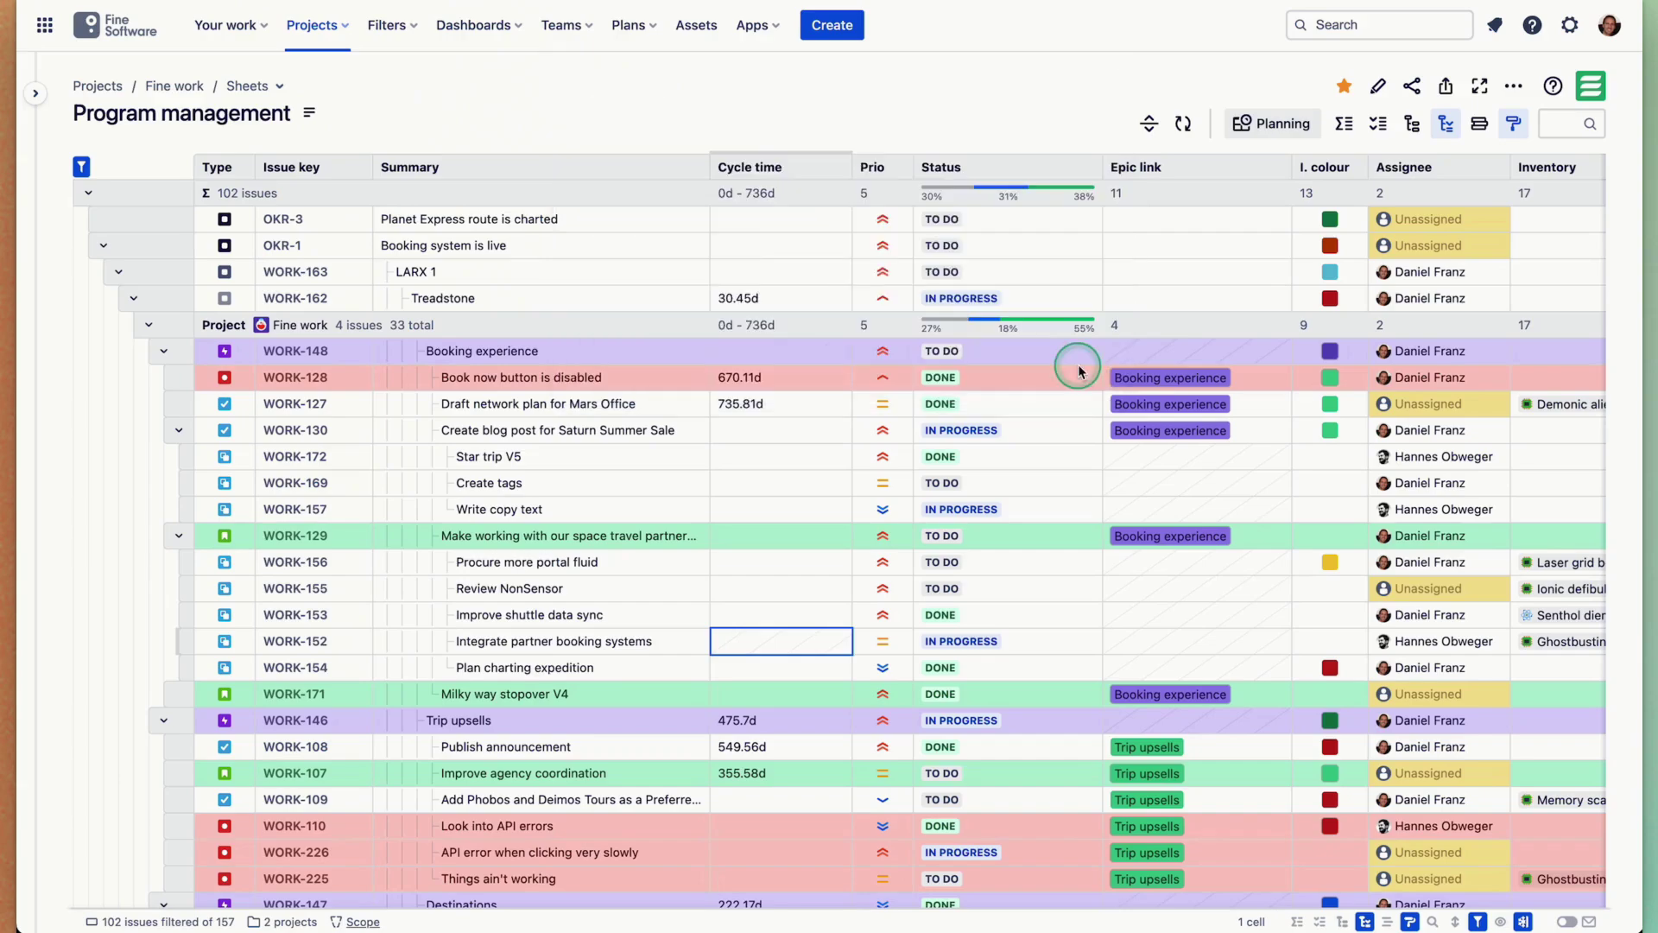
left_click(1481, 89)
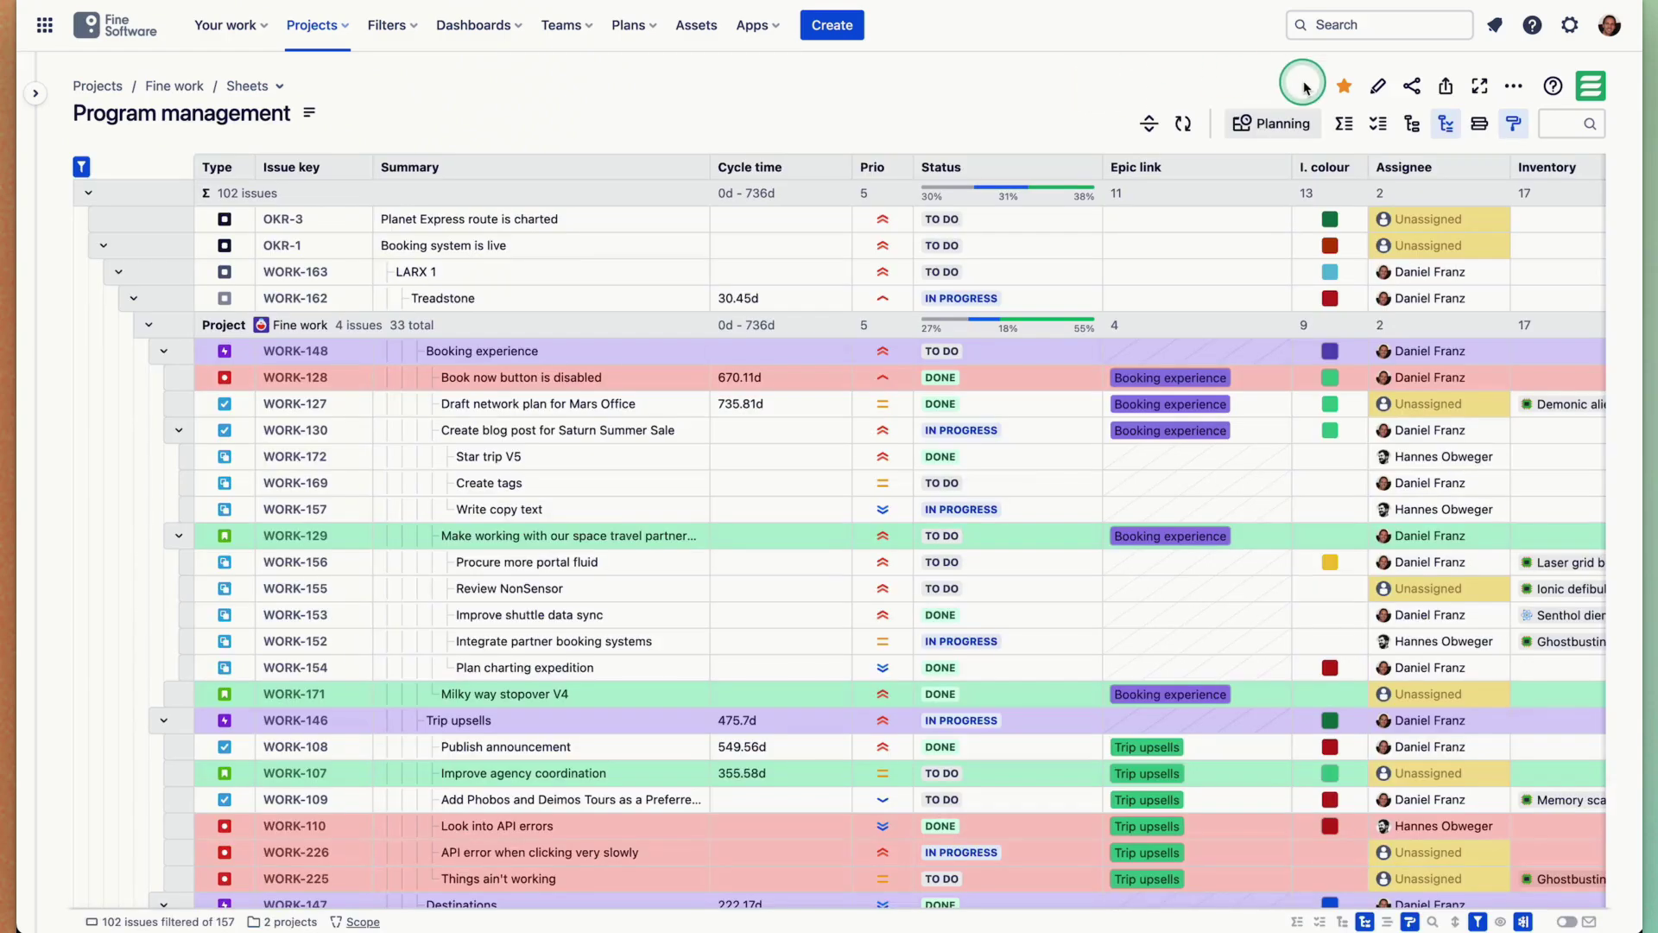
left_click(1596, 90)
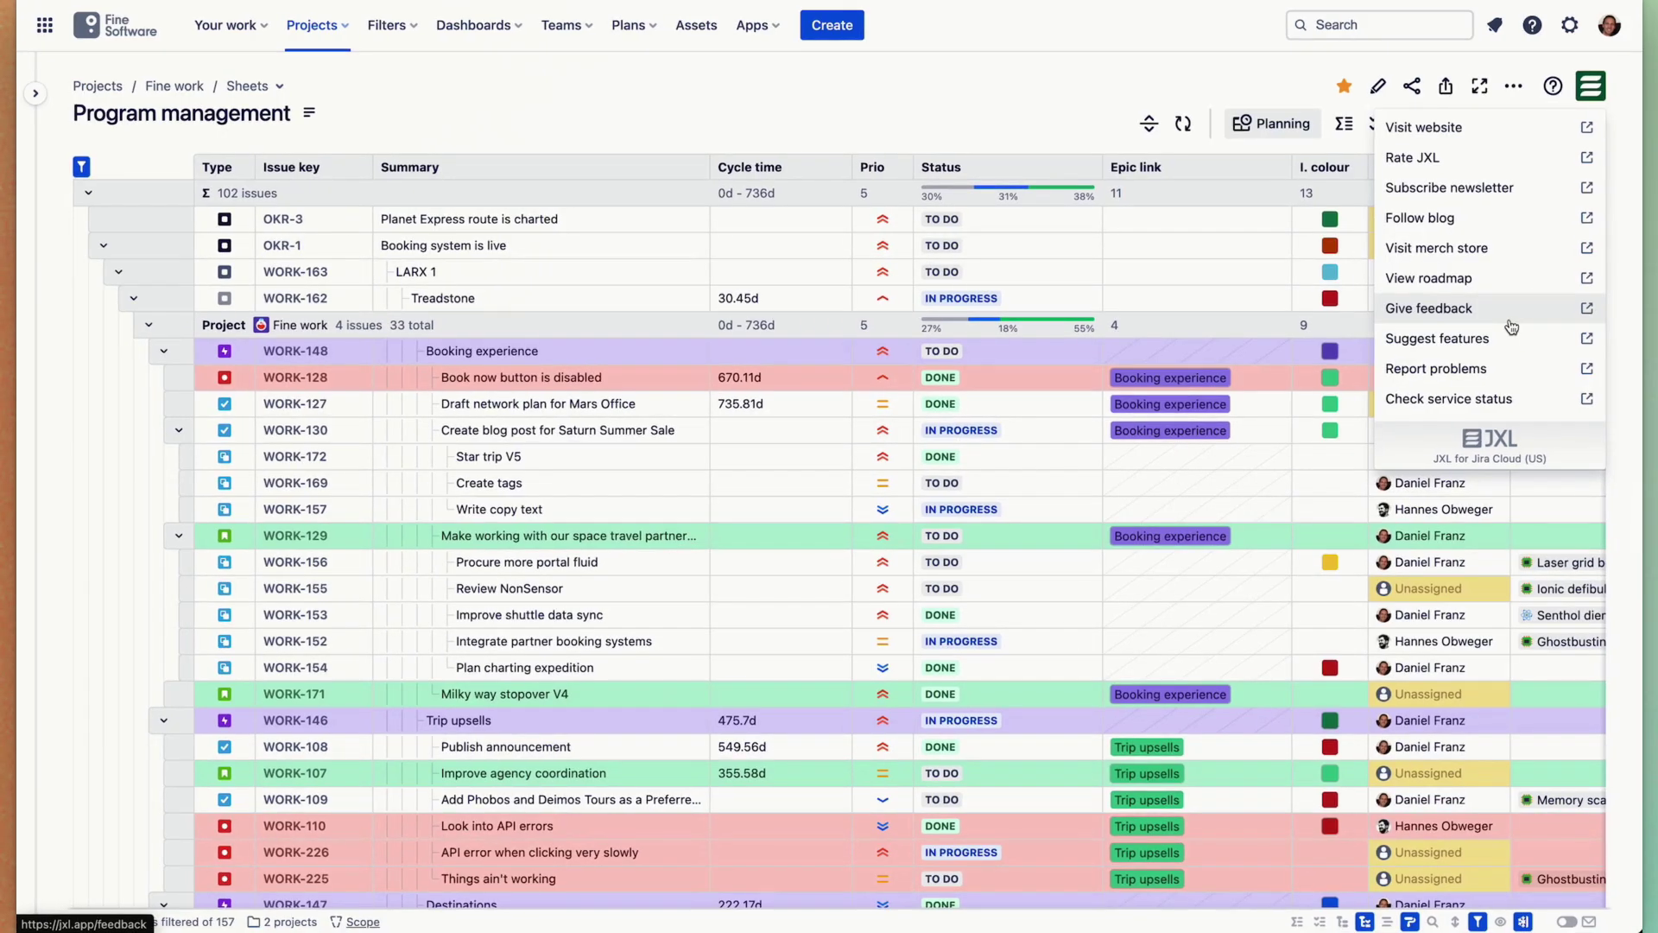
left_click(1197, 69)
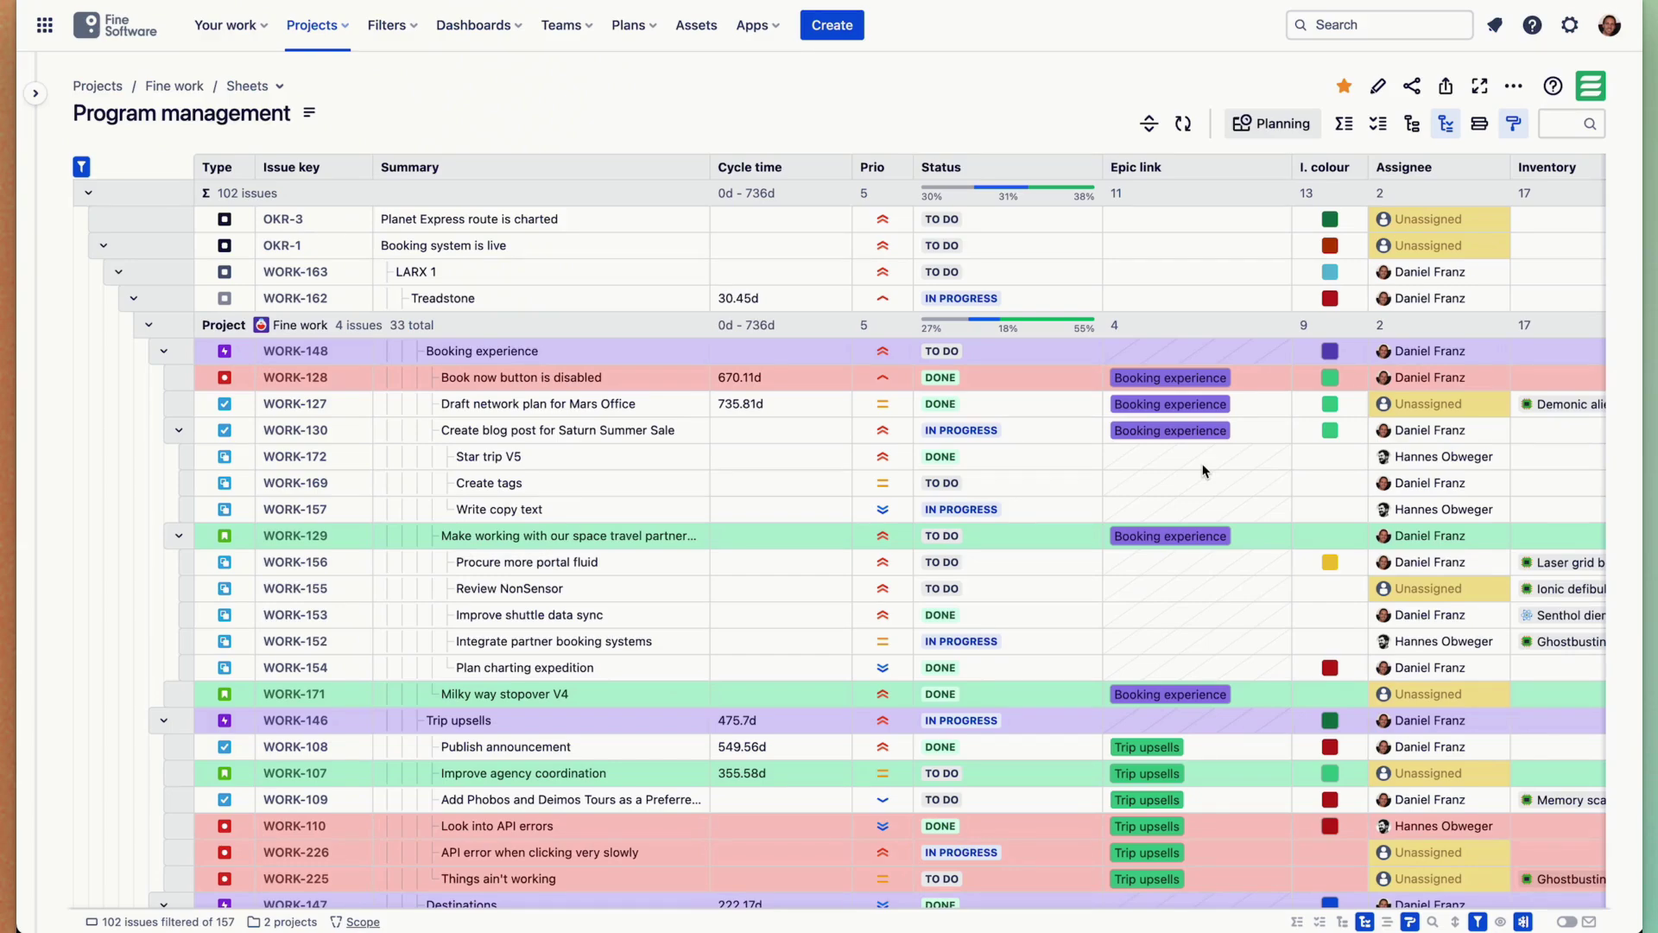
Scroll right to the L. upd. by, estimate, Progress and Last comment columns.
scroll(1205, 471, "right", 10)
scroll(1206, 470, "right", 15)
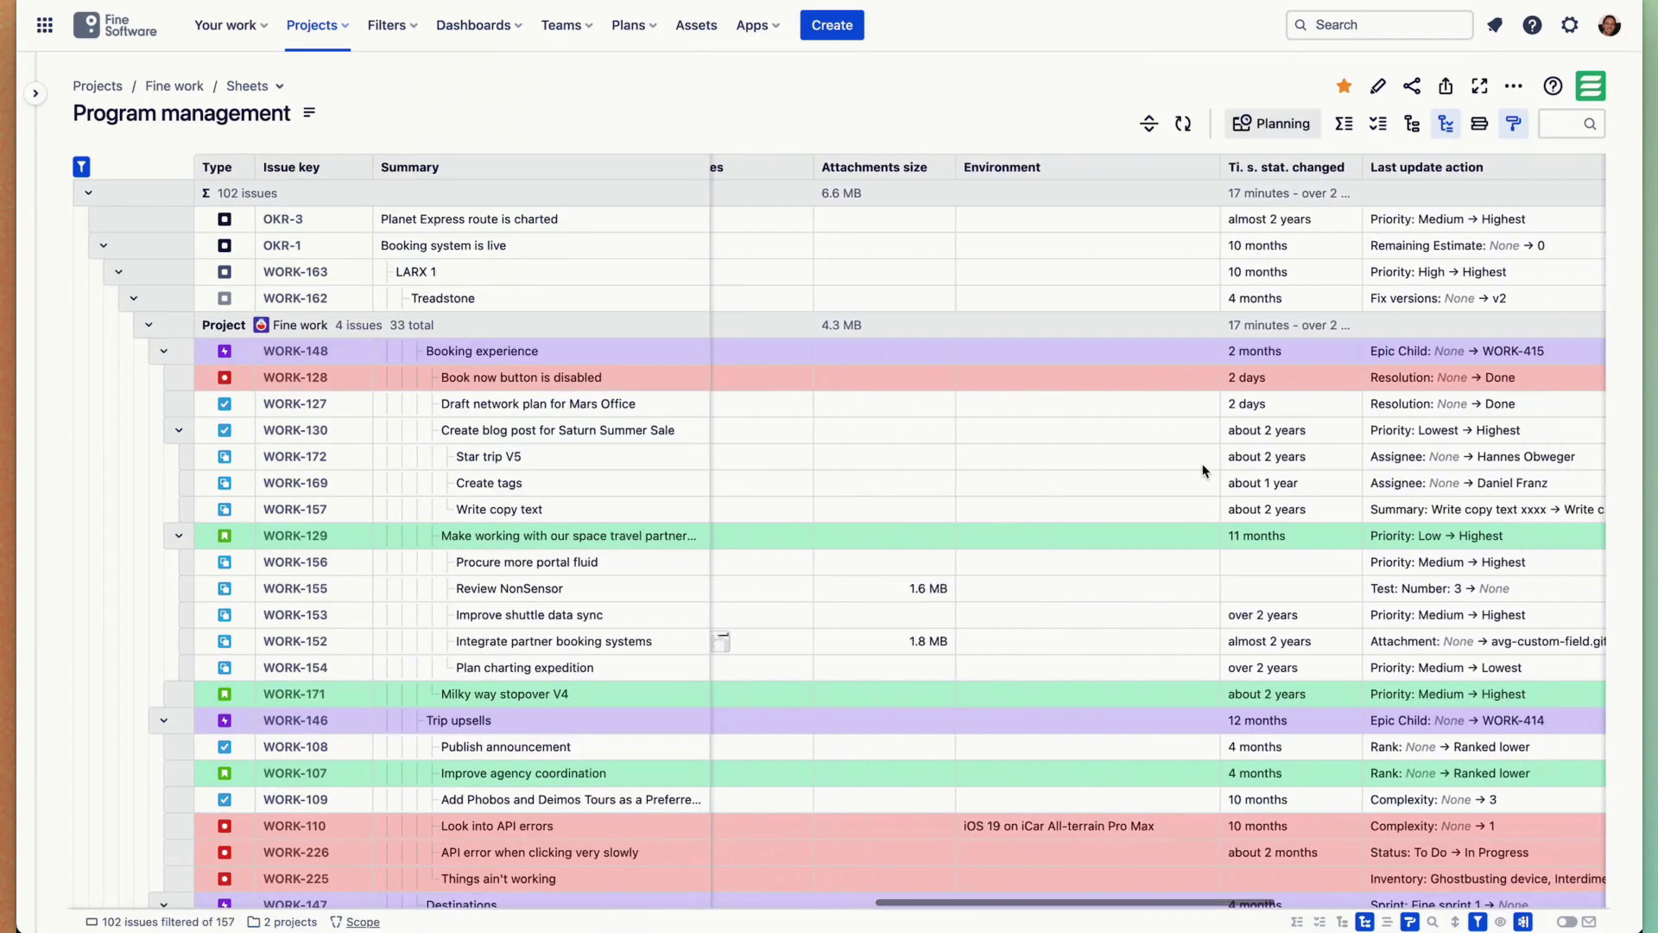
scroll(1205, 470, "right", 10)
scroll(1205, 470, "right", 1)
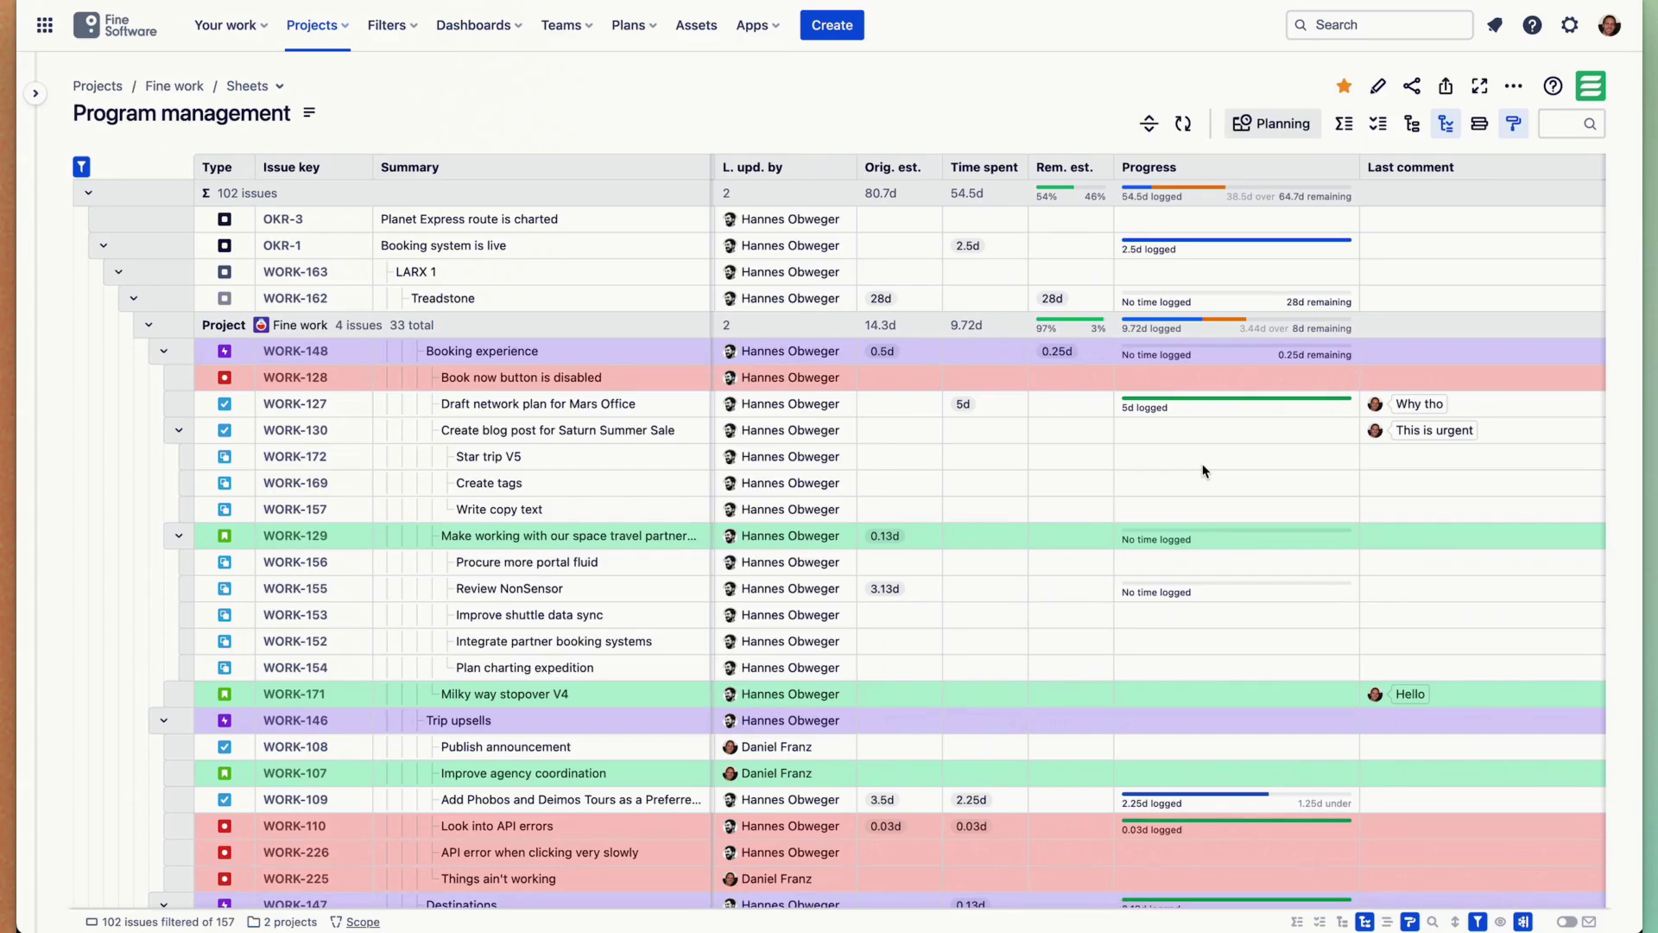